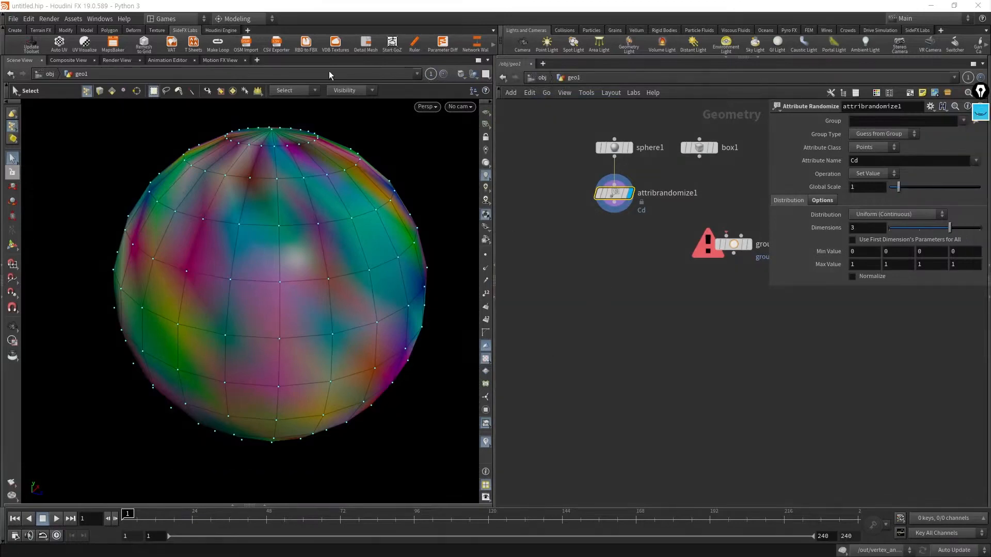
{"action": "left_click", "coordinate": [166, 20]}
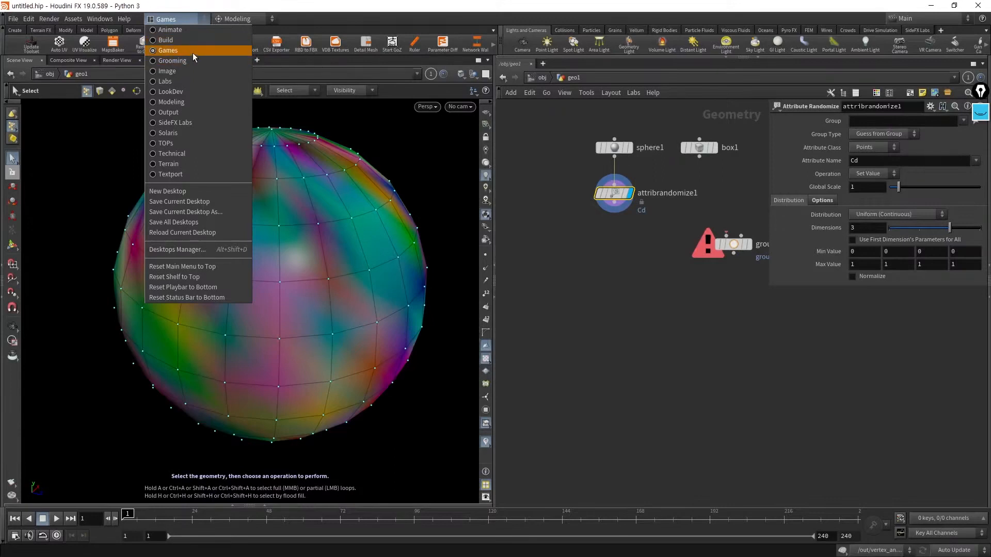
{"action": "left_click", "coordinate": [976, 317]}
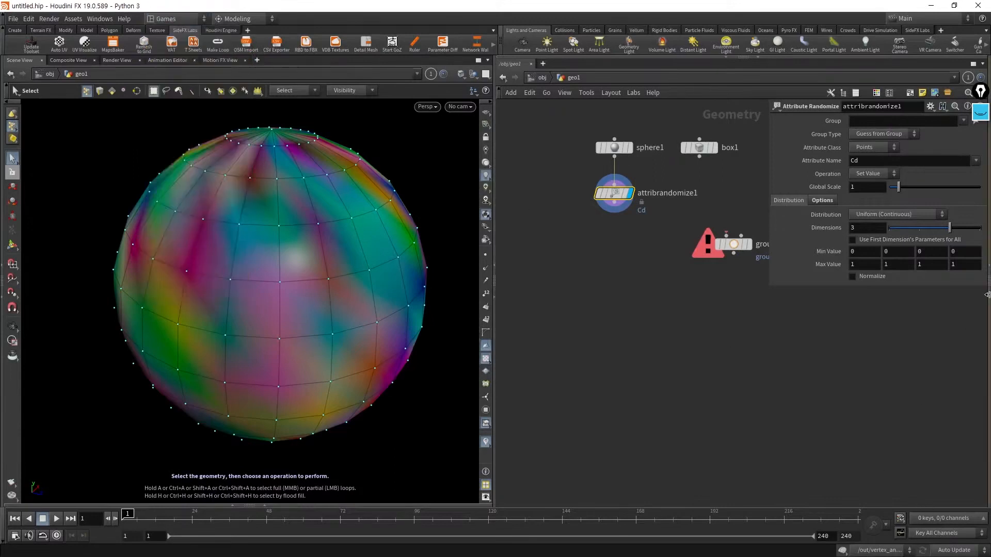
- Reveal the collapsed output network pane beside the geometry network and hide the geometry network's parameter overlay
{"action": "left_click", "coordinate": [989, 297]}
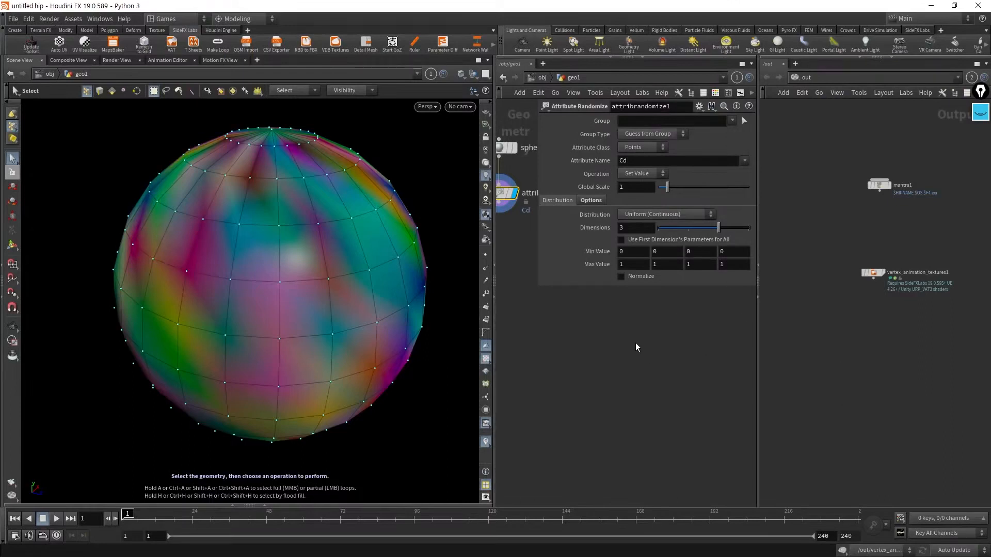
{"action": "scroll", "coordinate": [636, 342], "scroll_direction": "down", "scroll_amount": 2}
{"action": "key", "text": "p"}
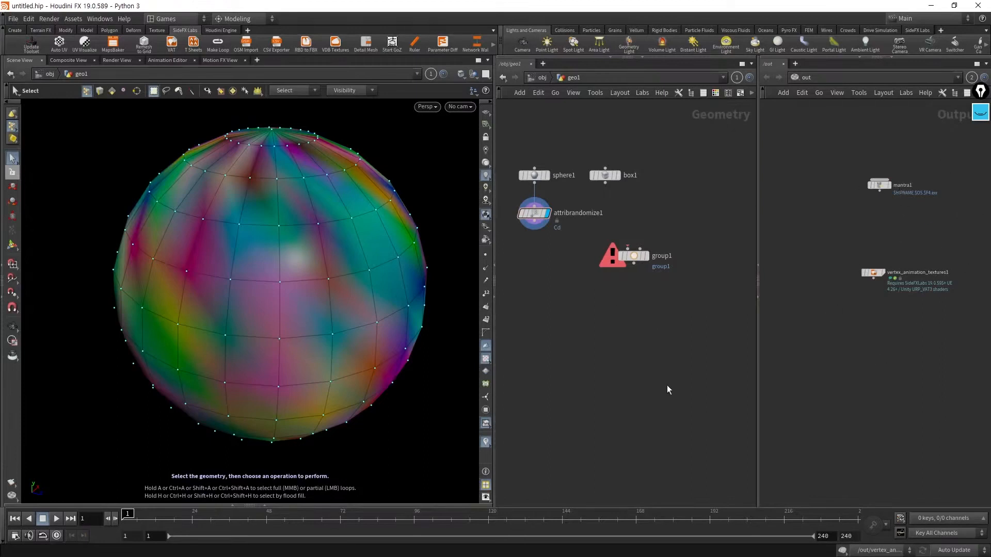
- Move the group1 node closer to the attribrandomize1 node in the geometry network
{"action": "middle_click_drag", "start_coordinate": [666, 385], "coordinate": [668, 420]}
{"action": "middle_click_drag", "start_coordinate": [842, 301], "coordinate": [838, 335]}
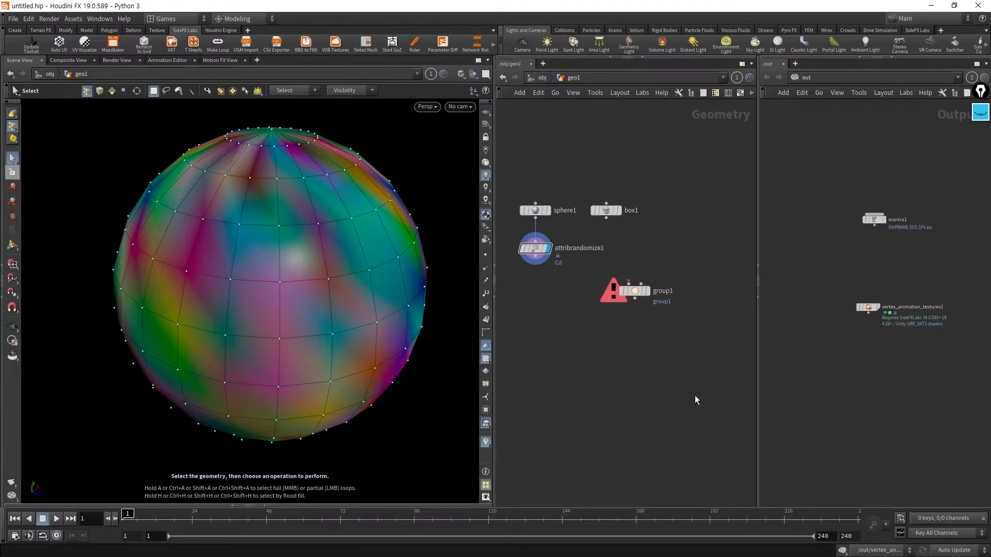
{"action": "left_click_drag", "start_coordinate": [635, 291], "coordinate": [600, 301]}
- Select the vertex_animation_textures1 node in the output network and show its parameters
{"action": "left_click_drag", "start_coordinate": [909, 362], "coordinate": [804, 261]}
{"action": "middle_click_drag", "start_coordinate": [936, 367], "coordinate": [883, 402]}
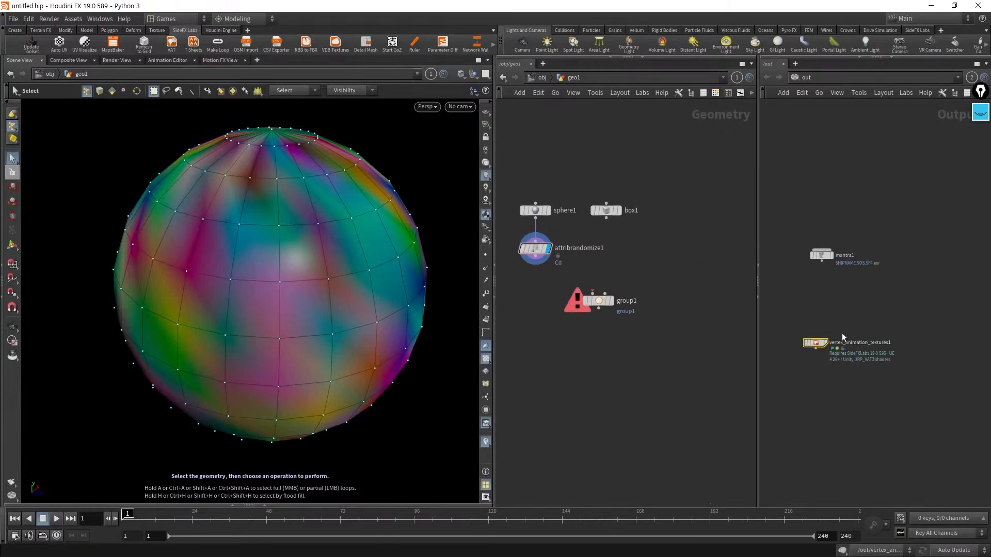
{"action": "key", "text": "p"}
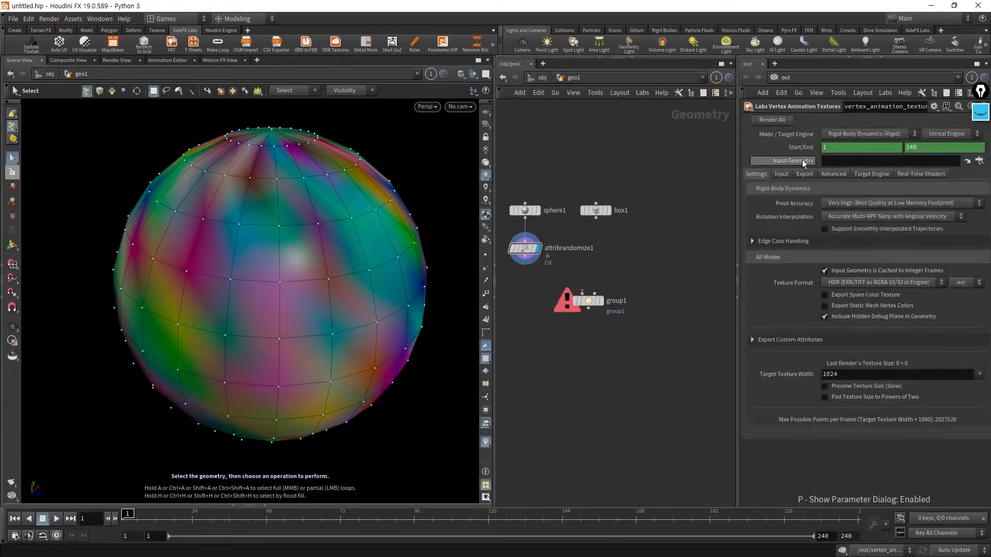
{"action": "left_click", "coordinate": [979, 161]}
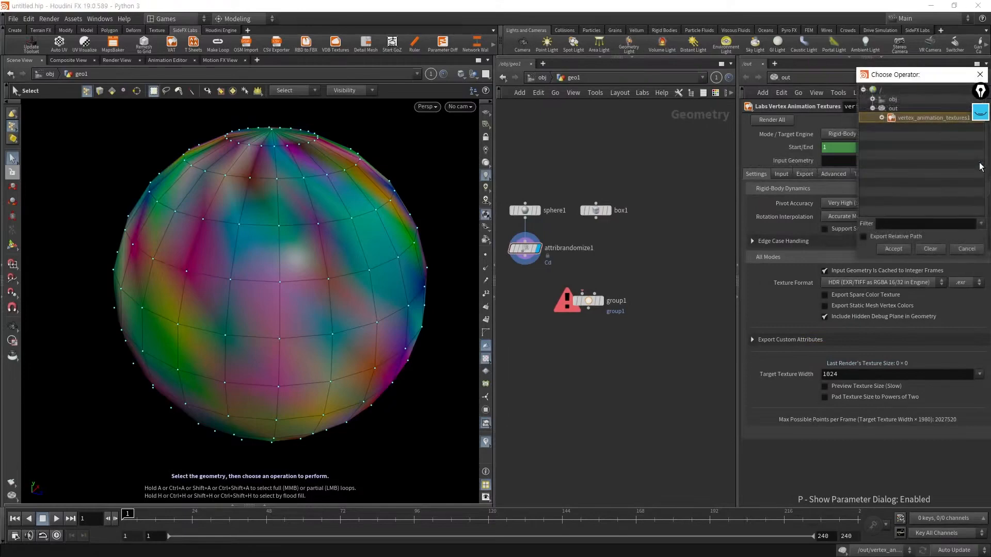
{"action": "left_click", "coordinate": [872, 99]}
{"action": "left_click", "coordinate": [882, 109]}
{"action": "left_click", "coordinate": [882, 145]}
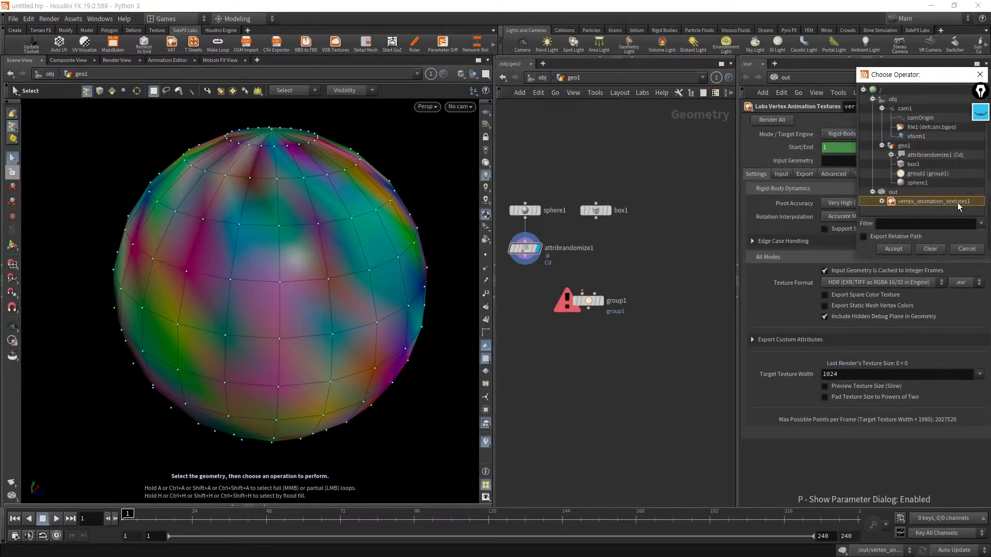
{"action": "left_click", "coordinate": [967, 249]}
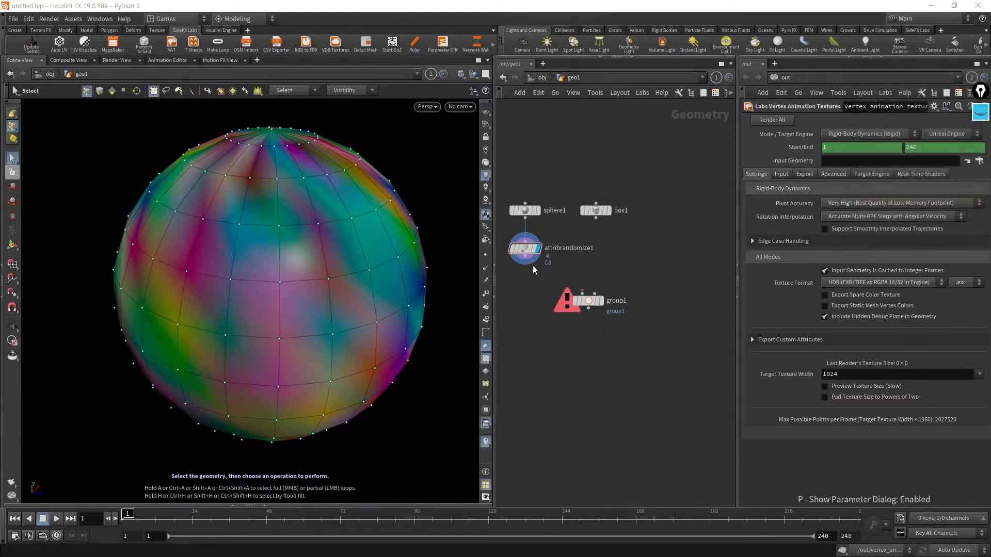
- Set the vertex animation texture node's Input Geometry to /obj/geo1/attribrandomize1 and hide its parameters
{"action": "middle_click_drag", "start_coordinate": [533, 265], "coordinate": [579, 290]}
{"action": "mouse_move", "coordinate": [573, 278]}
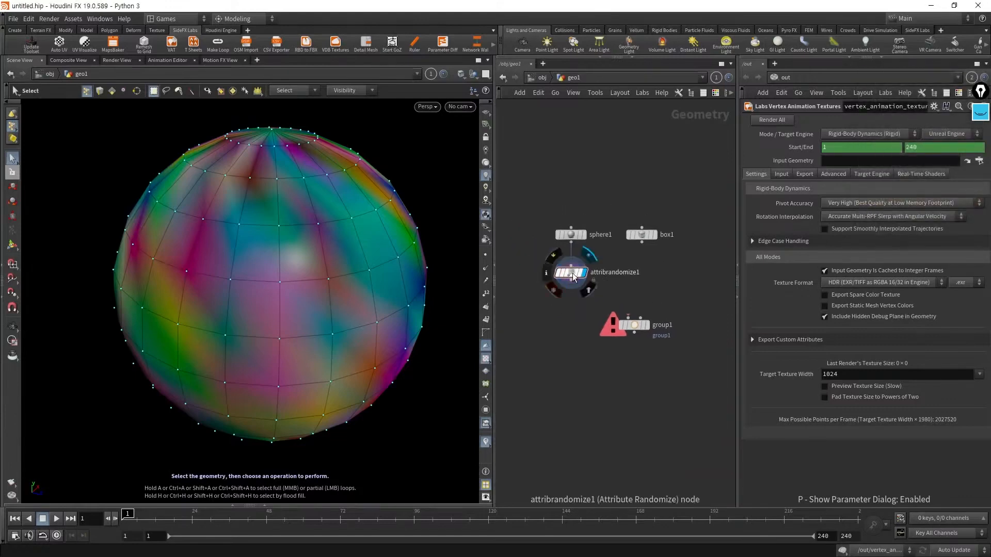
{"action": "left_click_drag", "start_coordinate": [574, 277], "coordinate": [749, 170]}
{"action": "left_click_drag", "start_coordinate": [846, 164], "coordinate": [848, 162]}
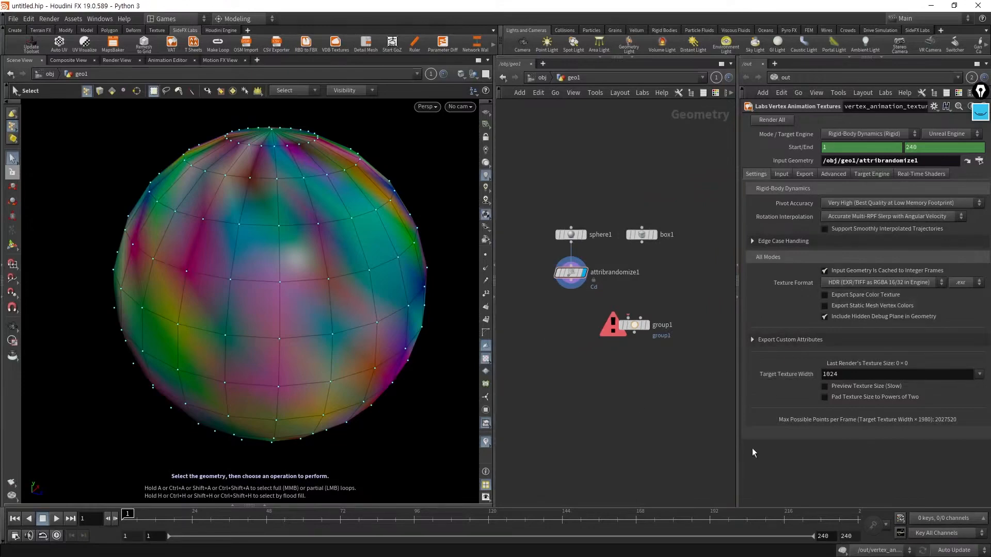
{"action": "key", "text": "p"}
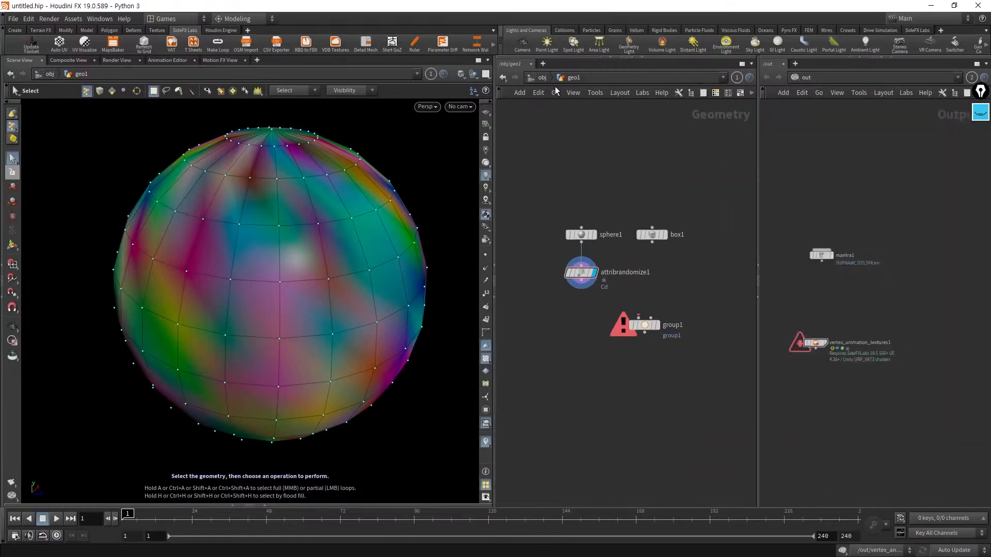
- Add a new Geometry node below geo1 at the object level and enter it
{"action": "left_click", "coordinate": [542, 77]}
{"action": "left_click", "coordinate": [572, 300]}
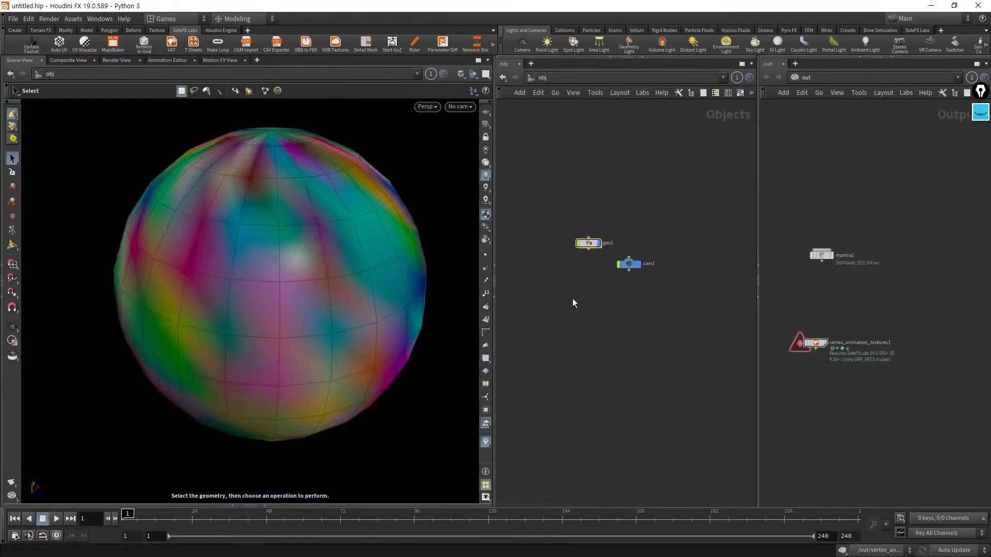
{"action": "key", "text": "Tab"}
{"action": "type", "text": "geo"}
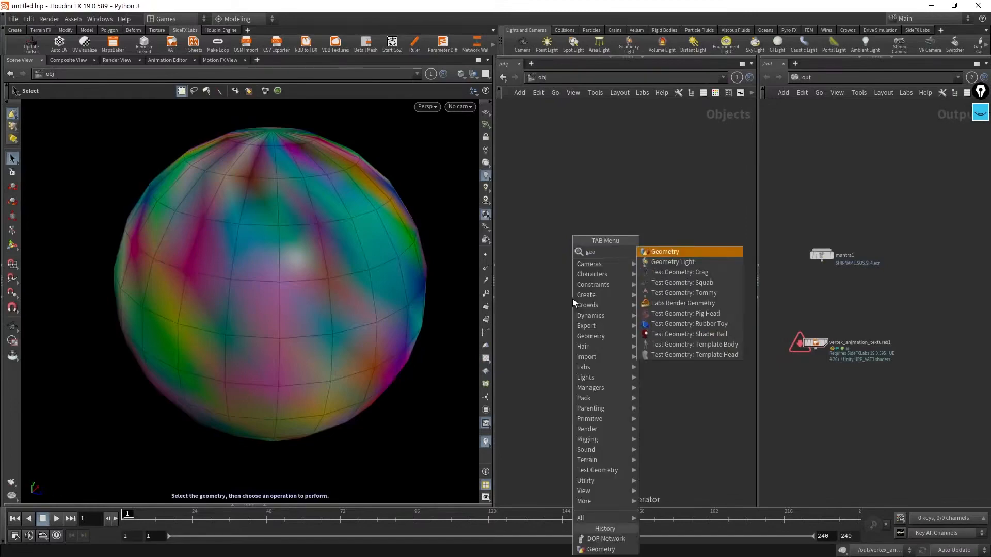
{"action": "key", "text": "Return"}
{"action": "left_click", "coordinate": [572, 298]}
{"action": "key", "text": "Return"}
- Add a Box node inside the new geometry object
{"action": "key", "text": "Tab"}
{"action": "type", "text": "box"}
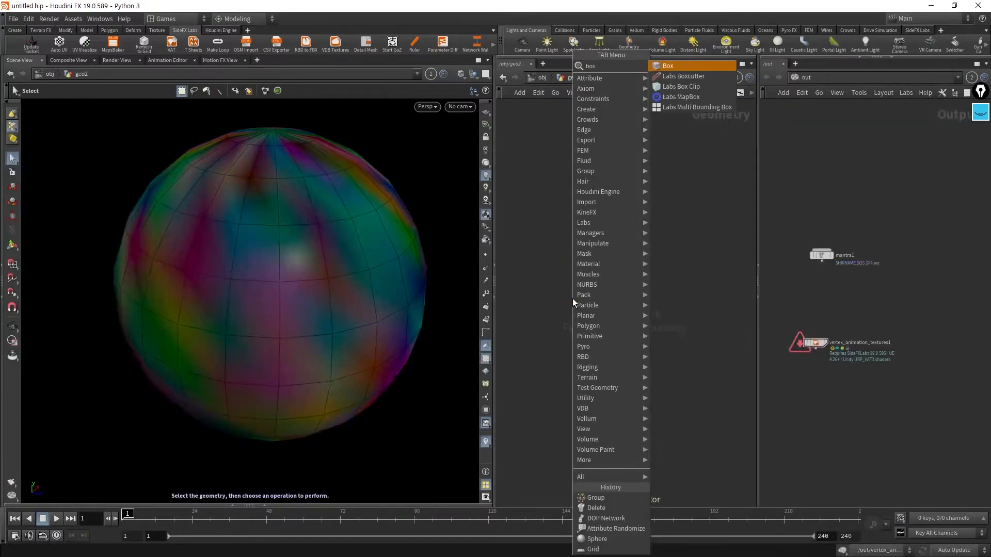
{"action": "key", "text": "Return"}
{"action": "left_click", "coordinate": [572, 298]}
{"action": "left_click", "coordinate": [612, 363]}
{"action": "middle_click_drag", "start_coordinate": [612, 363], "coordinate": [647, 363]}
{"action": "scroll", "coordinate": [635, 295], "scroll_direction": "up", "scroll_amount": 3}
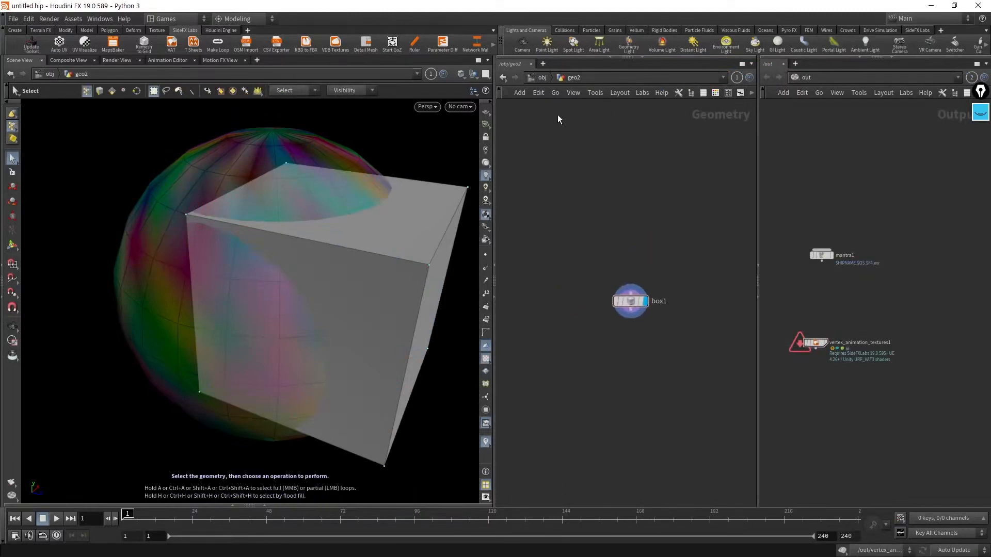
- Return to the object level and check the sphere and box together by hiding geo1 and showing it again
{"action": "left_click", "coordinate": [542, 78]}
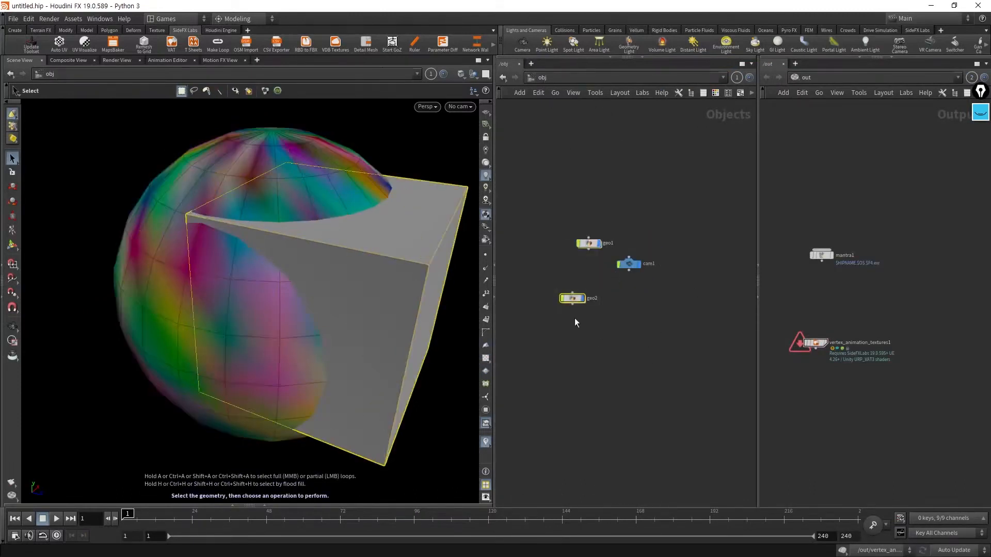
{"action": "right_click", "coordinate": [367, 324]}
{"action": "left_click", "coordinate": [210, 327]}
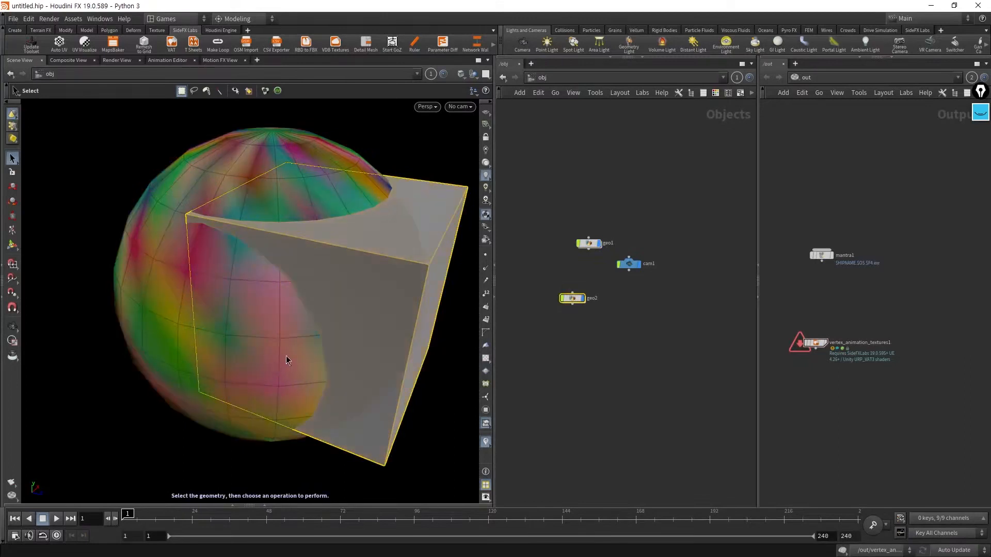
{"action": "left_click_drag", "start_coordinate": [380, 368], "coordinate": [355, 362], "text": "alt"}
{"action": "right_click_drag", "start_coordinate": [354, 362], "coordinate": [323, 343], "text": "alt"}
{"action": "left_click_drag", "start_coordinate": [323, 343], "coordinate": [311, 335], "text": "alt"}
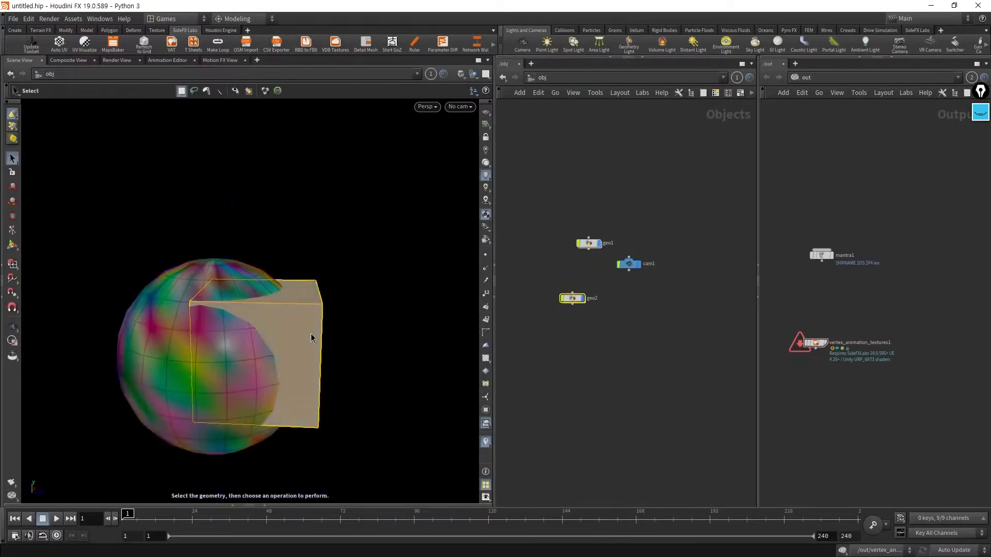
{"action": "middle_click_drag", "start_coordinate": [317, 420], "coordinate": [356, 374], "text": "alt"}
{"action": "left_click_drag", "start_coordinate": [356, 374], "coordinate": [360, 396], "text": "alt"}
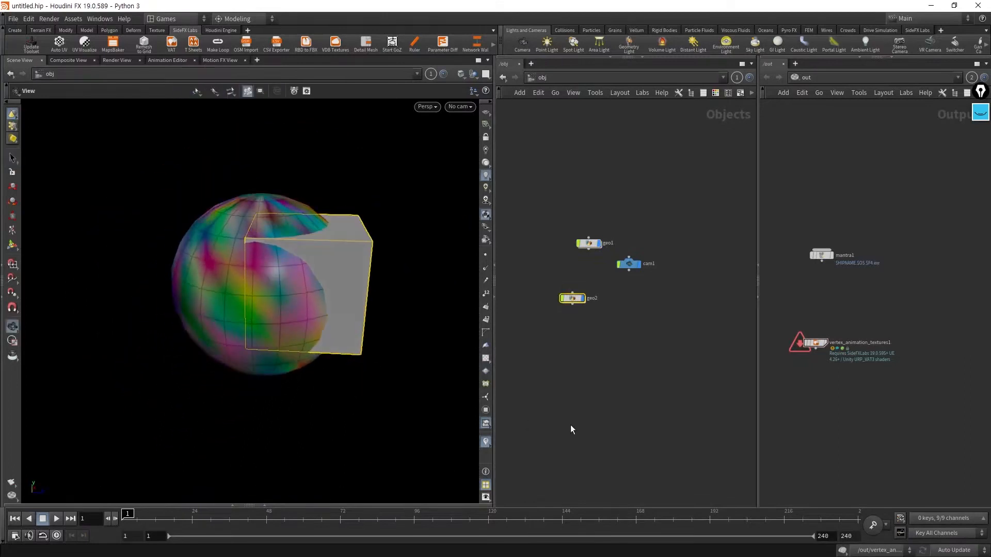
{"action": "left_click", "coordinate": [602, 242]}
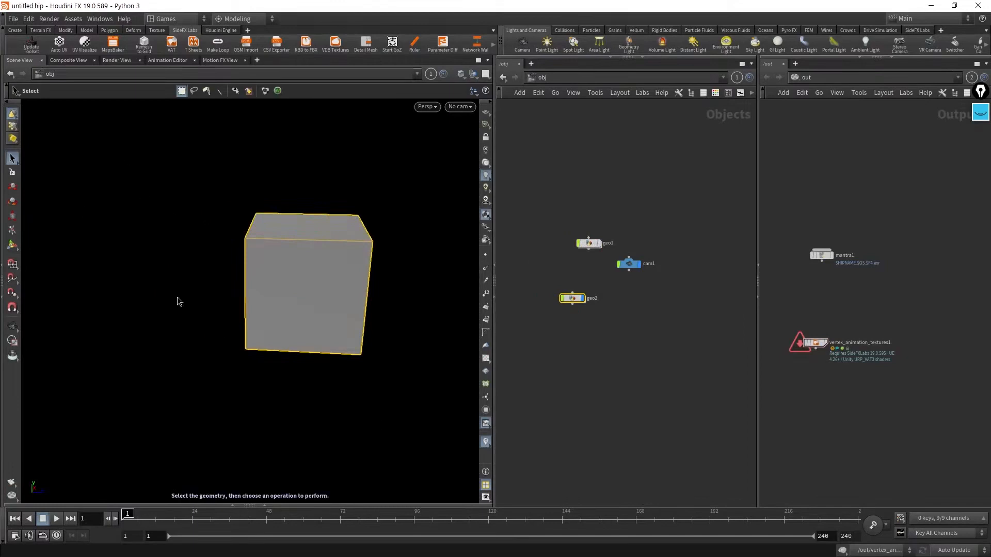
{"action": "left_click", "coordinate": [599, 243]}
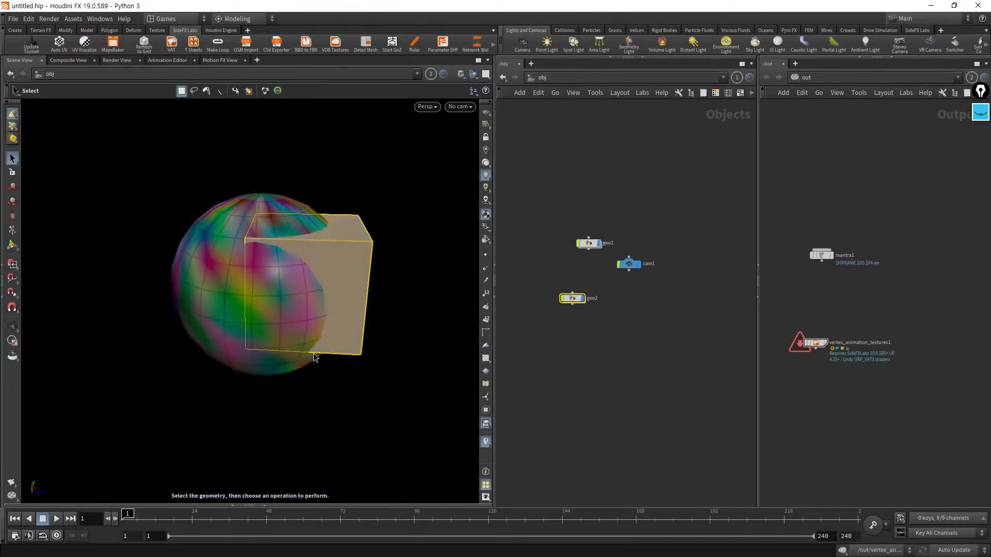
- Enter geo2, compare the Show All Objects and Ghost Other Objects modes, and set the viewport to Hide Other Objects
{"action": "left_click", "coordinate": [619, 346]}
{"action": "double_click", "coordinate": [570, 303]}
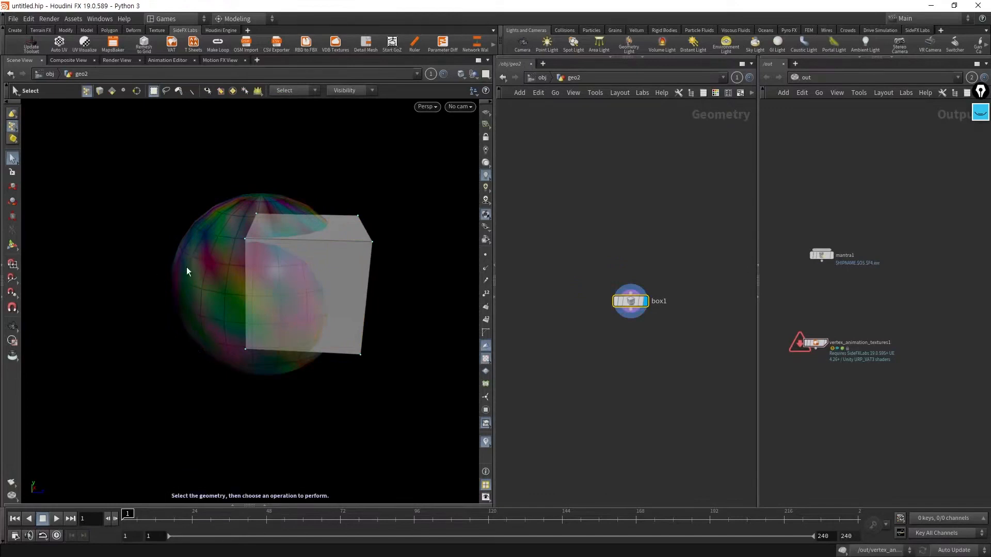
{"action": "left_click", "coordinate": [473, 72]}
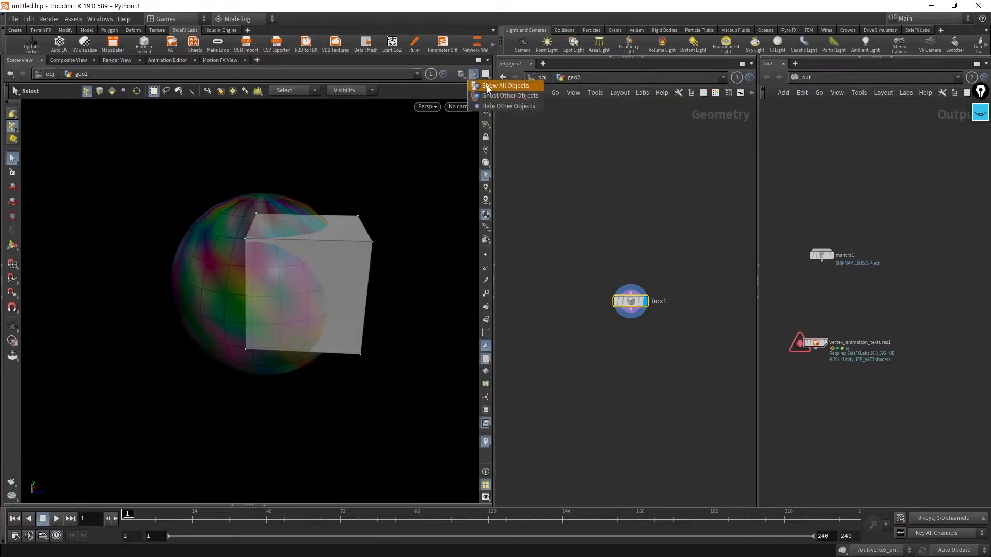
{"action": "left_click", "coordinate": [487, 86]}
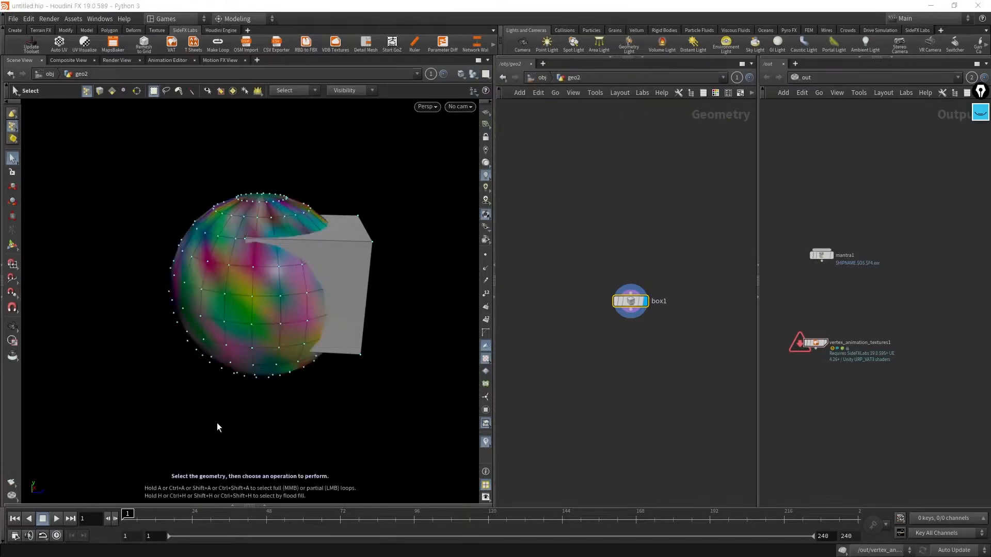
{"action": "left_click", "coordinate": [475, 73]}
{"action": "left_click", "coordinate": [484, 94]}
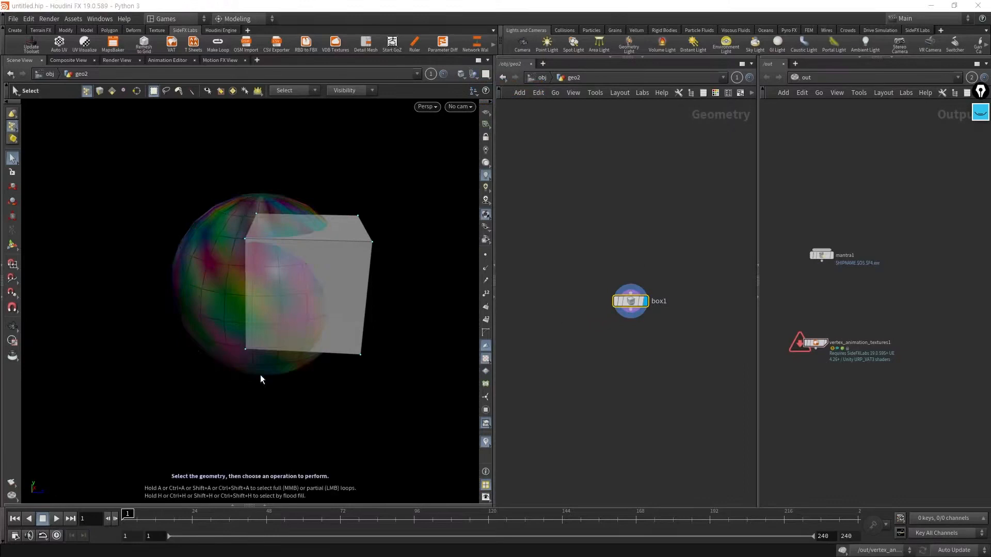
{"action": "left_click", "coordinate": [473, 75]}
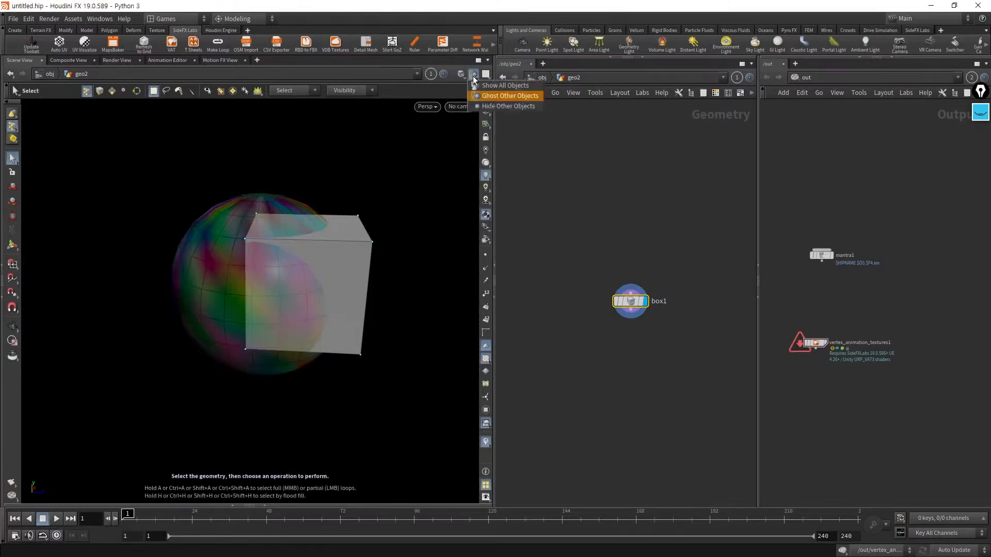
{"action": "left_click", "coordinate": [482, 107]}
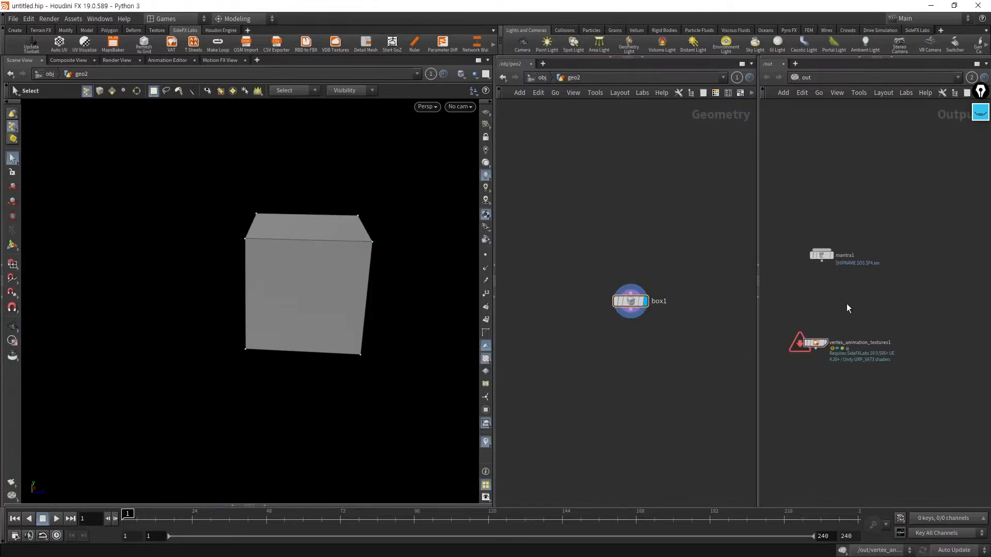
- Switch the second network pane from the output network to the object level and enter geo1
{"action": "key", "text": "n"}
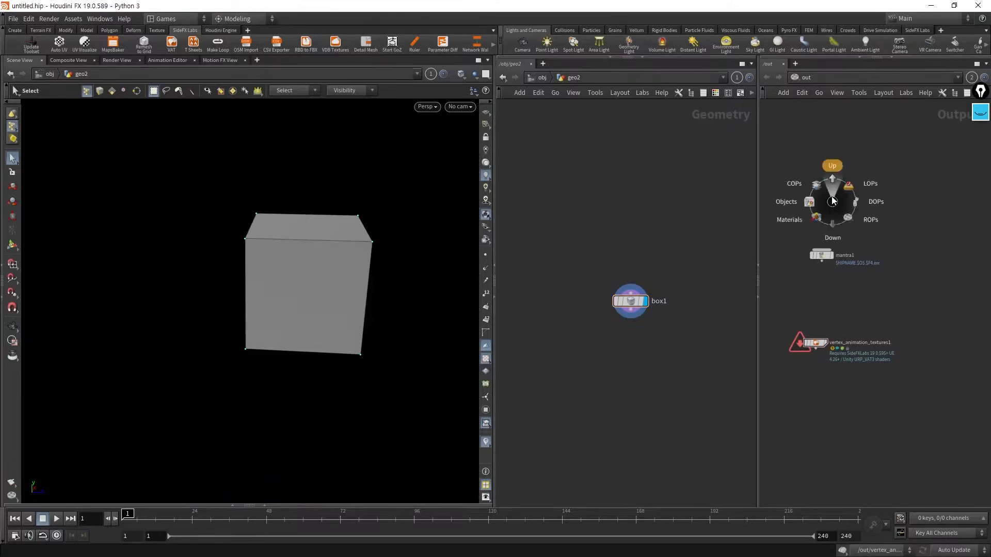
{"action": "left_click", "coordinate": [793, 202]}
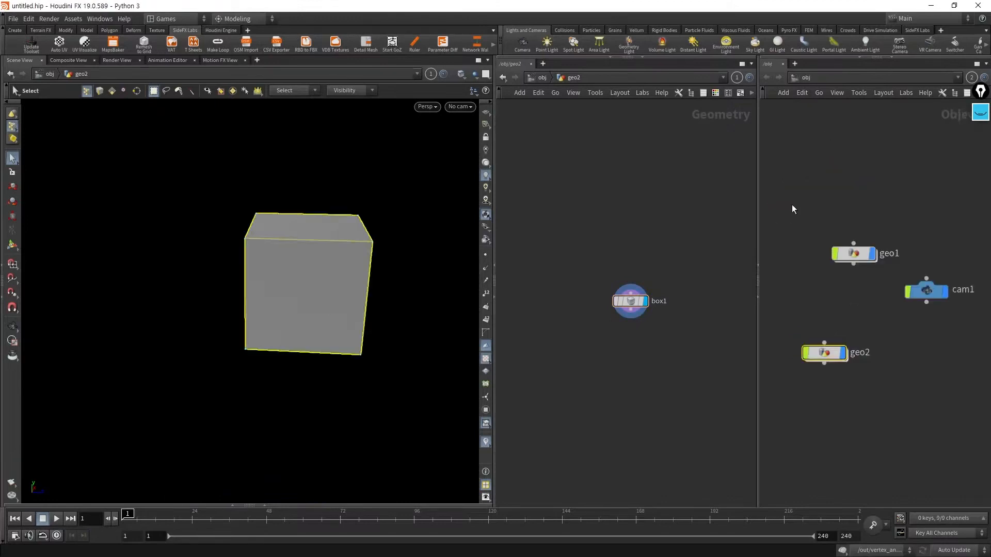
{"action": "left_click", "coordinate": [857, 436]}
{"action": "double_click", "coordinate": [854, 253]}
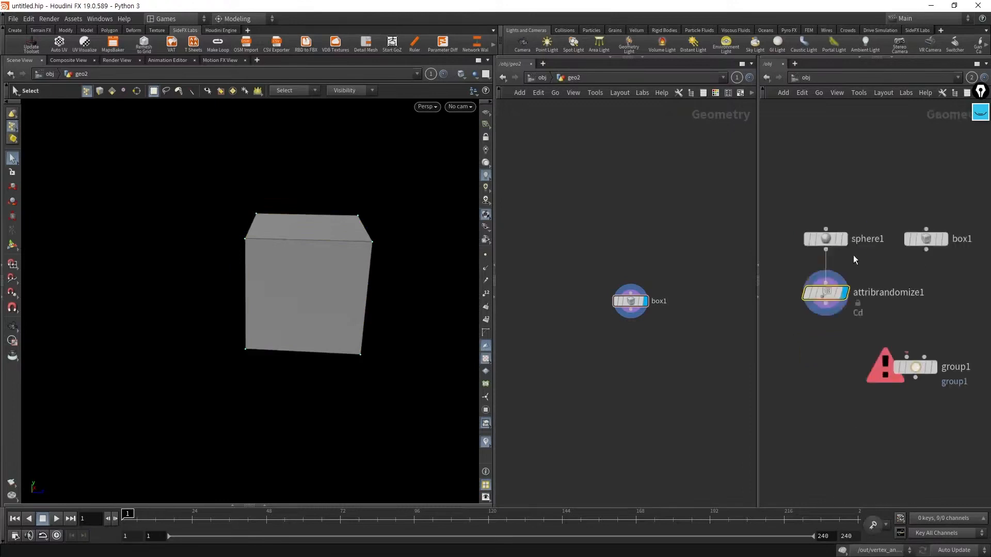
{"action": "middle_click_drag", "start_coordinate": [834, 430], "coordinate": [829, 457]}
{"action": "middle_click_drag", "start_coordinate": [843, 361], "coordinate": [862, 347]}
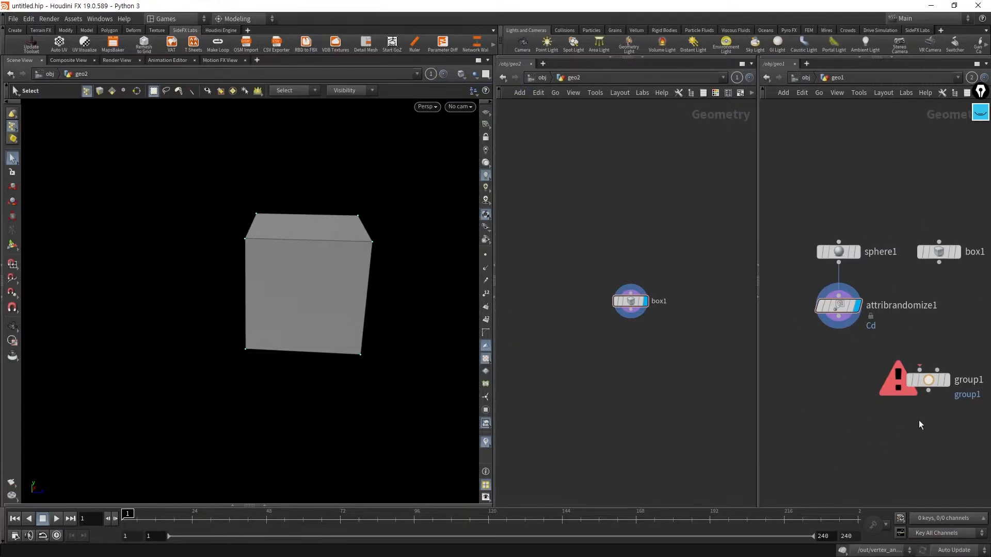
{"action": "middle_click_drag", "start_coordinate": [903, 439], "coordinate": [866, 431]}
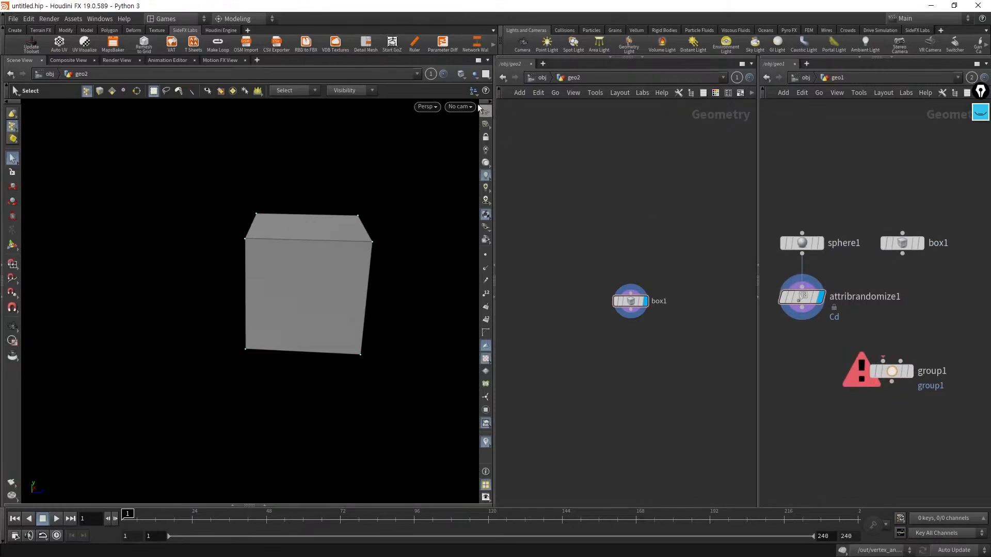
- Link the scene view to pane group 2 and select nodes in both networks to check which one the view follows
{"action": "left_click", "coordinate": [430, 75]}
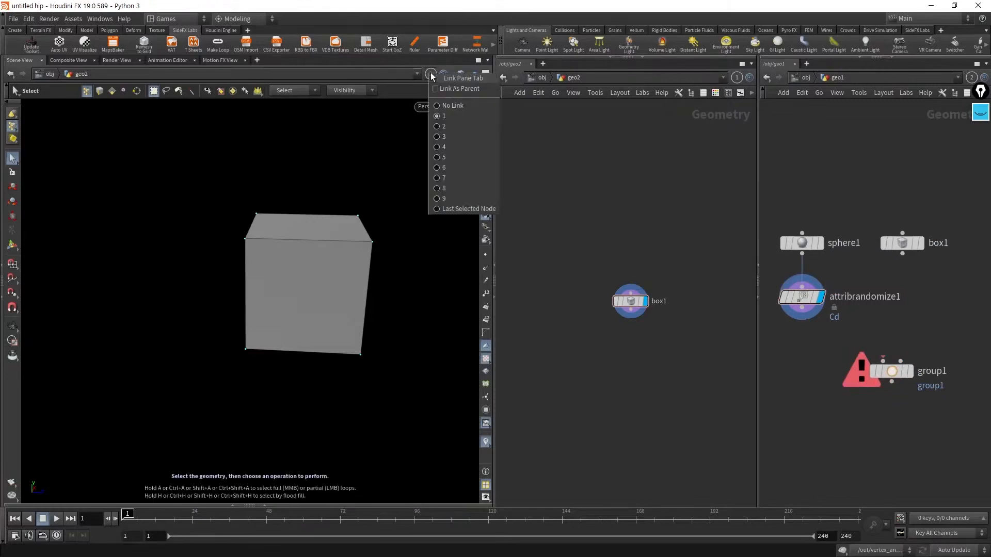
{"action": "left_click", "coordinate": [444, 126]}
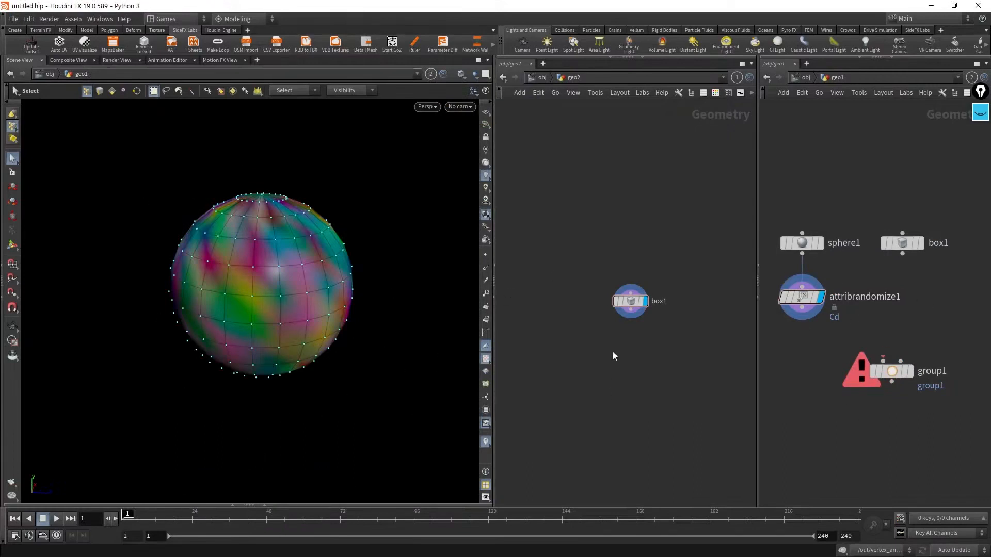
{"action": "left_click", "coordinate": [630, 301]}
{"action": "left_click_drag", "start_coordinate": [710, 246], "coordinate": [580, 357]}
{"action": "left_click_drag", "start_coordinate": [599, 249], "coordinate": [700, 355]}
{"action": "left_click_drag", "start_coordinate": [880, 328], "coordinate": [775, 269]}
{"action": "left_click_drag", "start_coordinate": [688, 349], "coordinate": [607, 265]}
{"action": "left_click_drag", "start_coordinate": [906, 332], "coordinate": [748, 275]}
{"action": "left_click_drag", "start_coordinate": [664, 368], "coordinate": [557, 246]}
- Set the scene view to No Link and unpin it so that it follows the last active network
{"action": "left_click", "coordinate": [432, 76]}
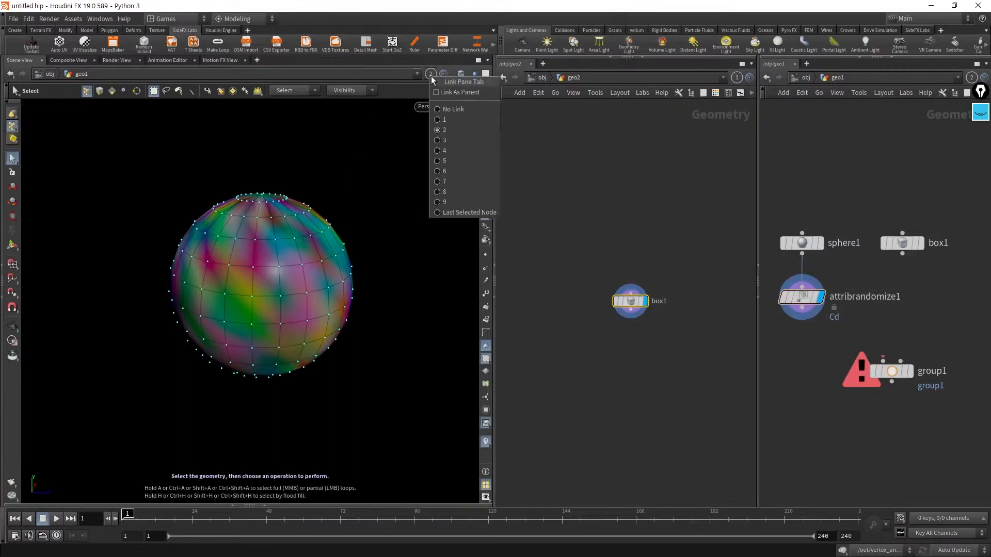
{"action": "left_click", "coordinate": [447, 113]}
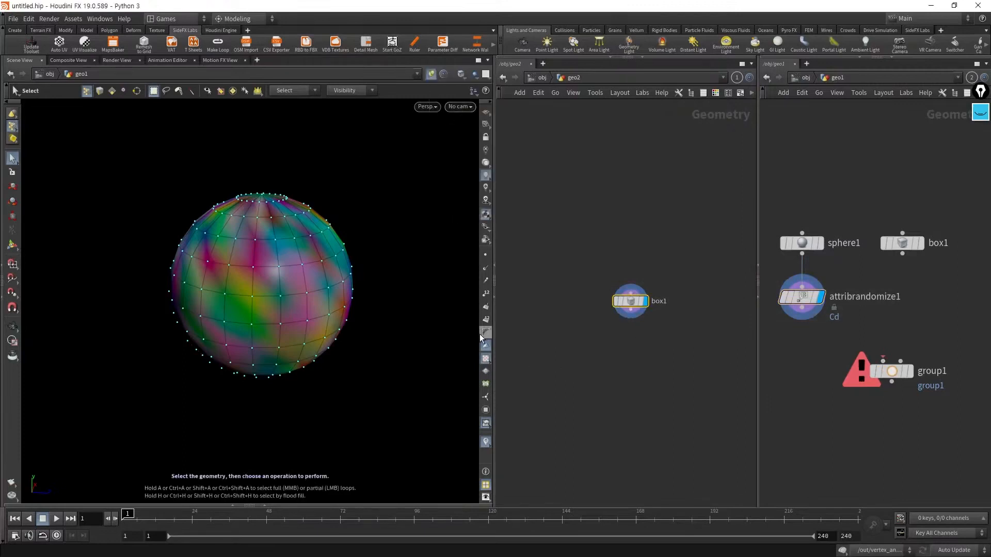
{"action": "left_click", "coordinate": [431, 76]}
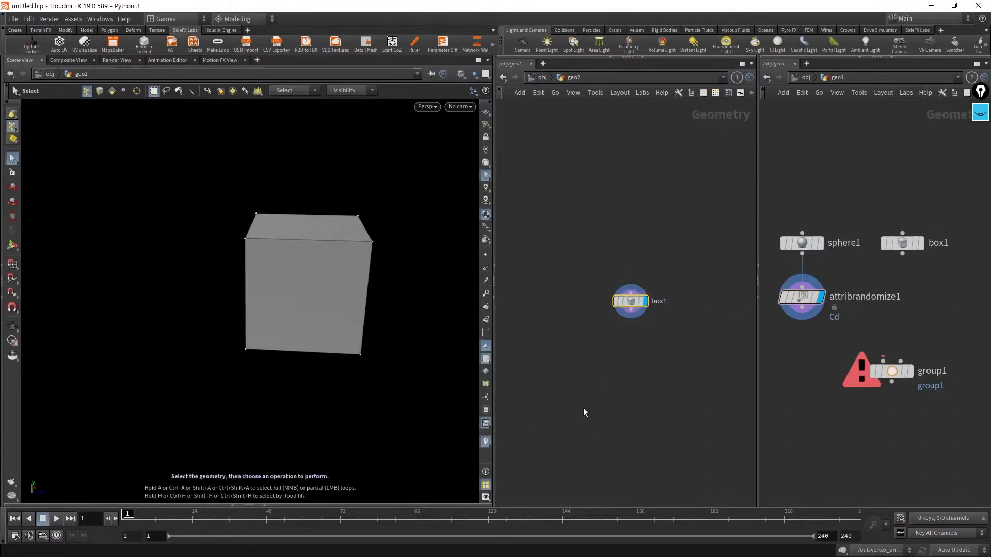
{"action": "left_click_drag", "start_coordinate": [891, 329], "coordinate": [822, 280]}
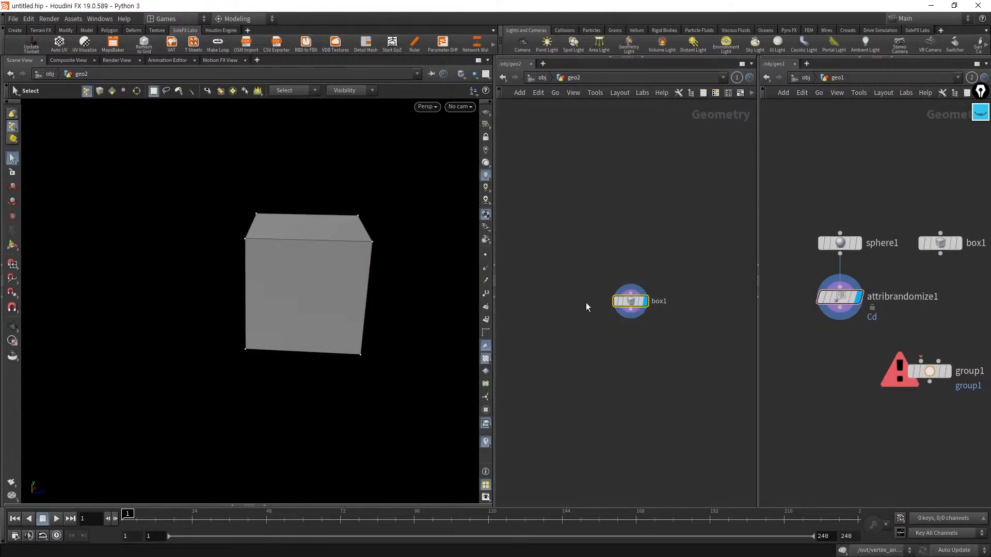
- Test pinning the scene view on geo2 while selecting nodes in geo1, then release it and pin the view on geo1
{"action": "left_click", "coordinate": [430, 76]}
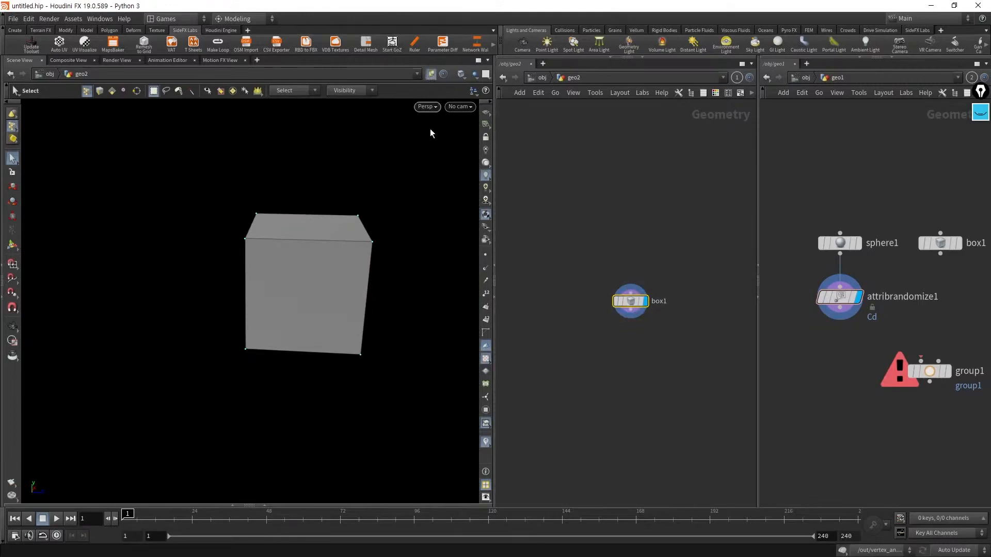
{"action": "left_click", "coordinate": [842, 298]}
{"action": "left_click", "coordinate": [430, 75]}
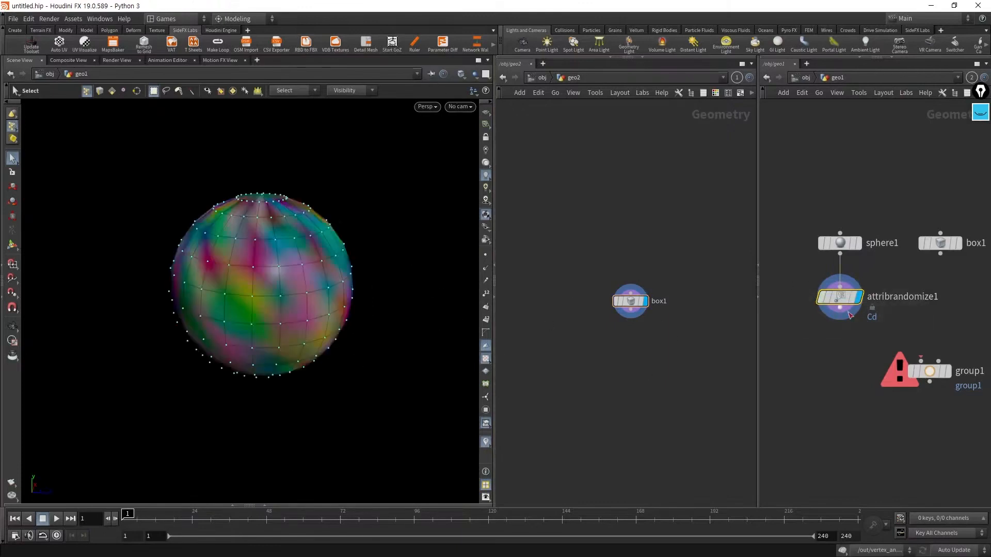
{"action": "left_click", "coordinate": [643, 312]}
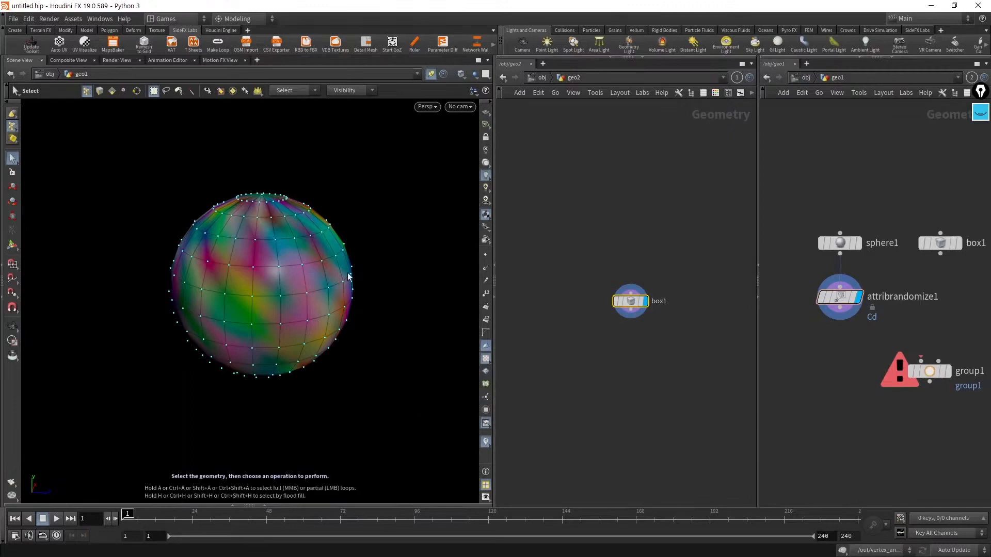
- Add an Object Merge node in an empty area of the geo1 network, beside sphere1
{"action": "middle_click_drag", "start_coordinate": [814, 361], "coordinate": [895, 399]}
{"action": "scroll", "coordinate": [829, 399], "scroll_direction": "down", "scroll_amount": 3}
{"action": "key", "text": "Tab"}
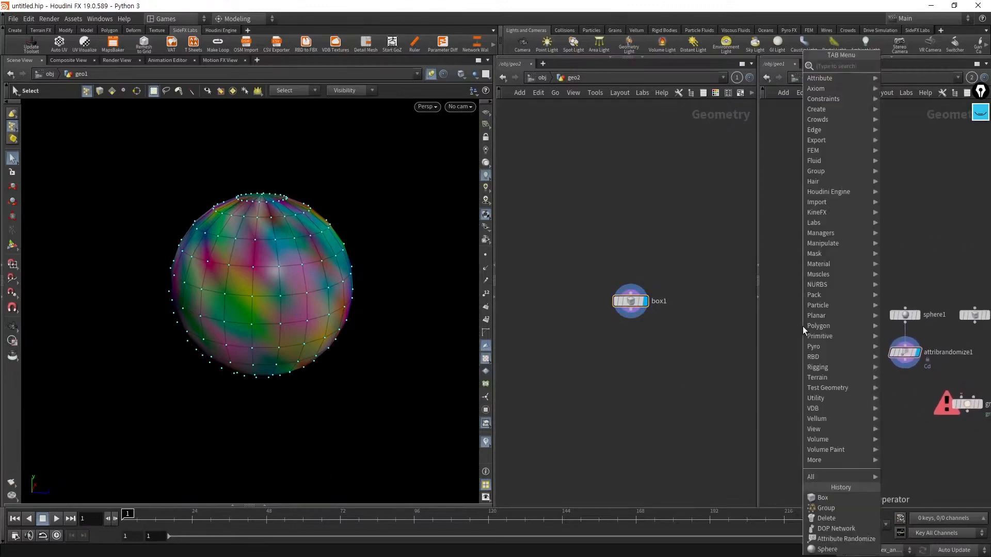
{"action": "type", "text": "objec"}
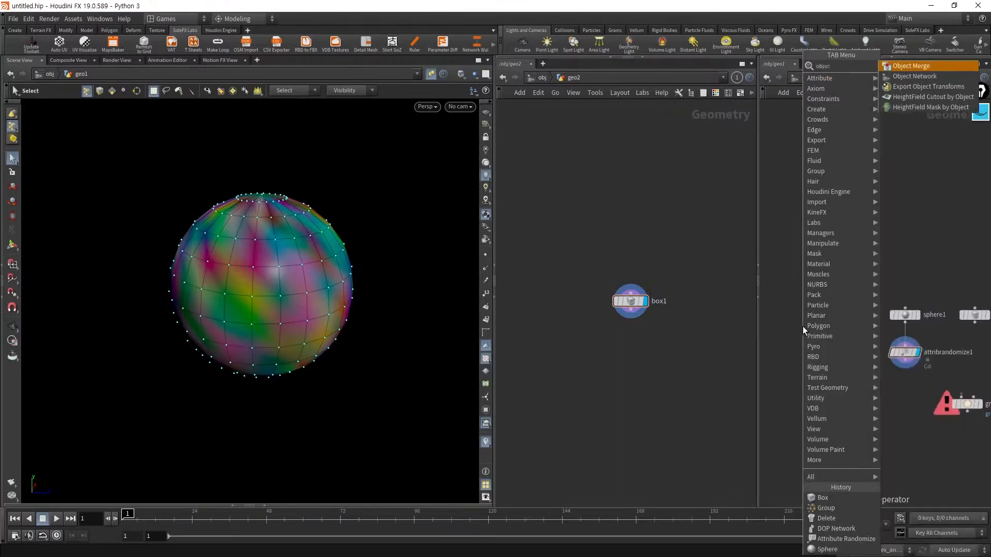
{"action": "key", "text": "Return"}
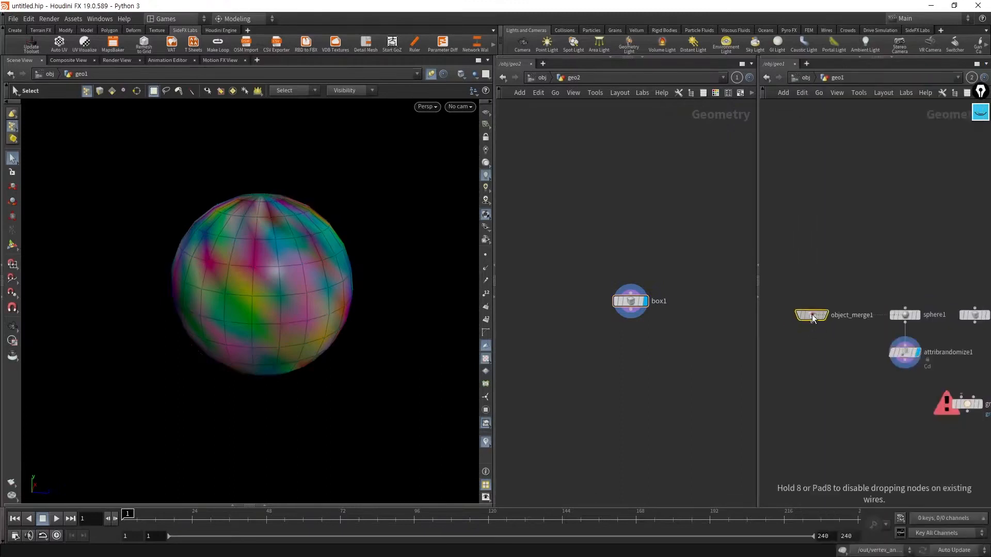
{"action": "left_click", "coordinate": [812, 314]}
- Set Object 1 of object_merge1 to reference box1 from the geo2 network
{"action": "key", "text": "p"}
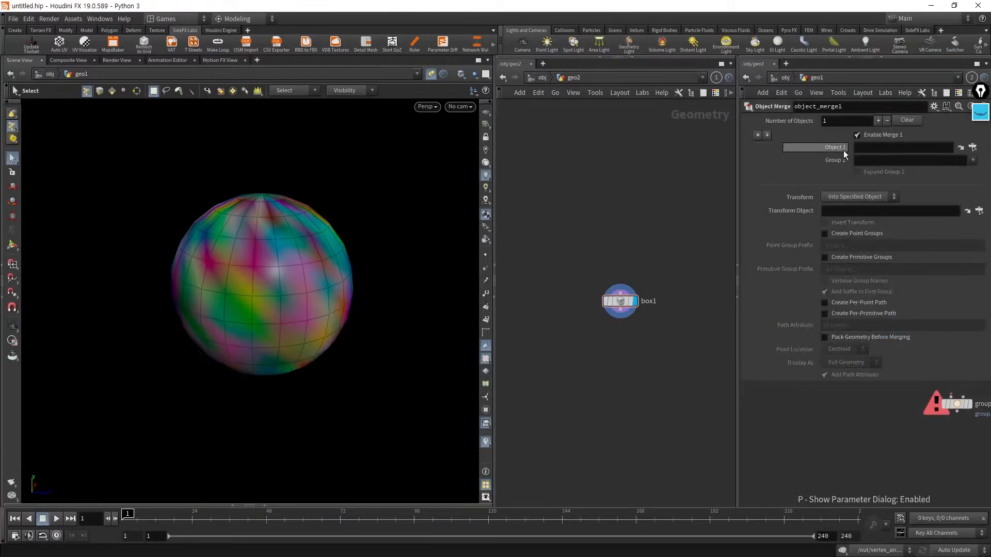
{"action": "left_click_drag", "start_coordinate": [669, 345], "coordinate": [576, 273]}
{"action": "left_click_drag", "start_coordinate": [619, 301], "coordinate": [883, 148]}
{"action": "key", "text": "p"}
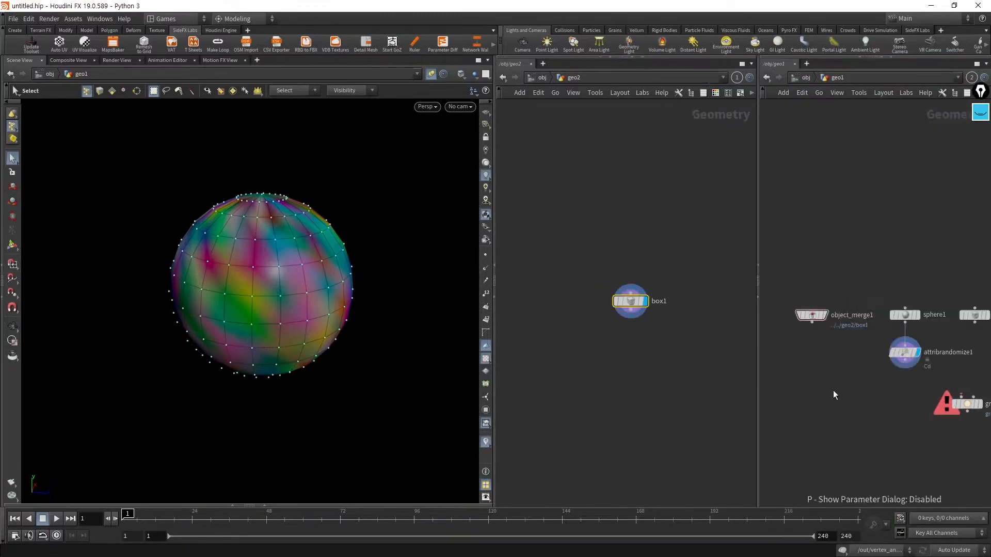
- Add a Merge node below object_merge1 in the geo1 network
{"action": "key", "text": "Tab"}
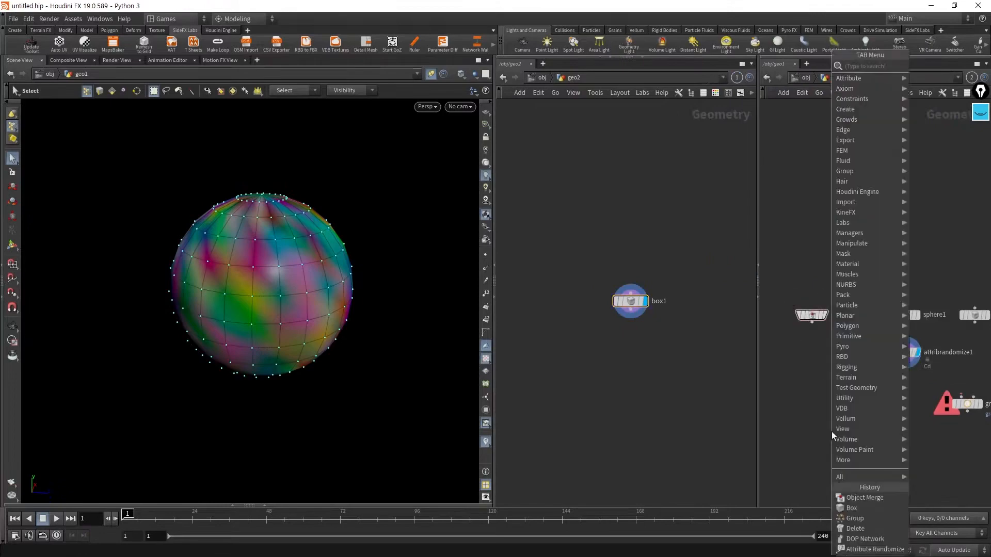
{"action": "type", "text": "merge"}
{"action": "key", "text": "Return"}
{"action": "left_click", "coordinate": [831, 432]}
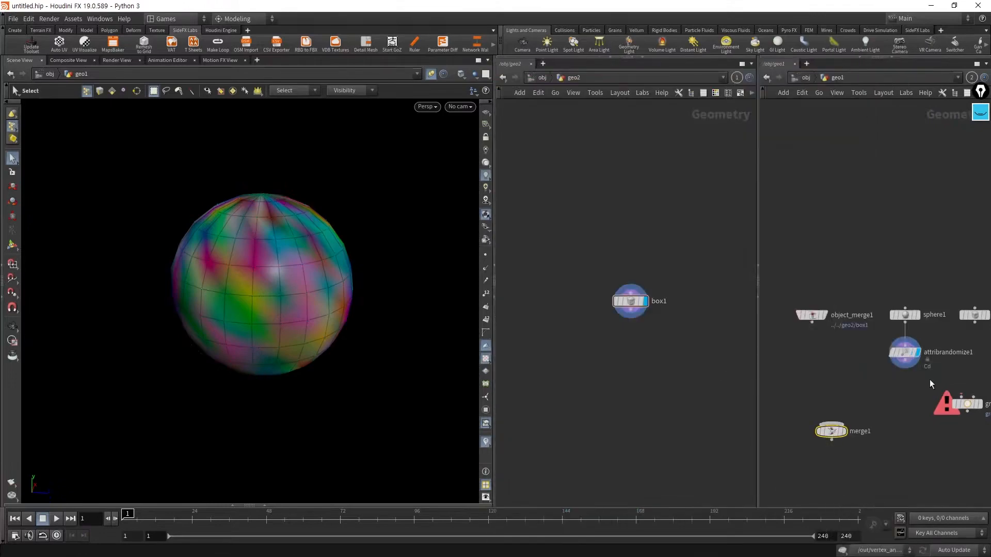
- Connect object_merge1 and attribrandomize1 to merge1 and display the merged result
{"action": "left_click_drag", "start_coordinate": [923, 380], "coordinate": [800, 318]}
{"action": "left_click_drag", "start_coordinate": [777, 278], "coordinate": [897, 374]}
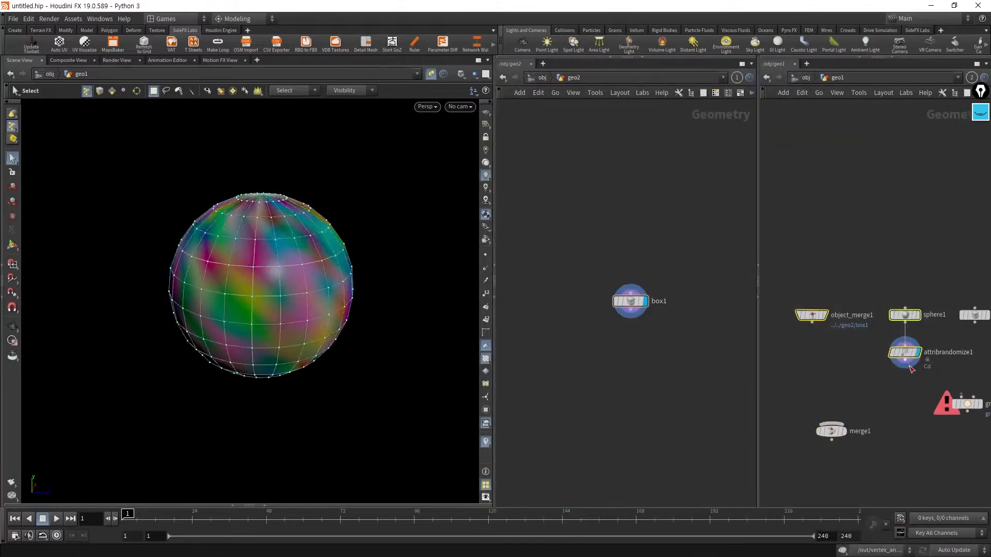
{"action": "left_click", "coordinate": [903, 382]}
{"action": "left_click", "coordinate": [813, 315], "text": "shift"}
{"action": "left_click_drag", "start_coordinate": [812, 322], "coordinate": [853, 411]}
{"action": "left_click", "coordinate": [868, 487]}
{"action": "left_click", "coordinate": [846, 433]}
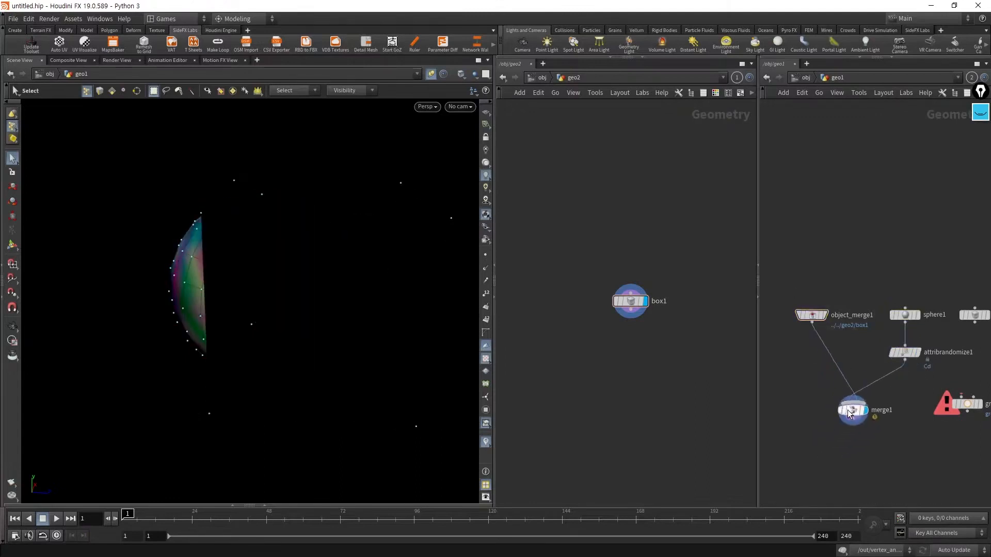
- Connect sphere1 directly to merge1 and reroute the attribrandomize1 input of merge1 to sphere1
{"action": "left_click_drag", "start_coordinate": [222, 305], "coordinate": [268, 312], "text": "alt"}
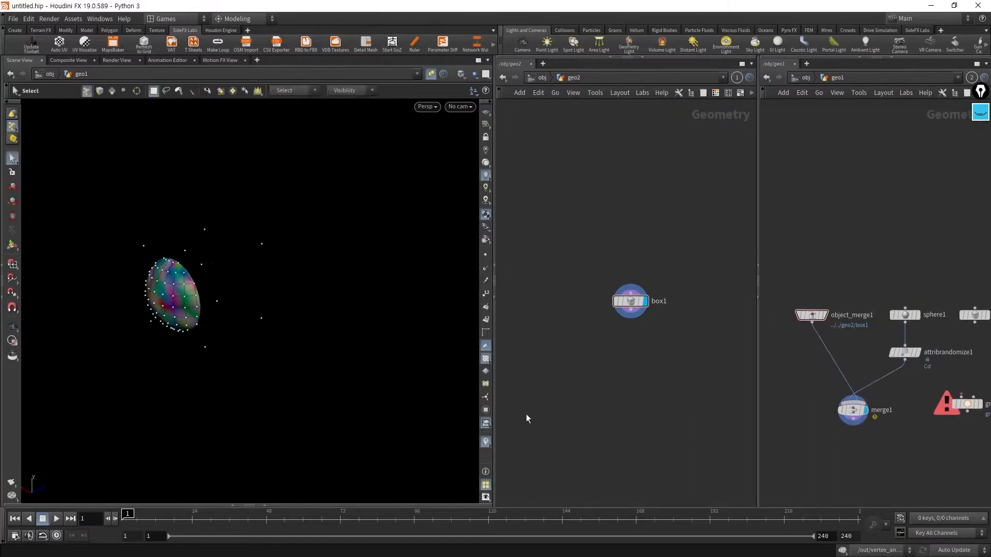
{"action": "left_click_drag", "start_coordinate": [325, 334], "coordinate": [370, 318], "text": "alt"}
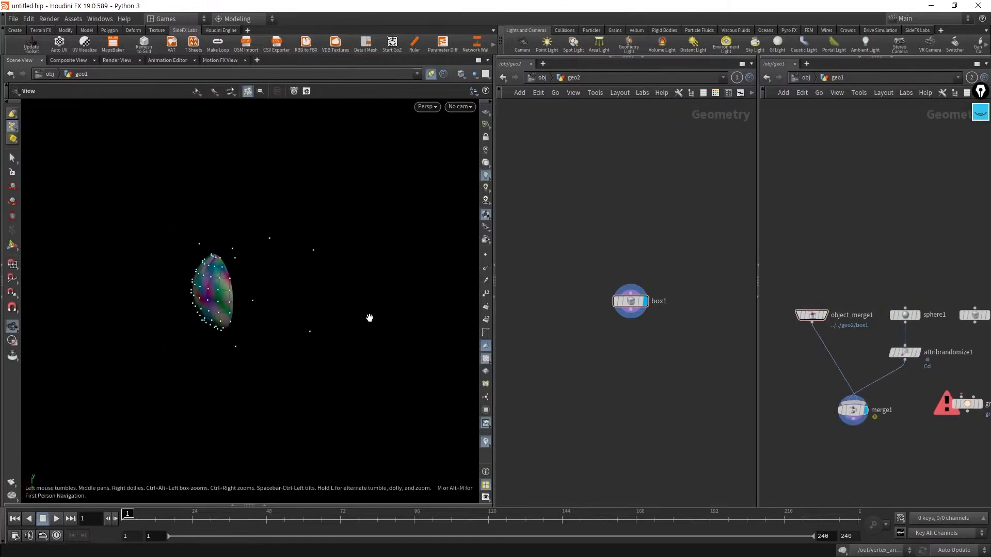
{"action": "left_click_drag", "start_coordinate": [851, 411], "coordinate": [840, 426]}
{"action": "left_click_drag", "start_coordinate": [904, 321], "coordinate": [861, 414]}
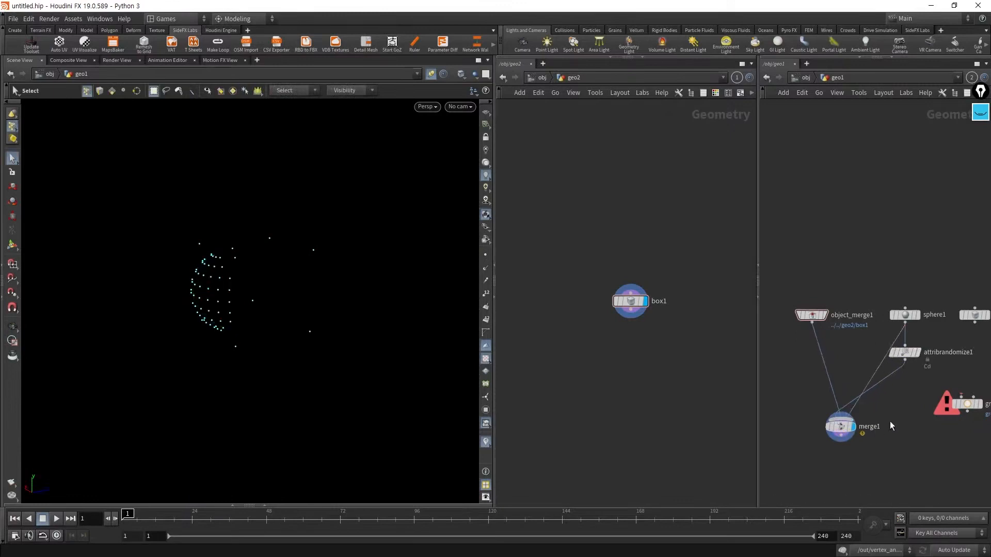
{"action": "left_click_drag", "start_coordinate": [896, 339], "coordinate": [904, 324]}
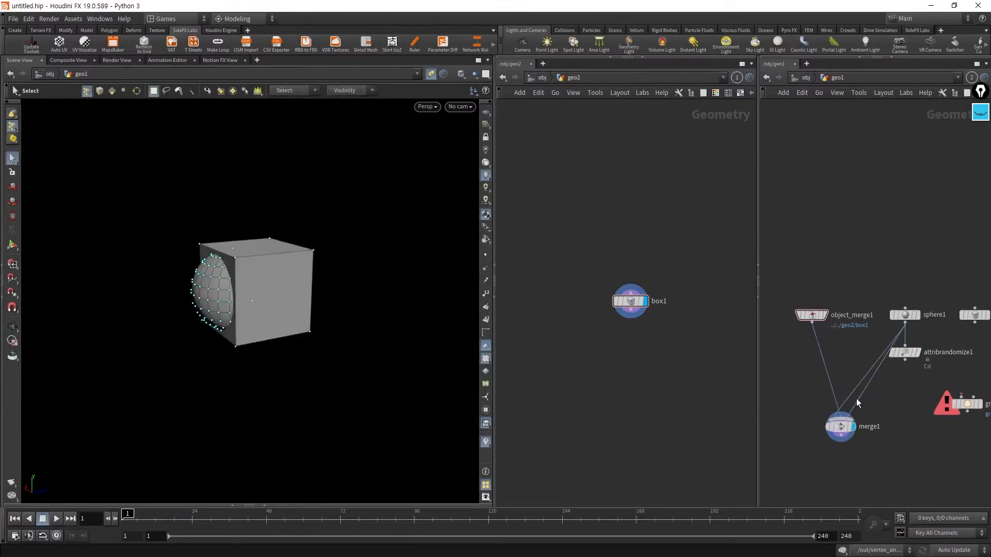
- Cut the duplicate wire between sphere1 and merge1, and move attribrandomize1 clear of the remaining wire
{"action": "key", "text": "y"}
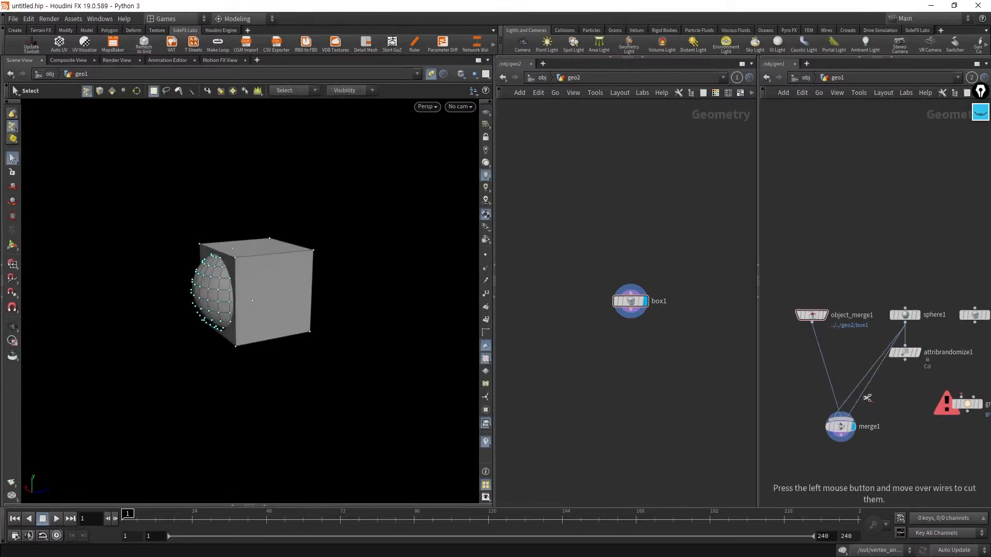
{"action": "left_click_drag", "start_coordinate": [869, 399], "coordinate": [859, 395]}
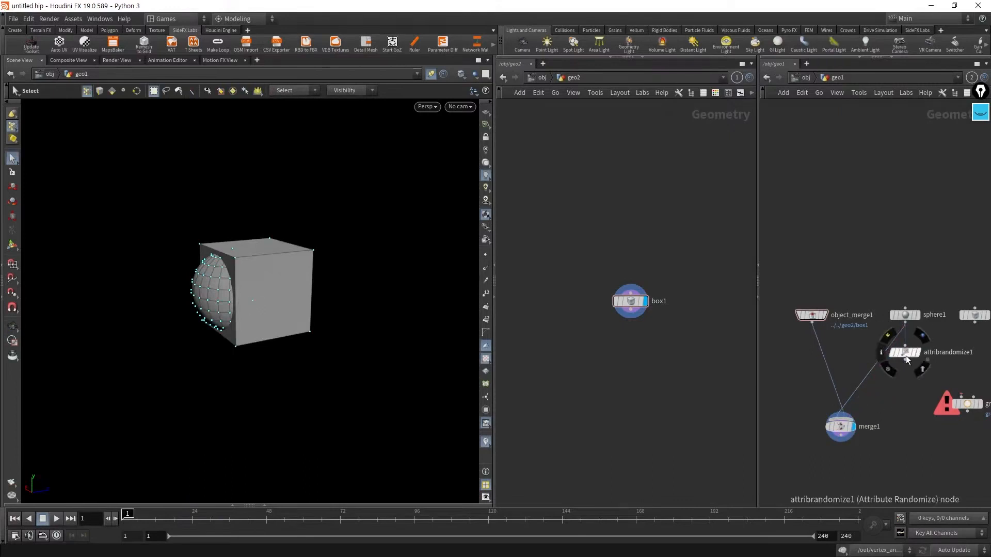
{"action": "left_click_drag", "start_coordinate": [906, 355], "coordinate": [930, 355]}
{"action": "right_click_drag", "start_coordinate": [279, 330], "coordinate": [397, 321], "text": "alt"}
{"action": "left_click_drag", "start_coordinate": [219, 304], "coordinate": [265, 334], "text": "alt"}
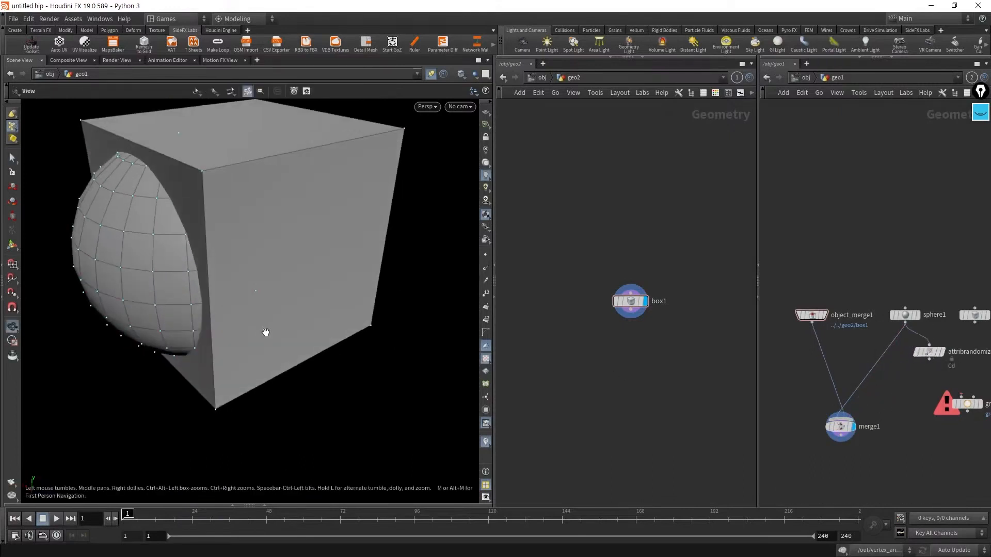
{"action": "right_click_drag", "start_coordinate": [265, 334], "coordinate": [194, 299], "text": "alt"}
{"action": "left_click_drag", "start_coordinate": [195, 299], "coordinate": [277, 333], "text": "alt"}
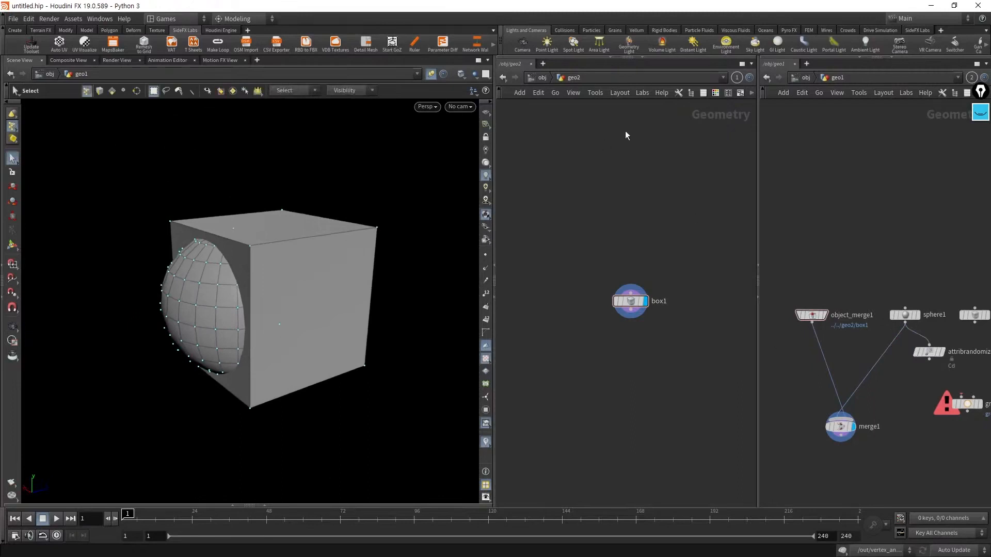
- Make room beside box1 in the geo2 network and add a Torus node there as the displayed node
{"action": "left_click", "coordinate": [869, 427]}
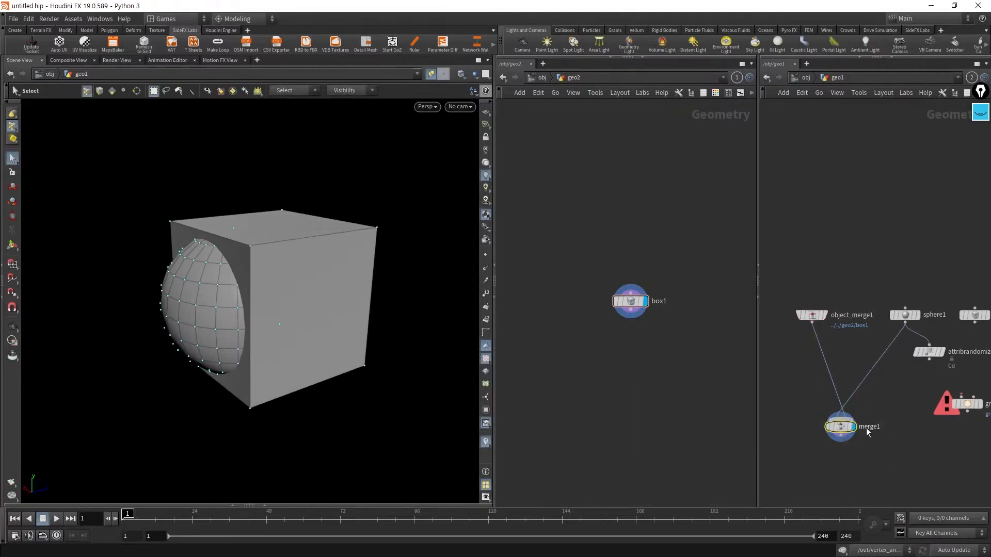
{"action": "left_click", "coordinate": [631, 302]}
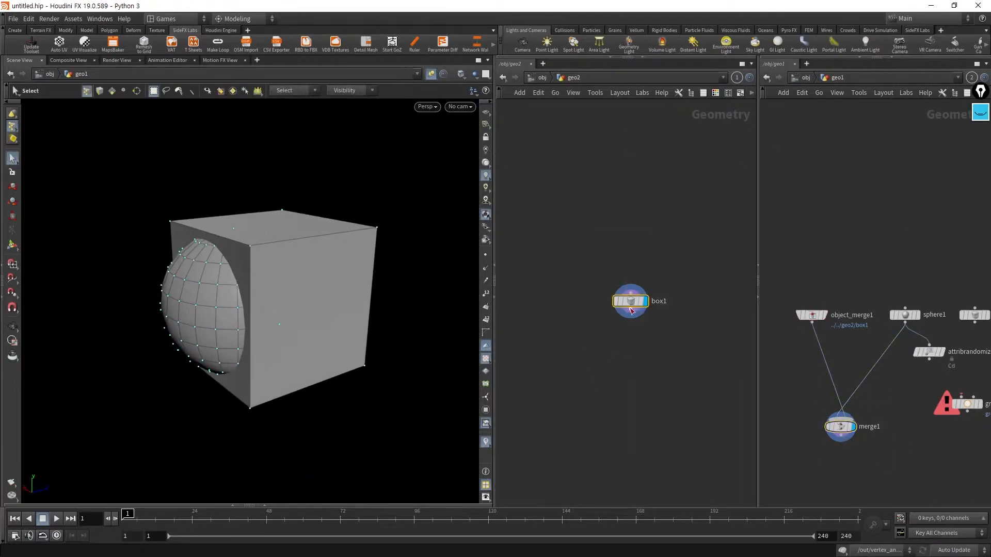
{"action": "left_click_drag", "start_coordinate": [631, 301], "coordinate": [567, 261]}
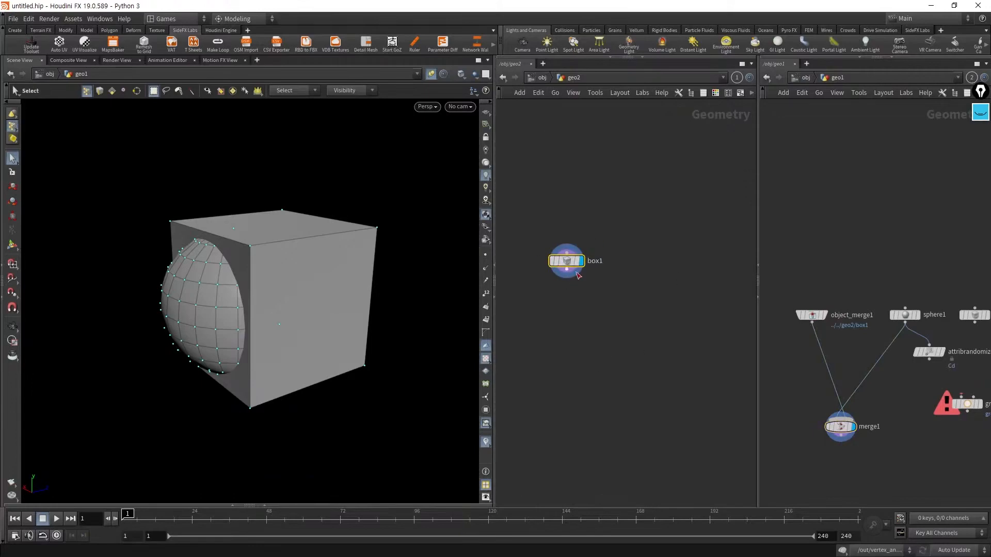
{"action": "left_click", "coordinate": [652, 307]}
{"action": "key", "text": "Tab"}
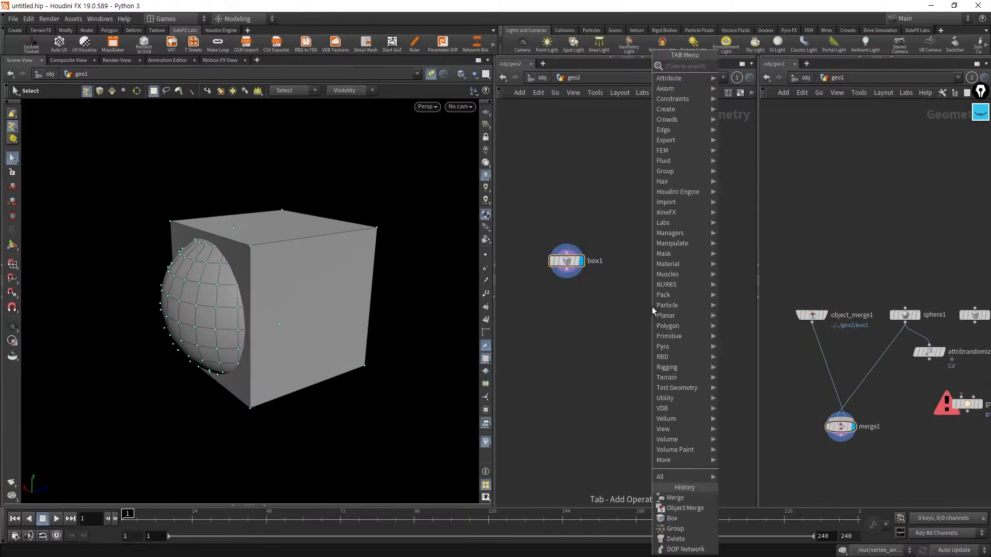
{"action": "type", "text": "t"}
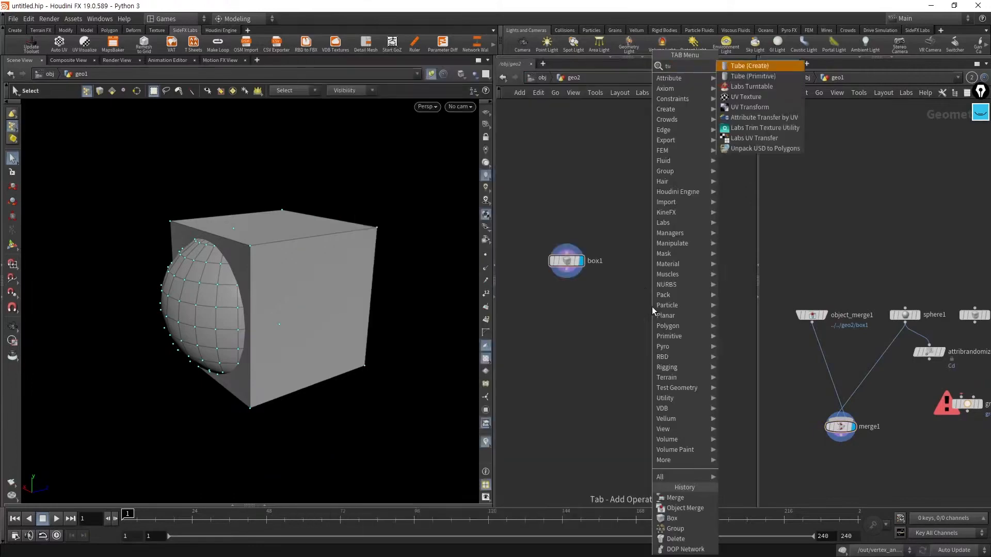
{"action": "type", "text": "orus"}
{"action": "key", "text": "Return"}
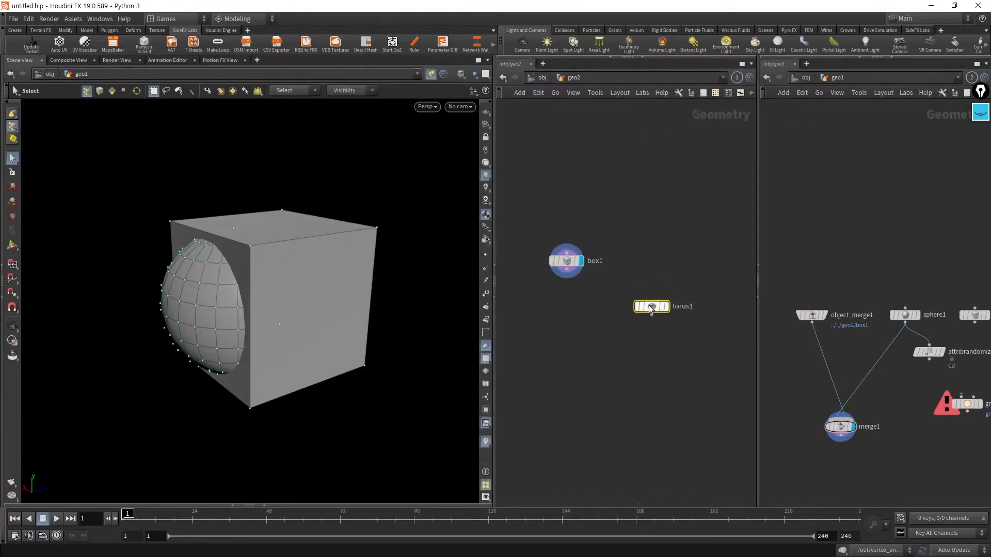
{"action": "left_click", "coordinate": [652, 307]}
{"action": "left_click", "coordinate": [670, 288]}
- Change Object 1 of object_merge1 to reference torus1 from geo2
{"action": "left_click", "coordinate": [812, 315]}
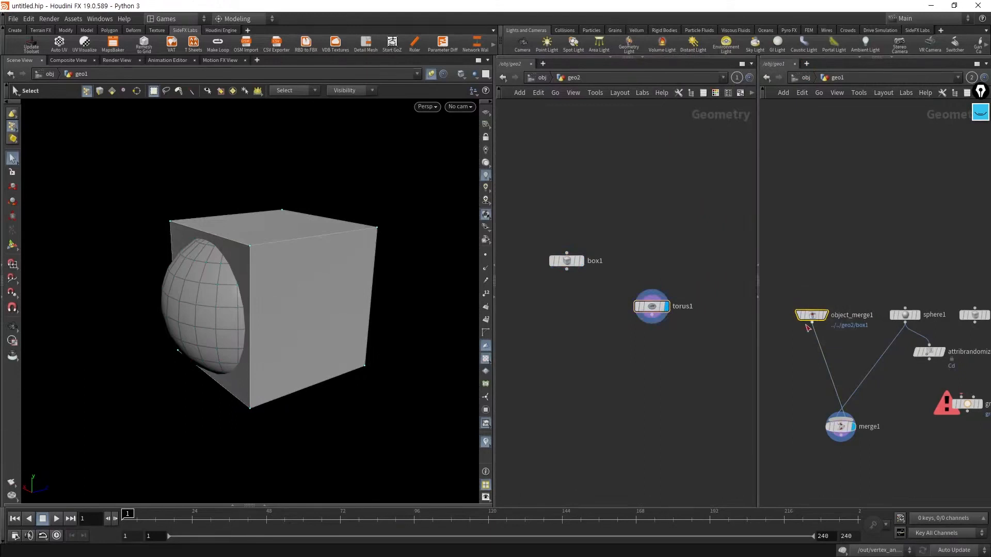
{"action": "key", "text": "p"}
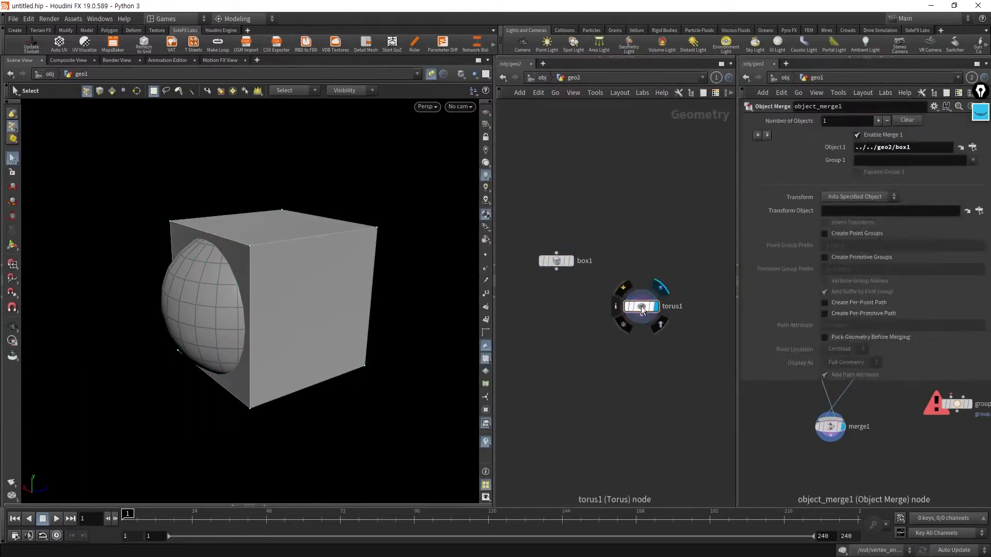
{"action": "left_click_drag", "start_coordinate": [642, 308], "coordinate": [903, 147]}
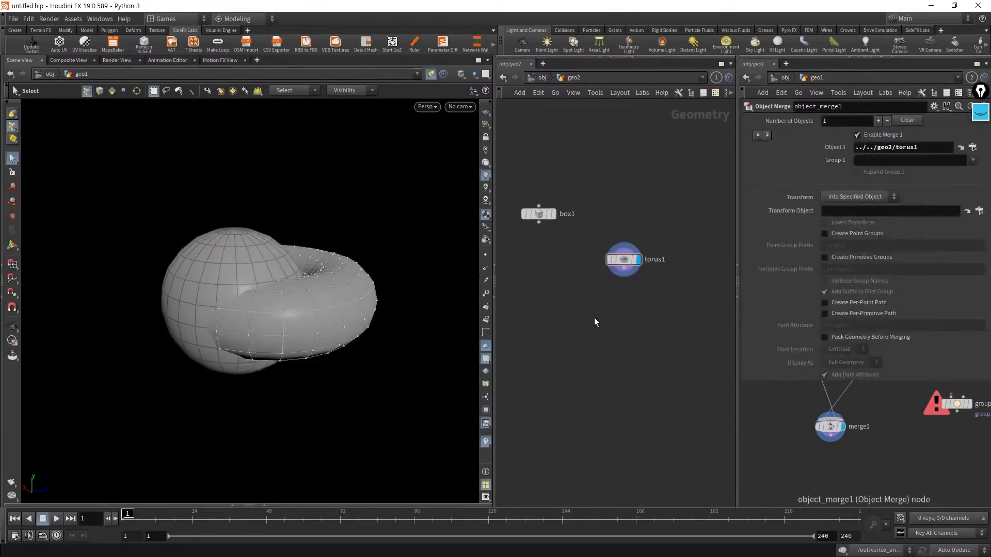
- Add a Switch node to the geo2 network below box1 and torus1
{"action": "key", "text": "Tab"}
{"action": "type", "text": "merge"}
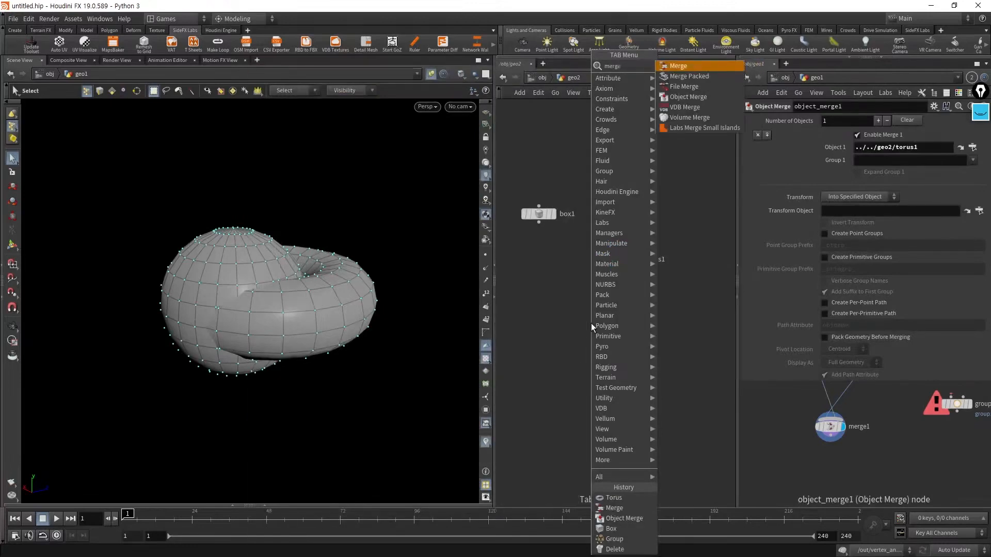
{"action": "key", "text": "BackSpace"}
{"action": "key", "text": "BackSpace"}
{"action": "key", "text": "BackSpace"}
{"action": "key", "text": "BackSpace"}
{"action": "key", "text": "BackSpace"}
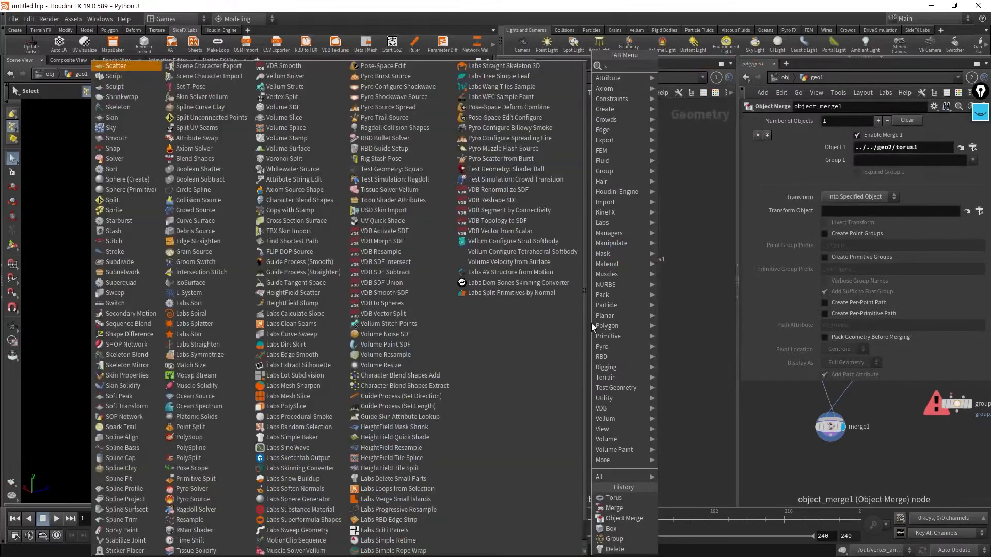
{"action": "type", "text": "swit"}
{"action": "key", "text": "Return"}
{"action": "left_click", "coordinate": [591, 323]}
- Wire box1 and torus1 into switch1 as its inputs and make switch1 the displayed node
{"action": "left_click_drag", "start_coordinate": [626, 281], "coordinate": [526, 194]}
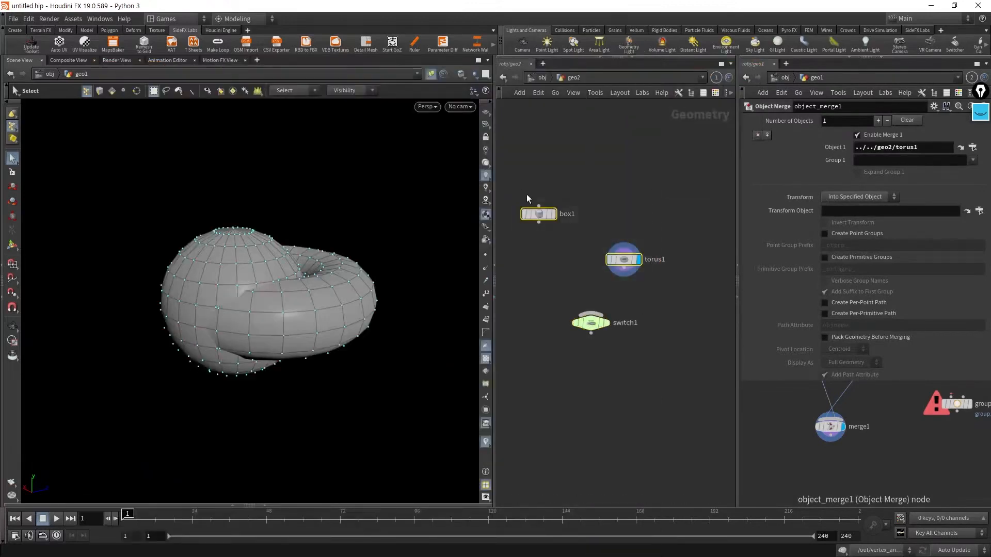
{"action": "left_click", "coordinate": [539, 222]}
{"action": "left_click", "coordinate": [591, 321]}
{"action": "left_click", "coordinate": [605, 323]}
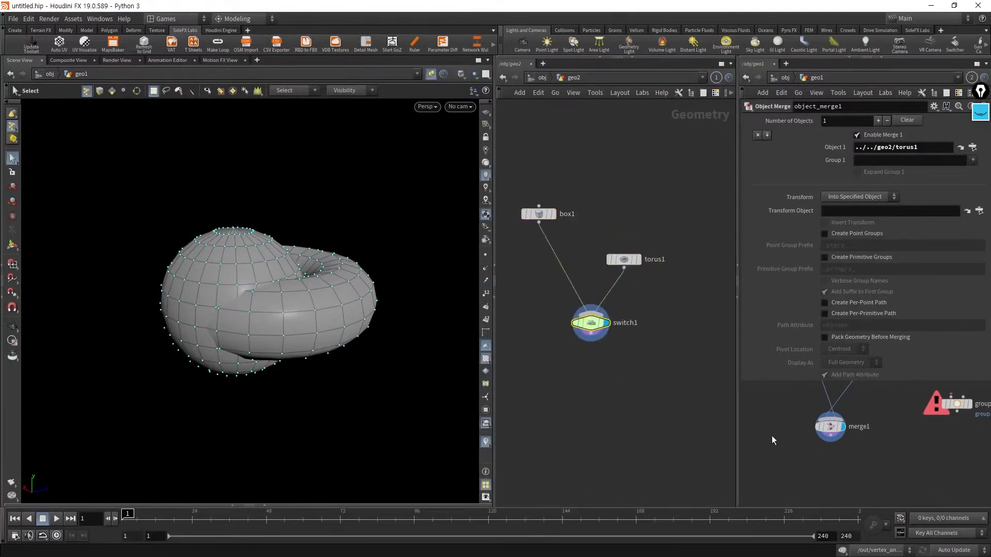
- Change Object 1 of object_merge1 to reference switch1 from geo2, and set switch1's Select Input to 1
{"action": "left_click_drag", "start_coordinate": [593, 324], "coordinate": [900, 148]}
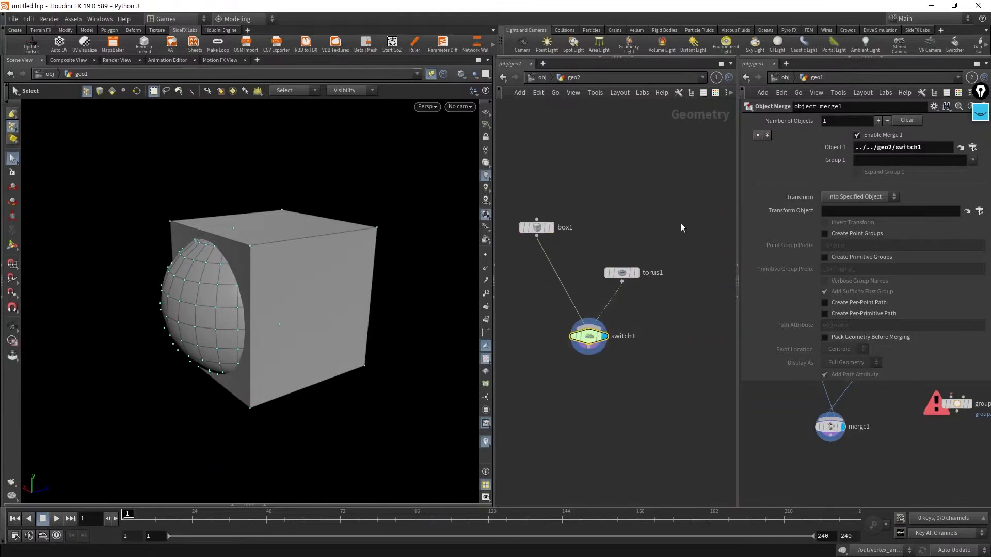
{"action": "key", "text": "p"}
{"action": "left_click", "coordinate": [645, 122]}
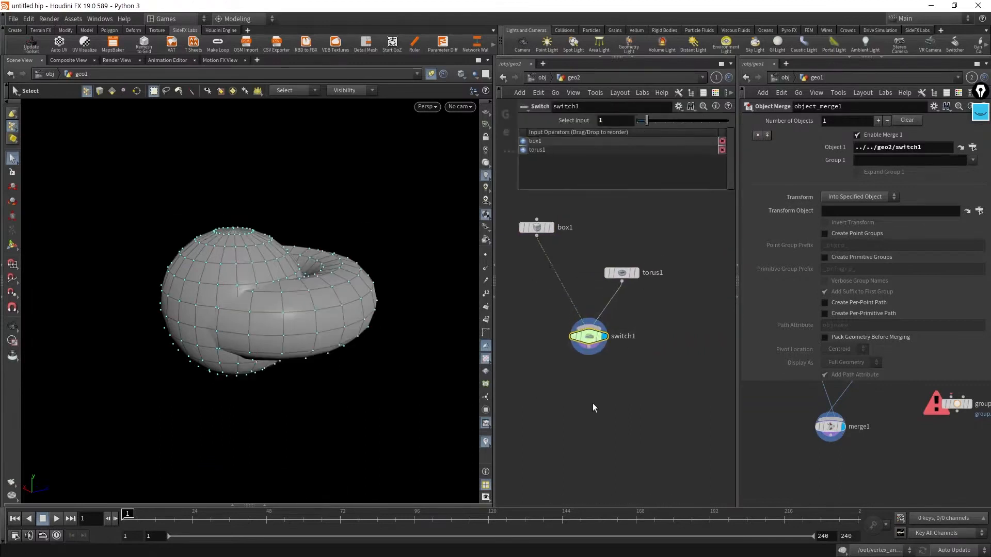
- Hide the object_merge1 parameters in the geo1 pane, and set switch1's Select Input to 0 while viewing geo2 in the scene view
{"action": "left_click_drag", "start_coordinate": [737, 470], "coordinate": [758, 454]}
{"action": "key", "text": "p"}
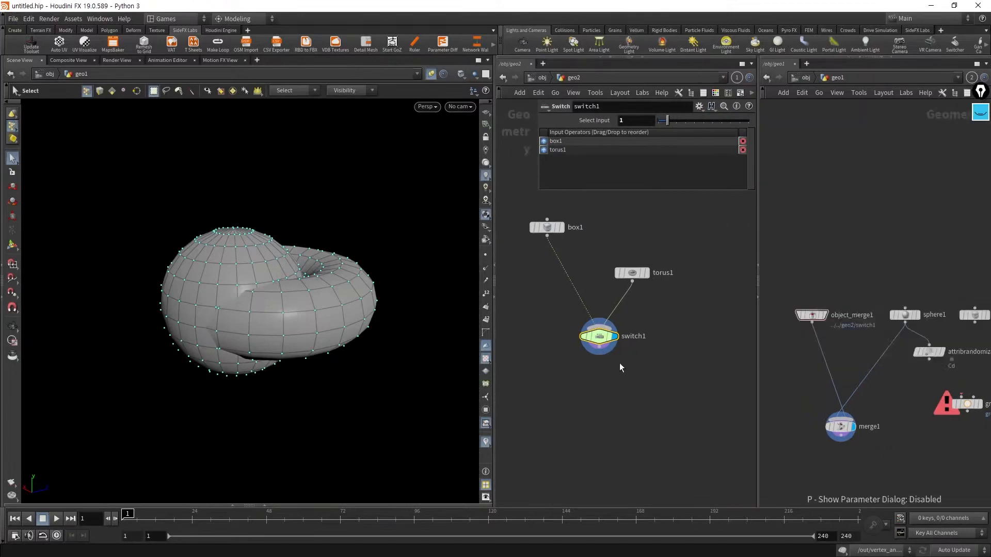
{"action": "left_click_drag", "start_coordinate": [620, 364], "coordinate": [571, 326]}
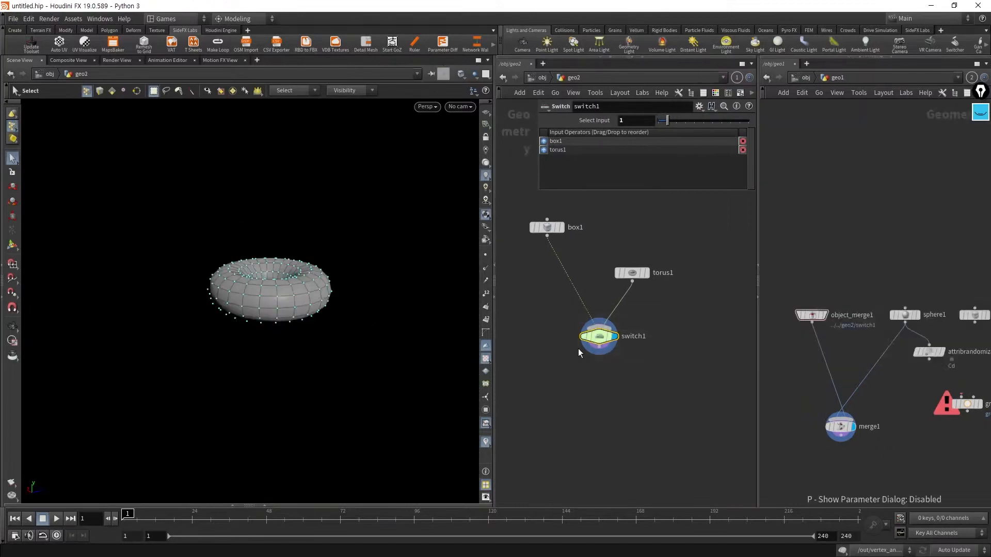
{"action": "mouse_move", "coordinate": [667, 122]}
{"action": "left_mouse_down"}
{"action": "mouse_move", "coordinate": [677, 122]}
{"action": "mouse_move", "coordinate": [654, 120]}
{"action": "left_mouse_up"}
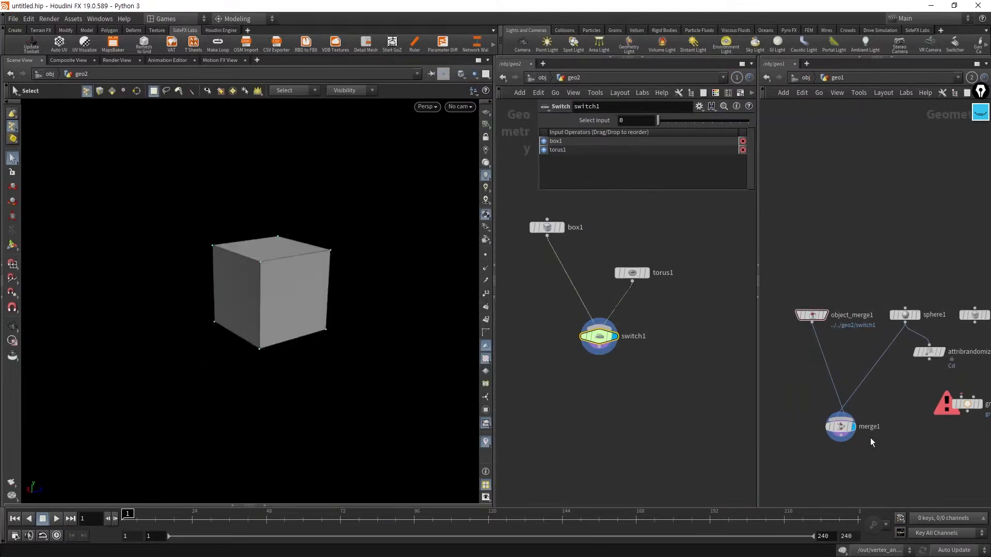
- Show merge1 from geo1 in the pinned scene view and check it against switch1's Select Input, leaving that at 0
{"action": "left_click_drag", "start_coordinate": [871, 439], "coordinate": [800, 408]}
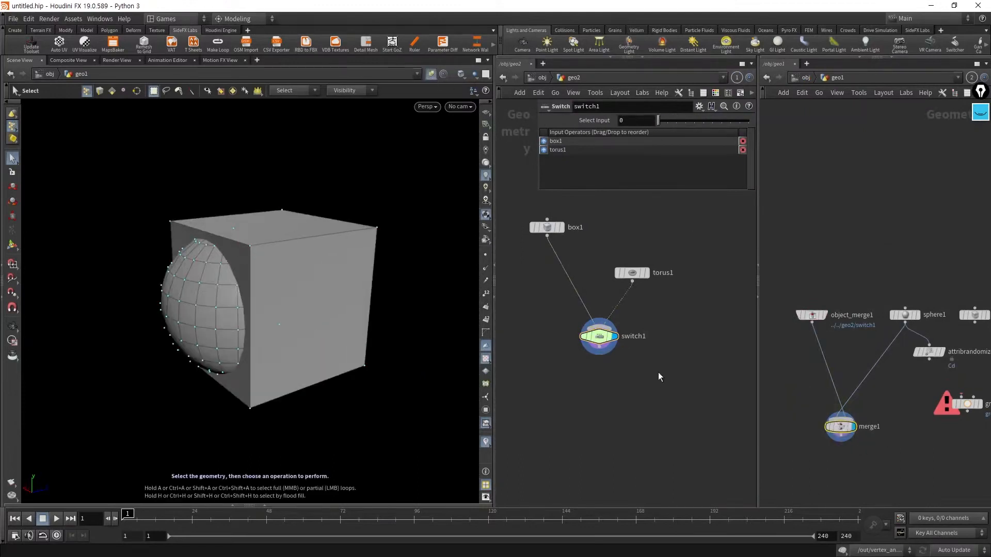
{"action": "mouse_move", "coordinate": [658, 120]}
{"action": "left_mouse_down"}
{"action": "mouse_move", "coordinate": [675, 122]}
{"action": "mouse_move", "coordinate": [657, 122]}
{"action": "left_mouse_up"}
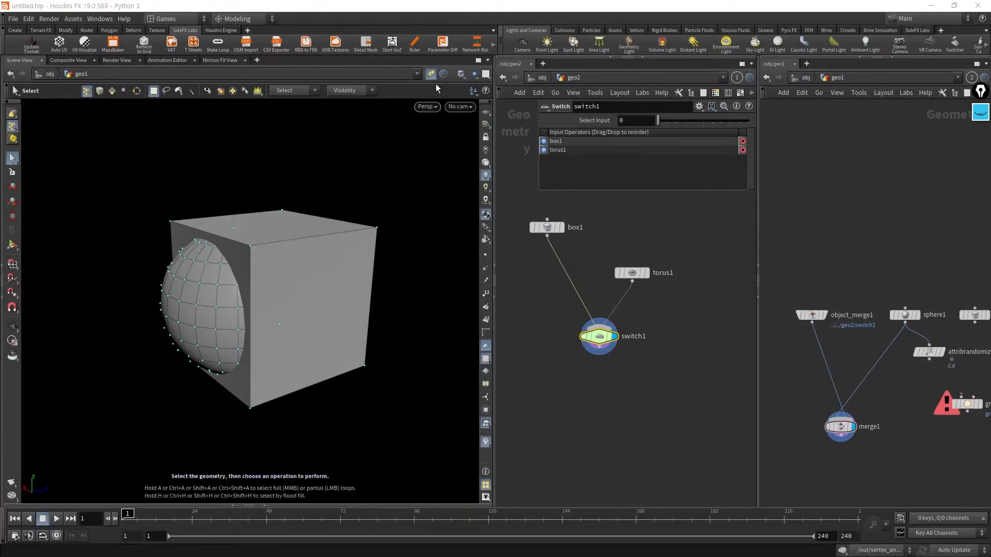
{"action": "left_click", "coordinate": [460, 73]}
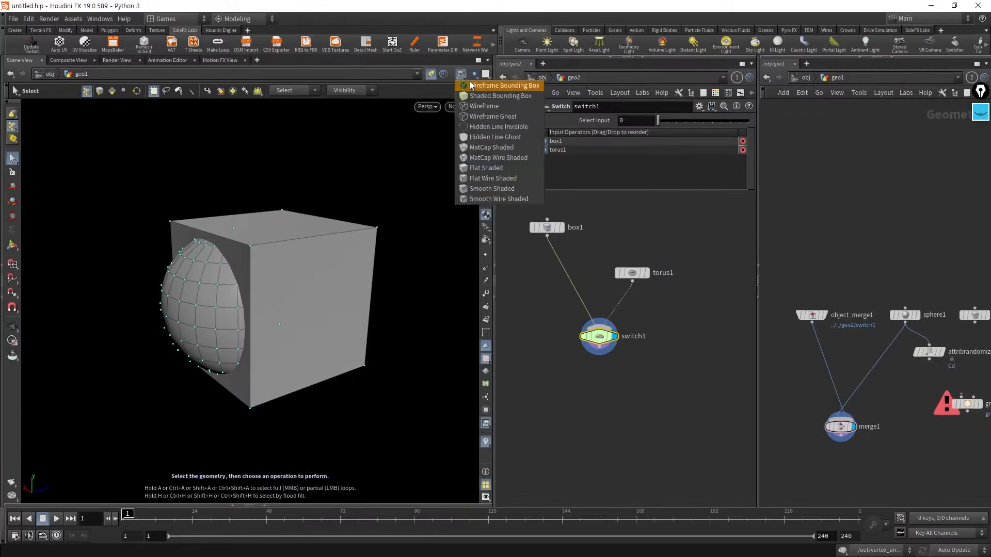
{"action": "left_click", "coordinate": [444, 87]}
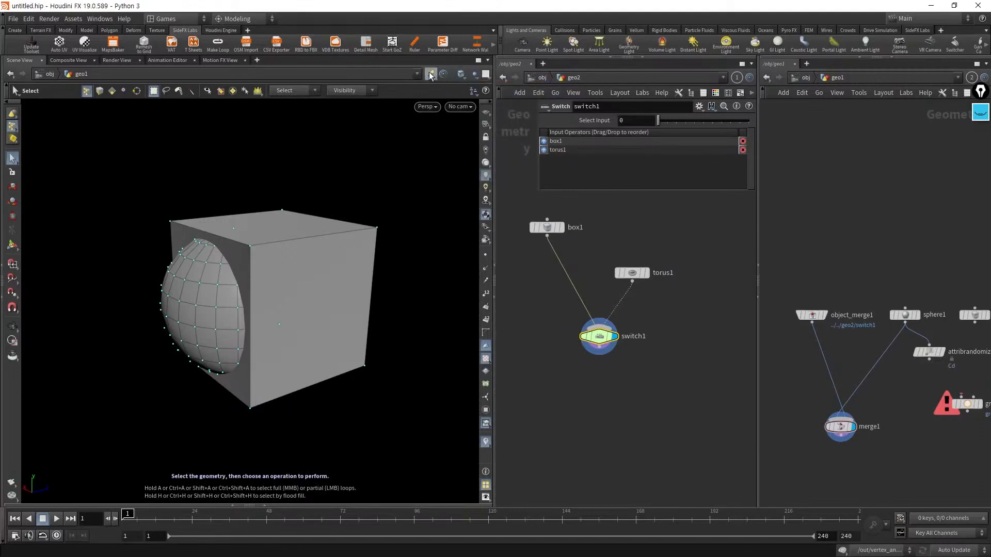
- Unpin the scene view, set its shading mode to Wireframe Bounding Box, and select merge1 in geo1 for display
{"action": "left_click", "coordinate": [444, 75]}
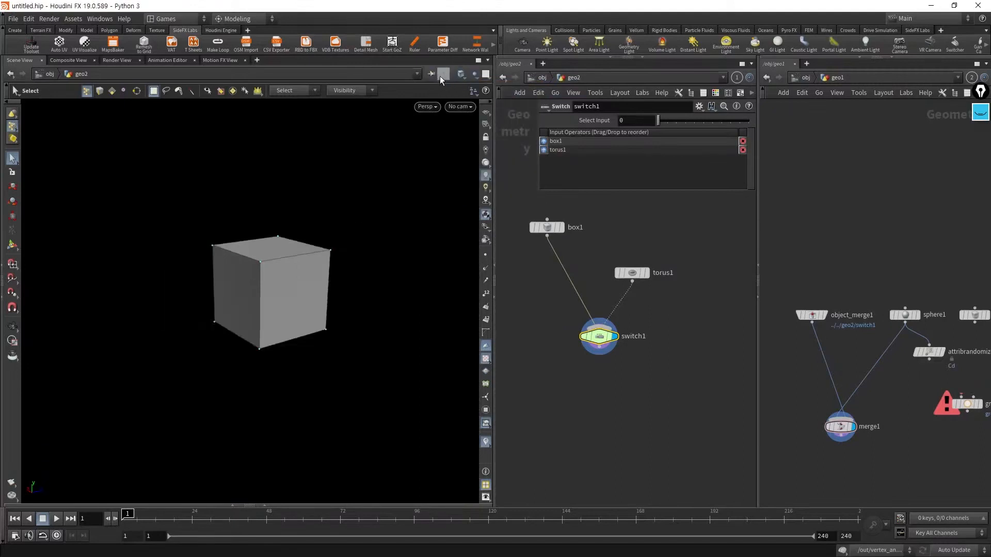
{"action": "left_click", "coordinate": [460, 75]}
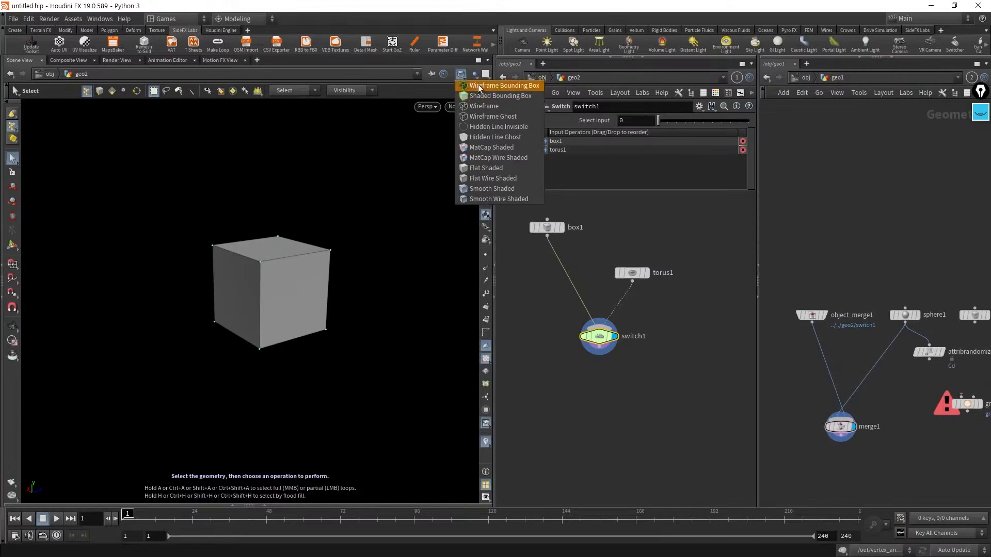
{"action": "left_click", "coordinate": [483, 106]}
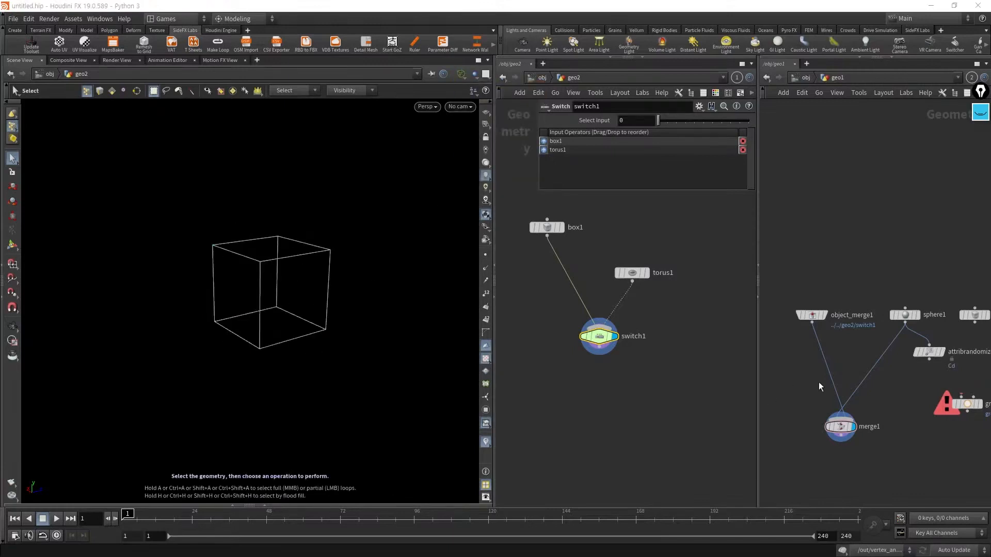
{"action": "left_click_drag", "start_coordinate": [888, 463], "coordinate": [805, 404]}
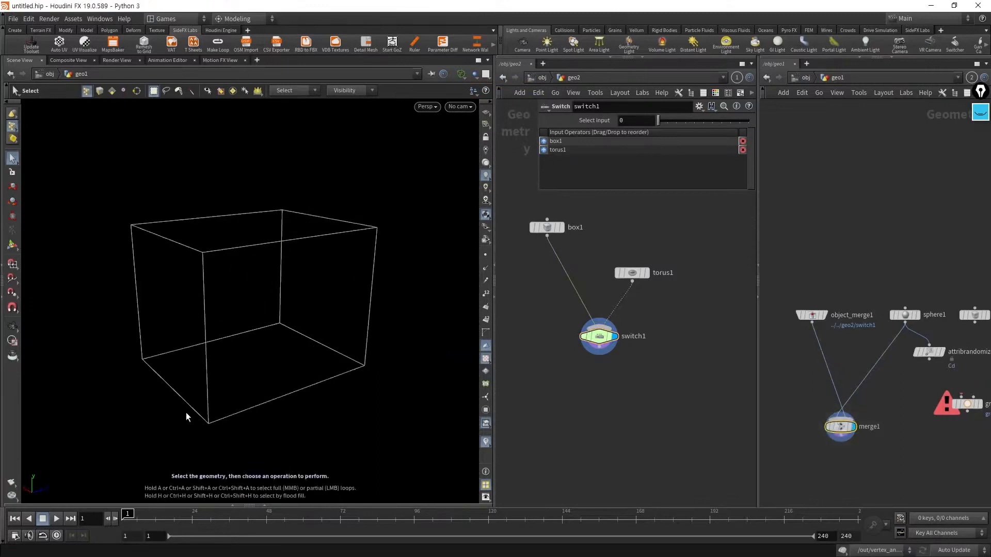
- Compare merge1 in the Smooth Wire Shaded, Wireframe Bounding Box and Shaded Bounding Box display modes
{"action": "left_click", "coordinate": [462, 74]}
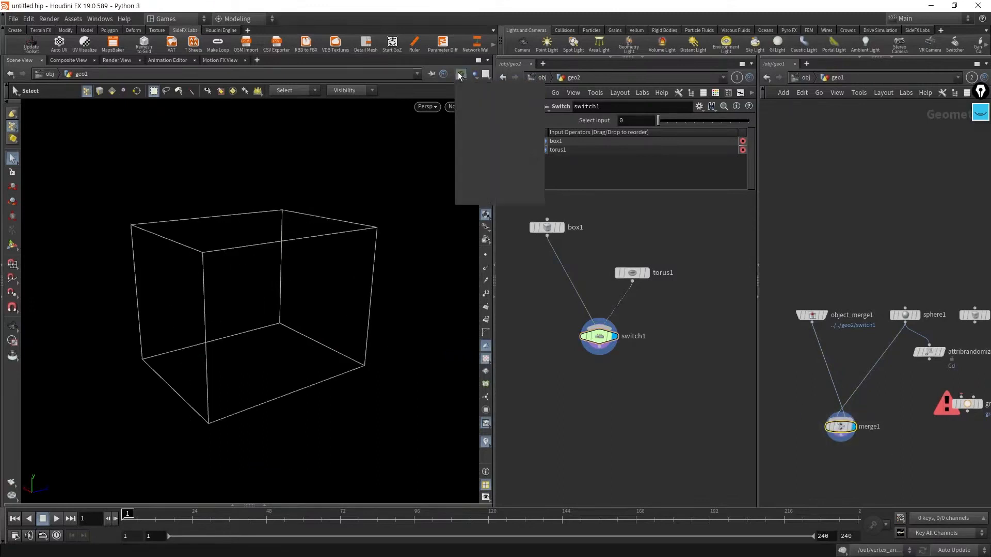
{"action": "left_click", "coordinate": [472, 198]}
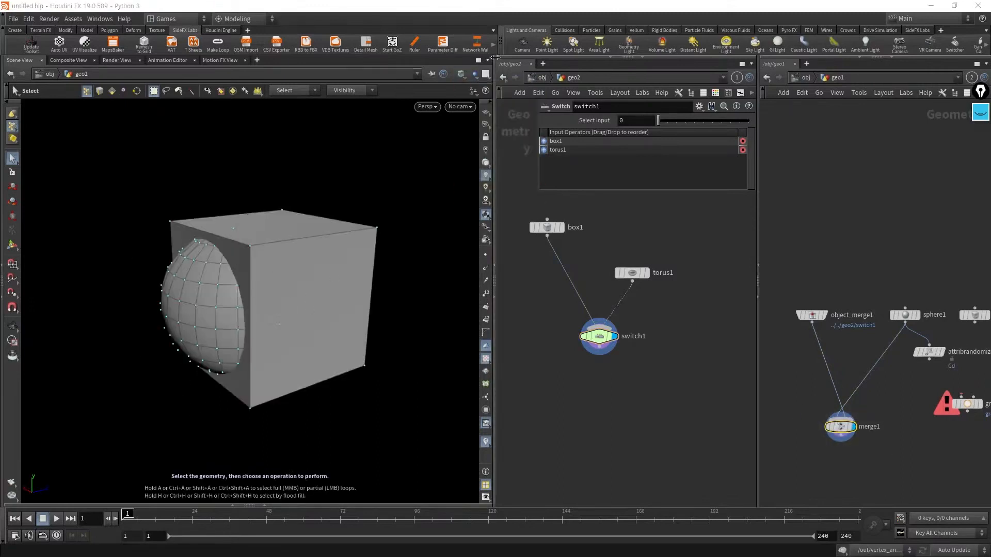
{"action": "left_click", "coordinate": [462, 74]}
{"action": "left_click", "coordinate": [472, 86]}
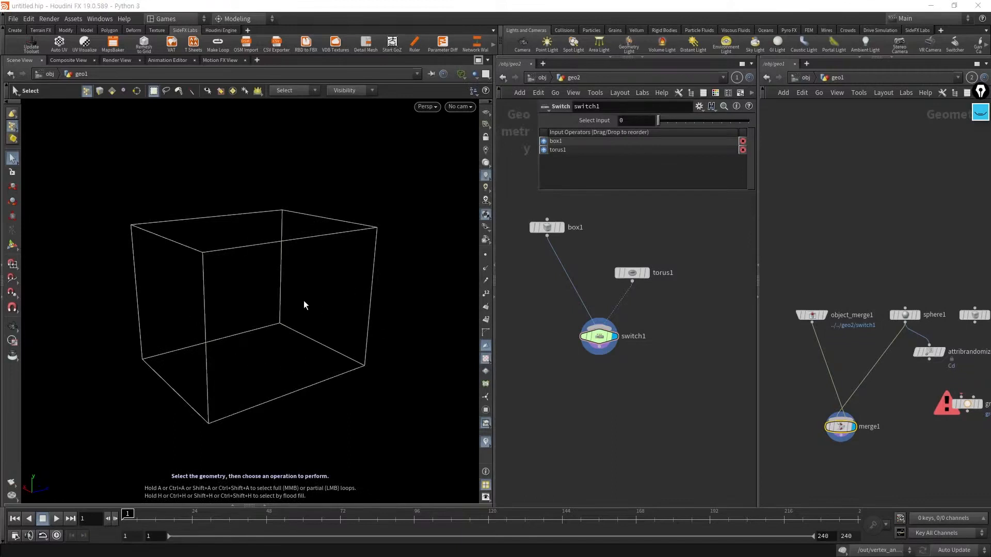
{"action": "left_click", "coordinate": [463, 74]}
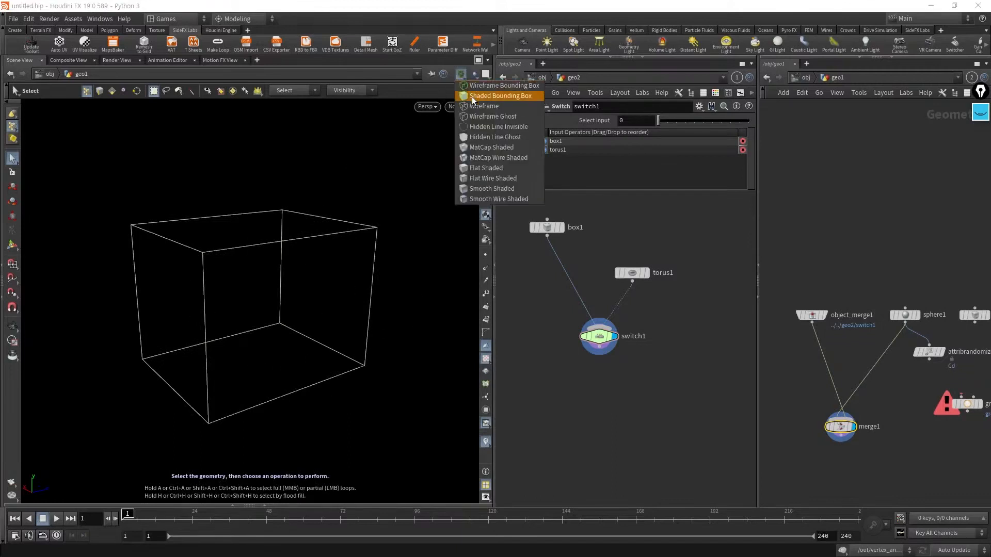
{"action": "left_click", "coordinate": [471, 97]}
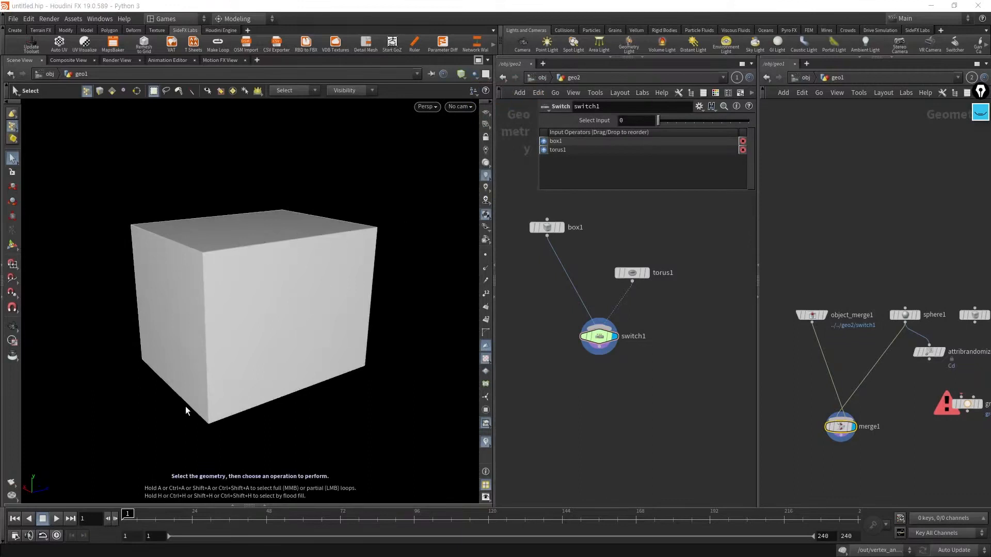
- View merge1 in the Wireframe display mode and in Wireframe Ghost
{"action": "left_click", "coordinate": [471, 76]}
{"action": "left_click", "coordinate": [463, 105]}
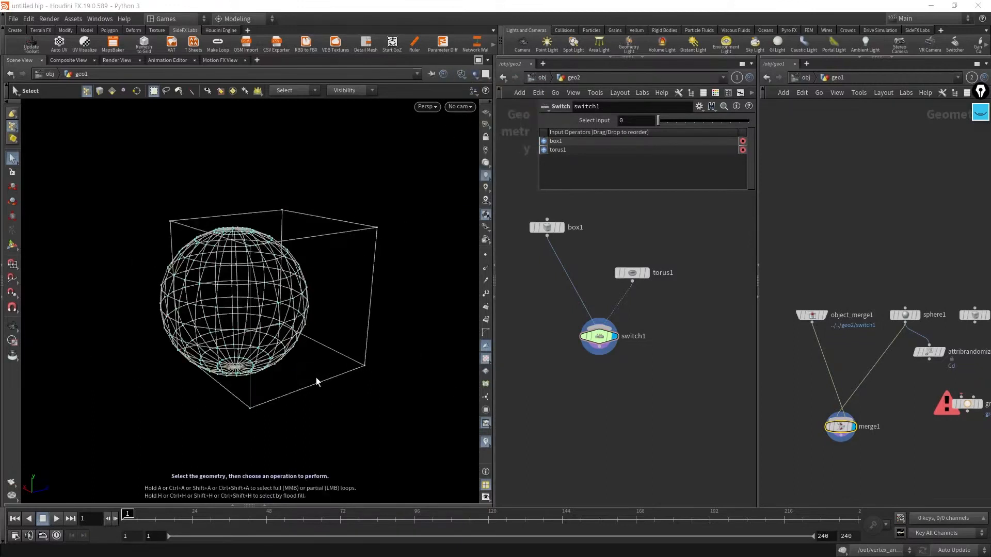
{"action": "left_click", "coordinate": [463, 76]}
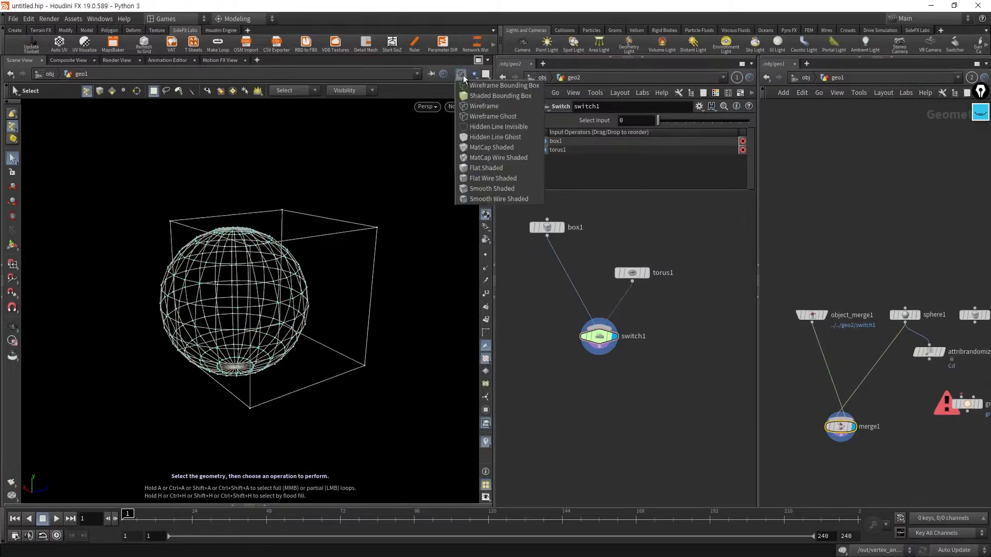
{"action": "left_click", "coordinate": [469, 115]}
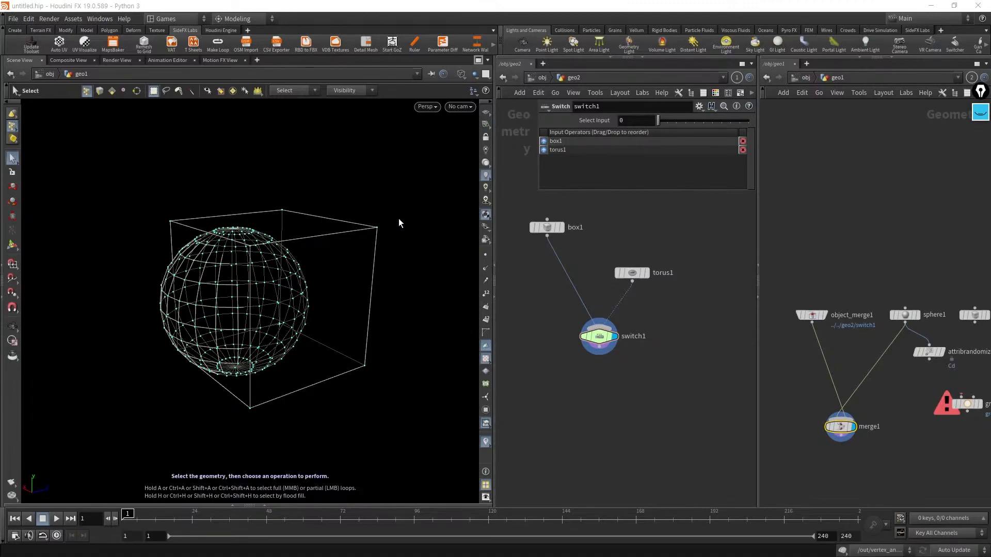
- View merge1 in the Hidden Line Invisible display mode and in Hidden Line Ghost
{"action": "left_click", "coordinate": [454, 76]}
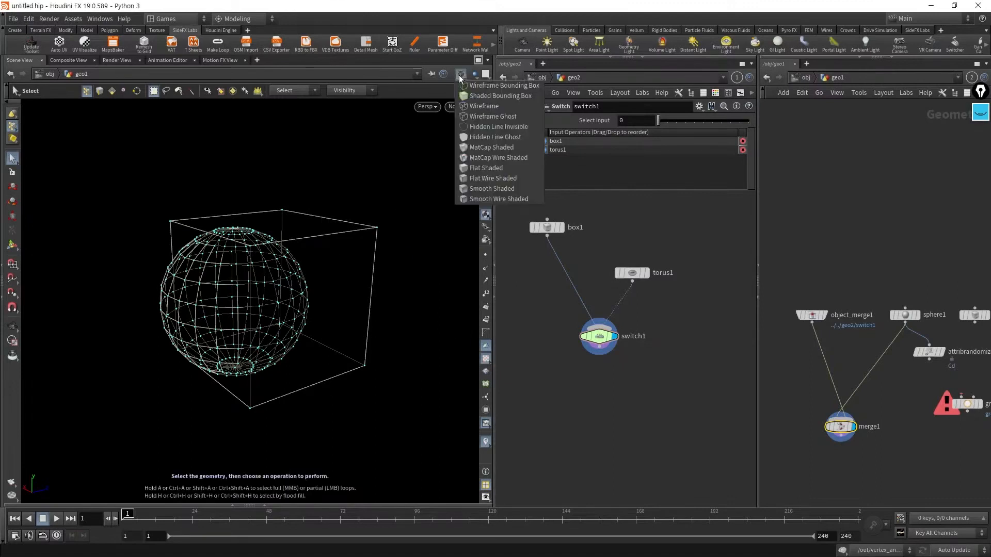
{"action": "left_click", "coordinate": [468, 135]}
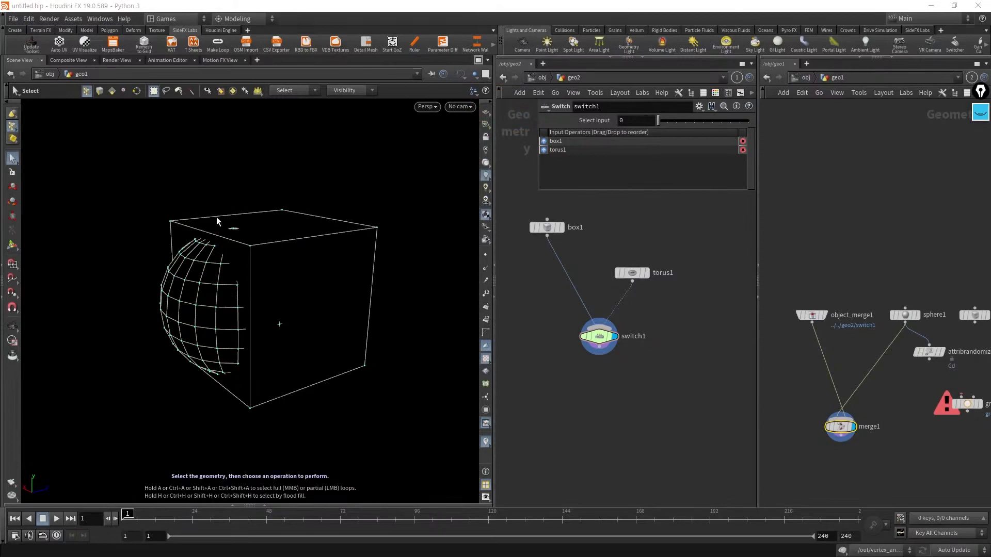
{"action": "left_click", "coordinate": [465, 75]}
{"action": "left_click", "coordinate": [485, 136]}
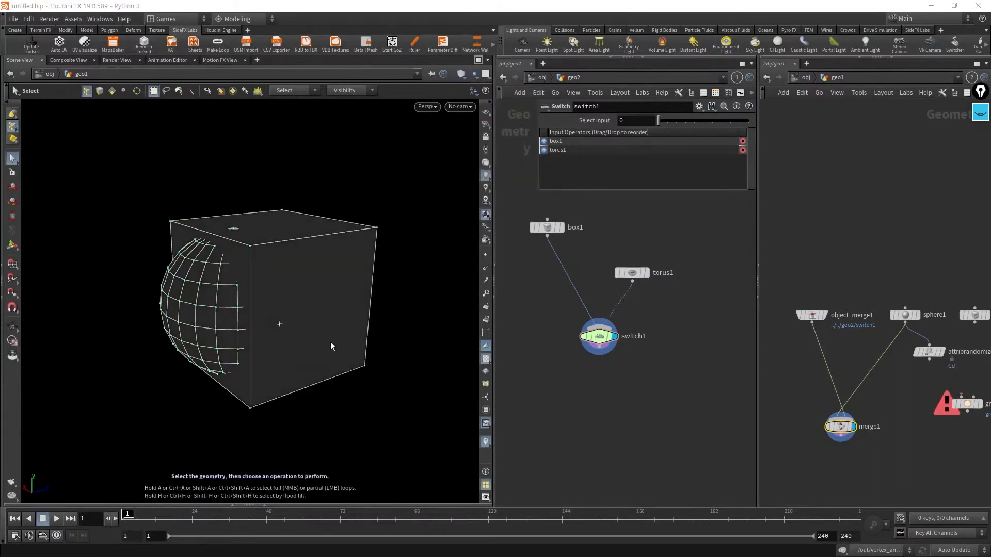
- View merge1 in the MatCap Shaded display mode and in MatCap Wire Shaded
{"action": "left_click", "coordinate": [460, 75]}
{"action": "left_click", "coordinate": [490, 147]}
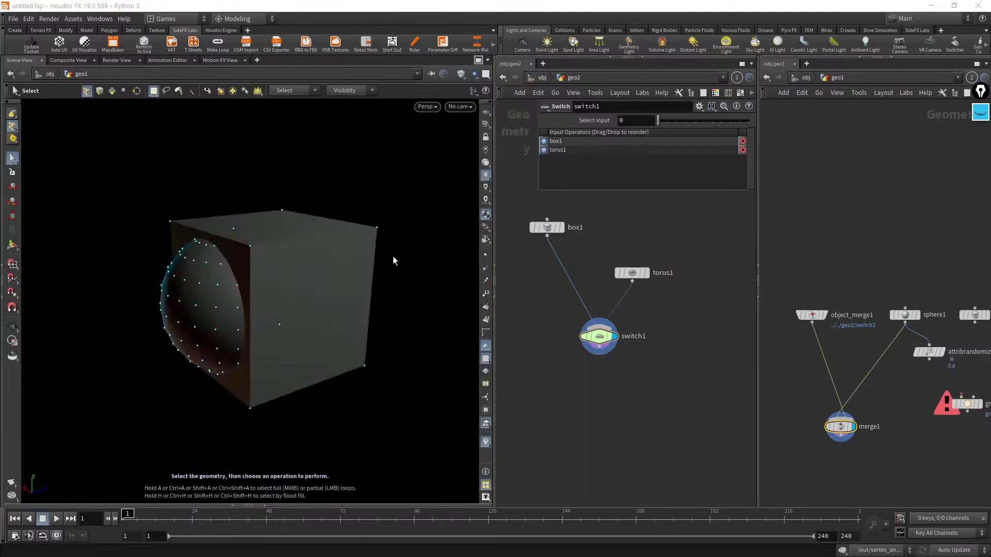
{"action": "left_click", "coordinate": [461, 76]}
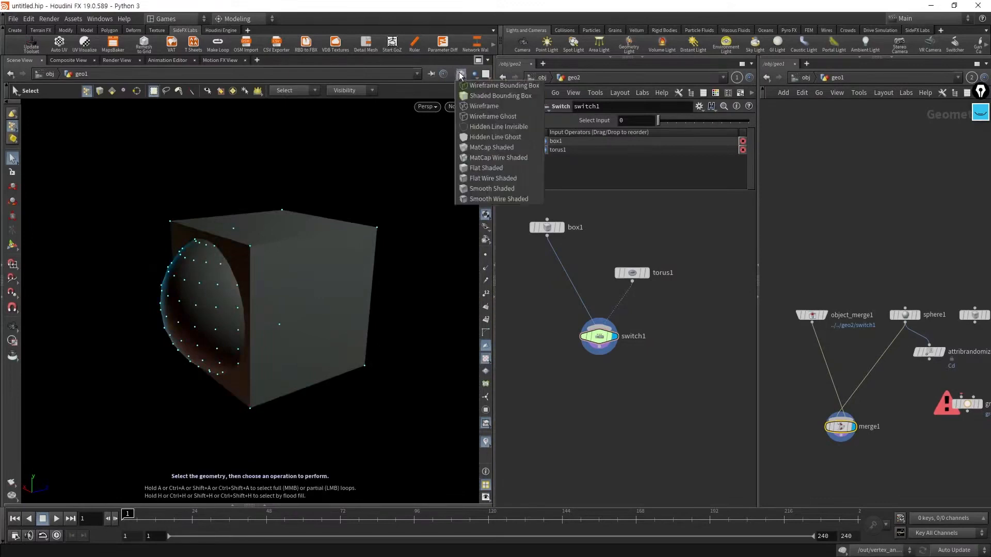
{"action": "left_click", "coordinate": [491, 157]}
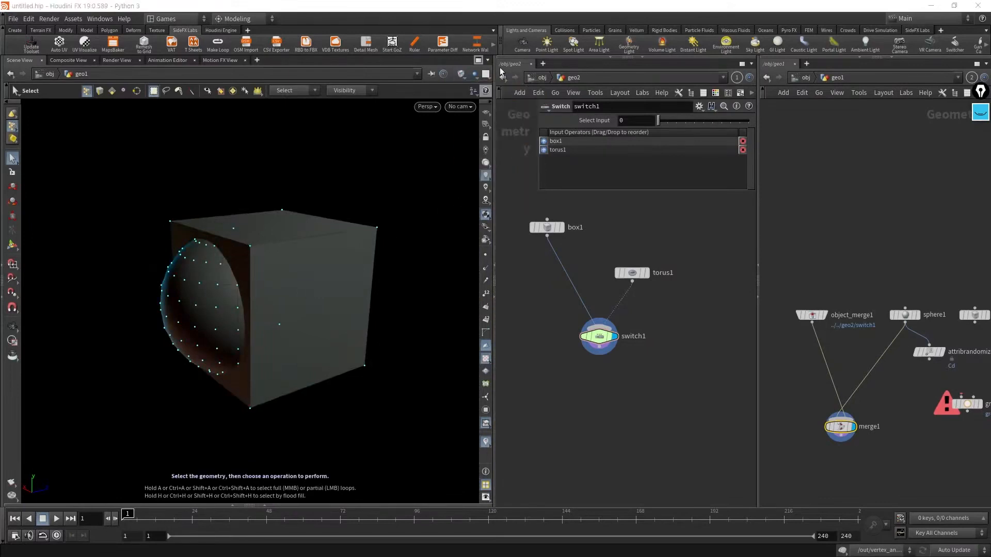
- Switch the scene view through Flat Shaded and Flat Wire Shaded, and leave it on Smooth Shaded
{"action": "left_click", "coordinate": [460, 75]}
{"action": "left_click", "coordinate": [463, 179]}
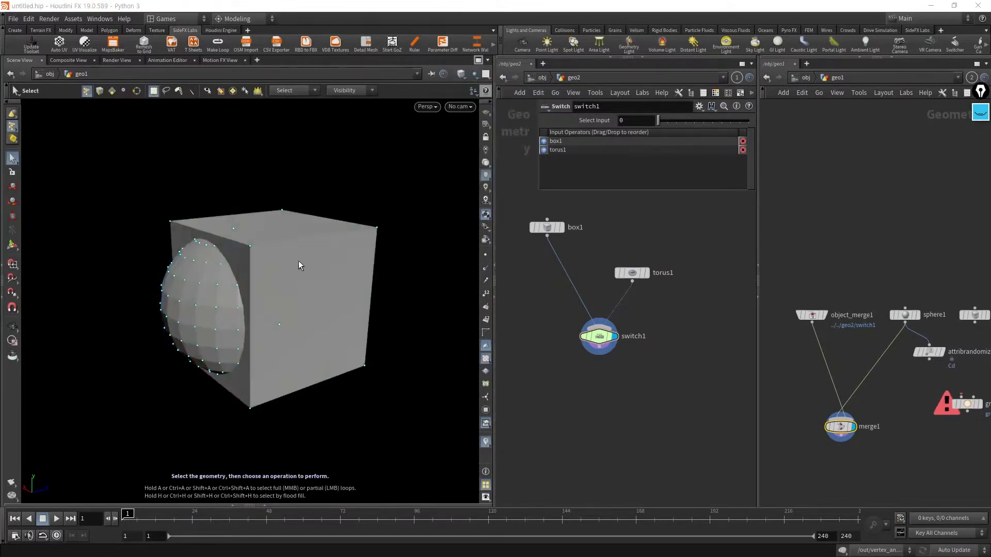
{"action": "left_click", "coordinate": [461, 75]}
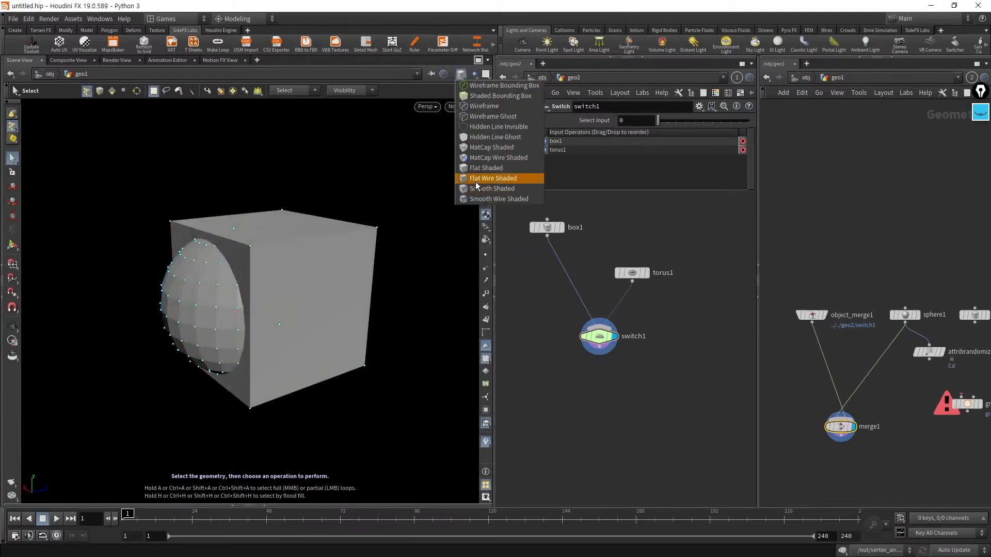
{"action": "left_click", "coordinate": [475, 183]}
{"action": "left_click", "coordinate": [461, 75]}
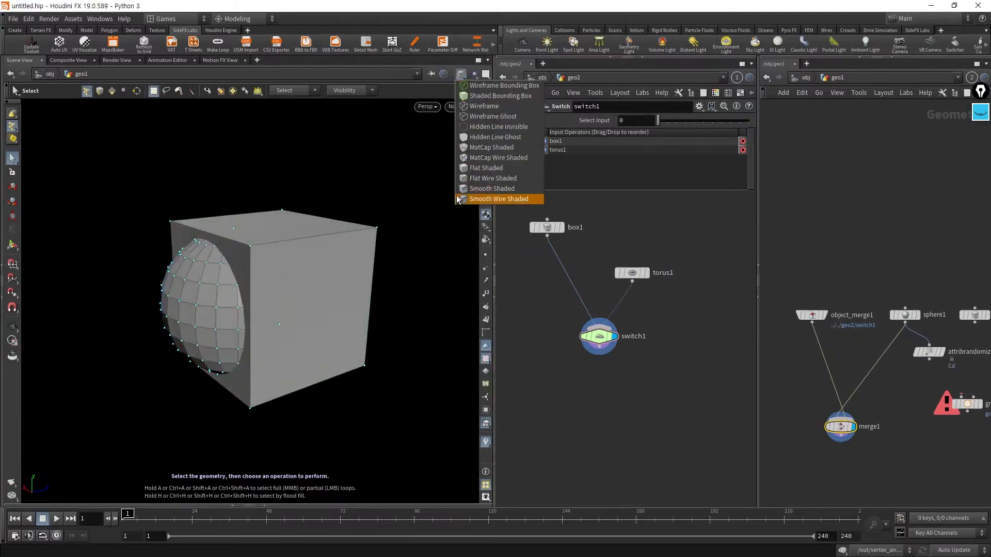
{"action": "left_click", "coordinate": [469, 195]}
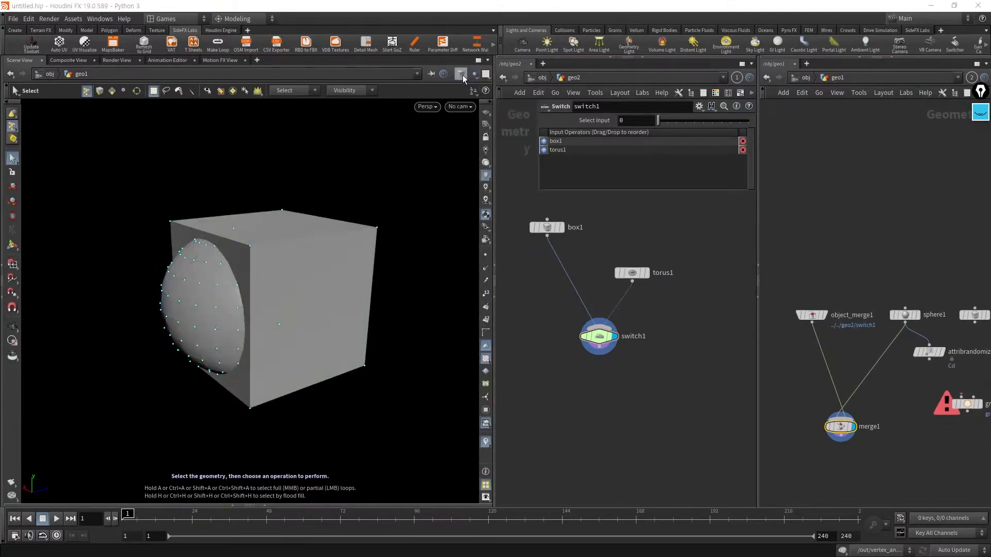
- Overlay wireframe on the smooth-shaded merge1 and review the options for showing, ghosting or hiding other objects
{"action": "left_click", "coordinate": [461, 75]}
{"action": "left_click", "coordinate": [479, 202]}
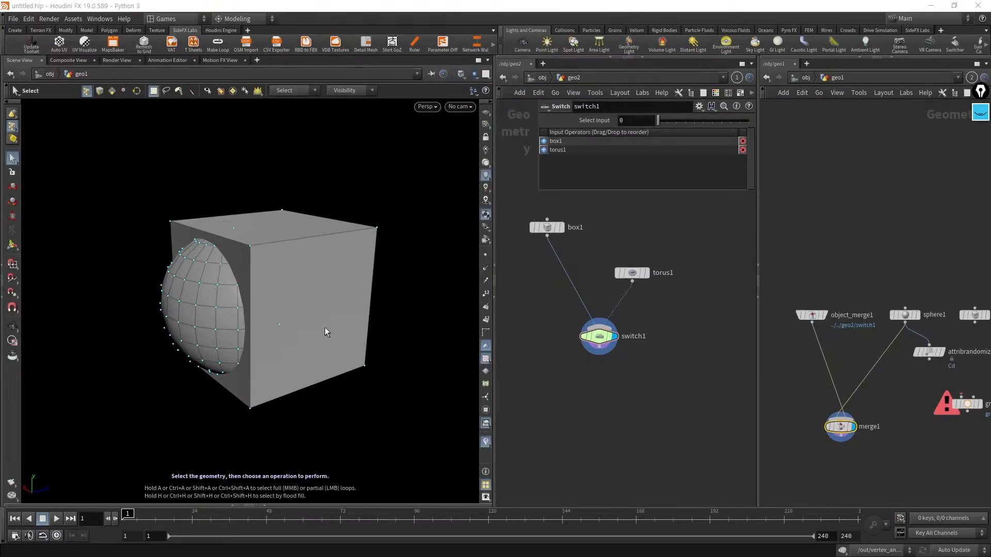
{"action": "left_click", "coordinate": [475, 74]}
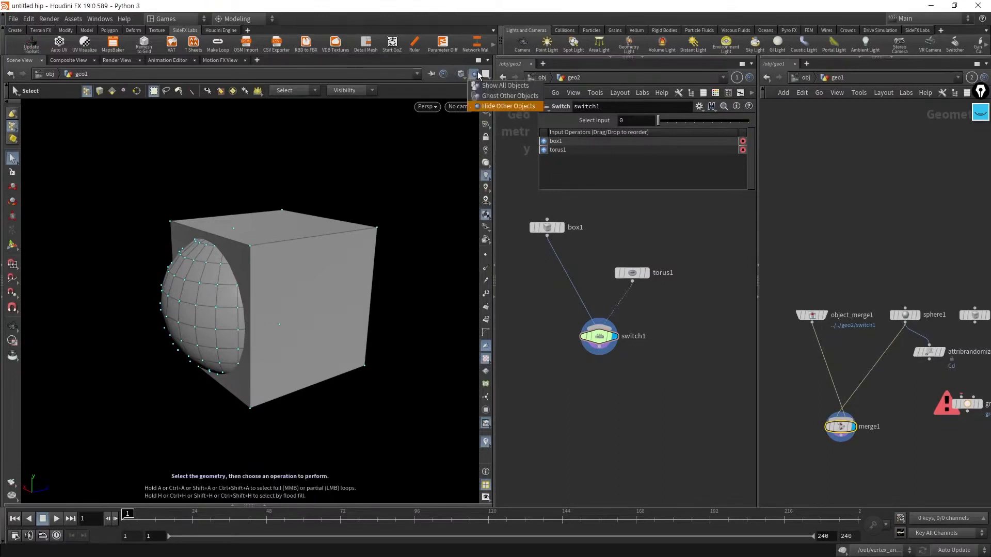
{"action": "left_click", "coordinate": [485, 75]}
- Show merge1 in the Four Views layout and in Two Views Stacked
{"action": "left_click", "coordinate": [486, 75]}
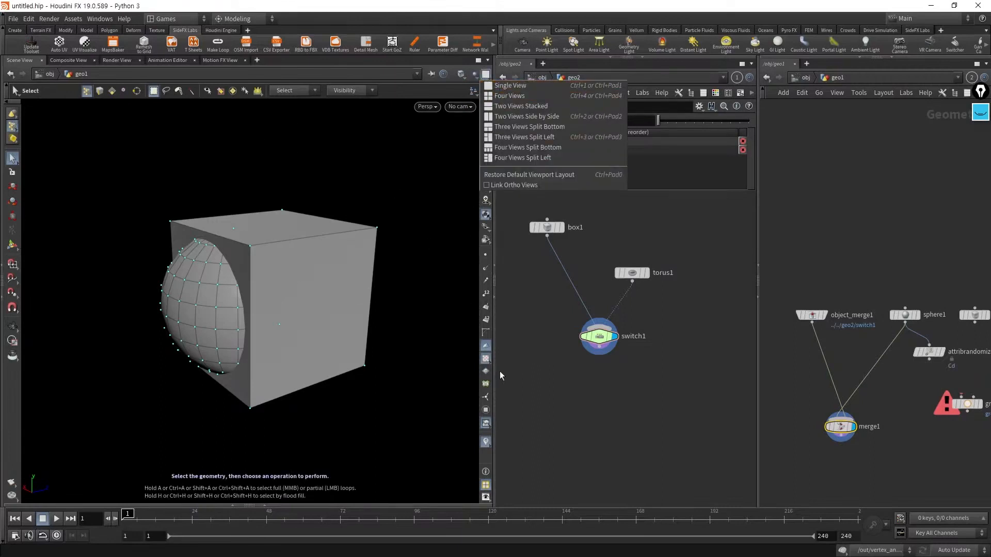
{"action": "left_click", "coordinate": [509, 95]}
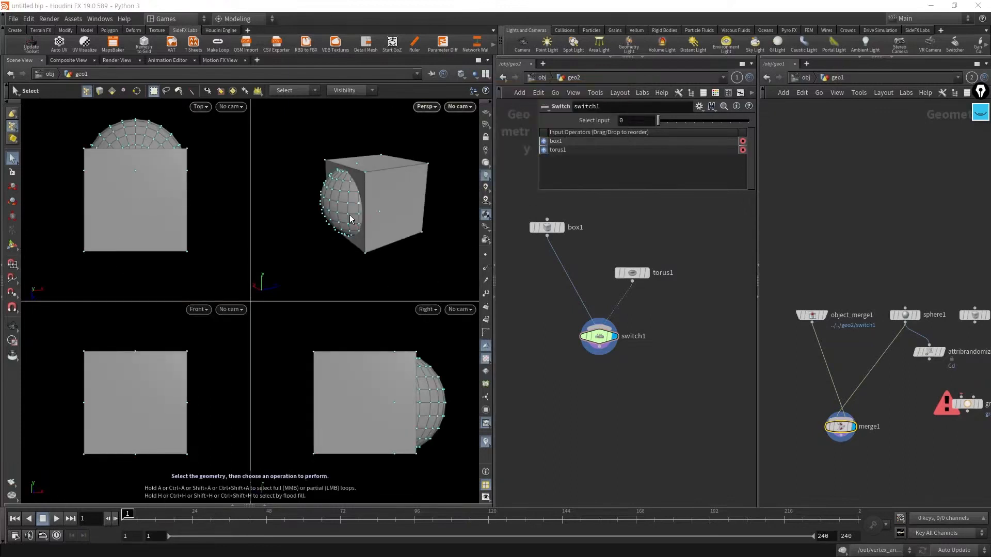
{"action": "left_click", "coordinate": [486, 75]}
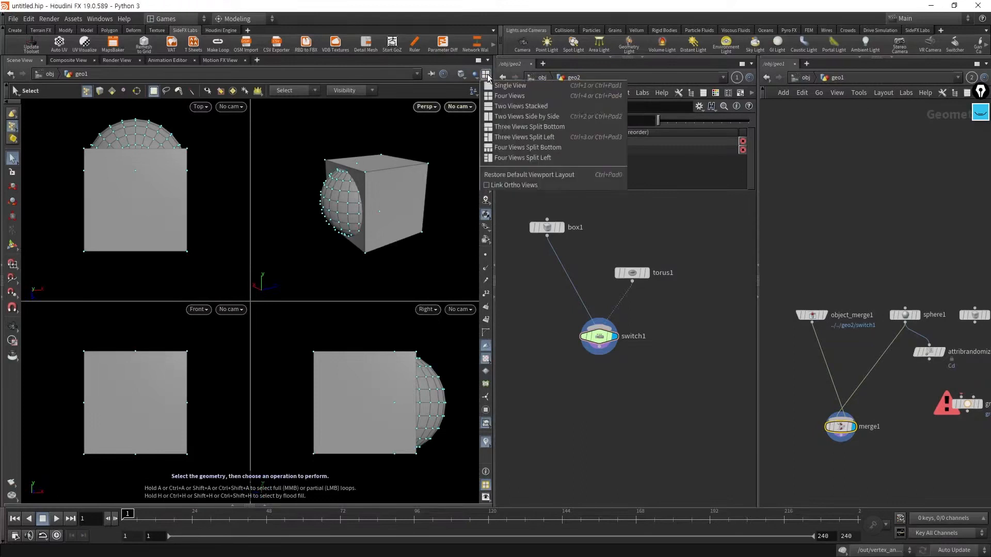
{"action": "left_click", "coordinate": [509, 110]}
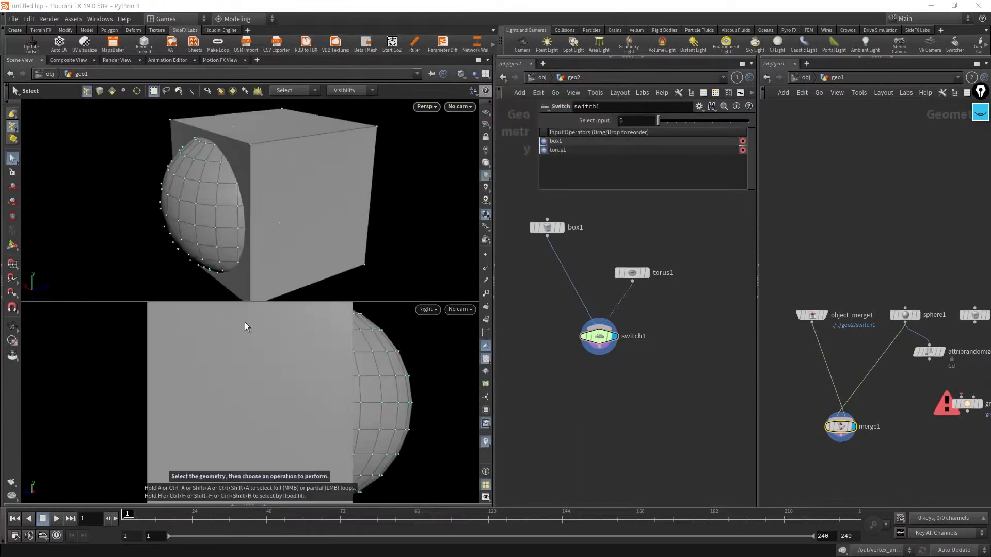
- Show the Three Views Split Left and Four Views Split Left layouts, and return the scene view to Single View
{"action": "left_click", "coordinate": [485, 74]}
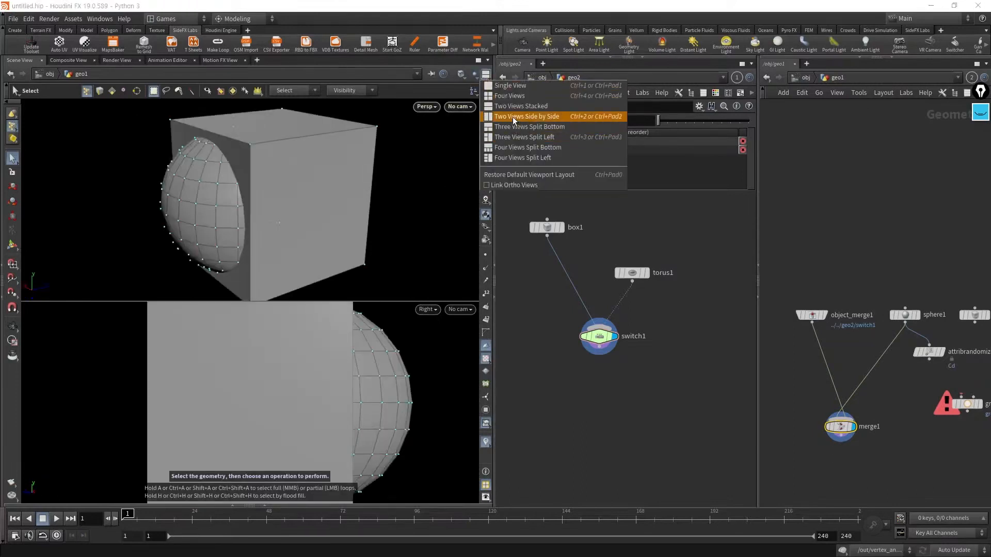
{"action": "left_click", "coordinate": [509, 137]}
{"action": "left_click", "coordinate": [485, 75]}
{"action": "left_click", "coordinate": [499, 137]}
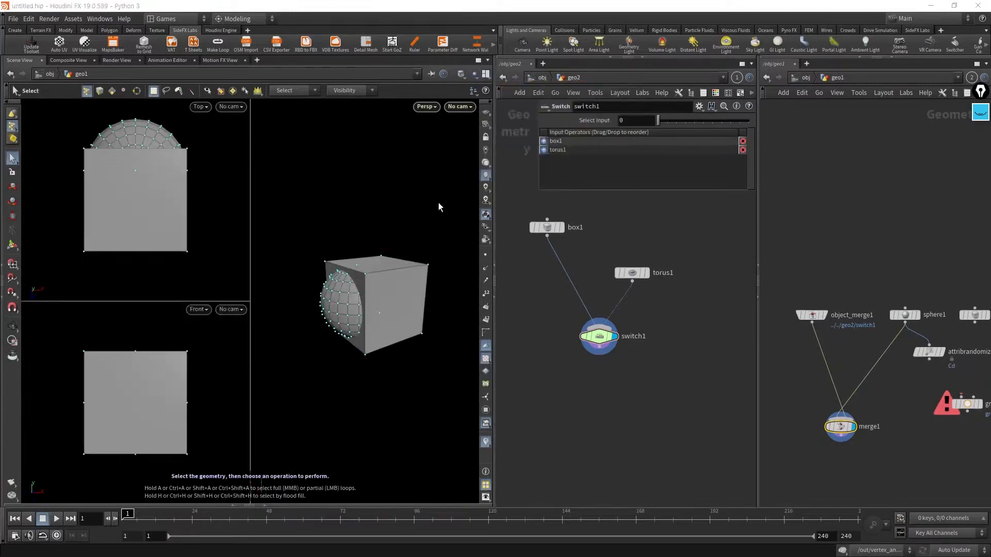
{"action": "left_click", "coordinate": [486, 75]}
{"action": "left_click", "coordinate": [522, 158]}
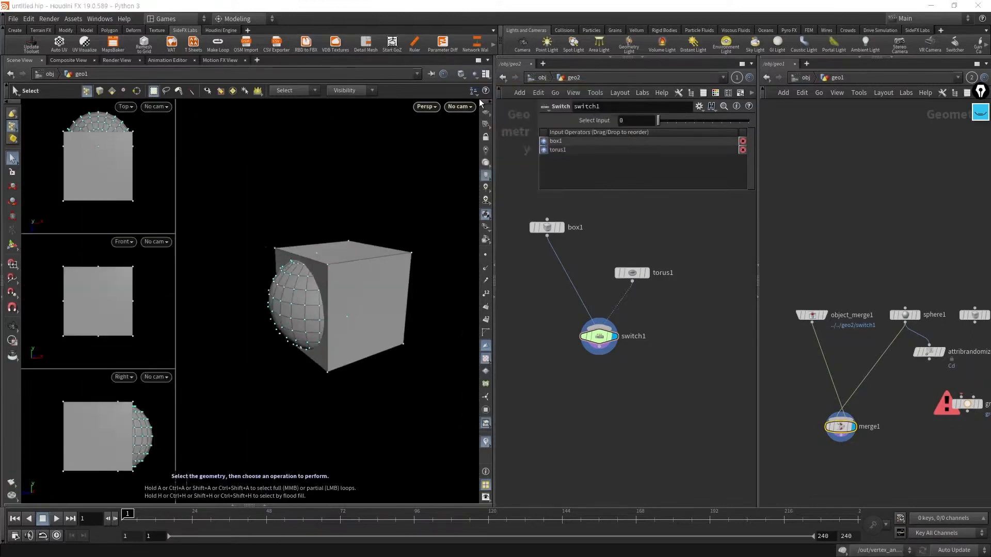
{"action": "left_click", "coordinate": [485, 75]}
{"action": "left_click", "coordinate": [510, 86]}
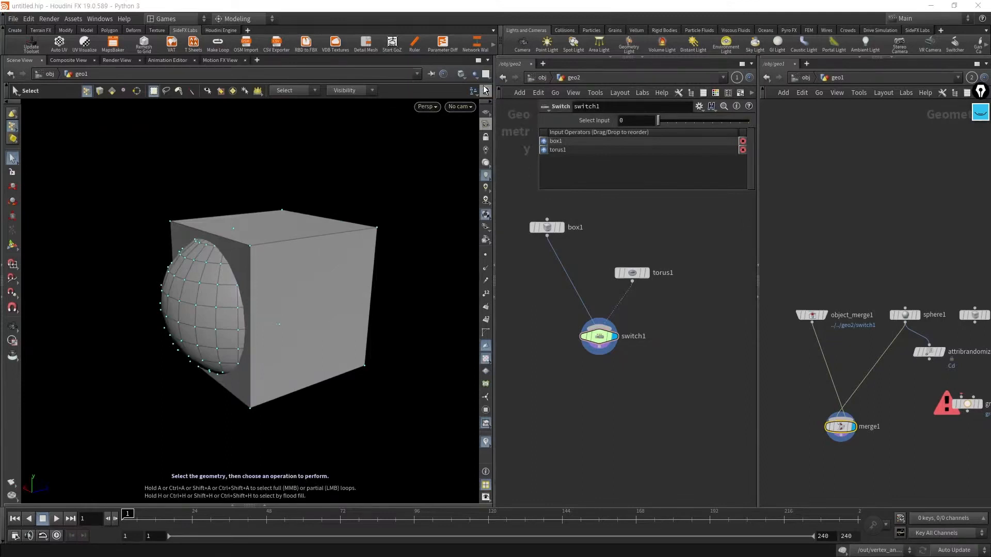
- Set the scene view to the Top viewport and review the other Set View options
{"action": "left_click", "coordinate": [428, 107]}
{"action": "mouse_move", "coordinate": [437, 129]}
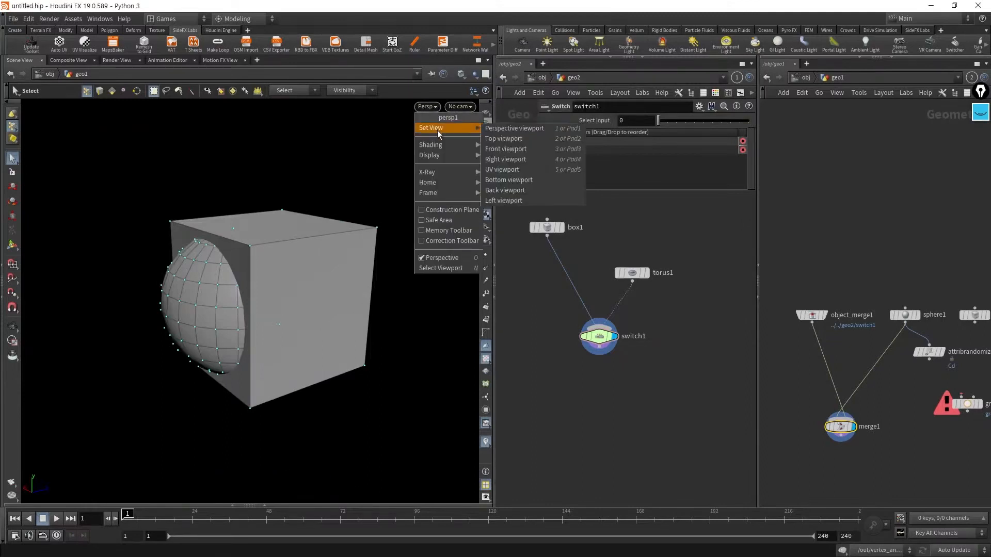
{"action": "left_click", "coordinate": [519, 139]}
{"action": "left_click", "coordinate": [430, 107]}
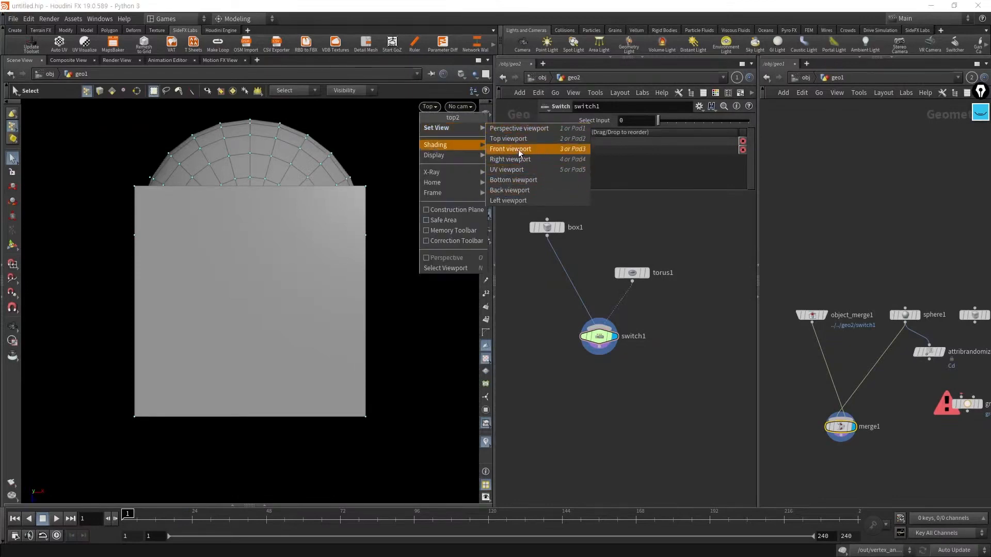
{"action": "left_click", "coordinate": [407, 264]}
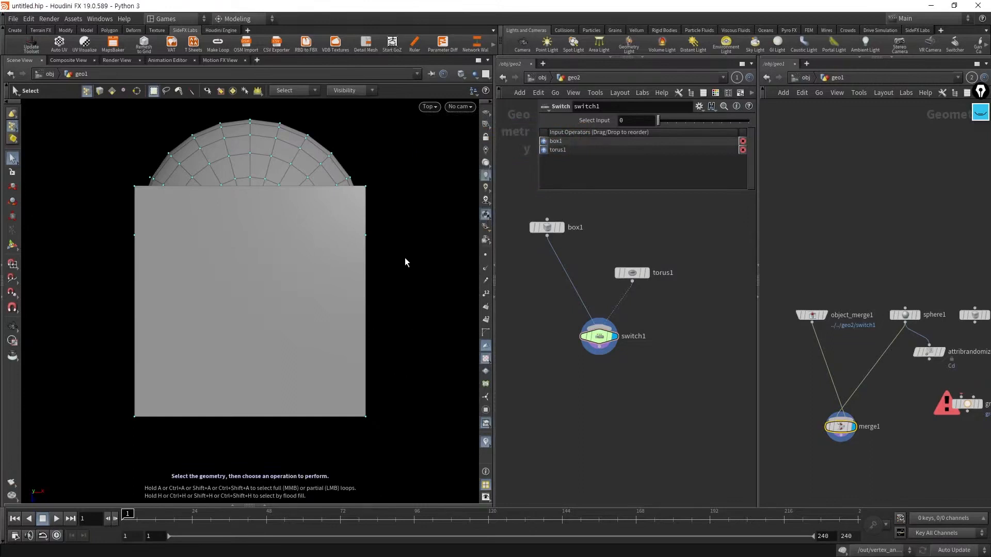
- Cycle the scene view's selection mode through objects, points, edges, primitives and vertices
{"action": "key", "text": "2"}
{"action": "left_click_drag", "start_coordinate": [645, 376], "coordinate": [573, 315]}
{"action": "key", "text": "1"}
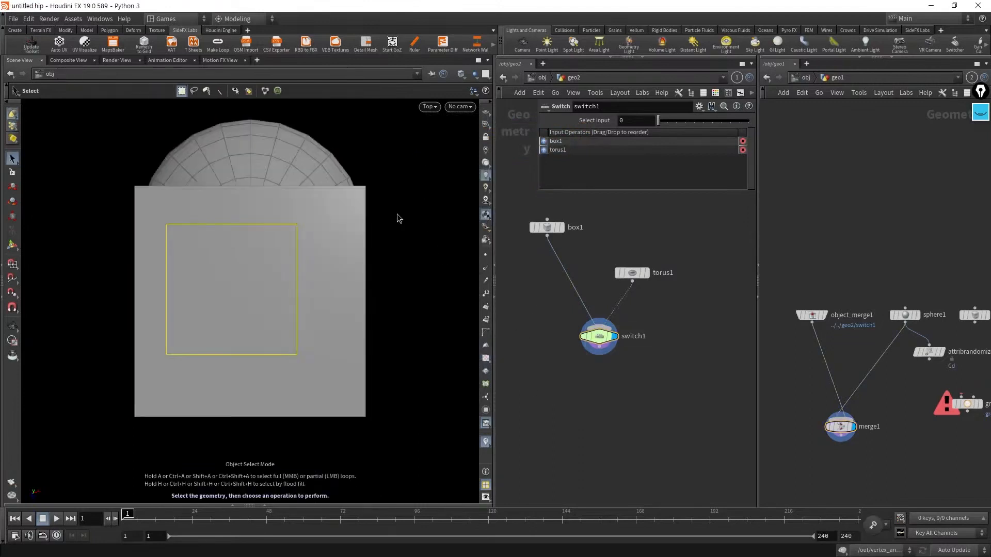
{"action": "key", "text": "2"}
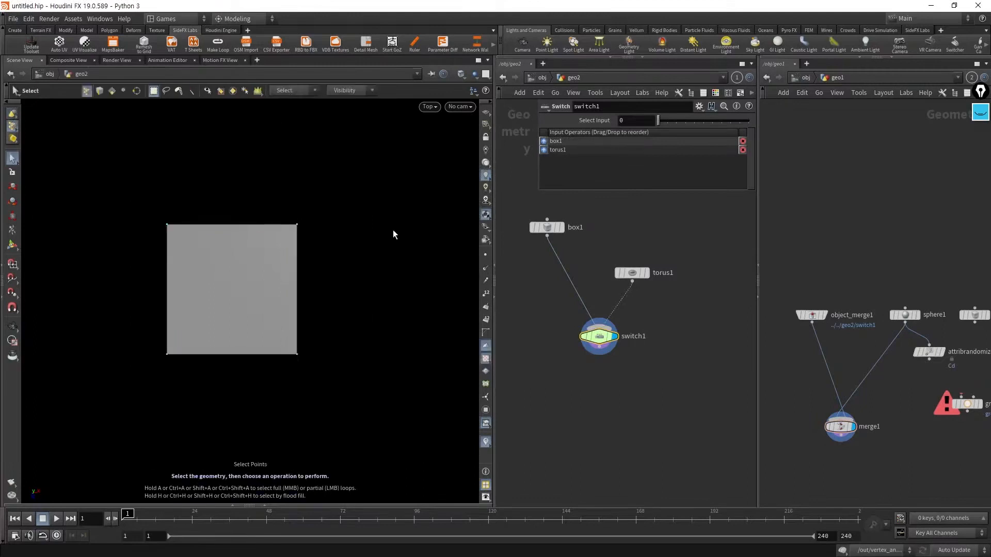
{"action": "key", "text": "3"}
{"action": "key", "text": "4"}
{"action": "key", "text": "5"}
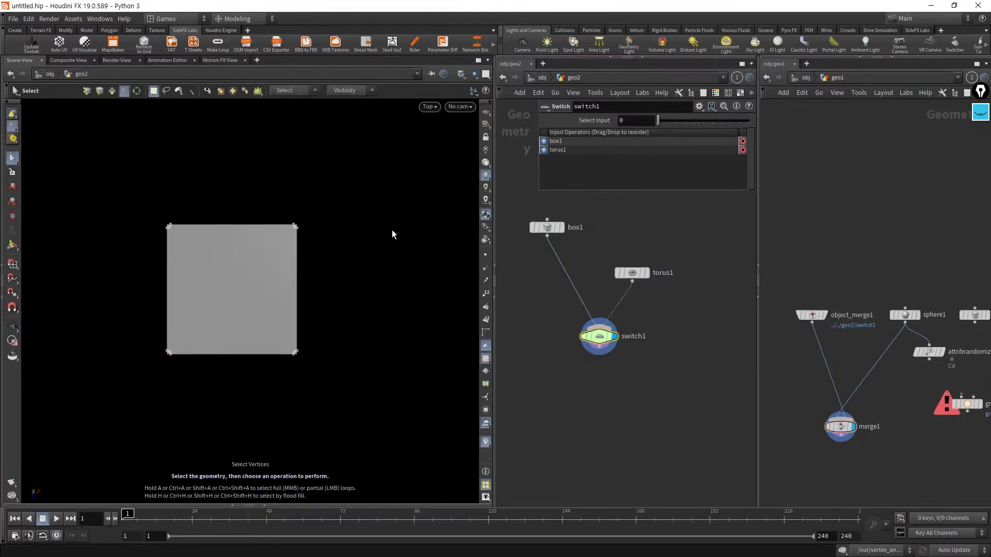
- Return the scene view to the Perspective viewport and set the selection mode to points
{"action": "left_click", "coordinate": [429, 106]}
{"action": "mouse_move", "coordinate": [433, 127]}
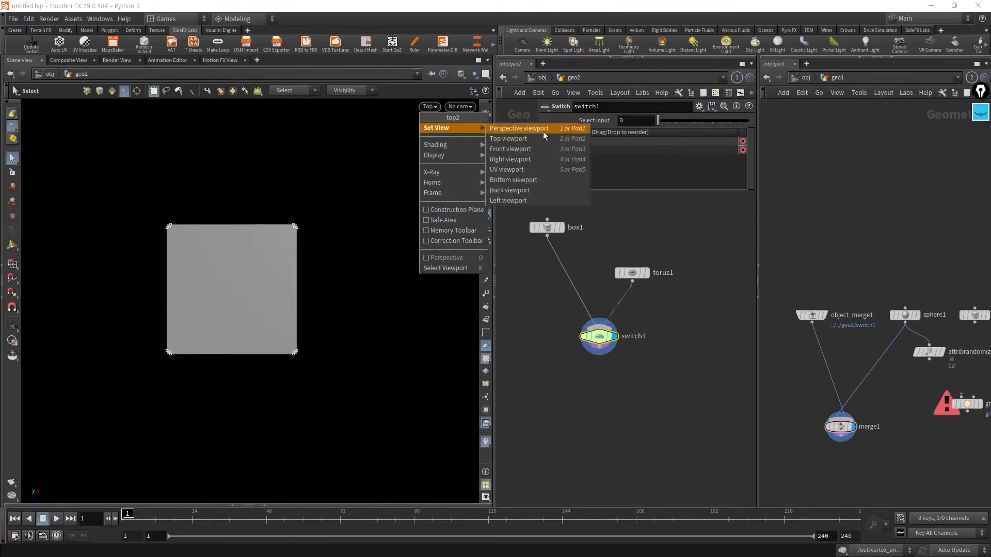
{"action": "left_click", "coordinate": [540, 129]}
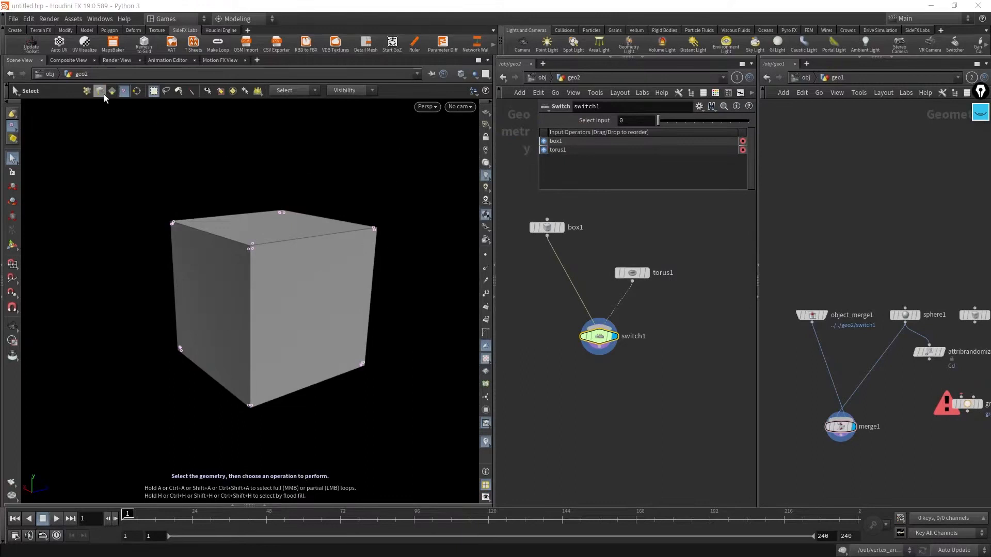
{"action": "left_click", "coordinate": [86, 91]}
- With the View tool active, switch the viewport through perspective, top, front and right, and return to perspective
{"action": "key", "text": "Escape"}
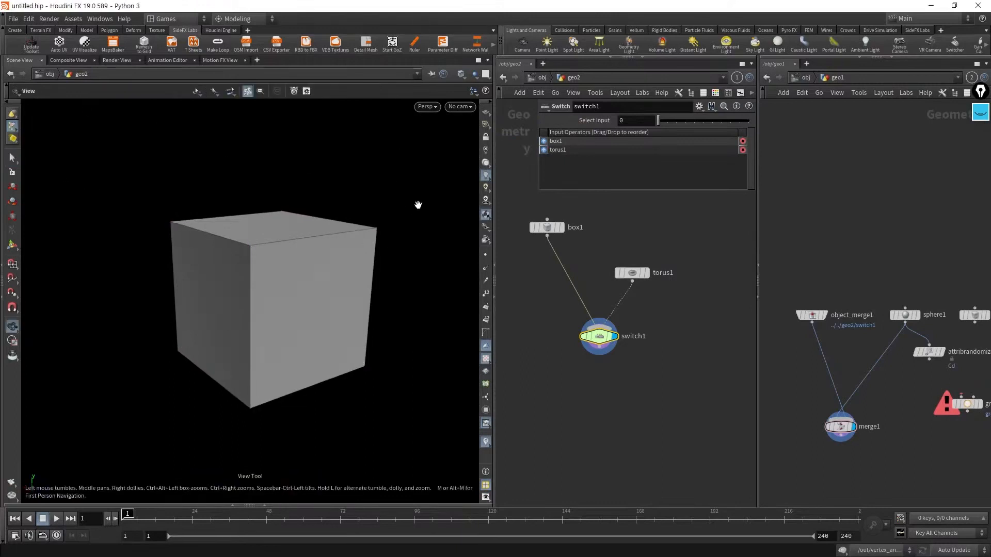
{"action": "key", "text": "space+1"}
{"action": "key", "text": "space+2"}
{"action": "key", "text": "space+3"}
{"action": "key", "text": "space+4"}
{"action": "key", "text": "space+1"}
- Show merge1 from geo1 in the scene view and frame the whole box and sphere from slightly above
{"action": "left_click", "coordinate": [842, 427]}
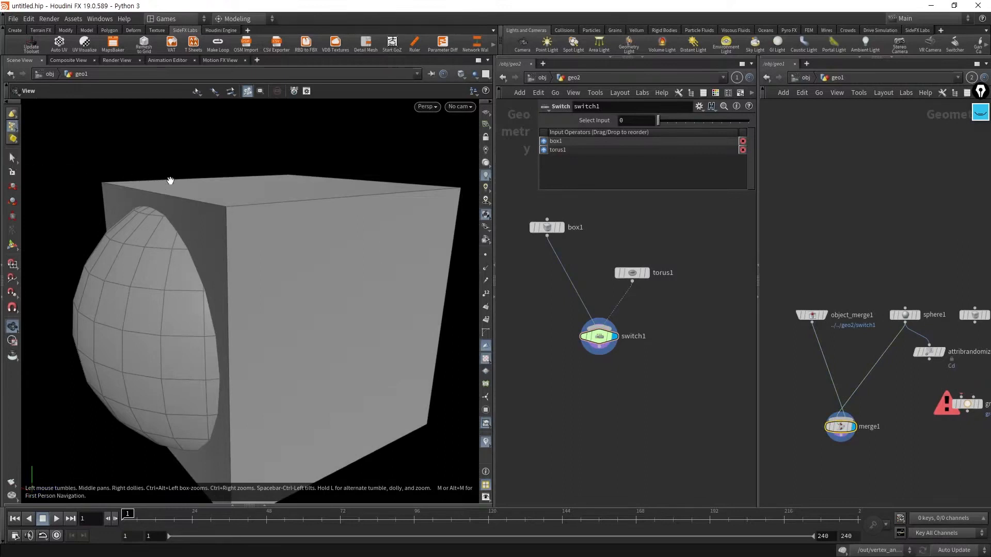
{"action": "scroll", "coordinate": [301, 329], "scroll_direction": "down", "scroll_amount": 5}
{"action": "left_click_drag", "start_coordinate": [301, 329], "coordinate": [295, 304]}
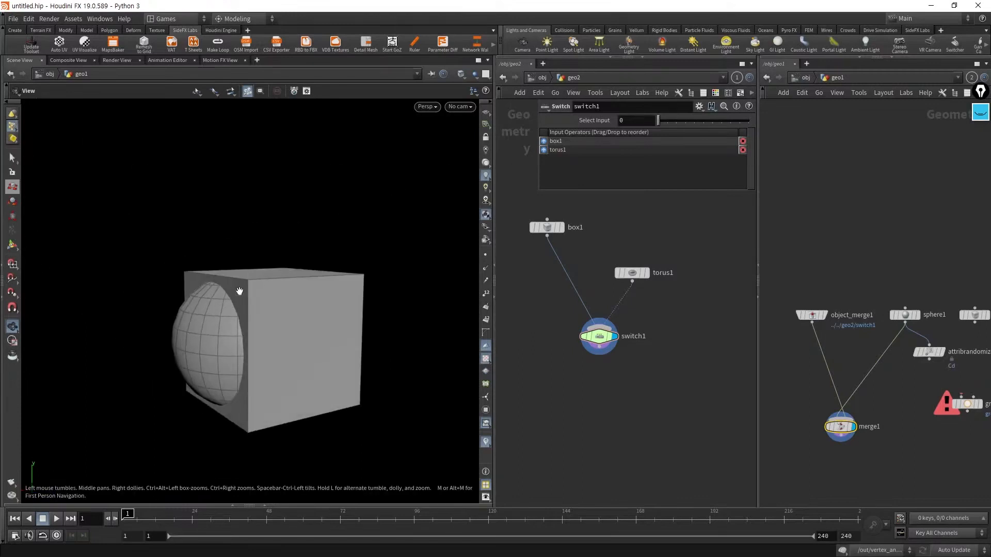
{"action": "left_click_drag", "start_coordinate": [239, 291], "coordinate": [228, 365]}
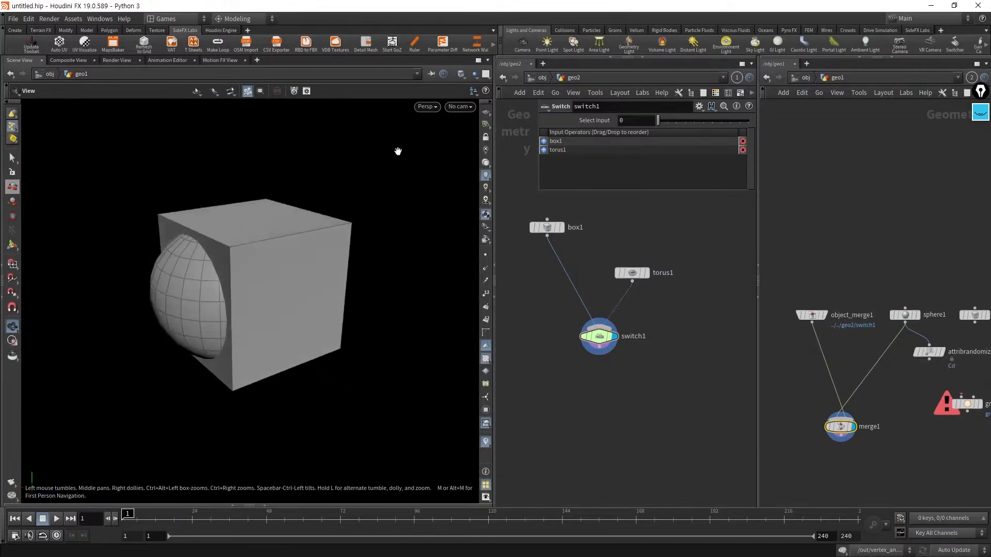
- Tumble, pan and dolly the perspective view around merge1 to examine it from different angles and distances
{"action": "left_click", "coordinate": [425, 107]}
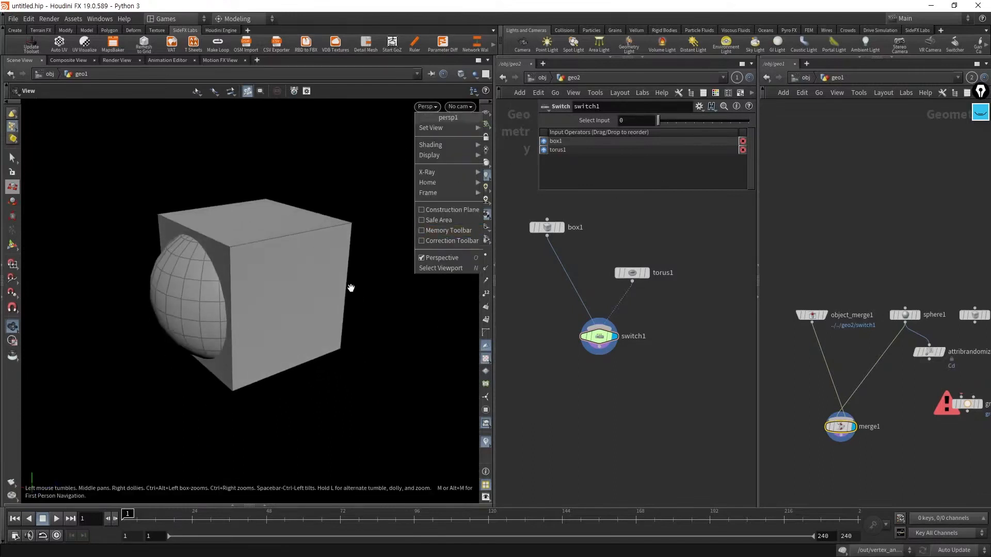
{"action": "left_click", "coordinate": [287, 333]}
{"action": "mouse_move", "coordinate": [323, 350]}
{"action": "left_mouse_down"}
{"action": "mouse_move", "coordinate": [347, 336]}
{"action": "mouse_move", "coordinate": [341, 352]}
{"action": "left_mouse_up"}
{"action": "middle_click_drag", "start_coordinate": [296, 286], "coordinate": [309, 304]}
{"action": "right_click_drag", "start_coordinate": [294, 274], "coordinate": [400, 339]}
{"action": "middle_click_drag", "start_coordinate": [400, 339], "coordinate": [386, 311]}
{"action": "right_click_drag", "start_coordinate": [386, 311], "coordinate": [289, 296]}
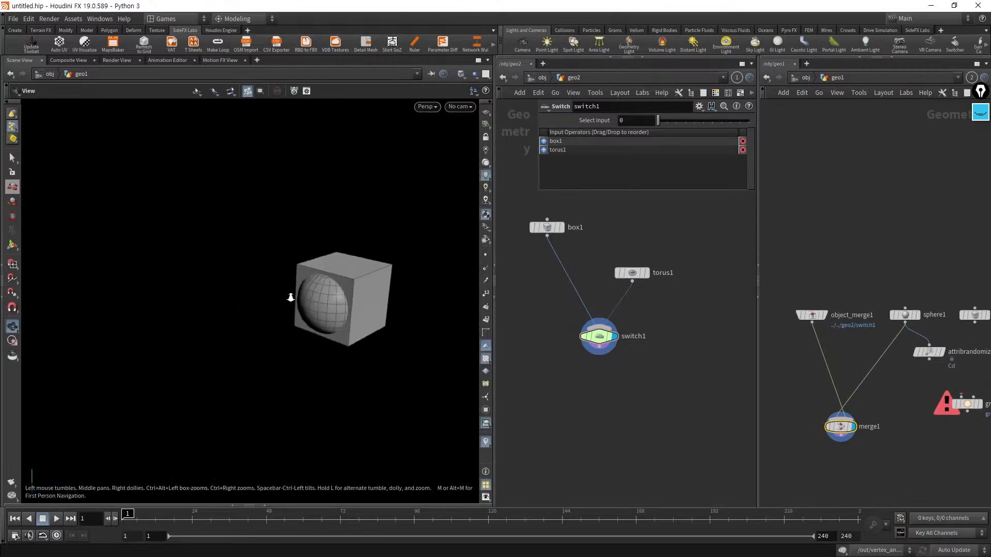
{"action": "middle_click_drag", "start_coordinate": [309, 315], "coordinate": [270, 312]}
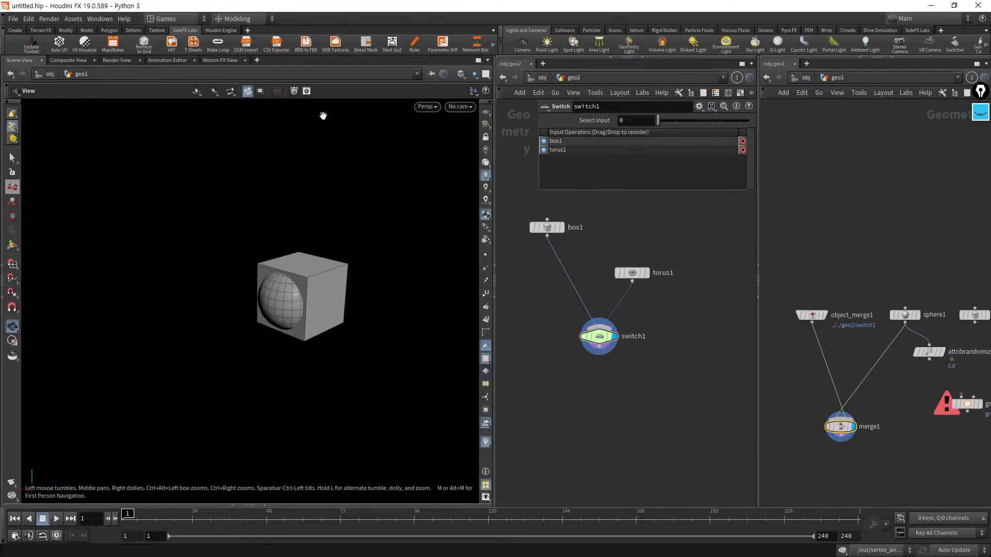
{"action": "left_click_drag", "start_coordinate": [367, 243], "coordinate": [382, 229]}
{"action": "middle_click_drag", "start_coordinate": [341, 210], "coordinate": [314, 230]}
{"action": "right_click_drag", "start_coordinate": [315, 230], "coordinate": [347, 236]}
{"action": "left_click_drag", "start_coordinate": [346, 236], "coordinate": [356, 227]}
- Look through cam1 in the scene view
{"action": "left_click", "coordinate": [464, 107]}
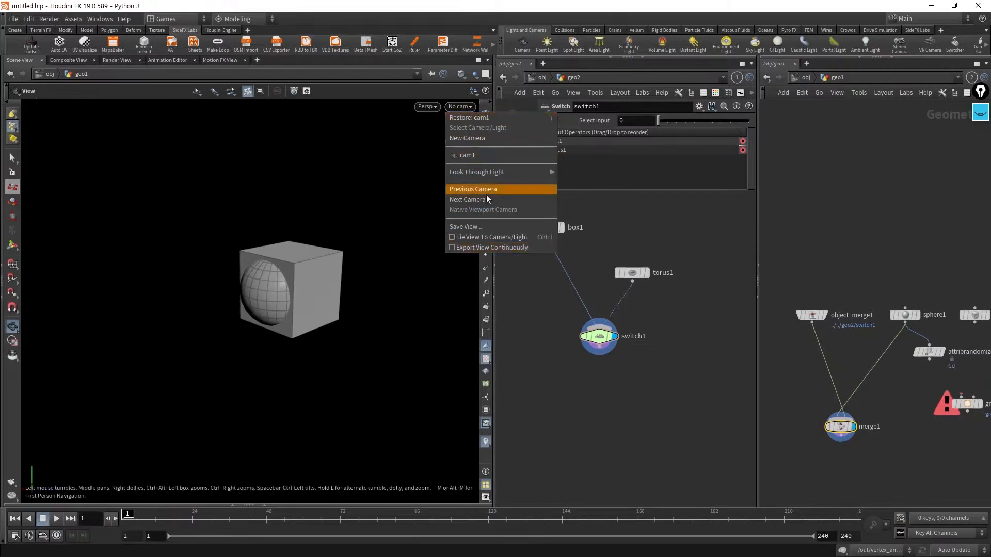
{"action": "left_click", "coordinate": [478, 155]}
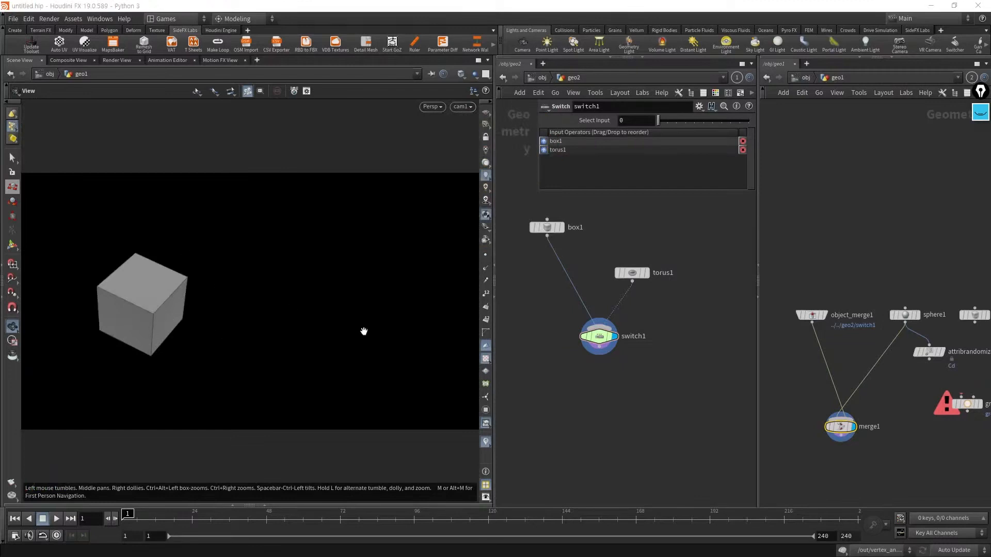
{"action": "left_click_drag", "start_coordinate": [873, 462], "coordinate": [812, 402]}
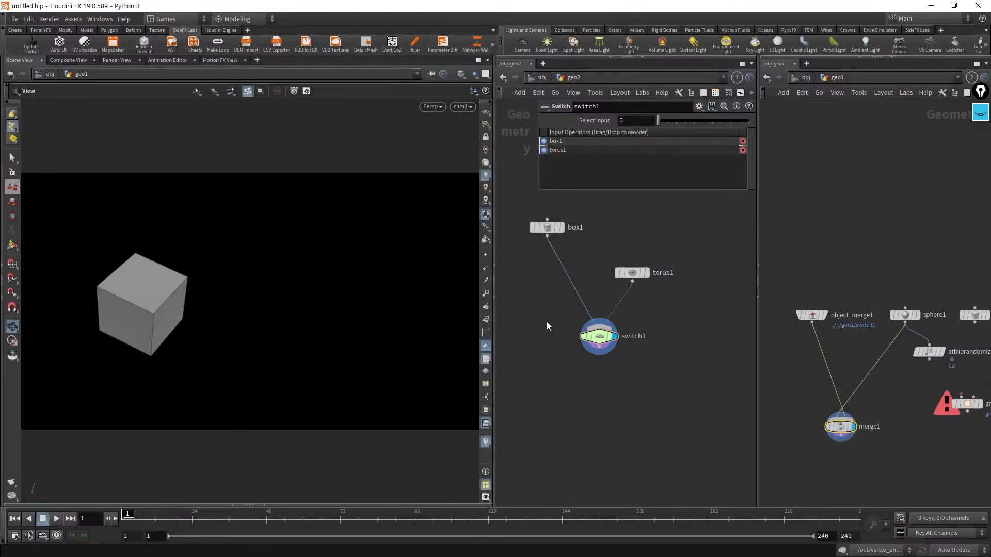
{"action": "left_click_drag", "start_coordinate": [669, 376], "coordinate": [542, 326]}
{"action": "left_click_drag", "start_coordinate": [885, 459], "coordinate": [817, 402]}
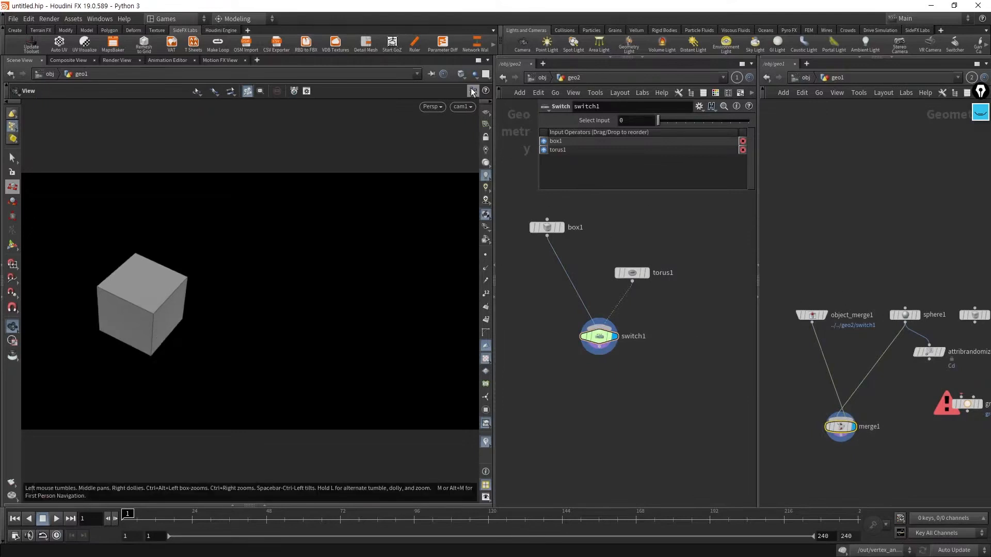
- Set Select Input of switch1 to 1 and show merge1 through the camera
{"action": "left_click", "coordinate": [643, 331]}
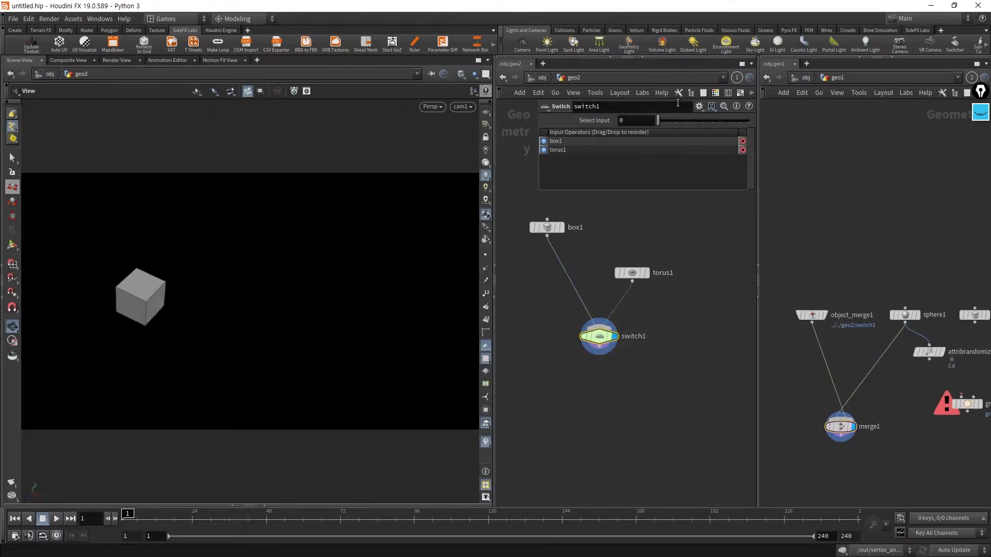
{"action": "left_click_drag", "start_coordinate": [658, 120], "coordinate": [668, 122]}
{"action": "left_click", "coordinate": [831, 453]}
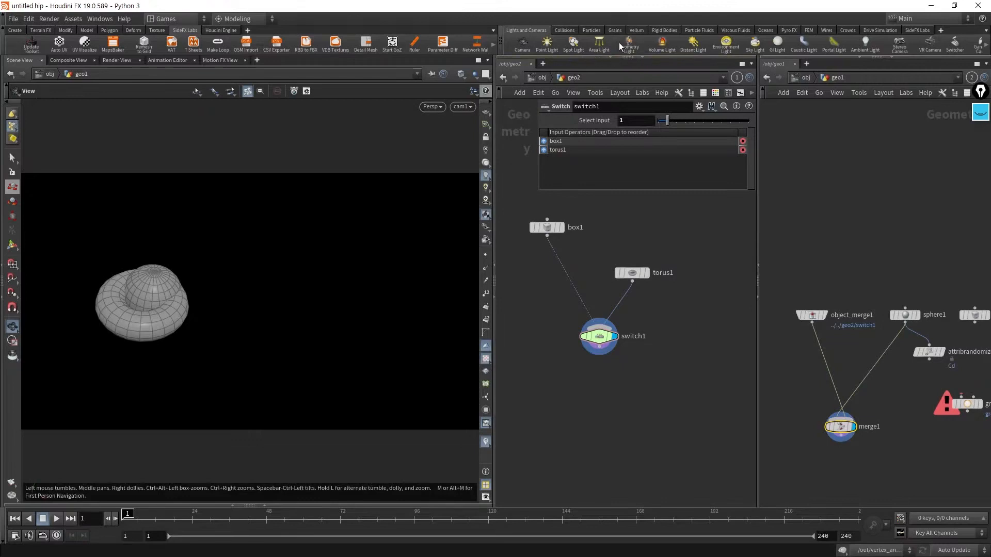
- Add a distant light to the scene and examine it together with the geometry from a free perspective view
{"action": "left_click", "coordinate": [691, 43]}
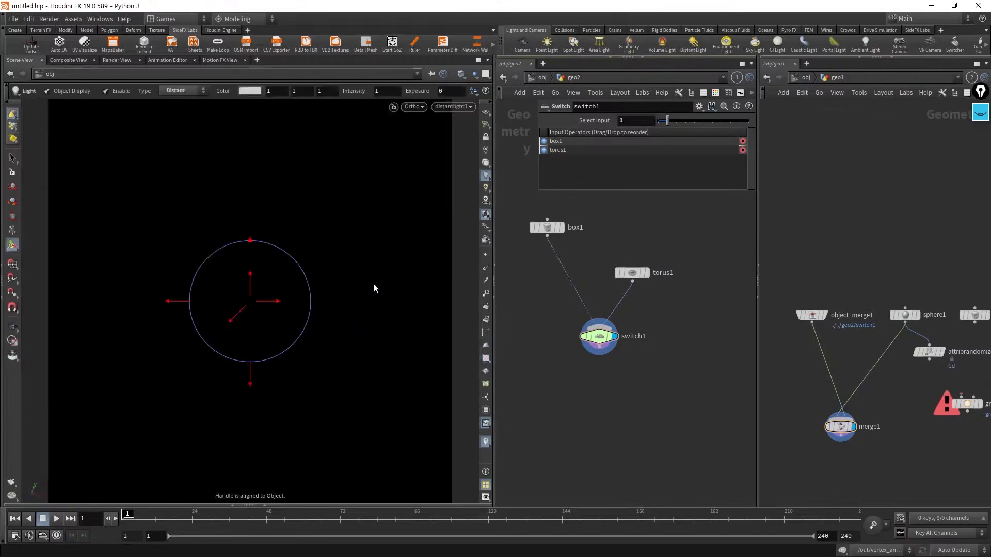
{"action": "left_click", "coordinate": [452, 107]}
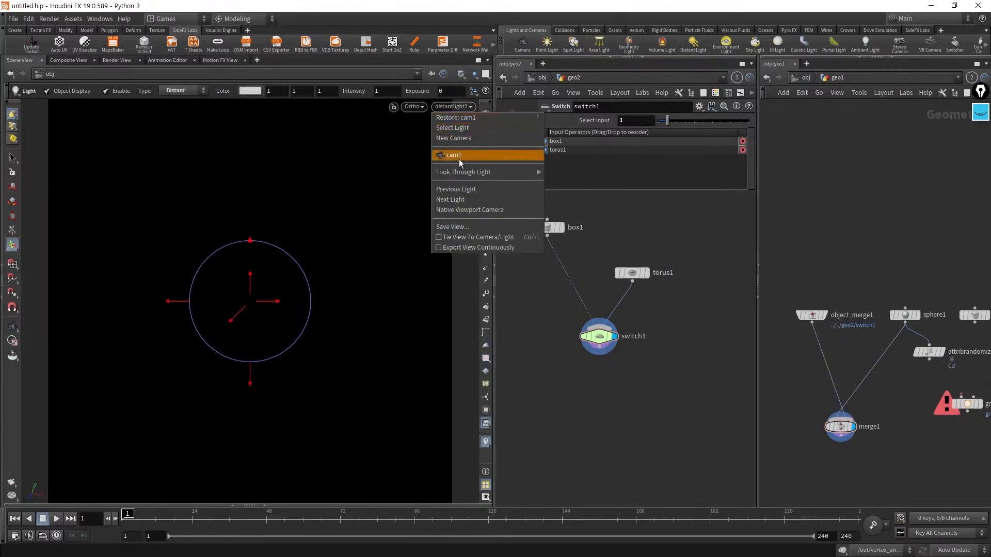
{"action": "left_click", "coordinate": [356, 242]}
{"action": "left_click_drag", "start_coordinate": [337, 305], "coordinate": [321, 336], "text": "alt"}
{"action": "right_click_drag", "start_coordinate": [321, 336], "coordinate": [202, 311], "text": "alt"}
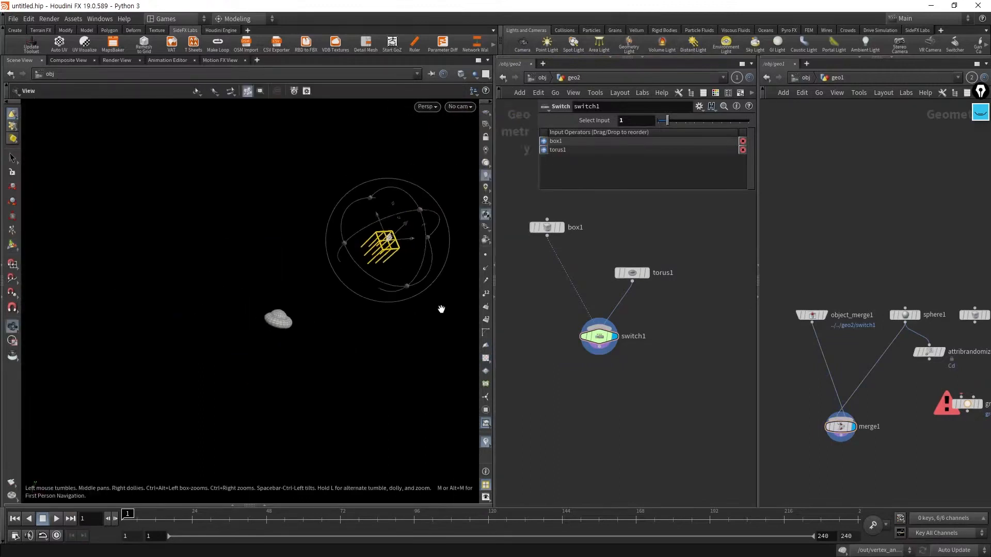
{"action": "left_click_drag", "start_coordinate": [441, 310], "coordinate": [369, 339], "text": "alt"}
{"action": "middle_click_drag", "start_coordinate": [378, 316], "coordinate": [345, 339], "text": "alt"}
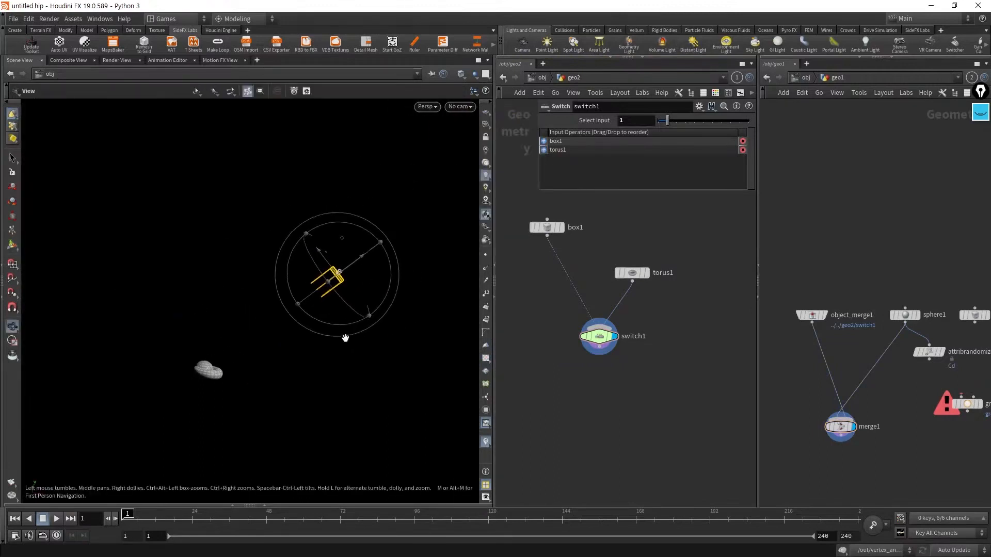
- Examine the distant light beside the geometry in the free perspective view, and look through distantlight1
{"action": "mouse_move", "coordinate": [345, 339]}
{"action": "left_mouse_down", "text": "alt"}
{"action": "mouse_move", "coordinate": [336, 363]}
{"action": "mouse_move", "coordinate": [356, 327]}
{"action": "mouse_move", "coordinate": [292, 336]}
{"action": "mouse_move", "coordinate": [261, 354]}
{"action": "left_mouse_up", "text": "alt"}
{"action": "mouse_move", "coordinate": [211, 402]}
{"action": "left_mouse_down"}
{"action": "mouse_move", "coordinate": [235, 394]}
{"action": "mouse_move", "coordinate": [202, 399]}
{"action": "left_mouse_up"}
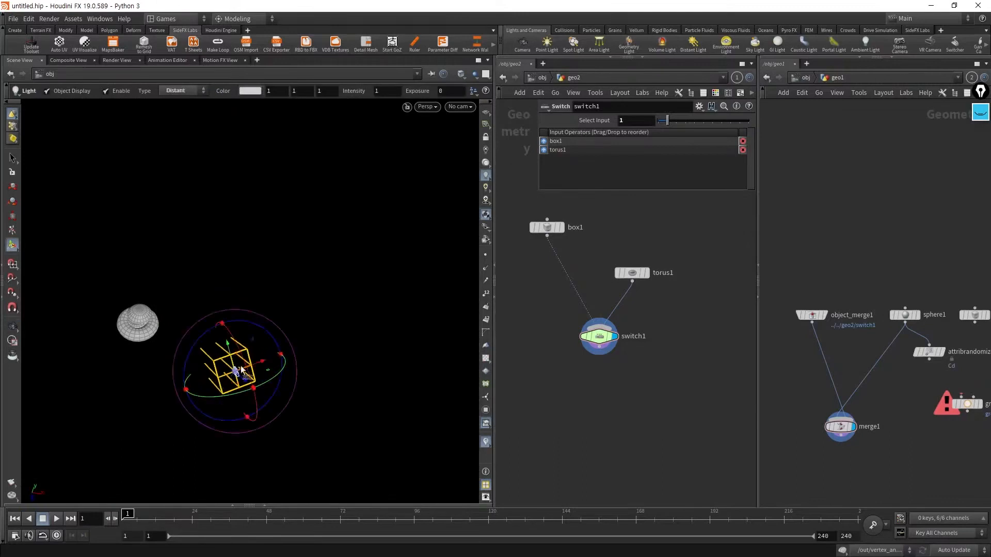
{"action": "left_click", "coordinate": [460, 106]}
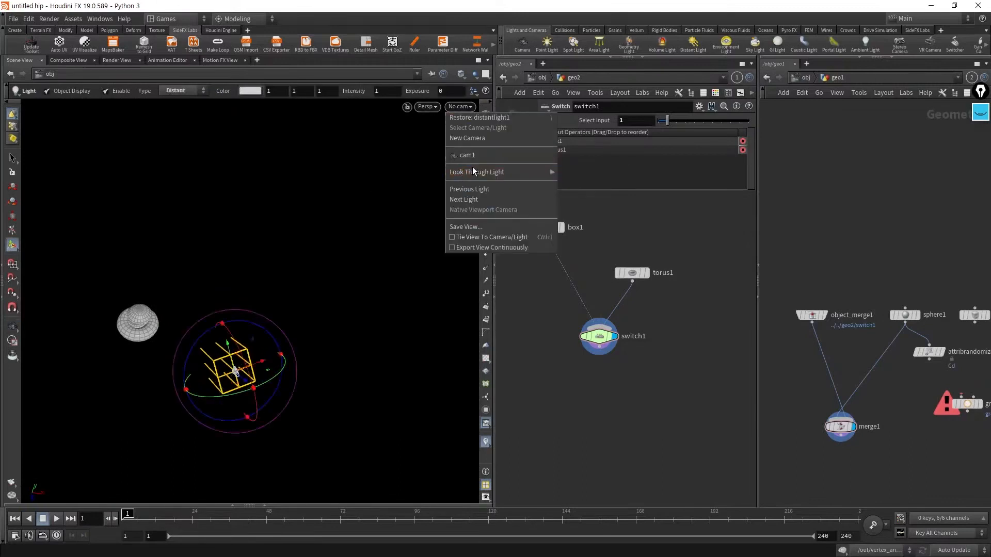
{"action": "mouse_move", "coordinate": [465, 174]}
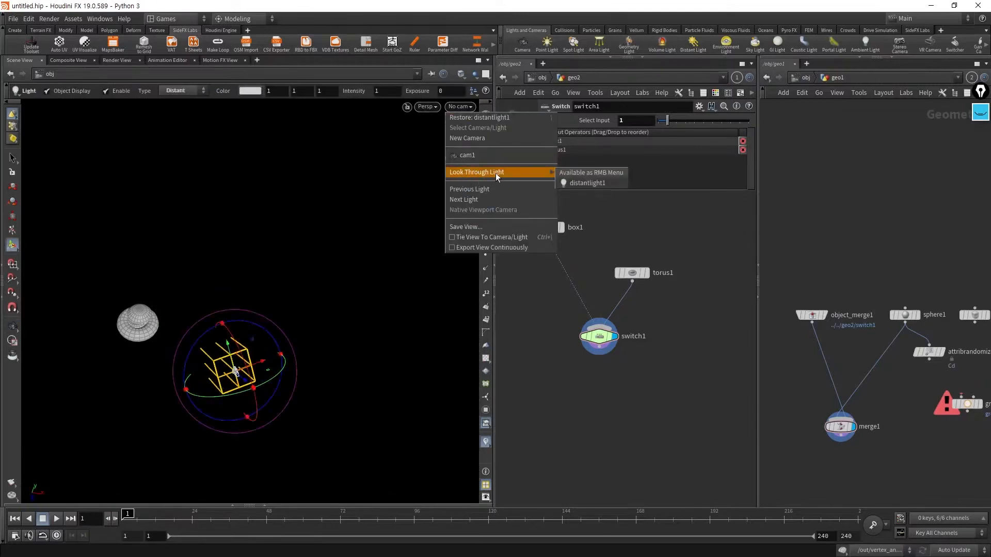
{"action": "left_click", "coordinate": [586, 185]}
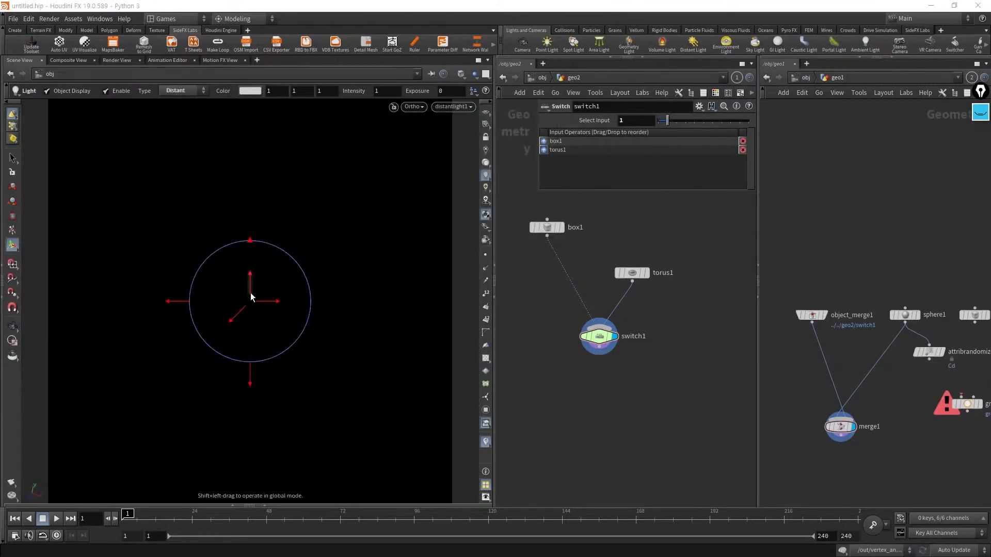
- Lock the view to distantlight1 and reposition the light until the merged sphere and torus sit centered in its view
{"action": "left_click", "coordinate": [486, 138]}
{"action": "middle_click_drag", "start_coordinate": [214, 366], "coordinate": [508, 369]}
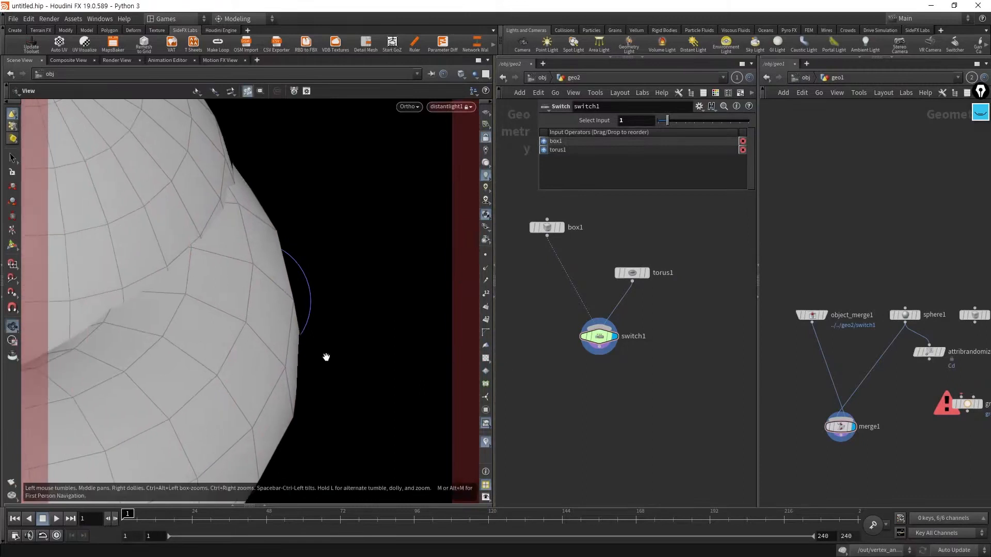
{"action": "right_click_drag", "start_coordinate": [325, 356], "coordinate": [42, 371]}
{"action": "middle_click_drag", "start_coordinate": [201, 383], "coordinate": [274, 339]}
{"action": "left_click_drag", "start_coordinate": [274, 339], "coordinate": [162, 337]}
{"action": "middle_click_drag", "start_coordinate": [298, 371], "coordinate": [184, 321]}
{"action": "left_click_drag", "start_coordinate": [291, 337], "coordinate": [251, 320]}
{"action": "mouse_move", "coordinate": [322, 327]}
{"action": "middle_mouse_down"}
{"action": "mouse_move", "coordinate": [202, 304]}
{"action": "mouse_move", "coordinate": [306, 320]}
{"action": "middle_mouse_up"}
{"action": "left_click_drag", "start_coordinate": [306, 320], "coordinate": [307, 342]}
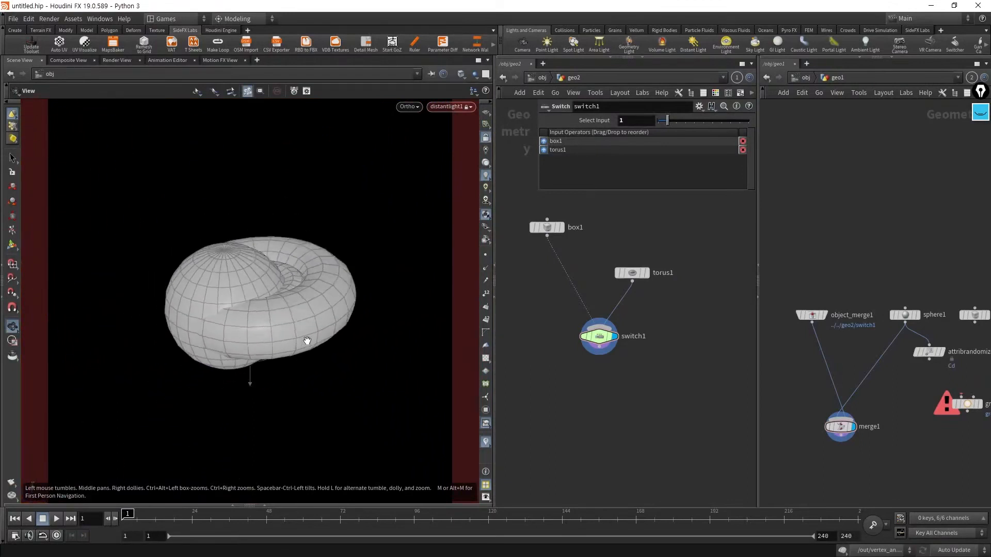
{"action": "key", "text": "Return"}
- Unlock the view from distantlight1 and orbit freely to inspect the moved light together with the geometry
{"action": "left_click", "coordinate": [485, 137]}
{"action": "left_click_drag", "start_coordinate": [325, 376], "coordinate": [295, 356], "text": "alt"}
{"action": "right_click_drag", "start_coordinate": [294, 356], "coordinate": [47, 320], "text": "alt"}
{"action": "left_click_drag", "start_coordinate": [234, 278], "coordinate": [171, 230], "text": "alt"}
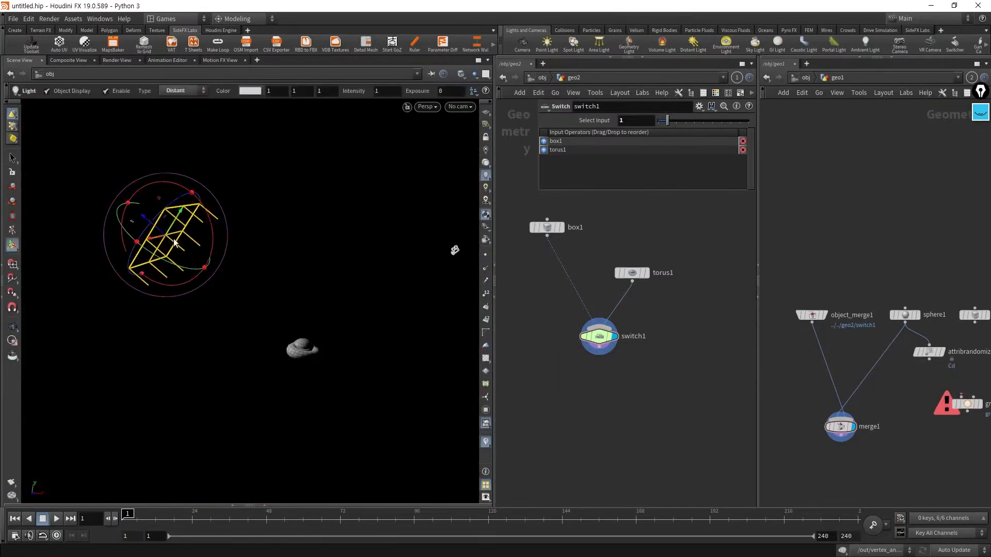
{"action": "left_click_drag", "start_coordinate": [302, 349], "coordinate": [333, 420], "text": "alt"}
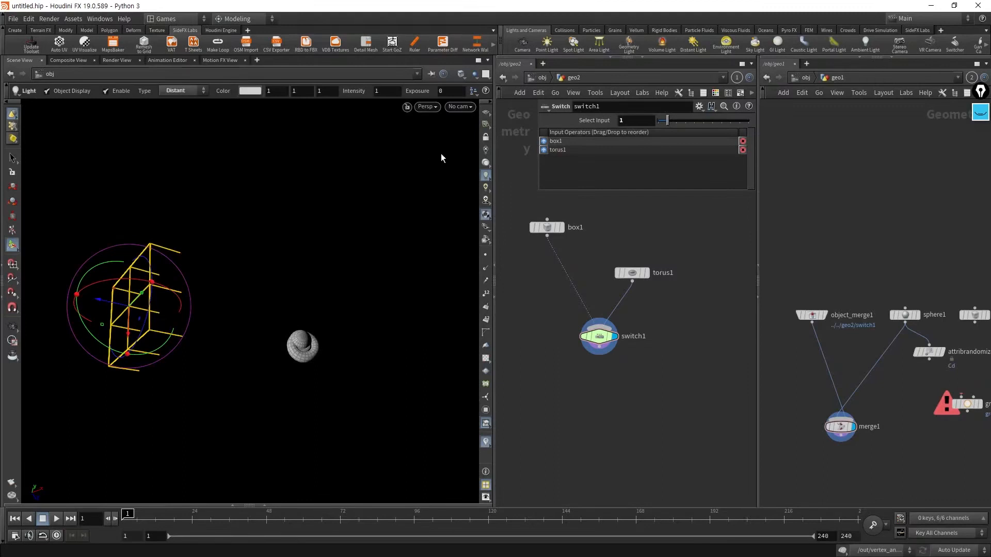
- Look through cam1 and lock the camera to the view
{"action": "left_click", "coordinate": [461, 105]}
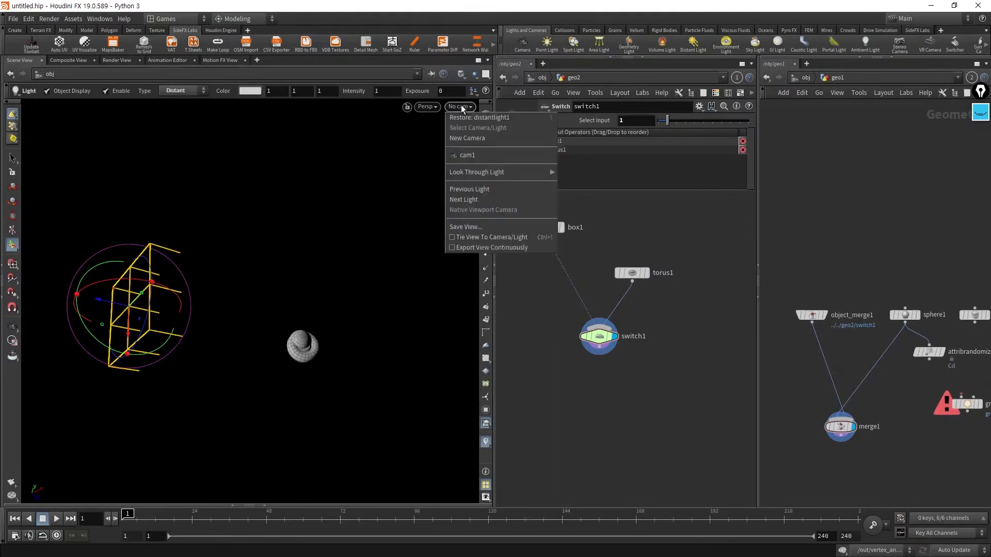
{"action": "left_click", "coordinate": [478, 158]}
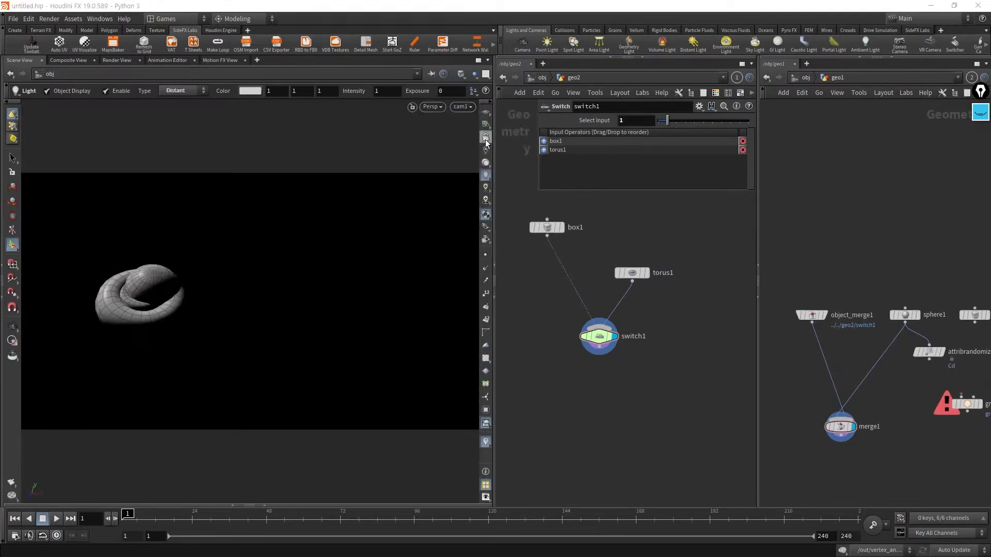
{"action": "left_click", "coordinate": [485, 137]}
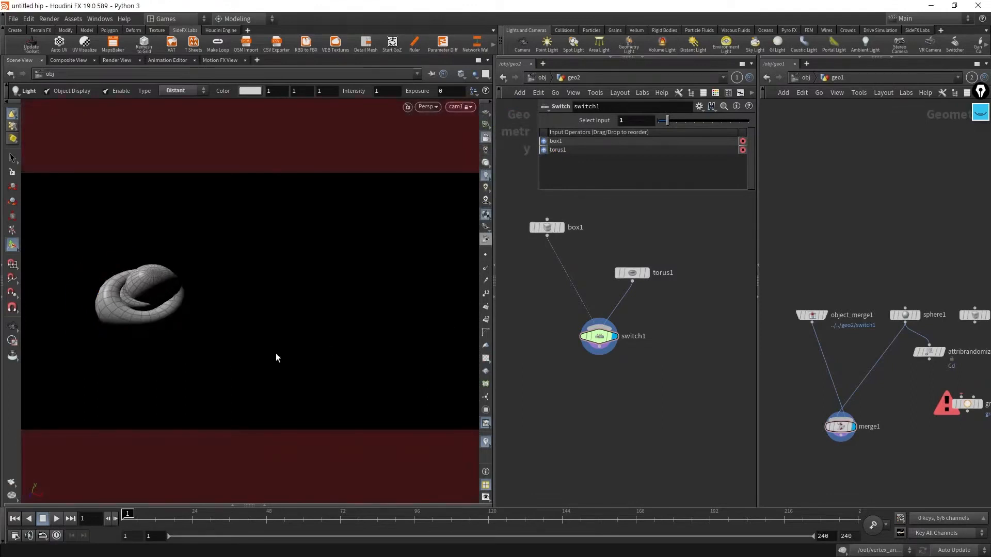
- Reposition cam1 through its locked view until the merged geometry is framed near the center from a low side angle
{"action": "key", "text": "Escape"}
{"action": "left_click_drag", "start_coordinate": [194, 335], "coordinate": [305, 317]}
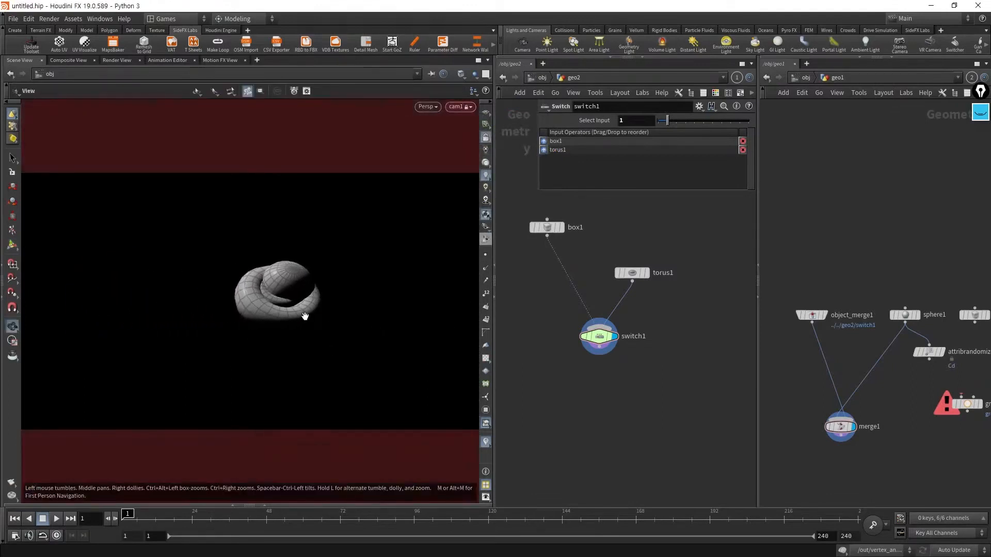
{"action": "key", "text": "Return"}
{"action": "key", "text": "Escape"}
{"action": "left_click_drag", "start_coordinate": [294, 258], "coordinate": [315, 312]}
{"action": "mouse_move", "coordinate": [316, 312]}
{"action": "right_mouse_down"}
{"action": "mouse_move", "coordinate": [522, 325]}
{"action": "mouse_move", "coordinate": [333, 321]}
{"action": "right_mouse_up"}
{"action": "mouse_move", "coordinate": [299, 311]}
{"action": "left_mouse_down"}
{"action": "mouse_move", "coordinate": [243, 313]}
{"action": "mouse_move", "coordinate": [250, 331]}
{"action": "mouse_move", "coordinate": [342, 268]}
{"action": "mouse_move", "coordinate": [341, 284]}
{"action": "mouse_move", "coordinate": [272, 336]}
{"action": "mouse_move", "coordinate": [287, 299]}
{"action": "left_mouse_up"}
{"action": "key", "text": "Escape"}
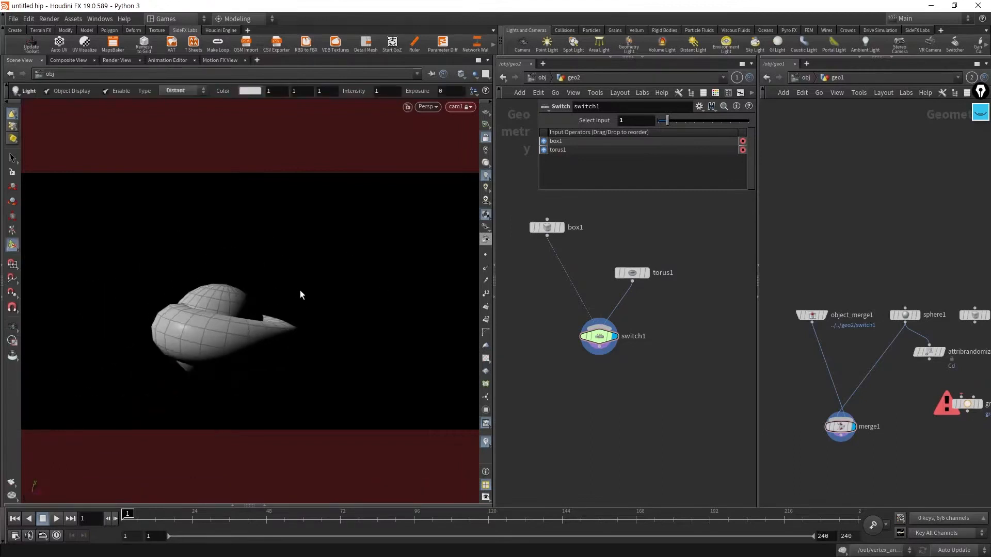
{"action": "key", "text": "space+g"}
{"action": "right_click_drag", "start_coordinate": [305, 293], "coordinate": [199, 337]}
{"action": "left_click_drag", "start_coordinate": [358, 363], "coordinate": [336, 354]}
{"action": "middle_click_drag", "start_coordinate": [434, 380], "coordinate": [372, 332]}
{"action": "right_click_drag", "start_coordinate": [371, 332], "coordinate": [336, 349]}
{"action": "key", "text": "Escape"}
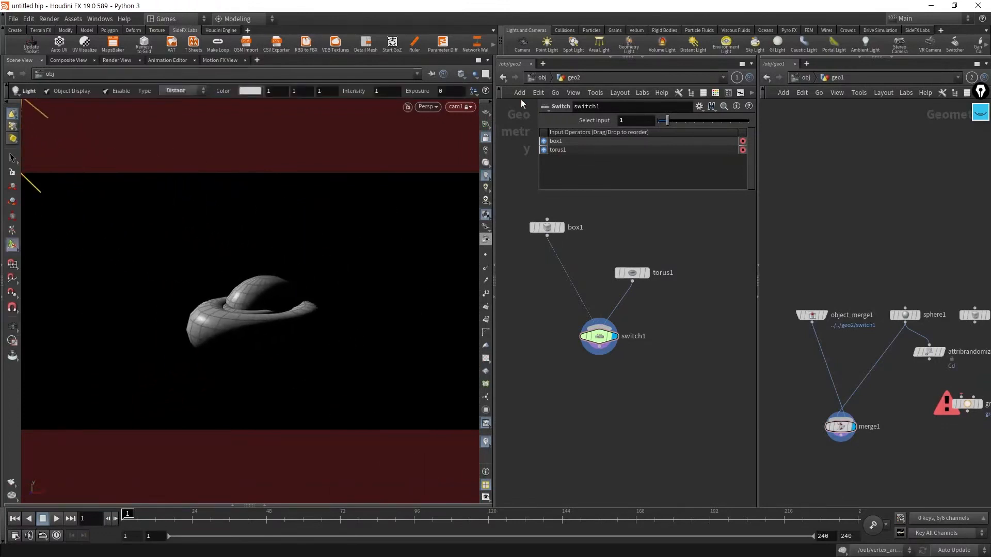
- Cycle the viewport from disabled lighting through headlight, normal and high quality lighting to High Quality Lighting with Shadows
{"action": "left_click", "coordinate": [486, 150]}
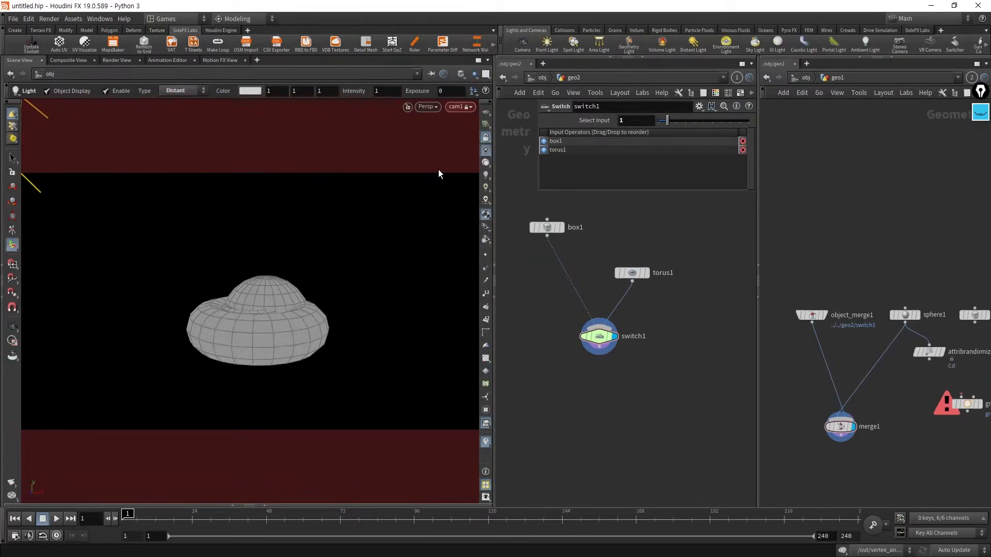
{"action": "left_click", "coordinate": [486, 165]}
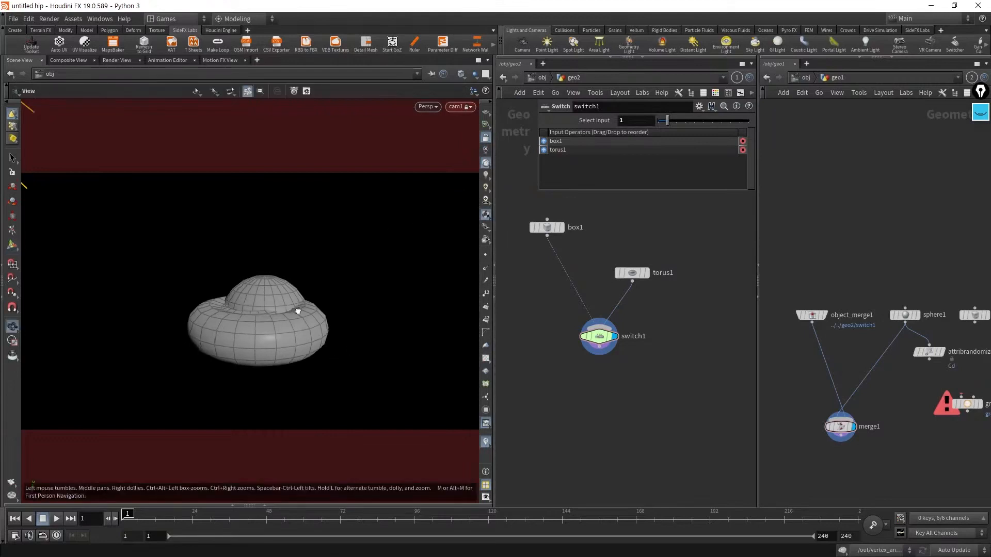
{"action": "left_click_drag", "start_coordinate": [296, 309], "coordinate": [438, 210]}
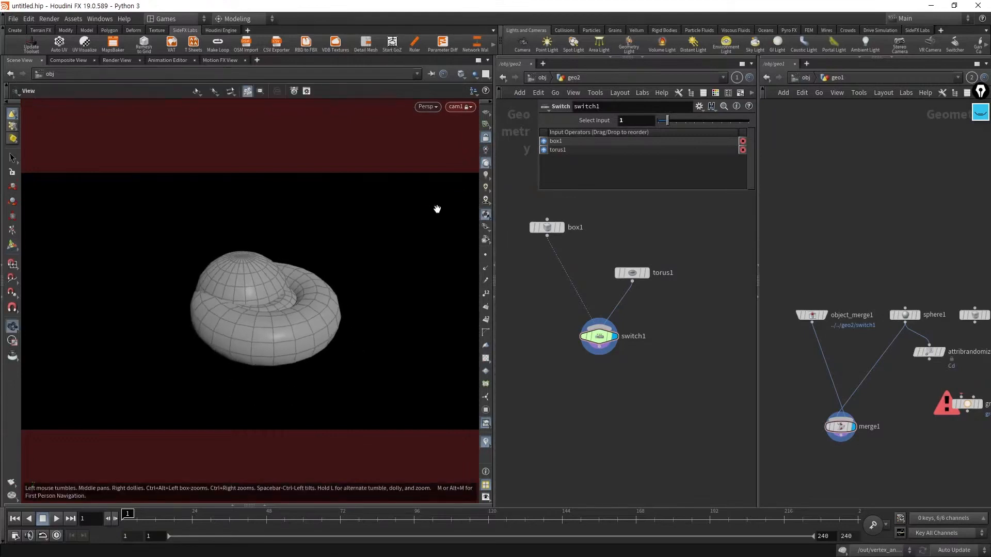
{"action": "left_click", "coordinate": [485, 176]}
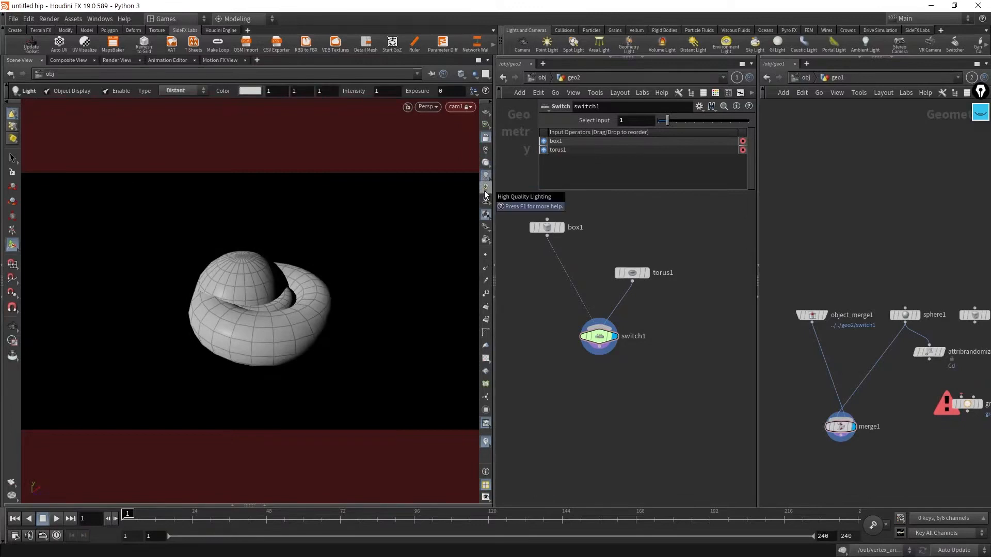
{"action": "left_click", "coordinate": [485, 191]}
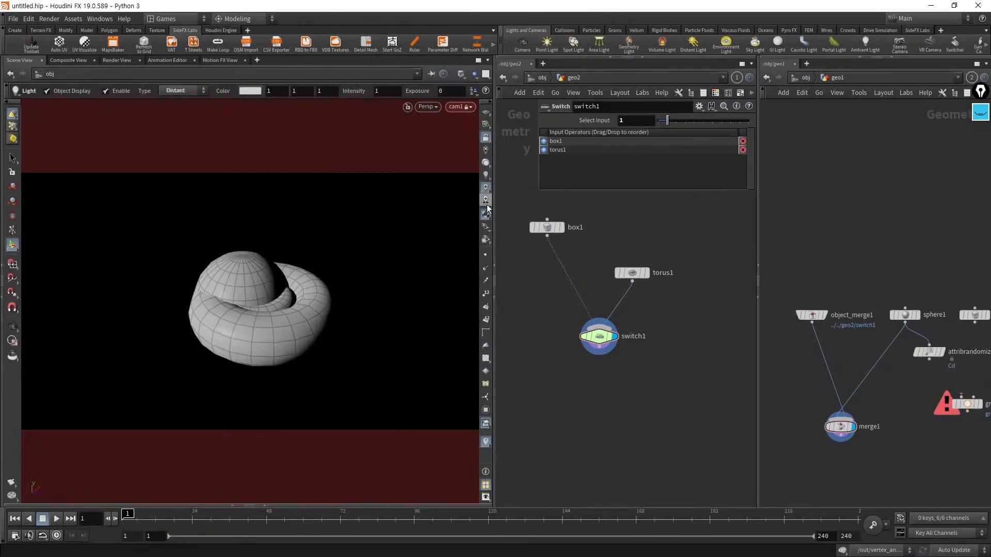
{"action": "left_click", "coordinate": [485, 201]}
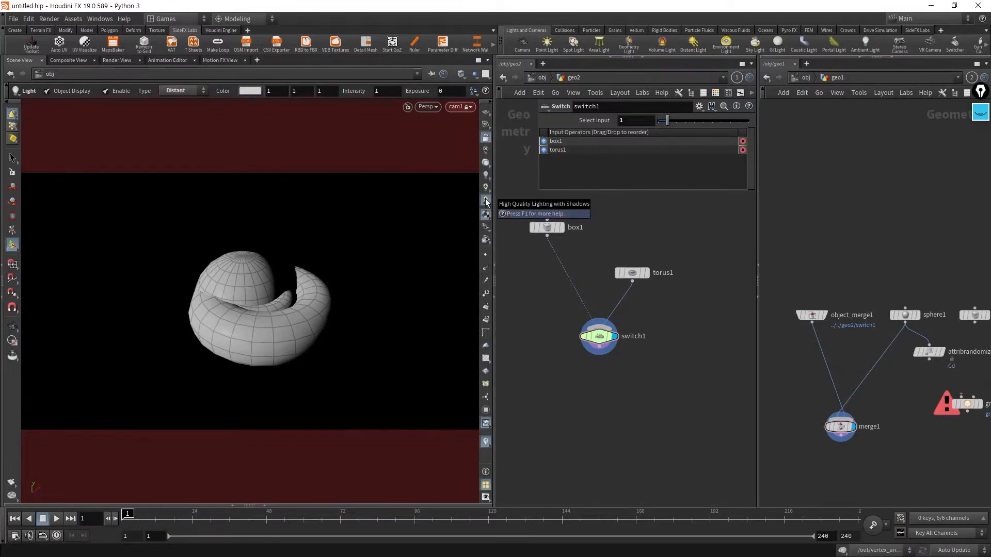
- Turn off the Diffuse lighting component to view the remaining highlights, and turn it back on
{"action": "right_click", "coordinate": [486, 201]}
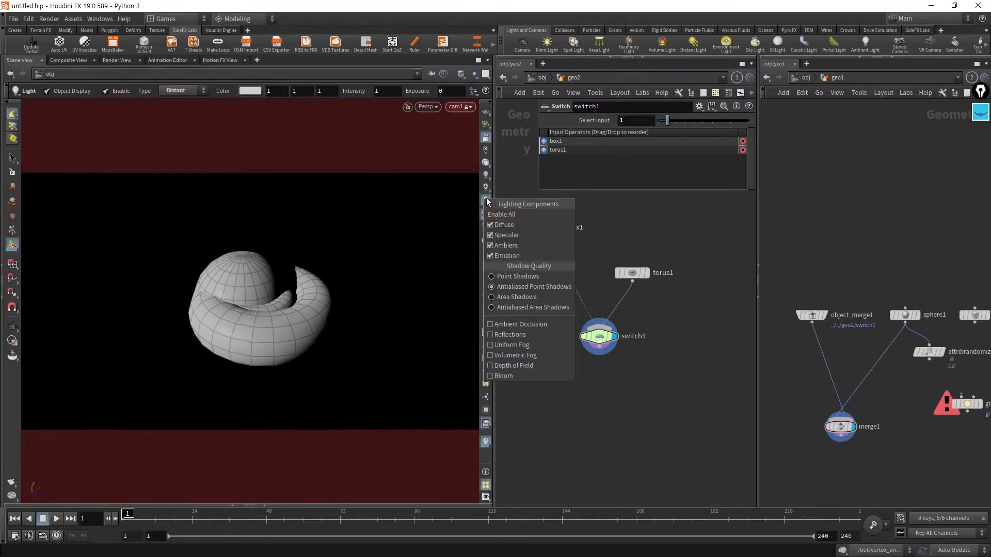
{"action": "right_click", "coordinate": [486, 188]}
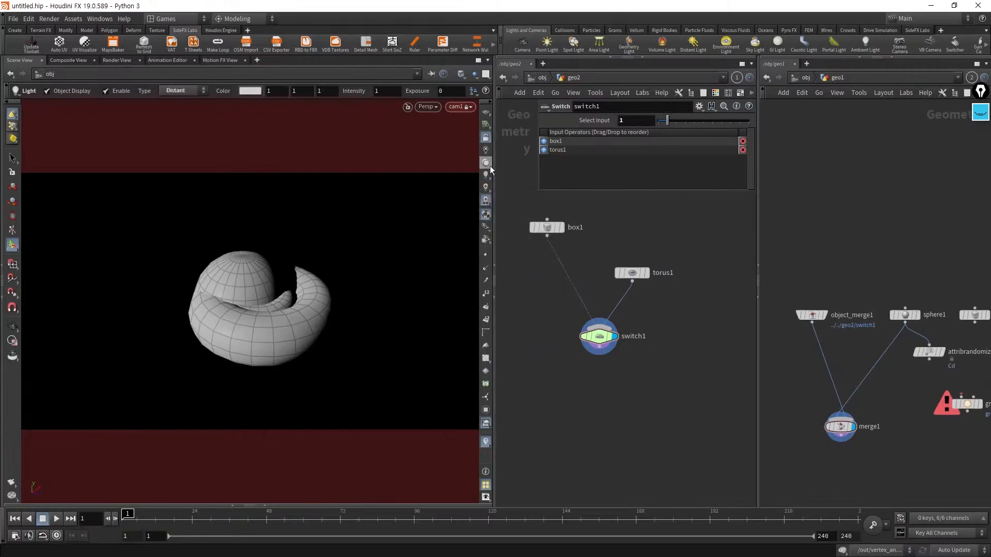
{"action": "right_click", "coordinate": [486, 200]}
{"action": "left_click", "coordinate": [503, 227]}
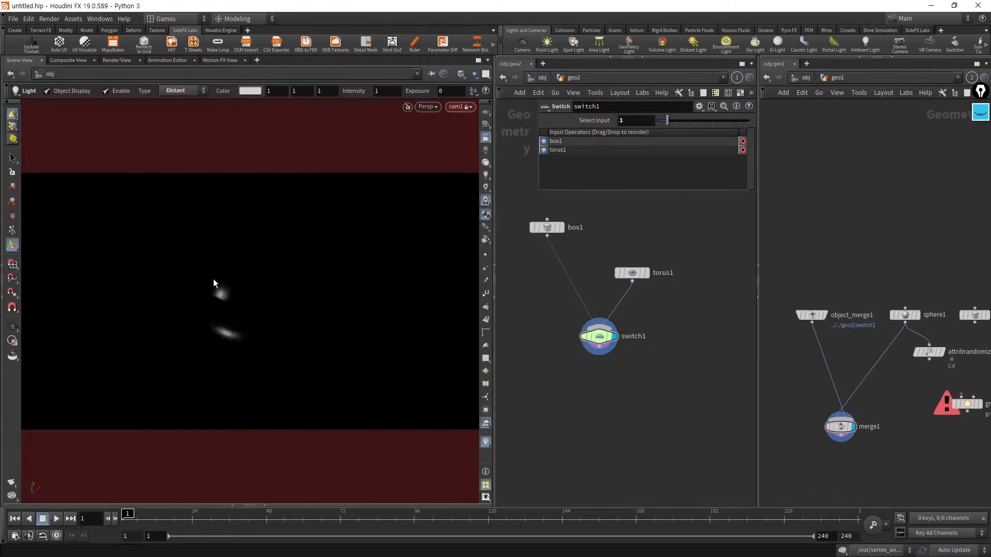
{"action": "right_click", "coordinate": [486, 200]}
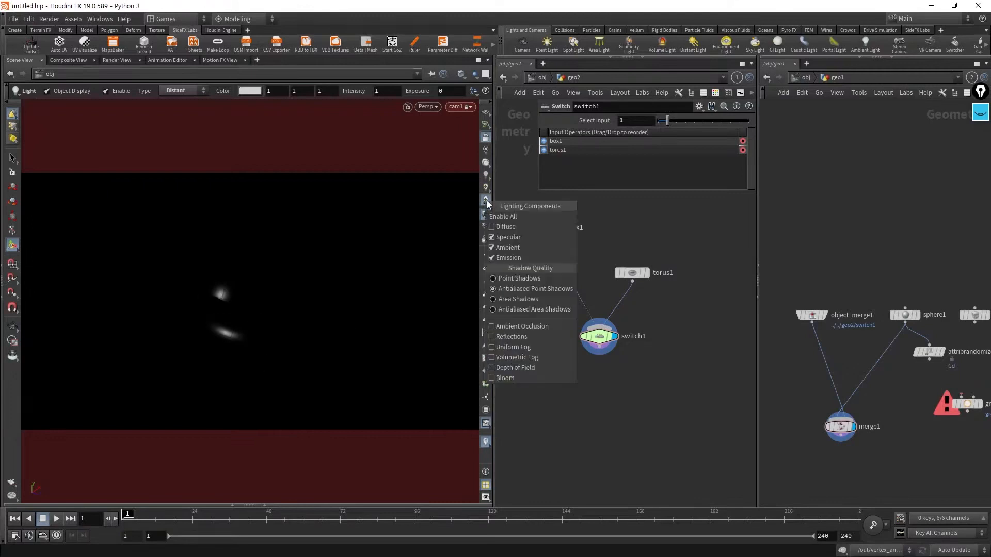
{"action": "left_click", "coordinate": [506, 228]}
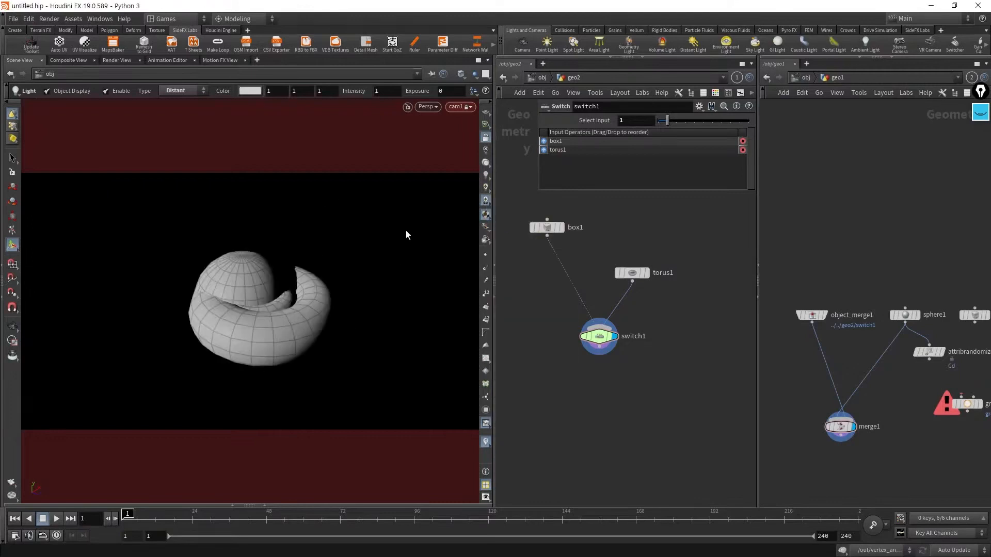
{"action": "left_click", "coordinate": [485, 225]}
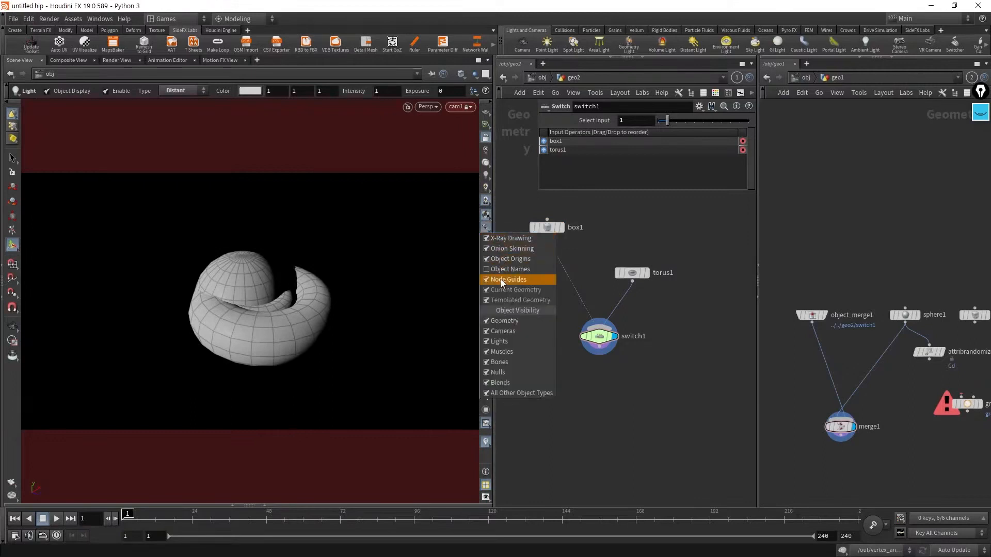
{"action": "left_click", "coordinate": [486, 228]}
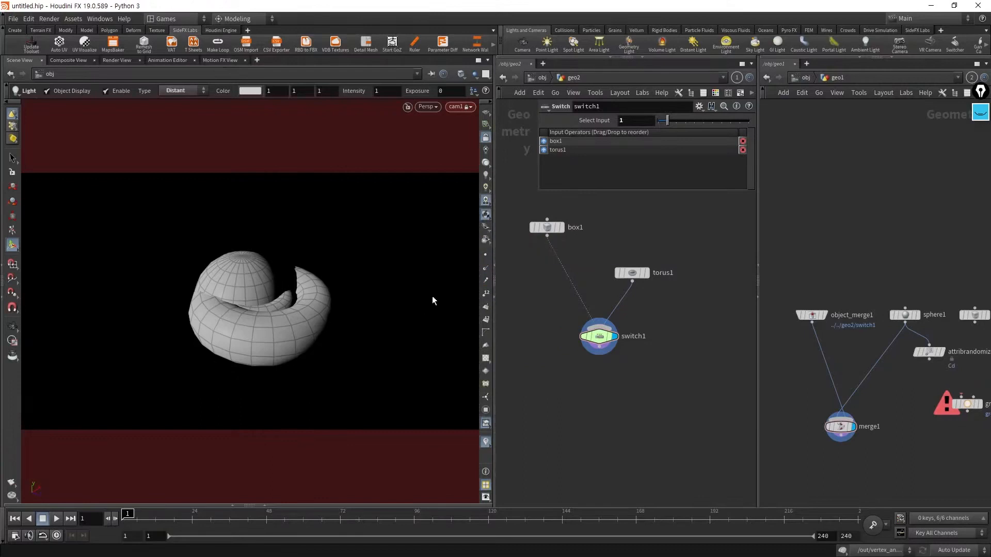
- Display points, point normals and point trails in the viewport and examine them on the geometry up close
{"action": "left_click", "coordinate": [485, 257]}
{"action": "left_click", "coordinate": [488, 268]}
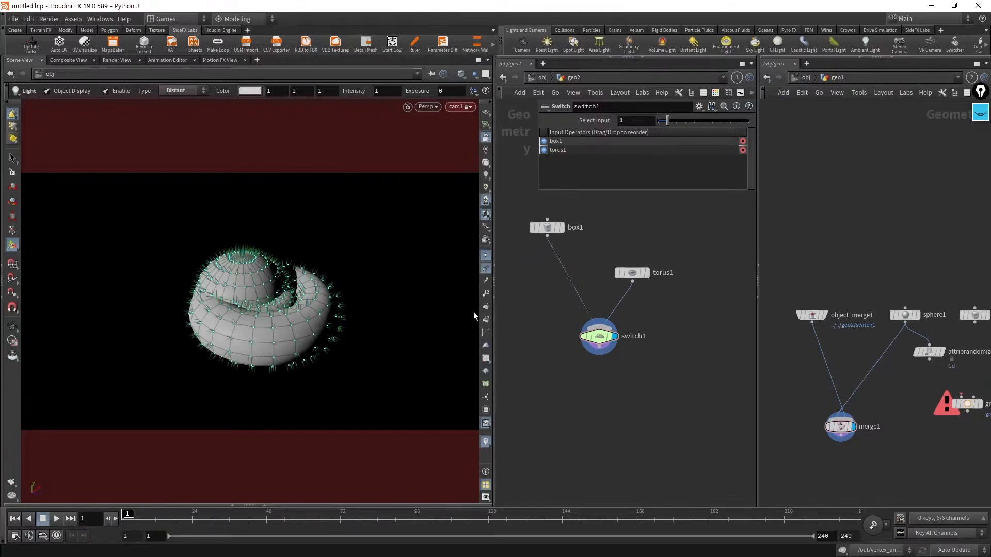
{"action": "left_click", "coordinate": [486, 285]}
{"action": "right_click_drag", "start_coordinate": [213, 307], "coordinate": [436, 339], "text": "alt"}
{"action": "left_click_drag", "start_coordinate": [436, 339], "coordinate": [196, 258], "text": "alt"}
{"action": "right_click_drag", "start_coordinate": [196, 258], "coordinate": [16, 289], "text": "alt"}
{"action": "left_click_drag", "start_coordinate": [210, 336], "coordinate": [432, 389], "text": "alt"}
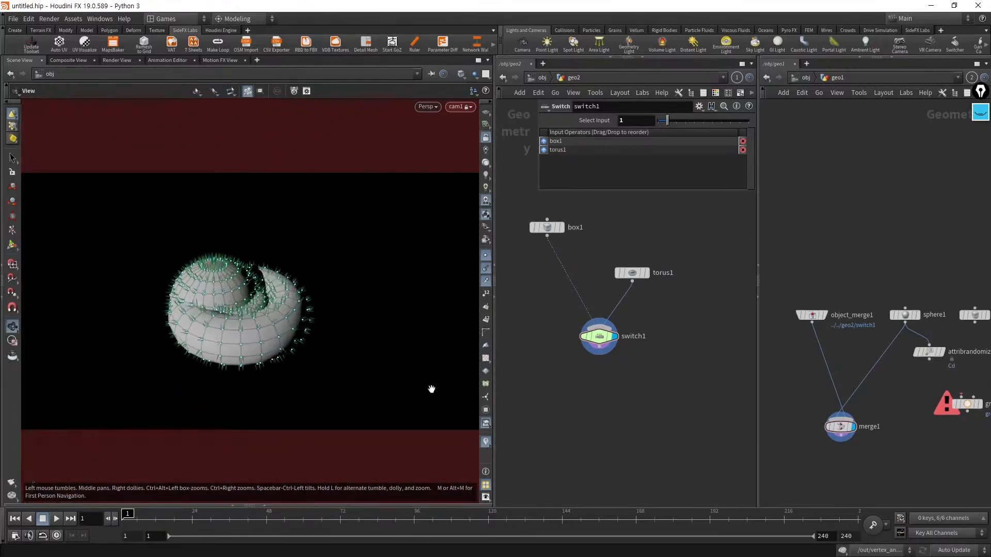
- Move merge1 closer to its inputs in the geo1 network and add a Mountain node fed by merge1
{"action": "middle_click_drag", "start_coordinate": [806, 373], "coordinate": [776, 316]}
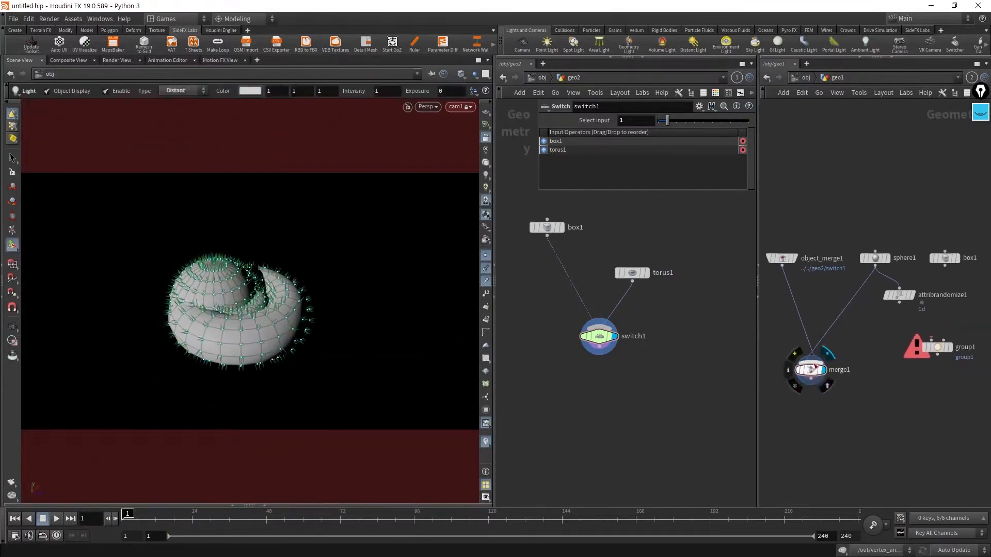
{"action": "left_click_drag", "start_coordinate": [813, 370], "coordinate": [813, 324]}
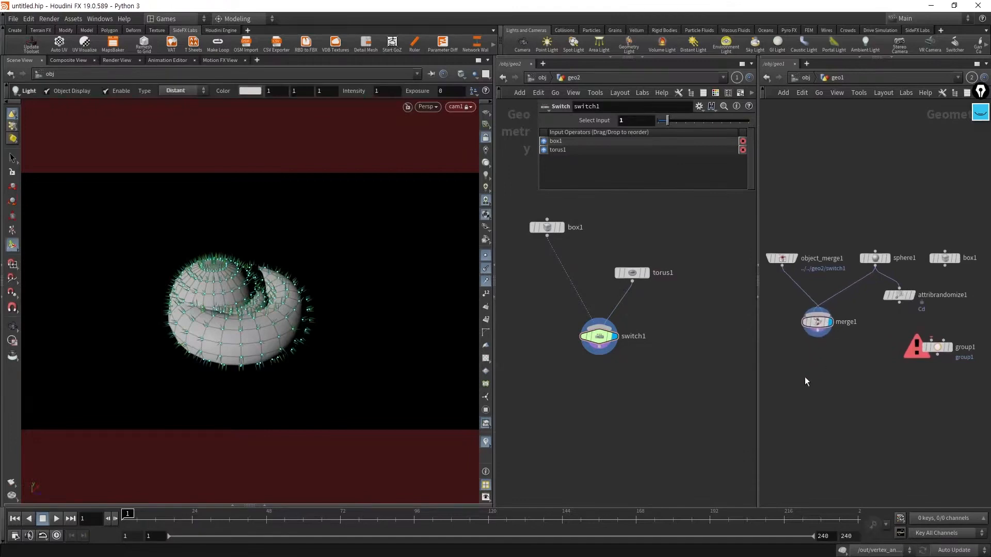
{"action": "key", "text": "Tab"}
{"action": "type", "text": "mount"}
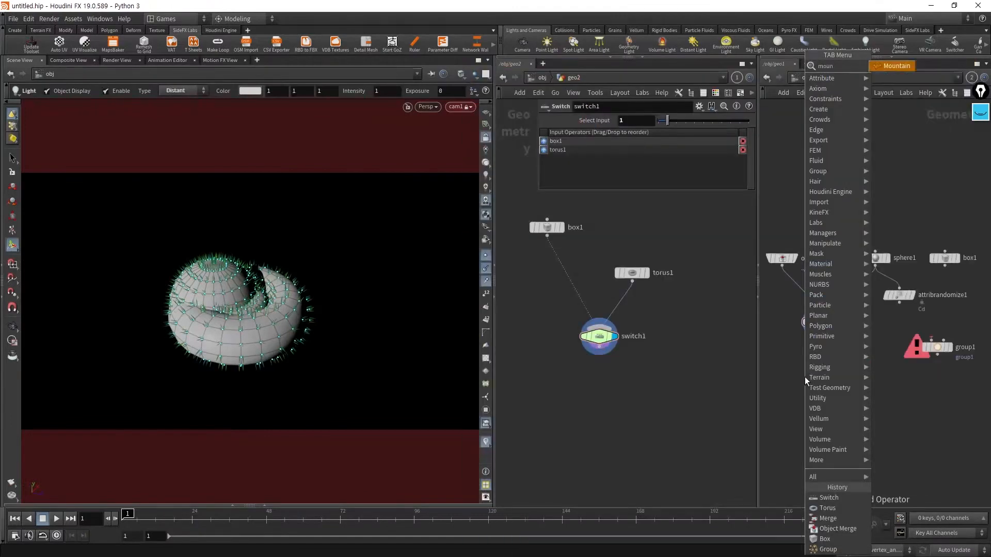
{"action": "key", "text": "Return"}
{"action": "left_click", "coordinate": [805, 378]}
{"action": "left_click_drag", "start_coordinate": [817, 331], "coordinate": [805, 369]}
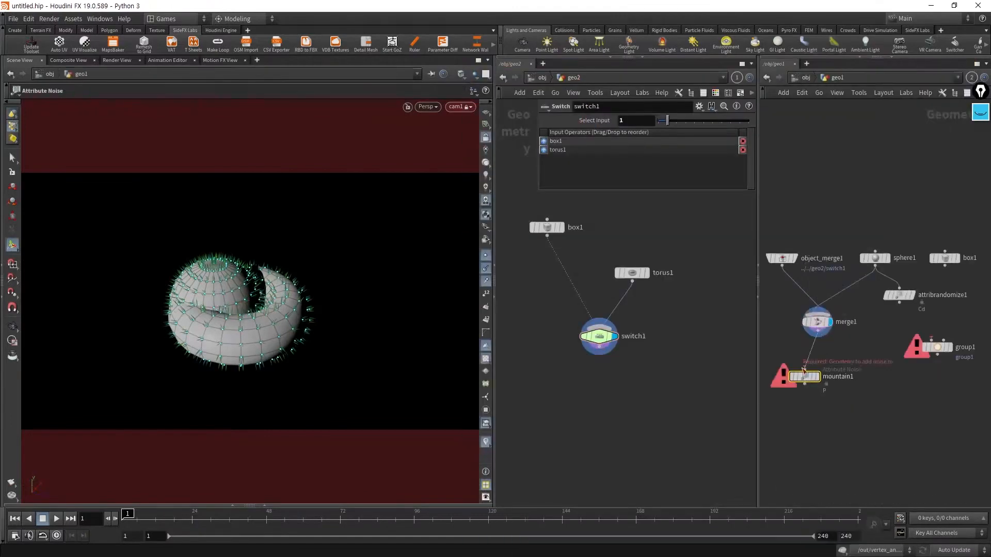
- Set the display flag on mountain1 and show its parameters in the network pane
{"action": "left_click", "coordinate": [818, 378]}
{"action": "middle_click_drag", "start_coordinate": [882, 423], "coordinate": [869, 432]}
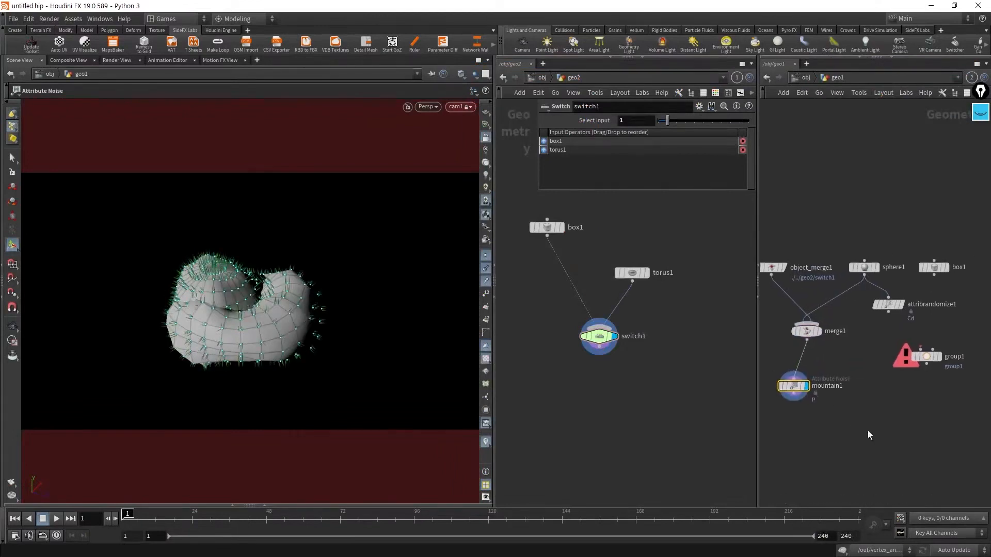
{"action": "key", "text": "p"}
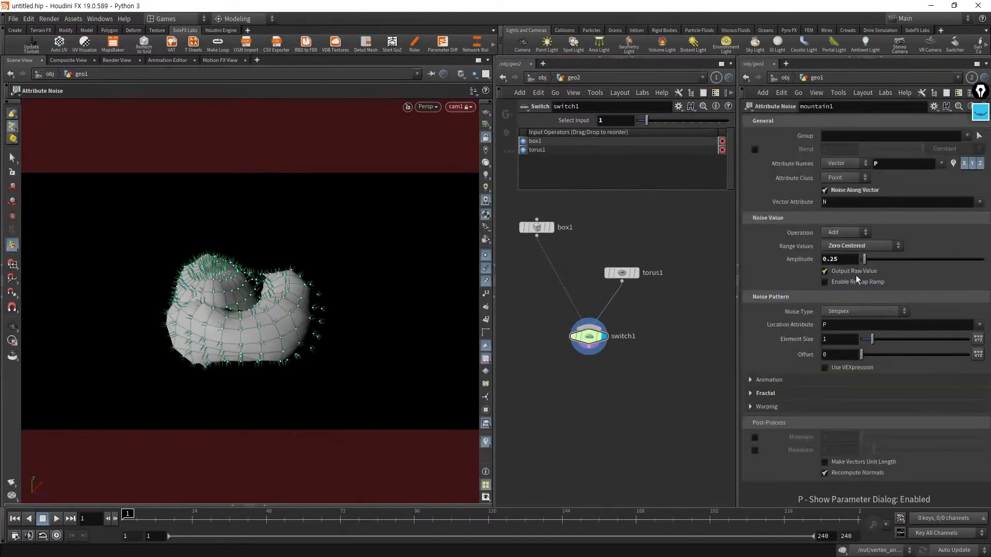
- Set mountain1's noise Amplitude to 0.47 and enable Animate Noise in its Animation settings
{"action": "left_click_drag", "start_coordinate": [866, 261], "coordinate": [869, 263]}
{"action": "left_click", "coordinate": [826, 380]}
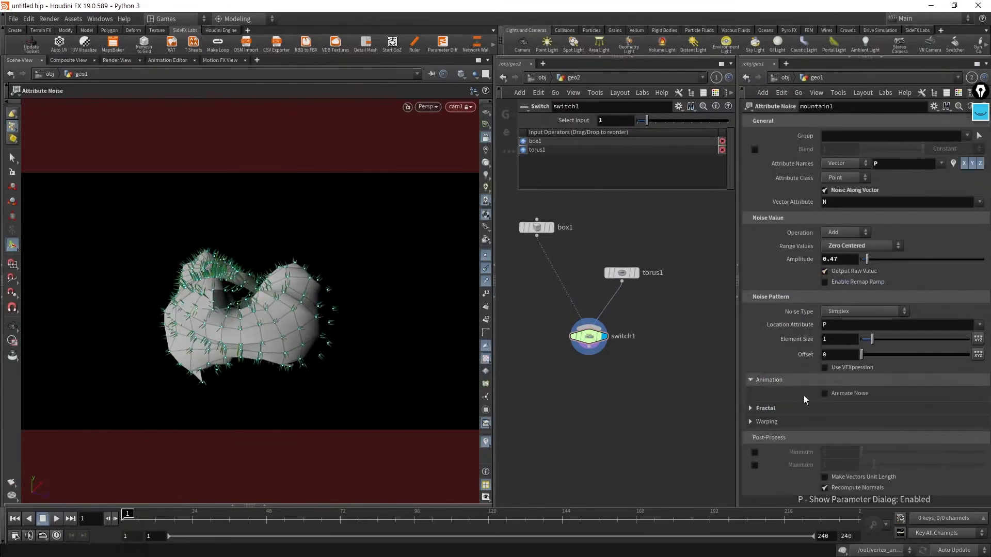
{"action": "left_click", "coordinate": [836, 394]}
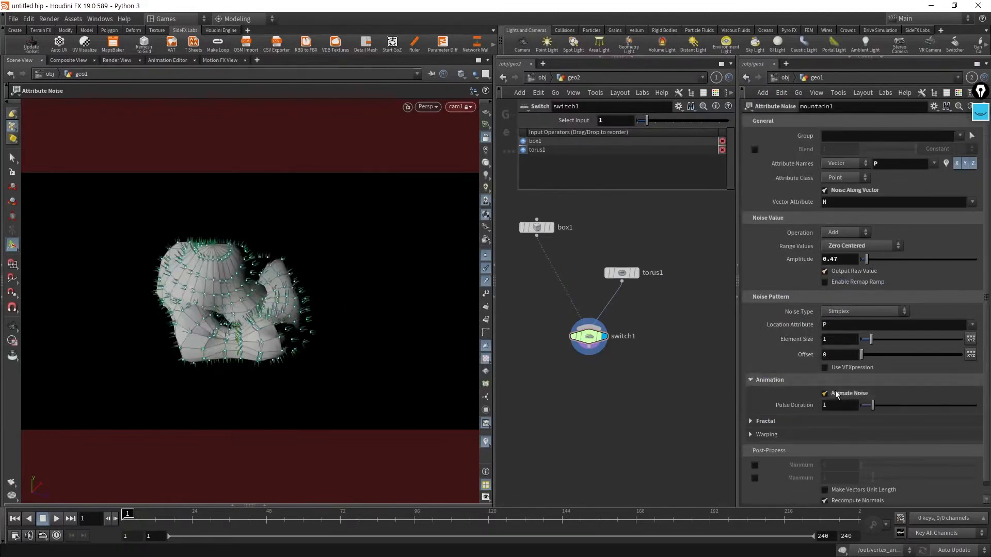
- Hide the points and point normals and view the geometry up close in wireframe display
{"action": "left_click", "coordinate": [485, 266]}
{"action": "right_click_drag", "start_coordinate": [302, 293], "coordinate": [409, 307], "text": "alt"}
{"action": "key", "text": "shift+w"}
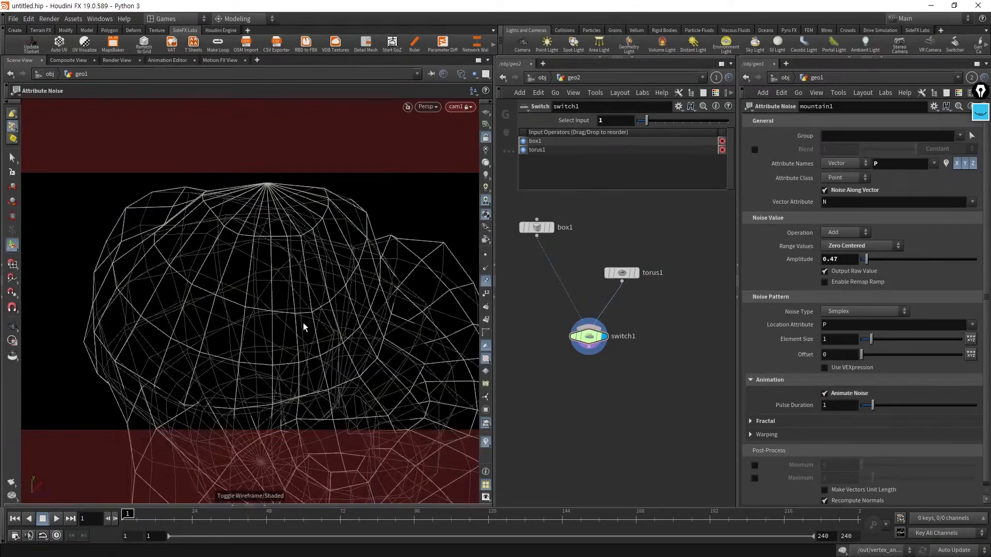
{"action": "left_click_drag", "start_coordinate": [303, 328], "coordinate": [227, 331], "text": "alt"}
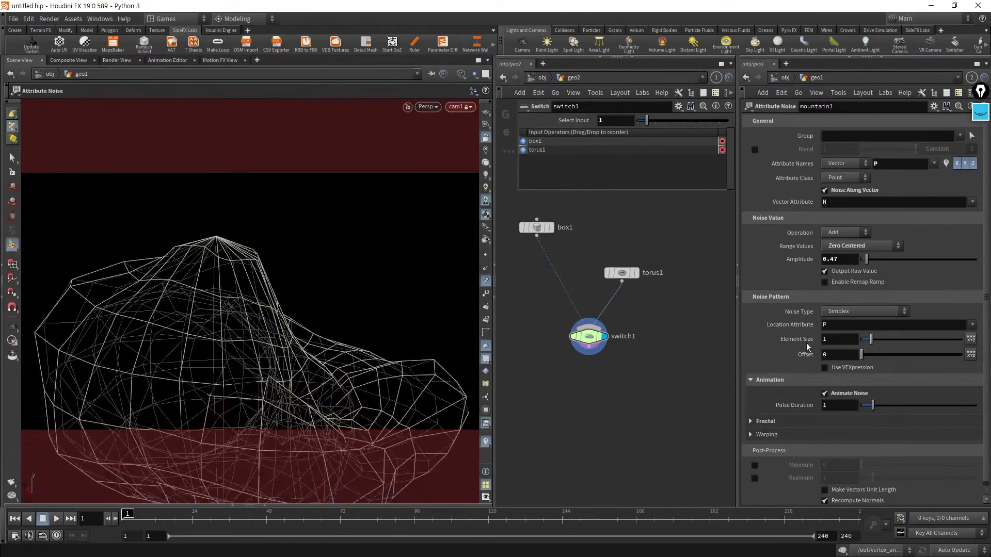
{"action": "key", "text": "Delete"}
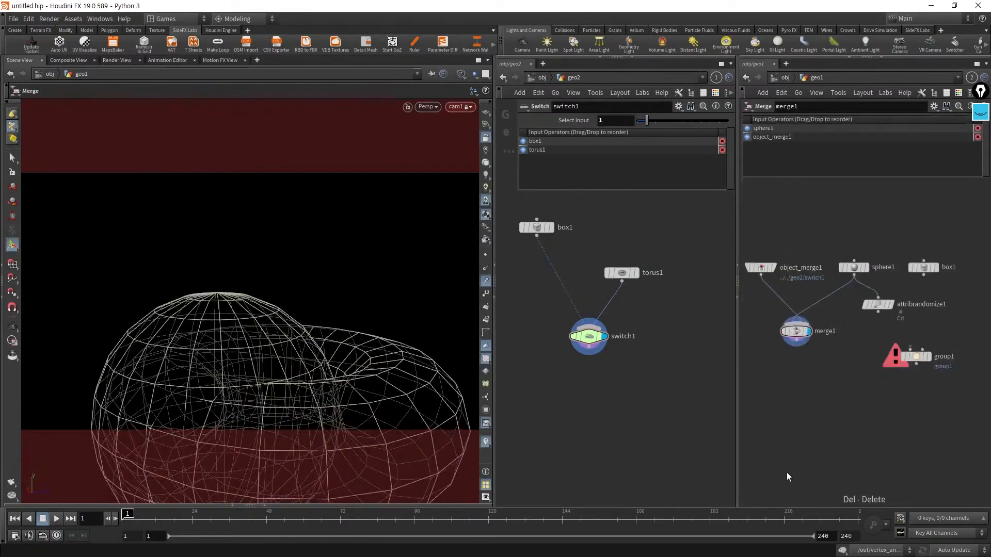
{"action": "middle_click_drag", "start_coordinate": [815, 408], "coordinate": [794, 363]}
{"action": "key", "text": "ctrl+z"}
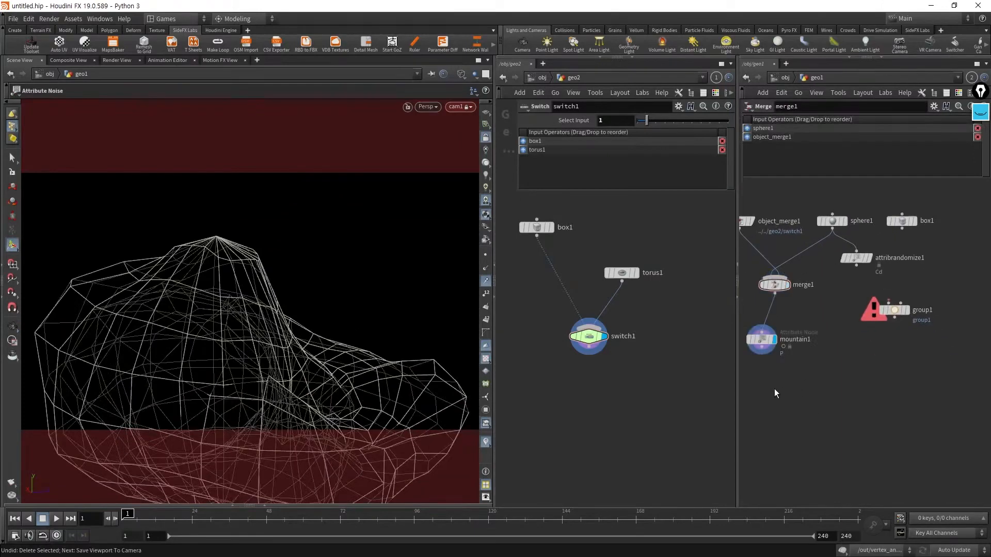
- Collapse the geo2 network pane and add a displayed Trail node fed by mountain1 in the geo1 network
{"action": "left_click", "coordinate": [736, 272]}
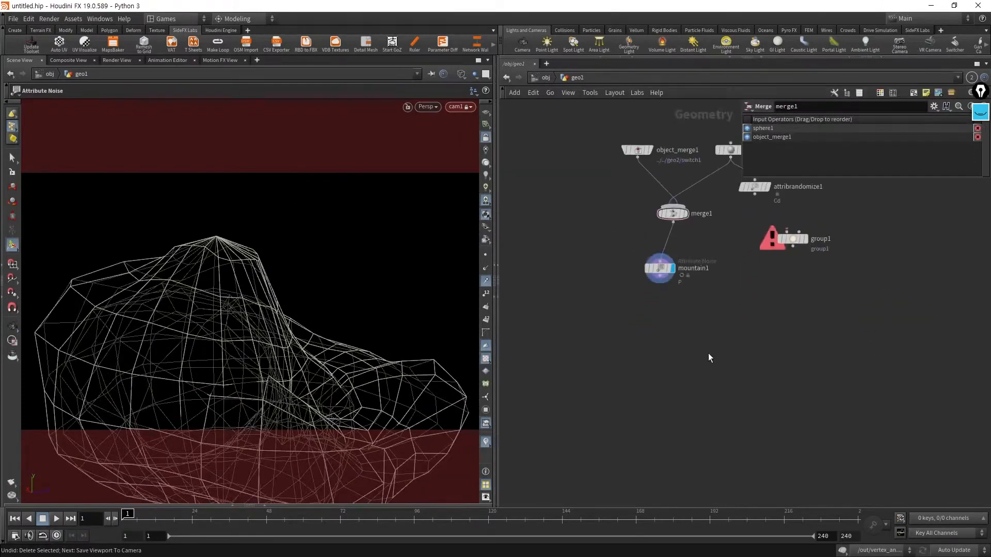
{"action": "key", "text": "Tab"}
{"action": "type", "text": "trail"}
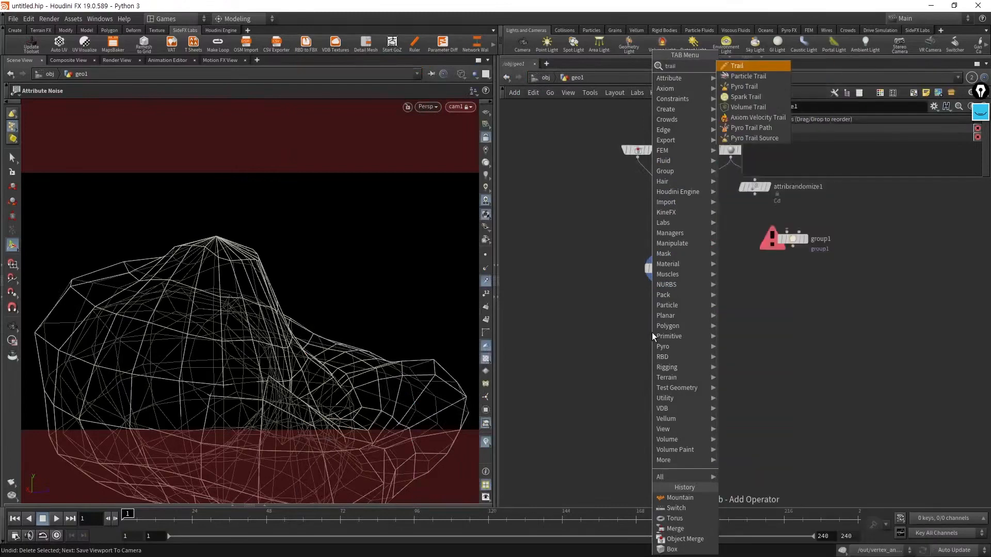
{"action": "key", "text": "Return"}
{"action": "left_click_drag", "start_coordinate": [659, 283], "coordinate": [678, 310]}
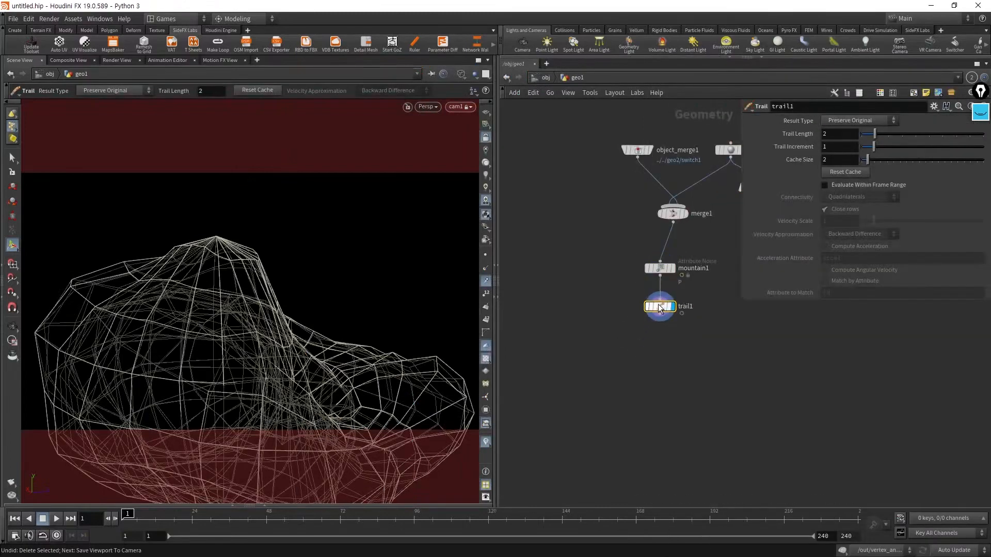
- Set trail1's Result Type to Compute Velocity and examine the point trails on the wireframe up close
{"action": "left_click", "coordinate": [853, 123]}
{"action": "left_click", "coordinate": [845, 163]}
{"action": "middle_click_drag", "start_coordinate": [260, 418], "coordinate": [234, 359], "text": "alt"}
{"action": "right_click_drag", "start_coordinate": [255, 365], "coordinate": [371, 361], "text": "alt"}
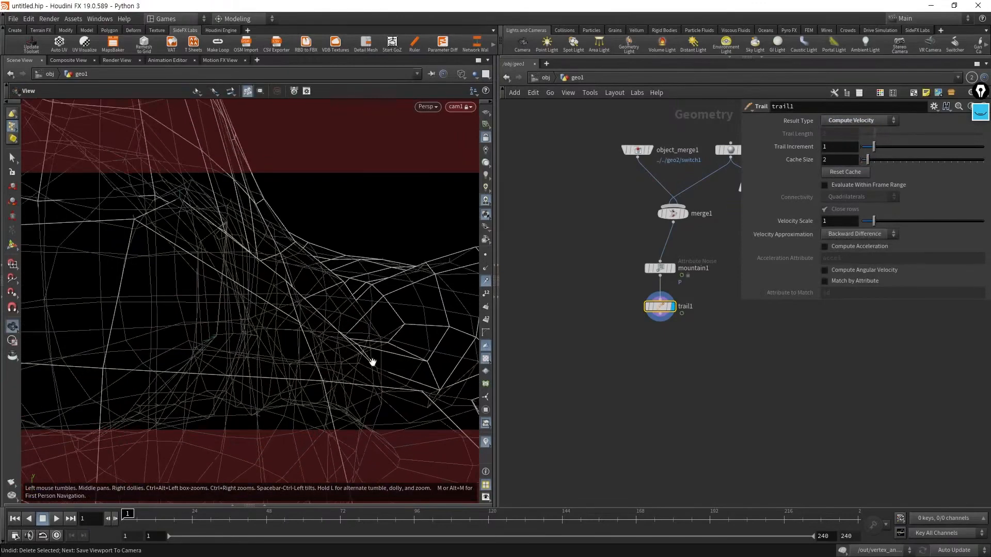
{"action": "middle_click_drag", "start_coordinate": [372, 361], "coordinate": [315, 338], "text": "alt"}
{"action": "right_click_drag", "start_coordinate": [315, 338], "coordinate": [438, 327], "text": "alt"}
{"action": "middle_click_drag", "start_coordinate": [409, 318], "coordinate": [268, 320], "text": "alt"}
{"action": "right_click_drag", "start_coordinate": [269, 320], "coordinate": [295, 317], "text": "alt"}
{"action": "key", "text": "Return"}
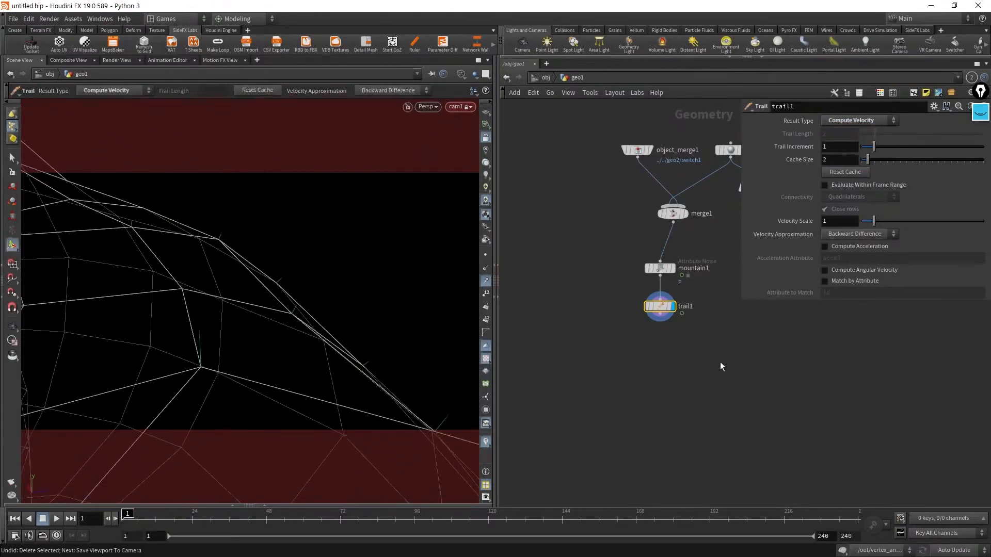
- Set the display flag on mountain1 and compare the attributes in its node information with those of trail1
{"action": "left_click", "coordinate": [672, 268]}
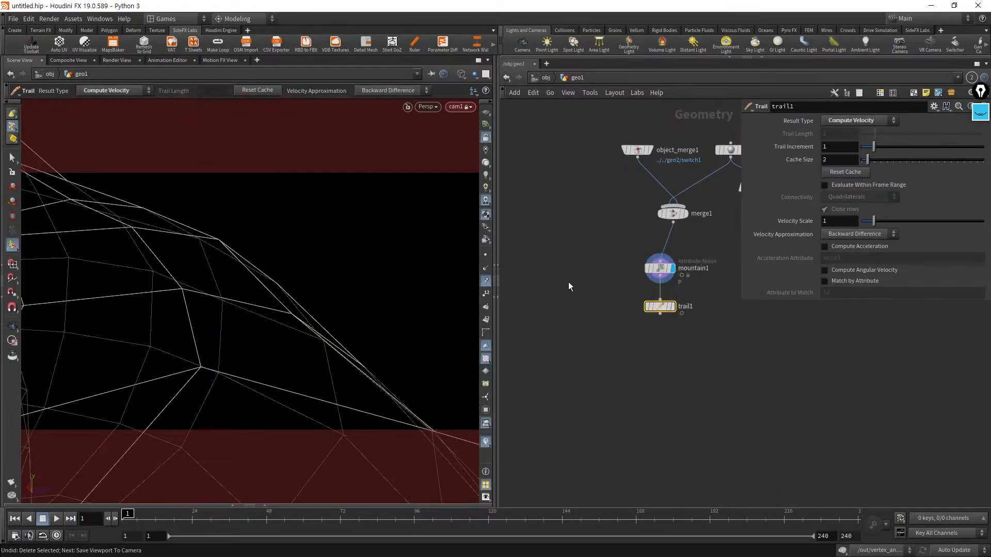
{"action": "middle_click", "coordinate": [662, 272]}
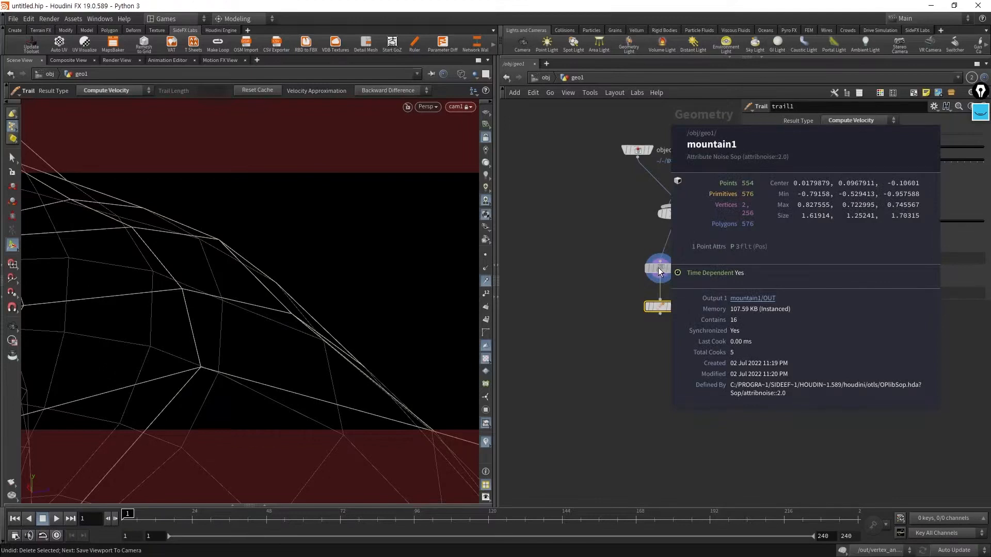
{"action": "mouse_move", "coordinate": [661, 308]}
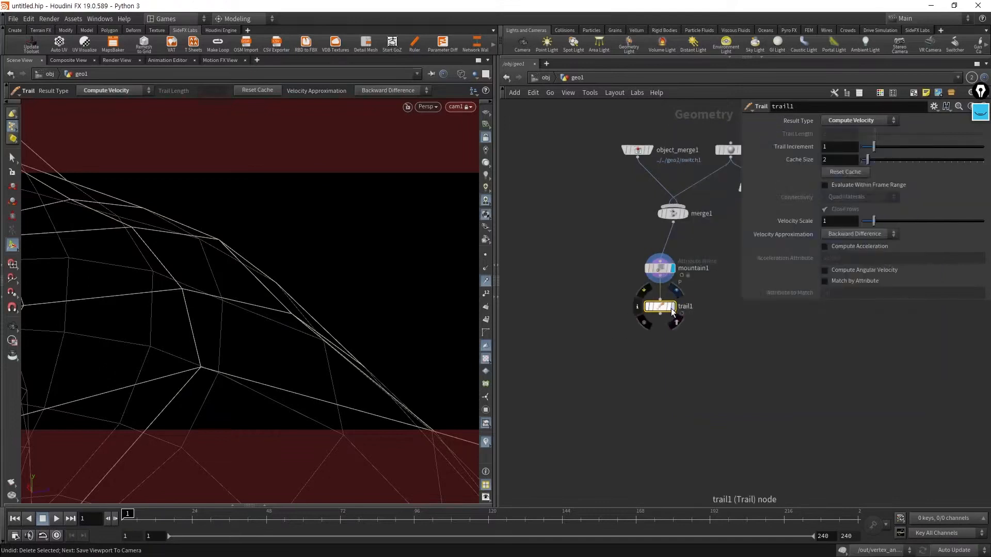
{"action": "middle_click", "coordinate": [662, 308]}
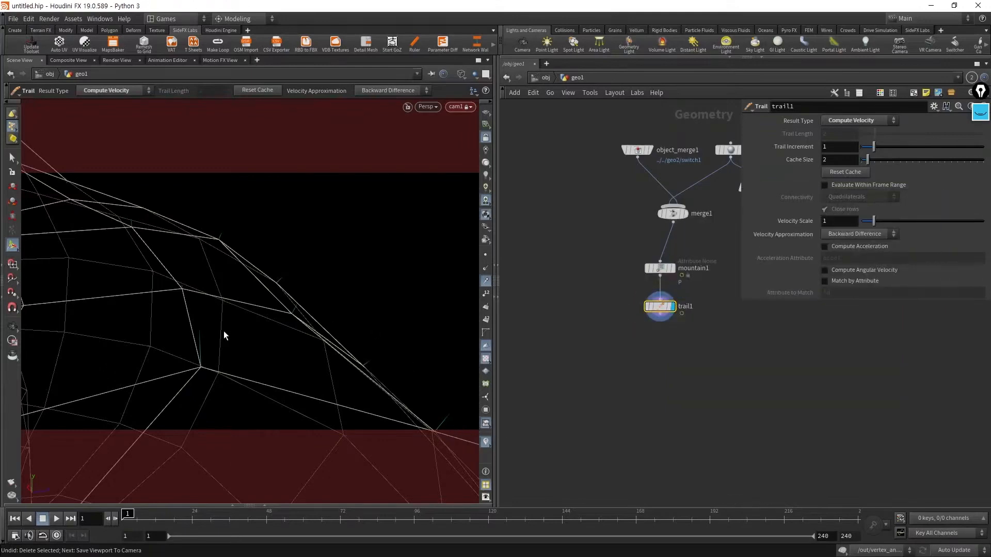
- Show the trailed wireframe from a lower side angle and turn on the display of points
{"action": "key", "text": "Escape"}
{"action": "left_click_drag", "start_coordinate": [200, 370], "coordinate": [374, 417]}
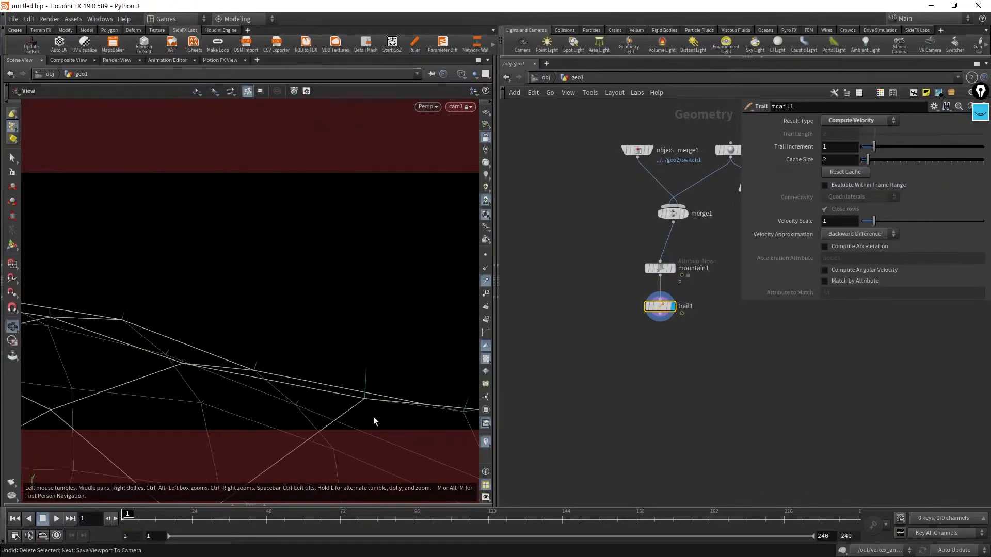
{"action": "key", "text": "Return"}
{"action": "left_click", "coordinate": [486, 255]}
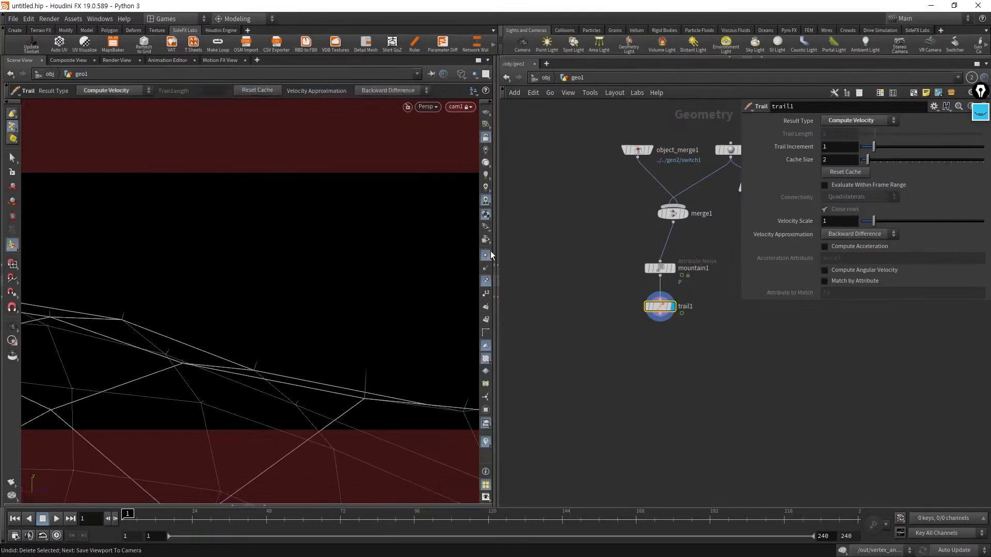
- Mark one point's trail with a freehand yellow arrow using the annotation pen, and clear the drawing
{"action": "left_click", "coordinate": [980, 113]}
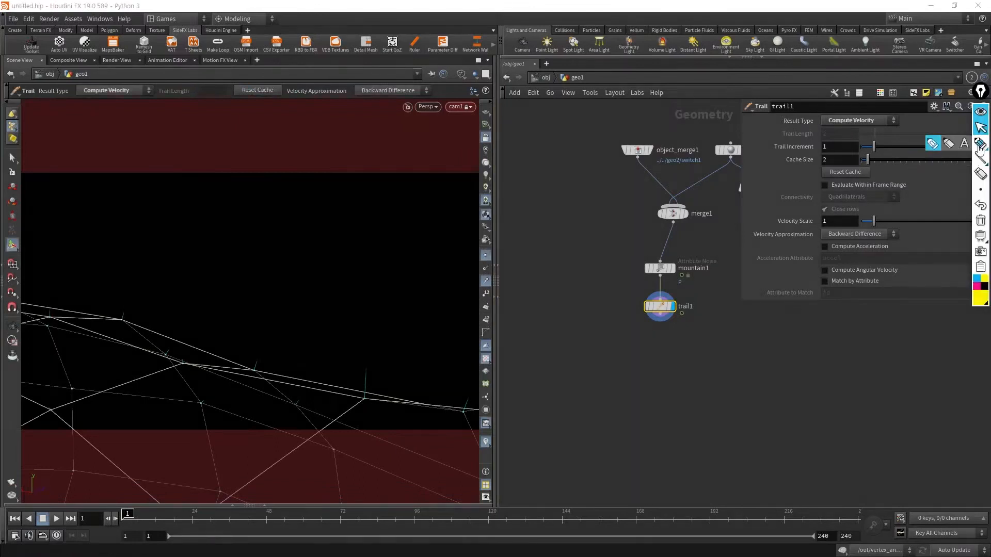
{"action": "left_click", "coordinate": [980, 145]}
{"action": "mouse_move", "coordinate": [359, 299]}
{"action": "left_mouse_down"}
{"action": "mouse_move", "coordinate": [356, 374]}
{"action": "mouse_move", "coordinate": [373, 364]}
{"action": "left_mouse_up"}
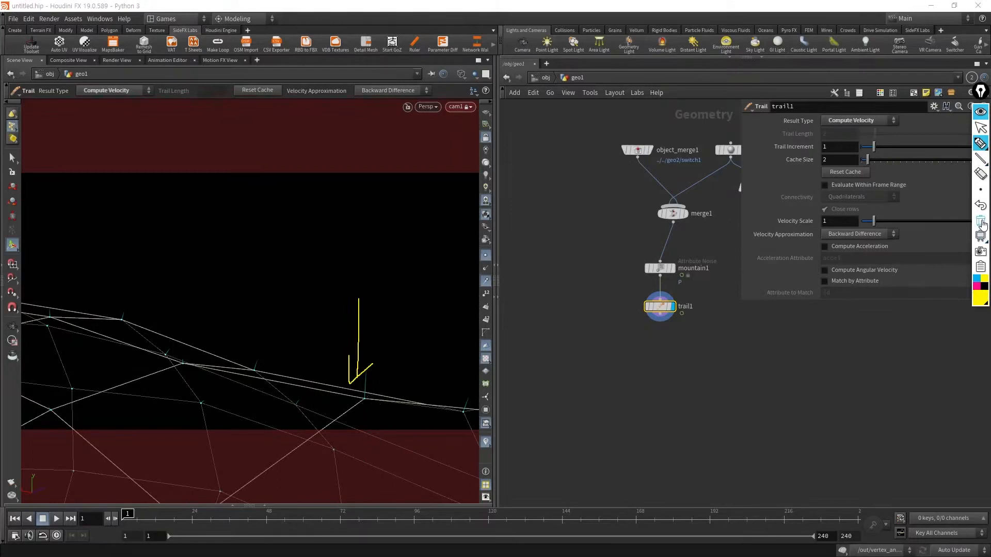
{"action": "left_click", "coordinate": [977, 221]}
{"action": "left_click", "coordinate": [981, 128]}
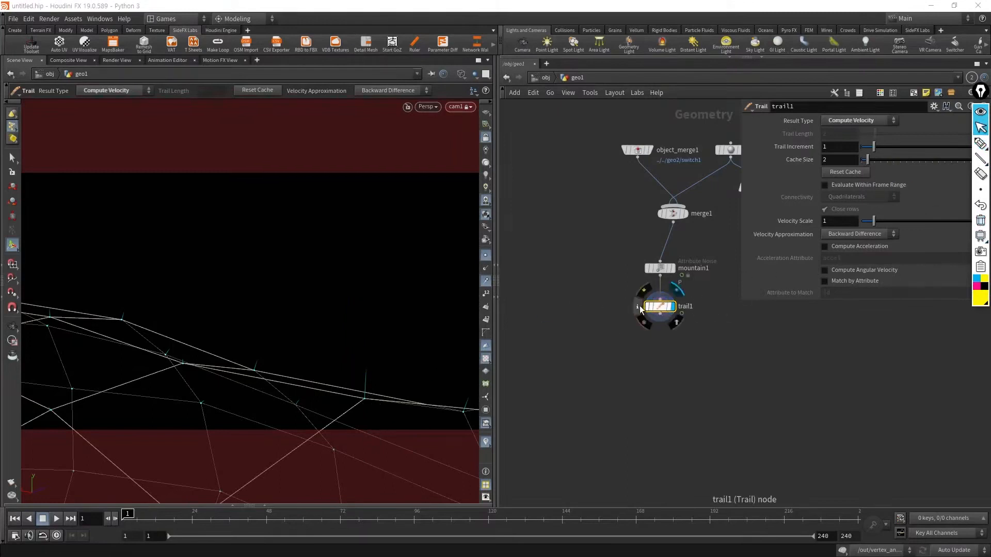
- Open trail1's node information, visualize its v point attribute in the viewport, and examine the vectors on the geometry up close
{"action": "middle_click", "coordinate": [663, 309]}
{"action": "middle_click", "coordinate": [636, 305]}
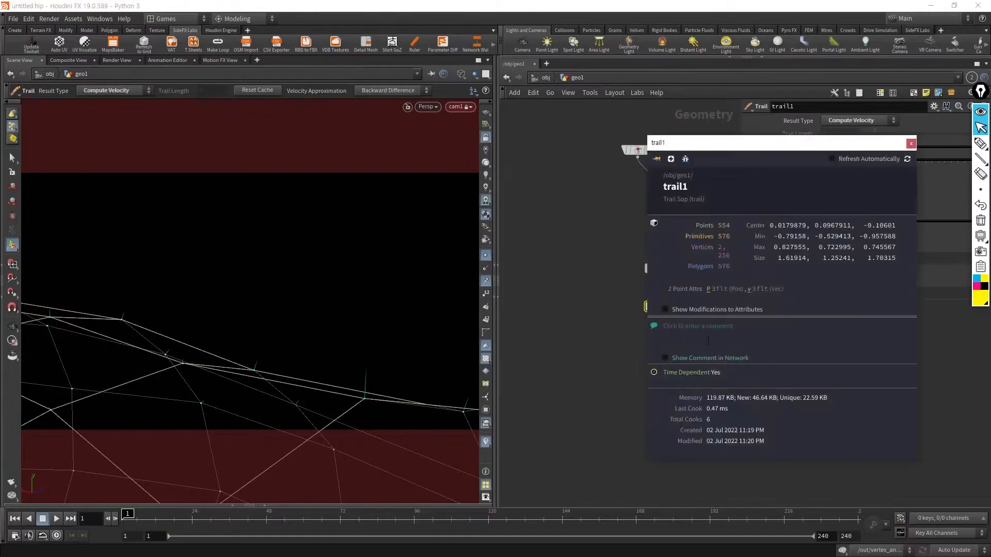
{"action": "left_click", "coordinate": [750, 291]}
{"action": "scroll", "coordinate": [243, 310], "scroll_direction": "down", "scroll_amount": 5}
{"action": "left_click_drag", "start_coordinate": [242, 310], "coordinate": [192, 324], "text": "alt"}
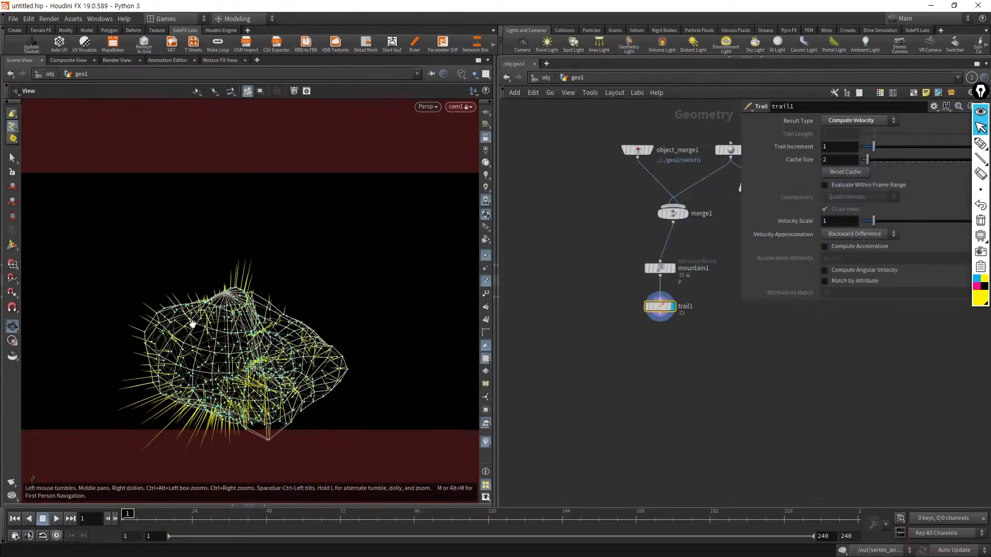
{"action": "right_click_drag", "start_coordinate": [192, 324], "coordinate": [323, 311], "text": "alt"}
{"action": "left_click_drag", "start_coordinate": [323, 311], "coordinate": [382, 327], "text": "alt"}
{"action": "key", "text": "Escape"}
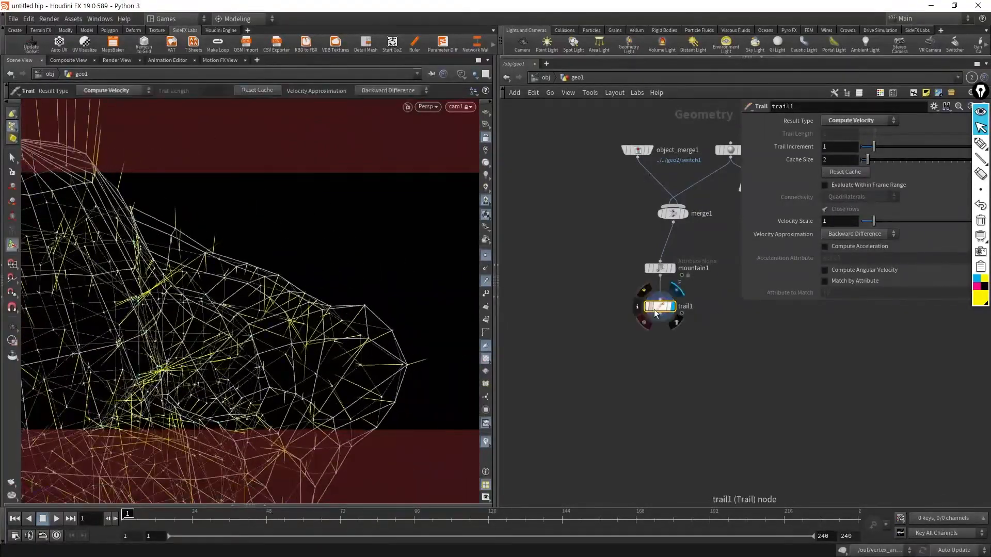
- Turn off the v attribute visualization and display point numbers, examining them near the peak of the geometry
{"action": "left_click", "coordinate": [638, 307]}
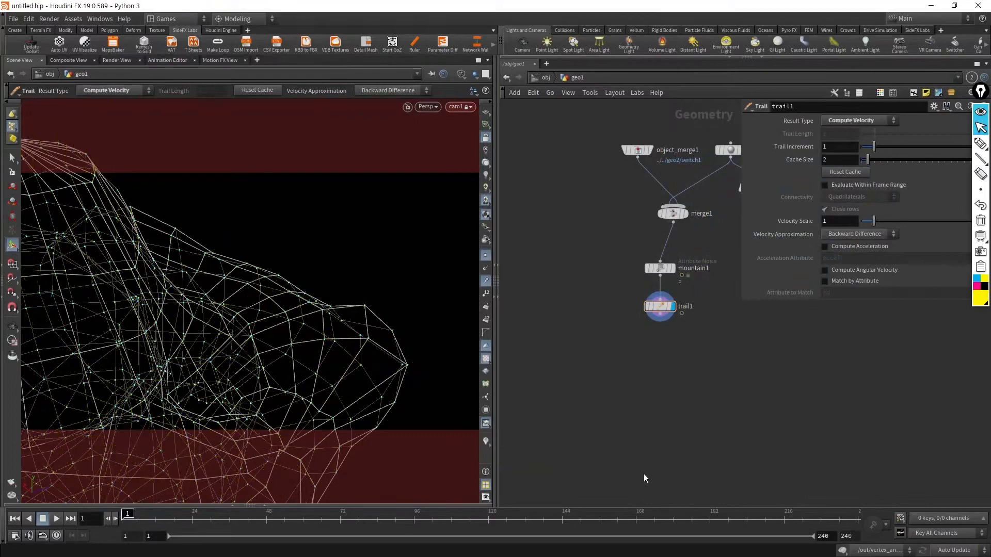
{"action": "left_click_drag", "start_coordinate": [166, 285], "coordinate": [290, 374], "text": "alt"}
{"action": "right_click_drag", "start_coordinate": [289, 374], "coordinate": [212, 386], "text": "alt"}
{"action": "middle_click_drag", "start_coordinate": [211, 386], "coordinate": [235, 303], "text": "alt"}
{"action": "right_click_drag", "start_coordinate": [235, 303], "coordinate": [375, 310], "text": "alt"}
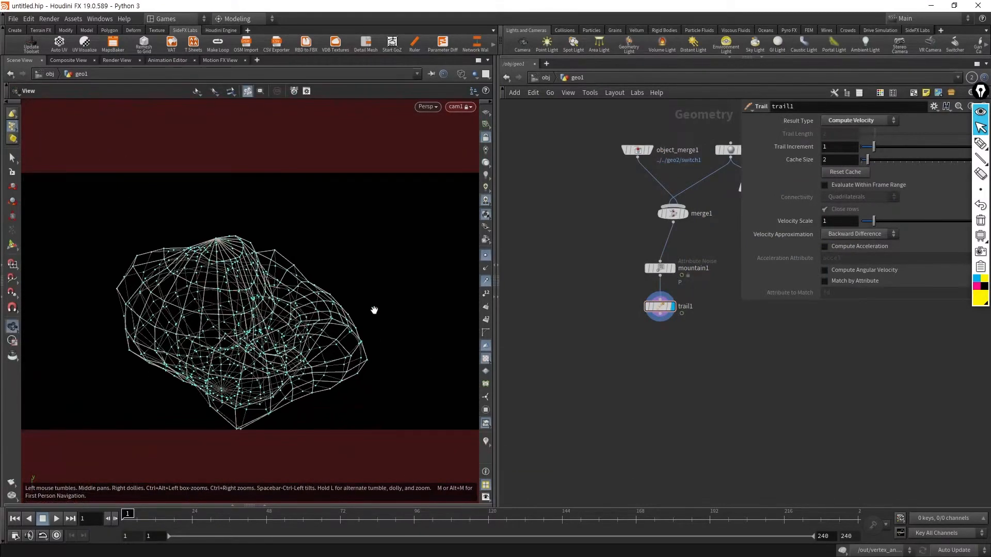
{"action": "left_click", "coordinate": [486, 293]}
{"action": "right_click_drag", "start_coordinate": [221, 320], "coordinate": [347, 334], "text": "alt"}
{"action": "left_click_drag", "start_coordinate": [347, 334], "coordinate": [291, 278], "text": "alt"}
{"action": "key", "text": "Return"}
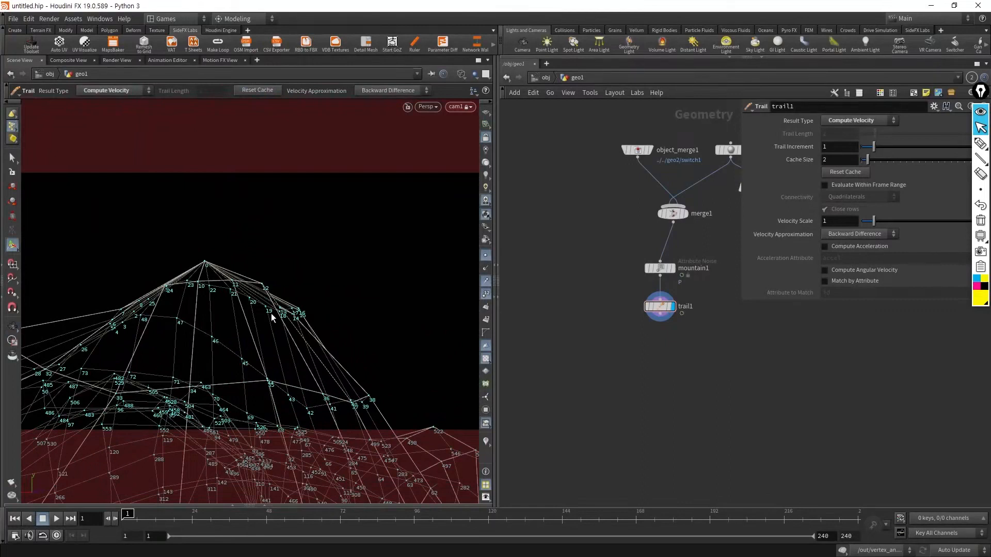
- Switch to geometry selection mode and display primitive normals on the wireframe
{"action": "key", "text": "s"}
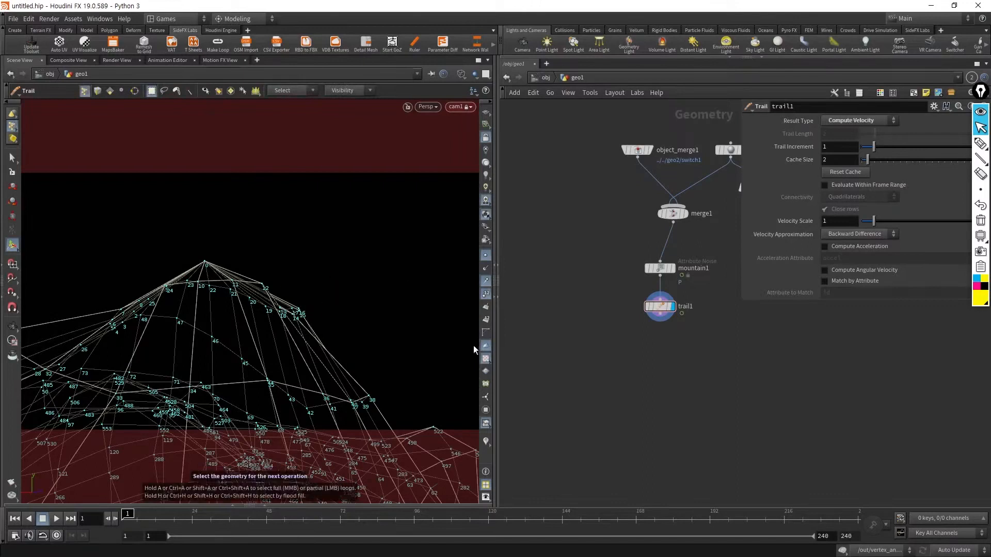
{"action": "left_click", "coordinate": [484, 309]}
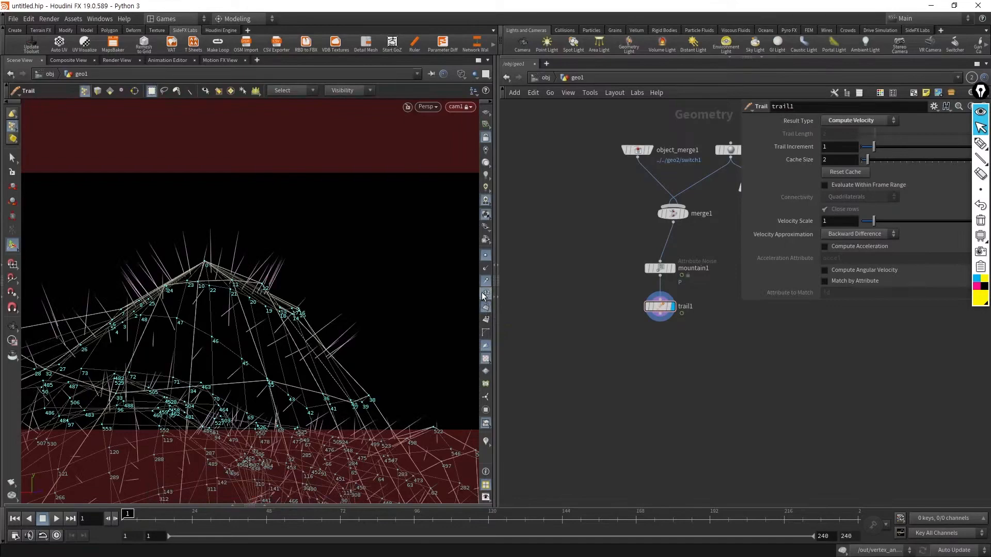
- Hide the point numbers in the viewport and display the primitive numbers on the mesh instead
{"action": "left_click", "coordinate": [486, 293]}
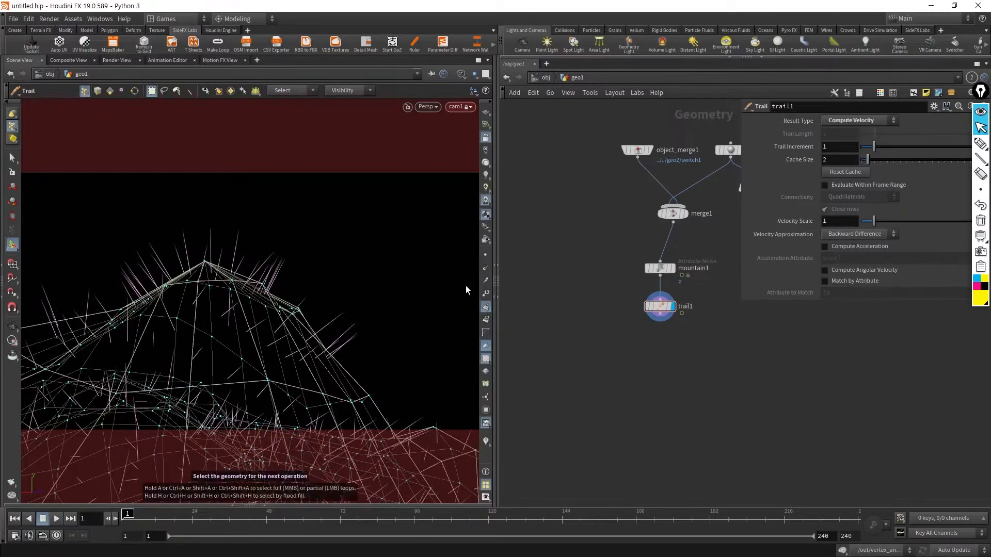
{"action": "key", "text": "Escape"}
{"action": "left_click_drag", "start_coordinate": [421, 324], "coordinate": [323, 311]}
{"action": "left_click", "coordinate": [486, 319]}
{"action": "left_click_drag", "start_coordinate": [394, 339], "coordinate": [451, 354]}
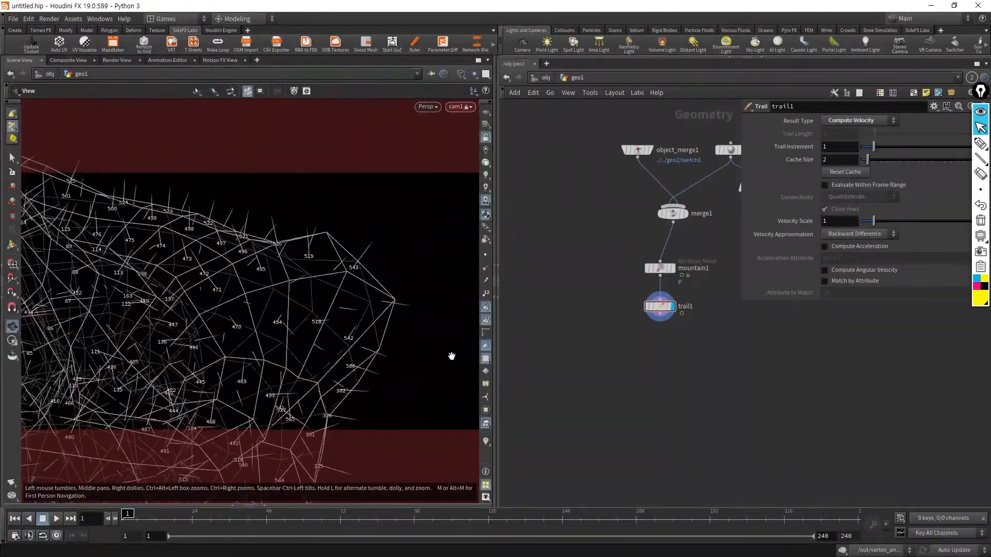
- Turn on the viewport visualizers to draw the v velocity vectors and review the list of visualizers
{"action": "left_click", "coordinate": [485, 371]}
{"action": "left_click", "coordinate": [485, 442]}
{"action": "right_click", "coordinate": [486, 443]}
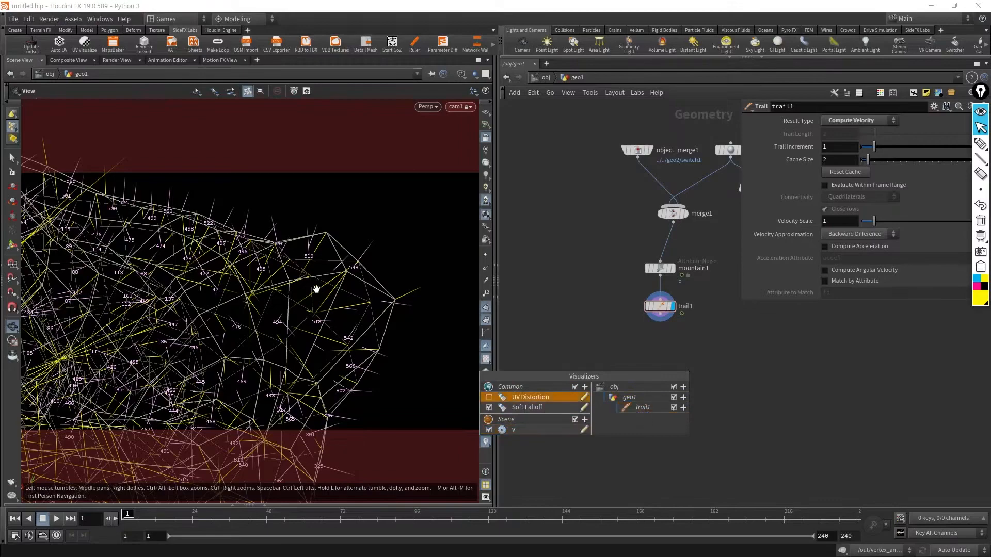
{"action": "left_click", "coordinate": [417, 362]}
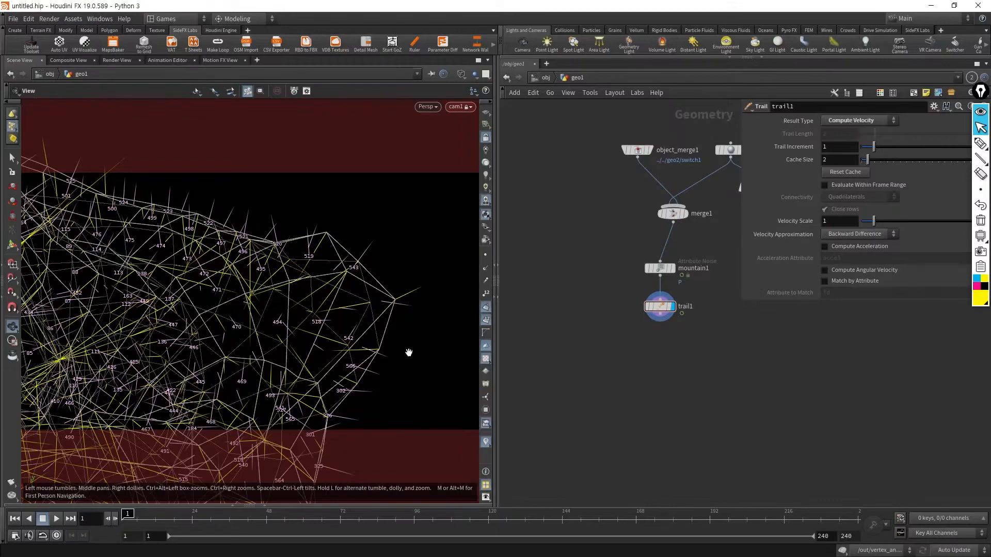
- Unlock cam1 from the viewport navigation and switch to a free perspective view of the whole mesh
{"action": "right_click_drag", "start_coordinate": [409, 353], "coordinate": [317, 332]}
{"action": "left_click_drag", "start_coordinate": [317, 333], "coordinate": [339, 352]}
{"action": "left_click", "coordinate": [486, 138]}
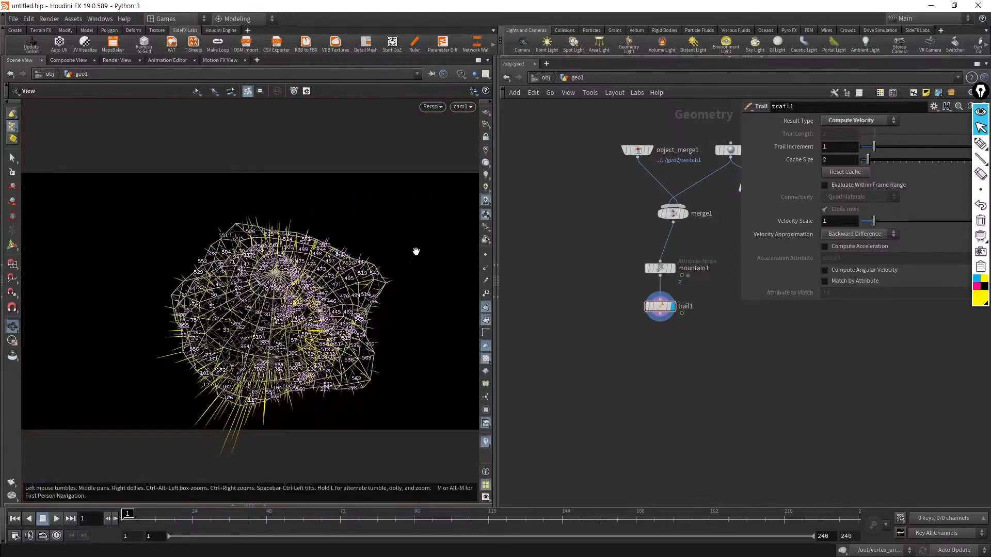
{"action": "left_click_drag", "start_coordinate": [397, 333], "coordinate": [386, 313]}
{"action": "right_click_drag", "start_coordinate": [386, 314], "coordinate": [372, 370]}
{"action": "middle_click_drag", "start_coordinate": [371, 370], "coordinate": [308, 354]}
{"action": "left_click_drag", "start_coordinate": [308, 354], "coordinate": [283, 318]}
{"action": "right_click_drag", "start_coordinate": [283, 319], "coordinate": [487, 374]}
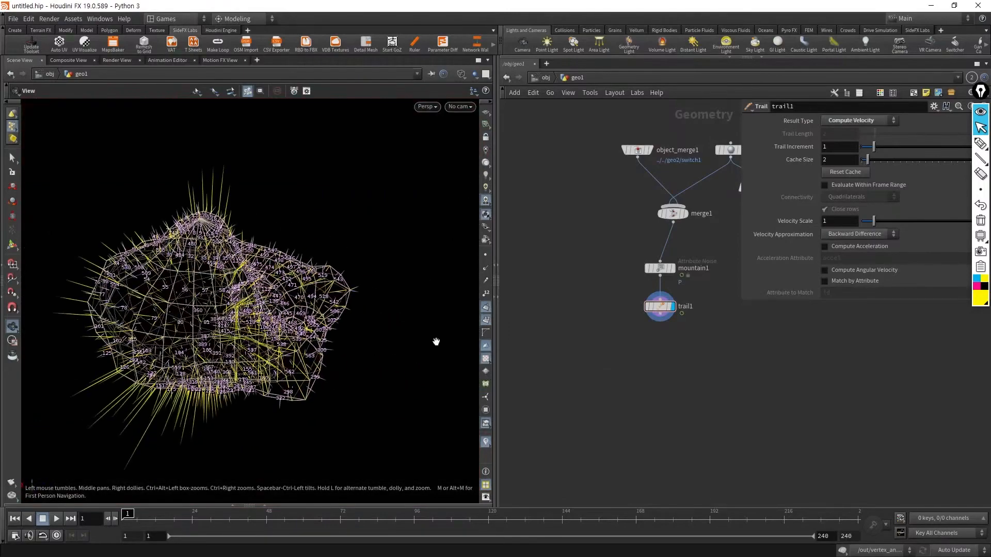
- Hide the primitive numbers and primitive normals, leaving the velocity vectors on the wireframe mesh
{"action": "left_click", "coordinate": [486, 321]}
{"action": "left_click", "coordinate": [486, 308]}
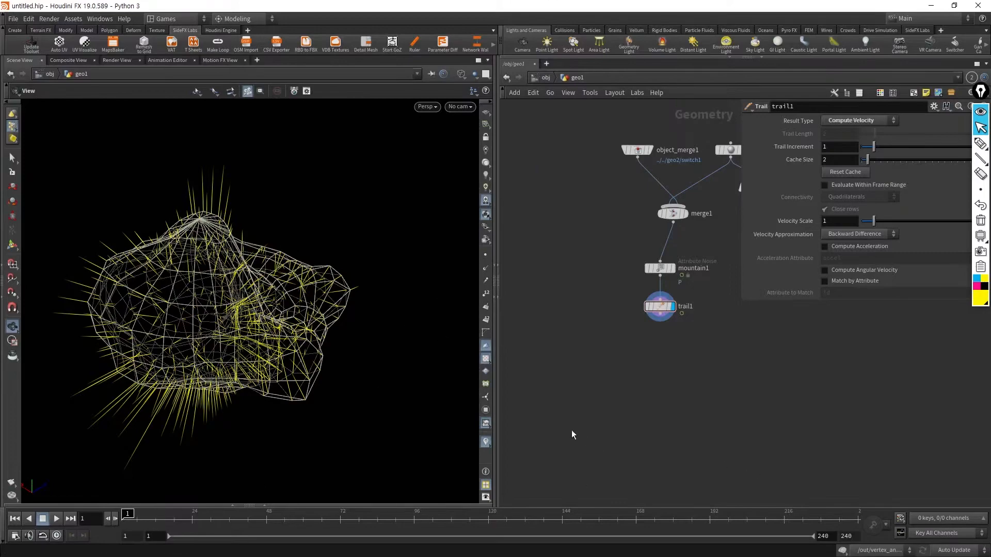
{"action": "left_click_drag", "start_coordinate": [243, 356], "coordinate": [356, 277]}
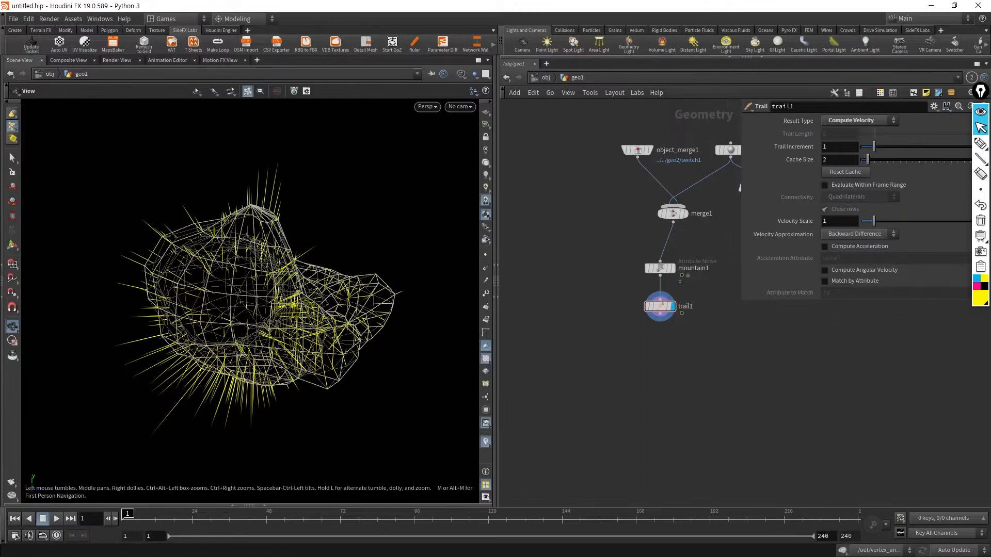
- Disable simulations and switch the update mode to Manual, and return the update mode to Auto Update
{"action": "left_click", "coordinate": [843, 552]}
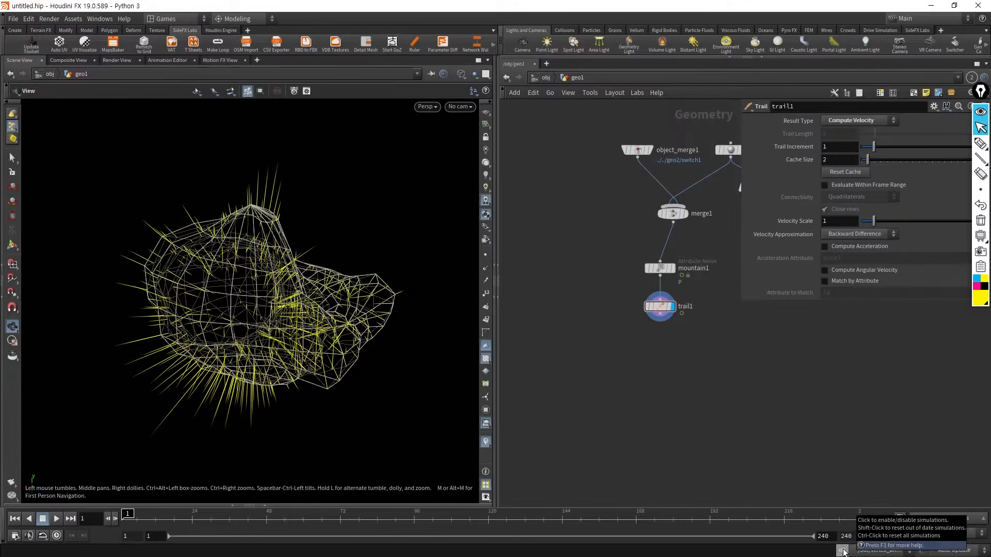
{"action": "left_click", "coordinate": [947, 549]}
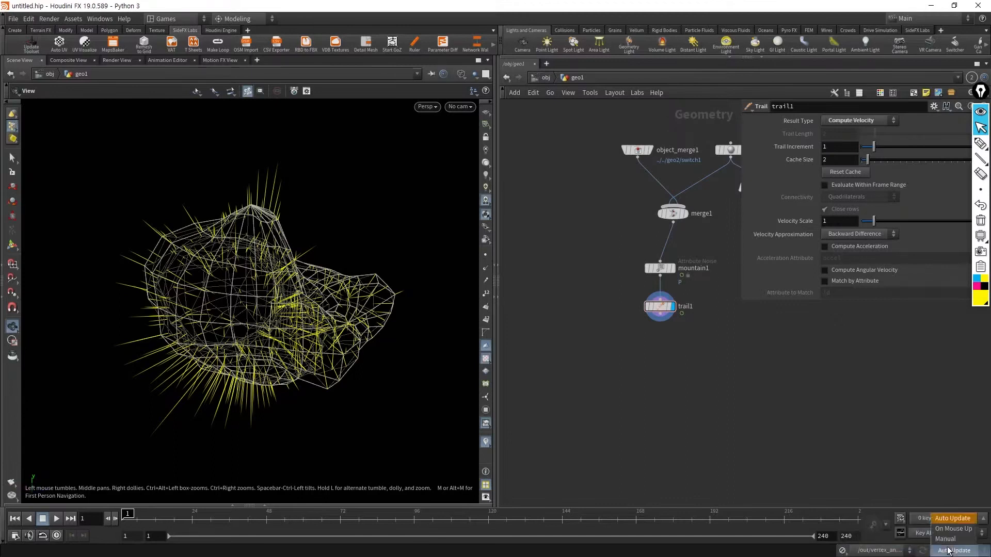
{"action": "left_click", "coordinate": [949, 541]}
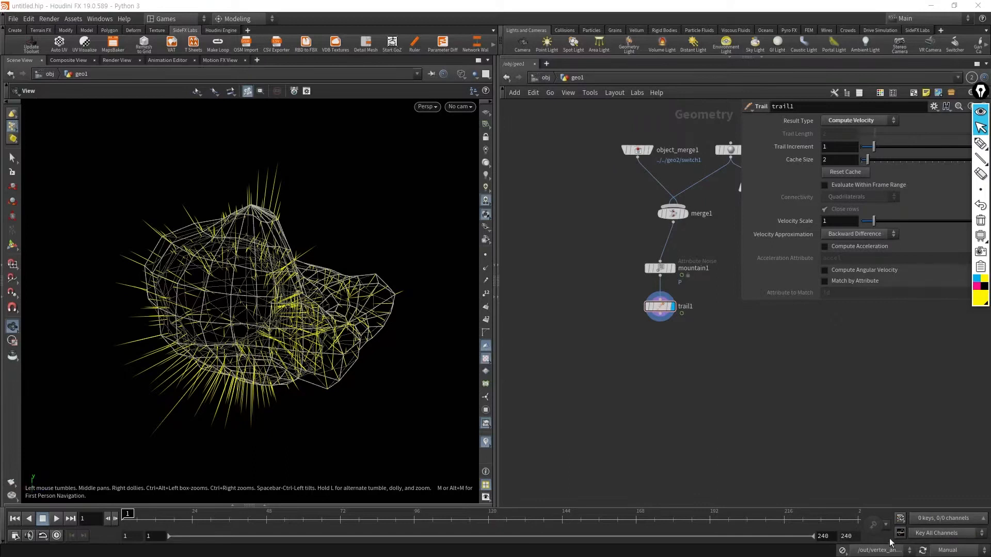
{"action": "left_click", "coordinate": [948, 550]}
{"action": "left_click", "coordinate": [940, 521]}
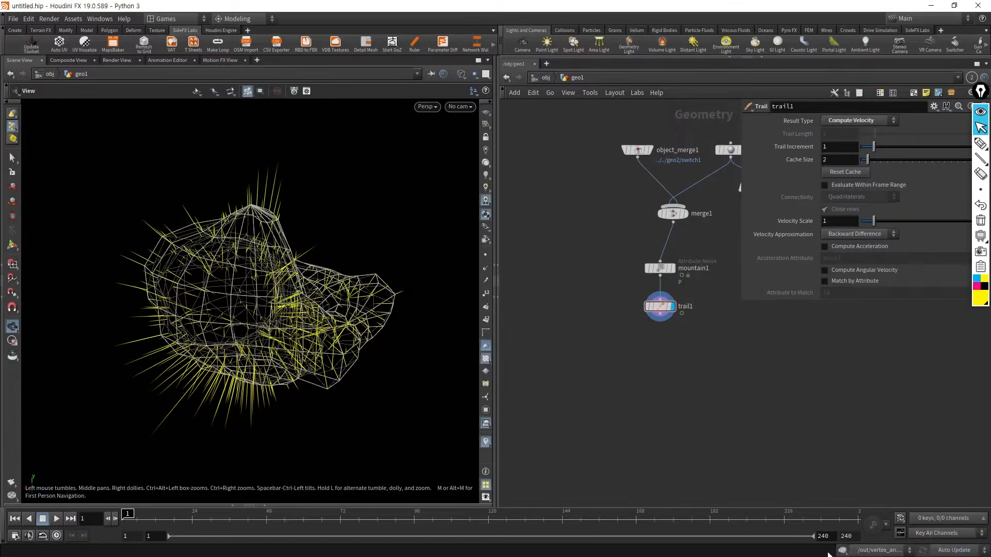
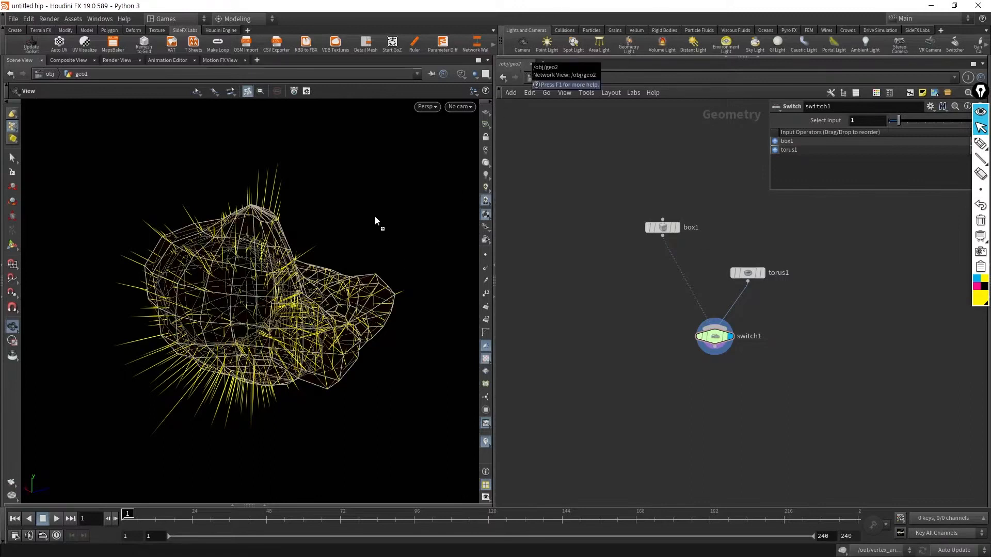
- Tear off the geo2 network pane tab into a floating window and move it over the viewport
{"action": "right_click", "coordinate": [515, 70]}
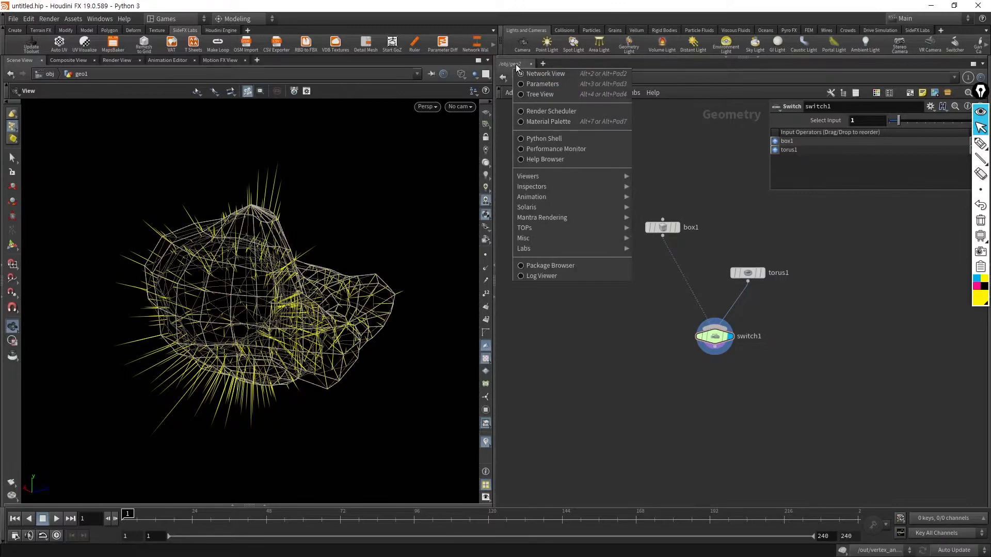
{"action": "left_click", "coordinate": [580, 327]}
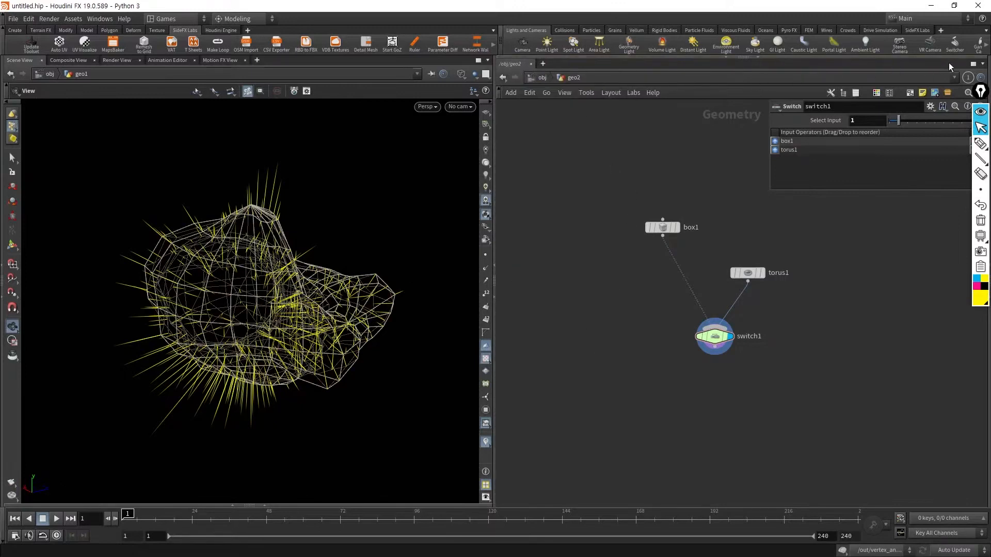
{"action": "left_click", "coordinate": [982, 64]}
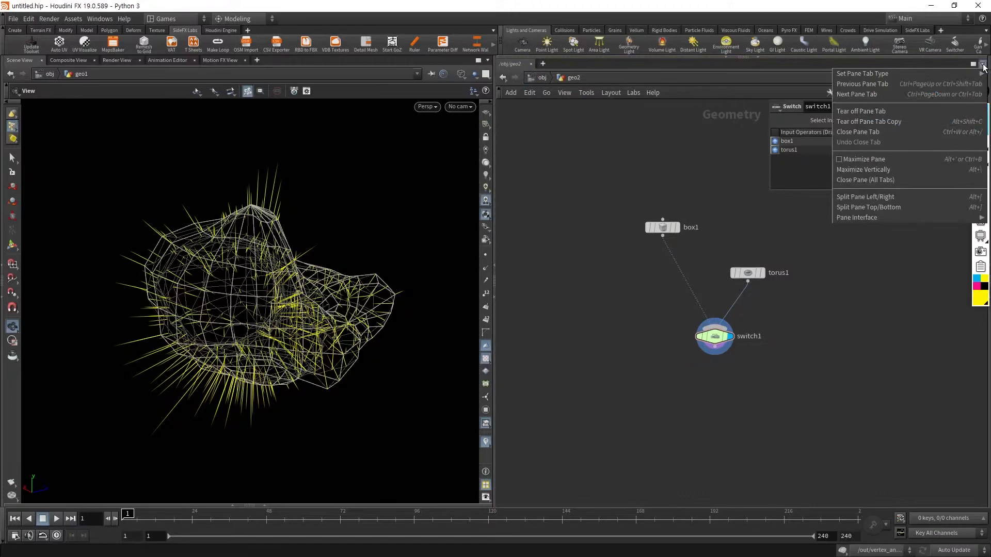
{"action": "left_click", "coordinate": [930, 111]}
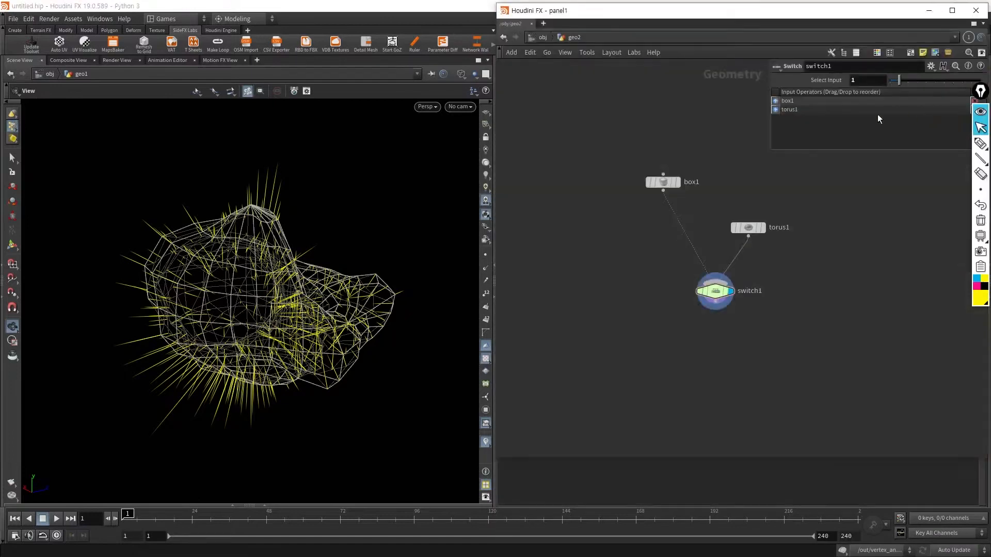
{"action": "left_click_drag", "start_coordinate": [649, 17], "coordinate": [475, 136]}
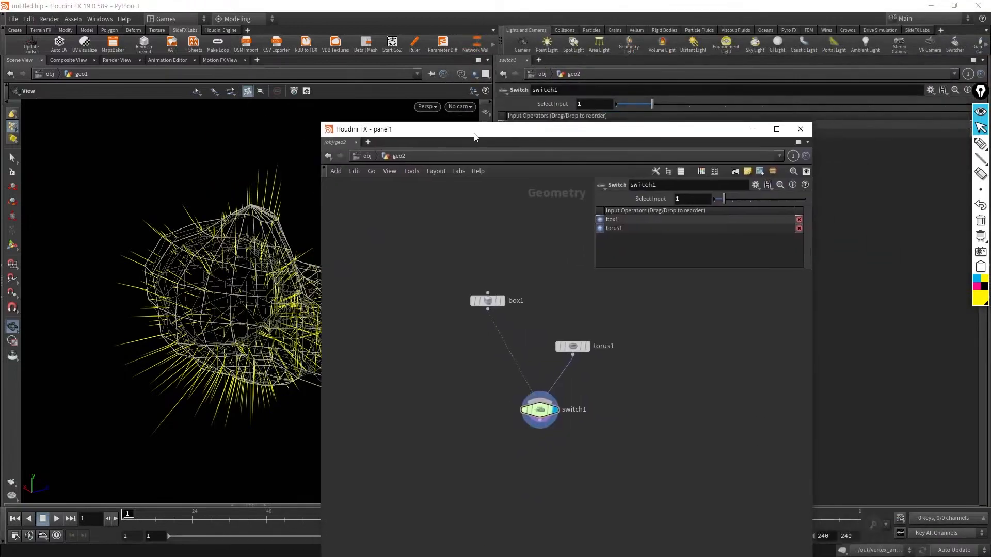
{"action": "left_click_drag", "start_coordinate": [370, 130], "coordinate": [411, 53]}
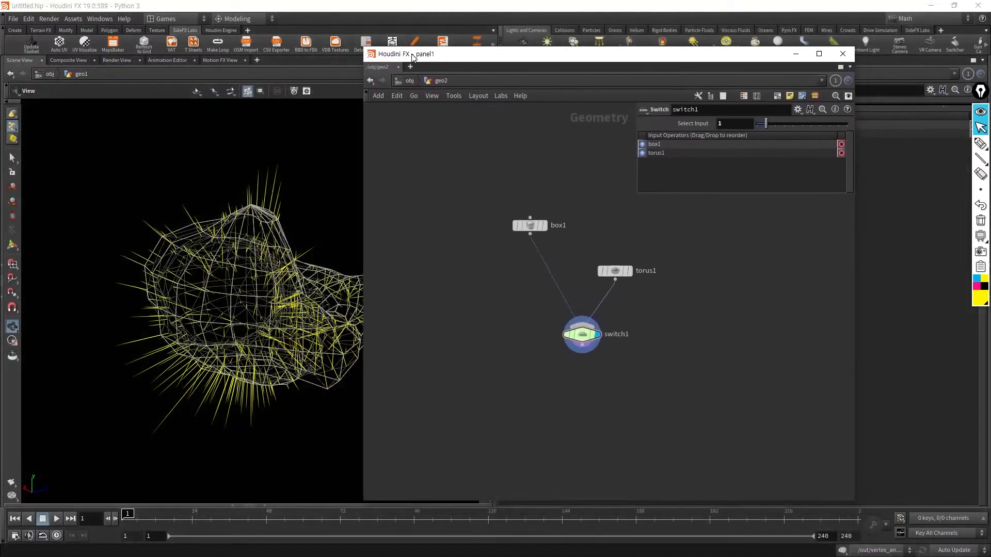
- Reposition the floating geo2 network panel and close it
{"action": "left_click", "coordinate": [849, 68]}
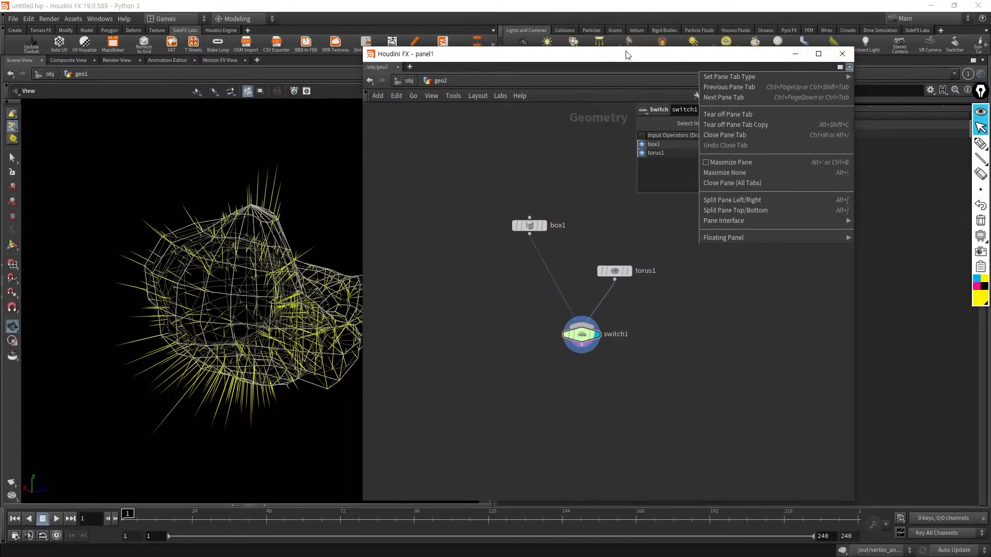
{"action": "left_click_drag", "start_coordinate": [627, 55], "coordinate": [519, 74]}
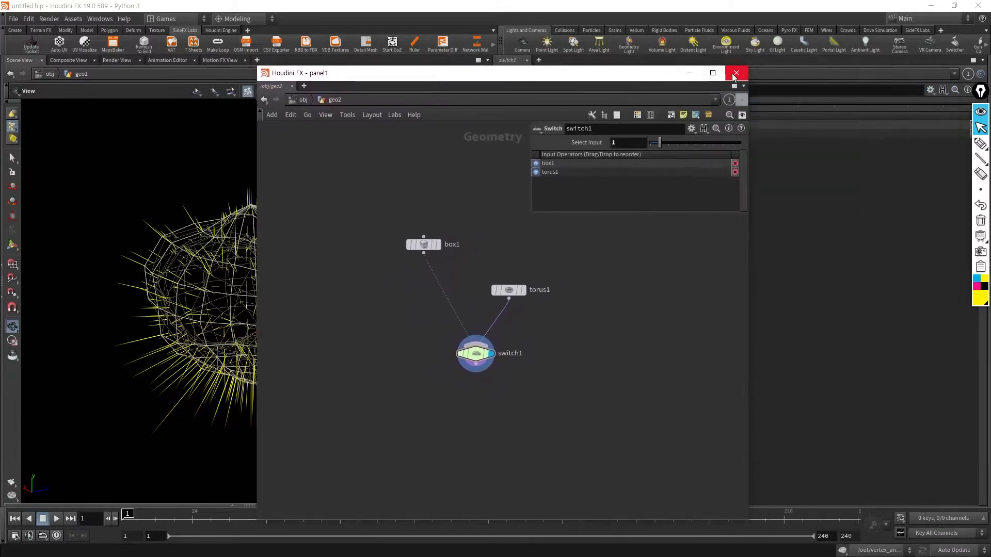
{"action": "left_click", "coordinate": [734, 75]}
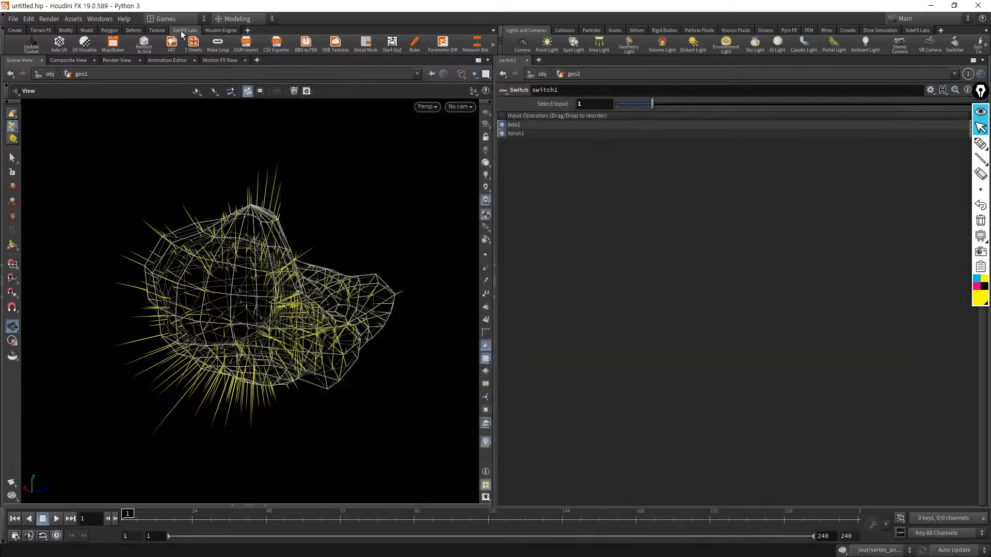
- Split the switch1 parameter pane left/right and assign the new pane to link group 2
{"action": "left_click", "coordinate": [982, 60]}
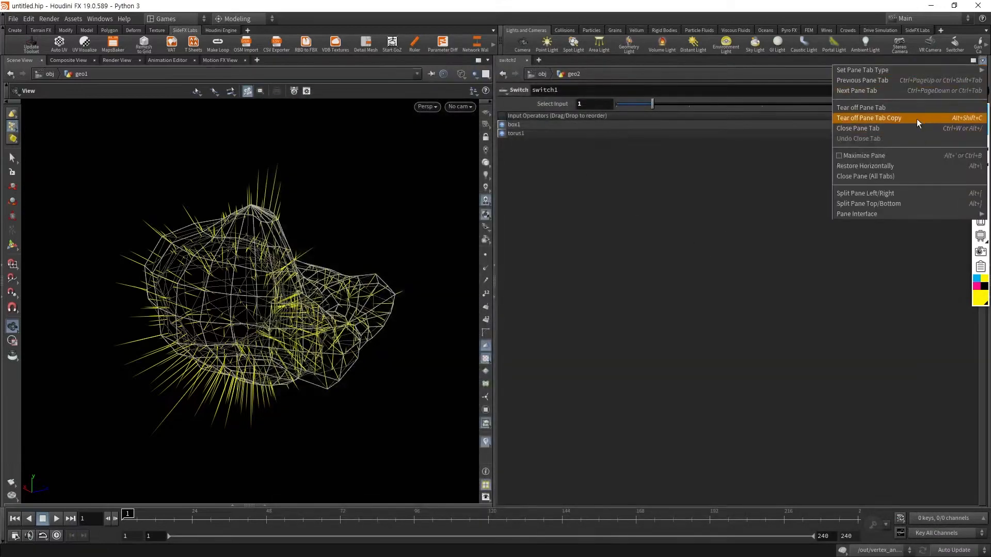
{"action": "left_click", "coordinate": [771, 236]}
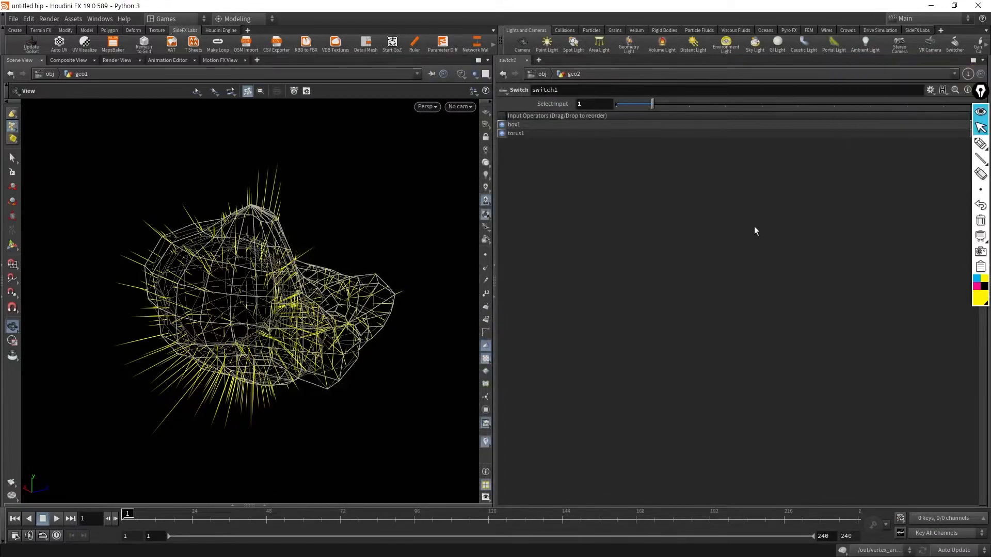
{"action": "key", "text": "alt+bracketleft"}
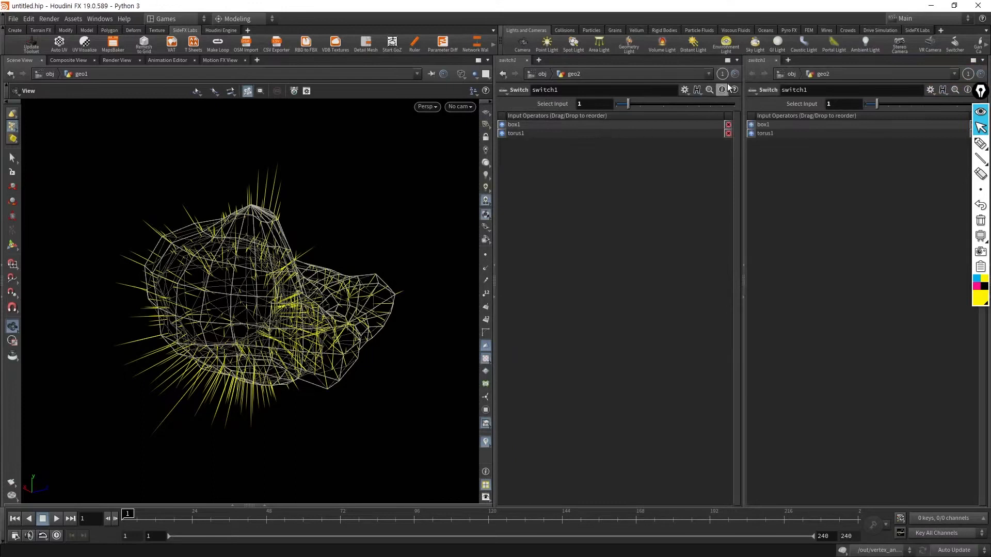
{"action": "left_click", "coordinate": [967, 74]}
{"action": "left_click", "coordinate": [944, 125]}
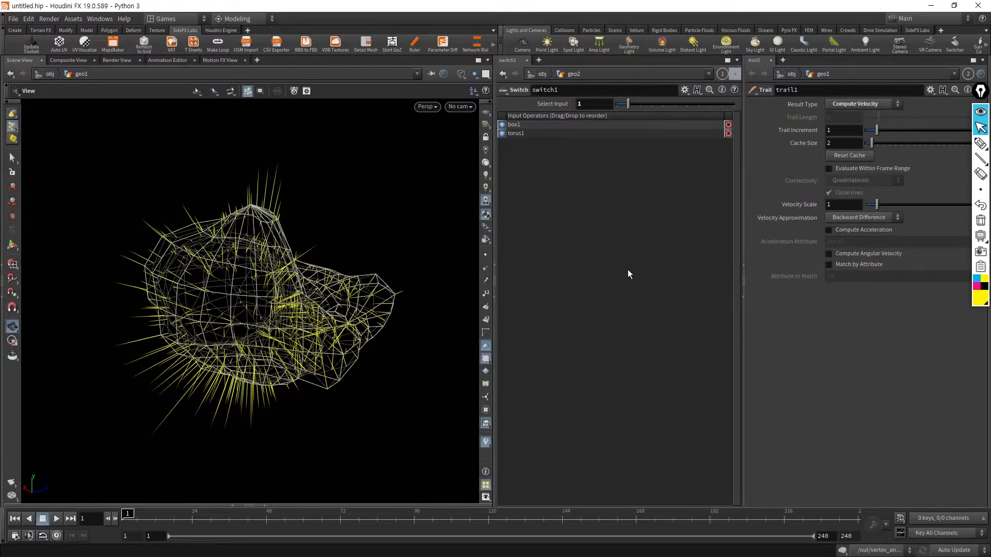
- Maximize the parameter pane to fill the window and restore it to its docked size
{"action": "key", "text": "ctrl+z"}
{"action": "left_click", "coordinate": [737, 60]}
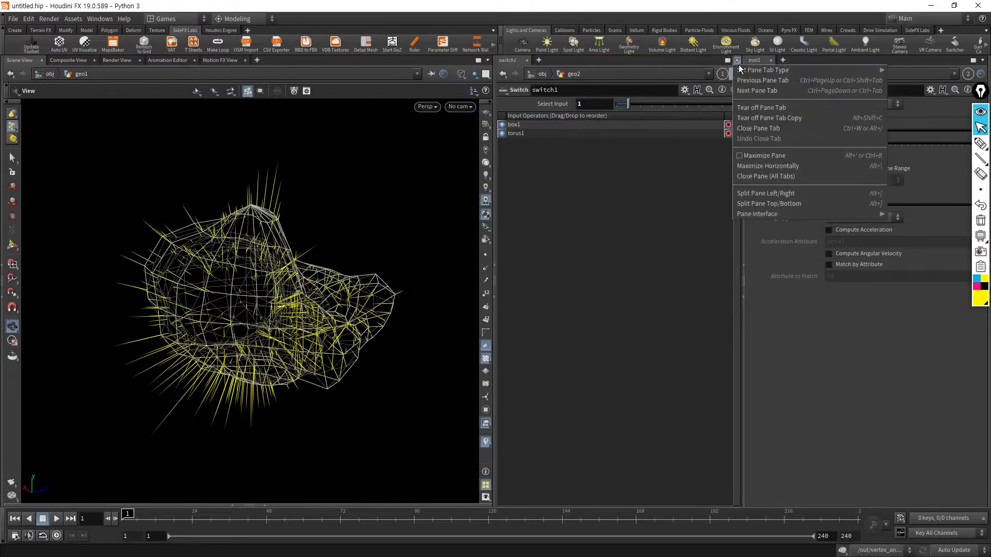
{"action": "left_click", "coordinate": [728, 61]}
{"action": "left_click", "coordinate": [728, 60]}
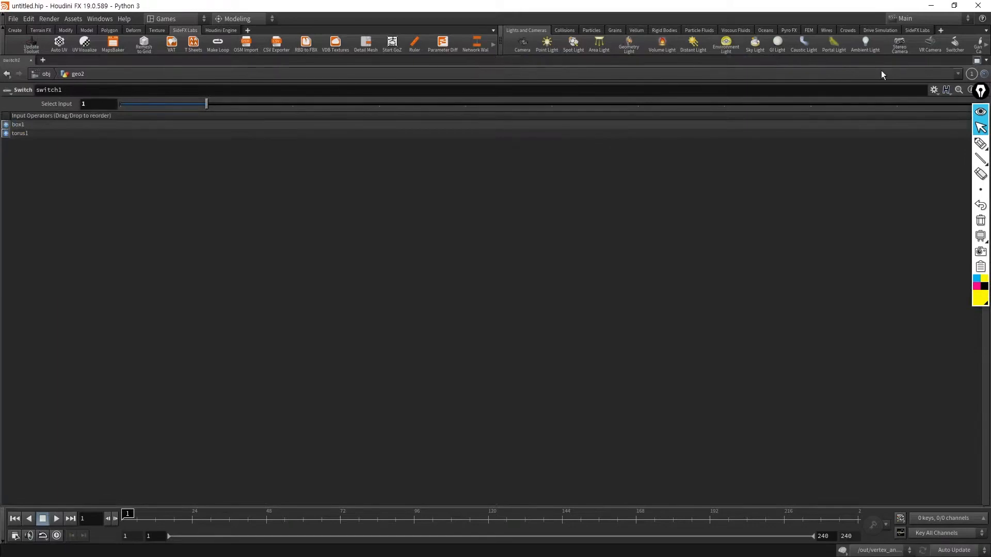
{"action": "left_click", "coordinate": [977, 61]}
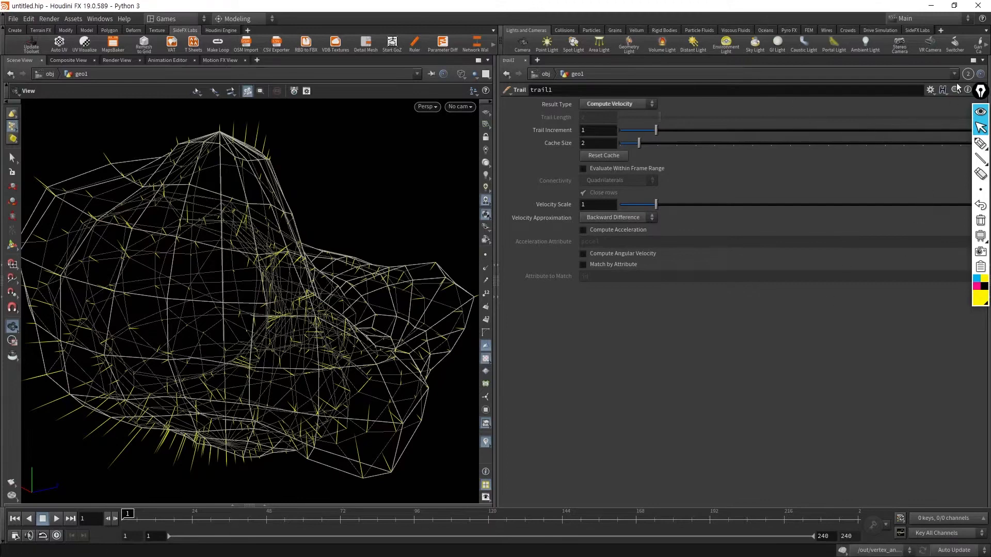
{"action": "left_click", "coordinate": [973, 61]}
{"action": "left_click", "coordinate": [973, 61]}
- Split the trail1 parameter pane top/bottom and replace the lower pane's parameters with a Network View
{"action": "left_click", "coordinate": [983, 61]}
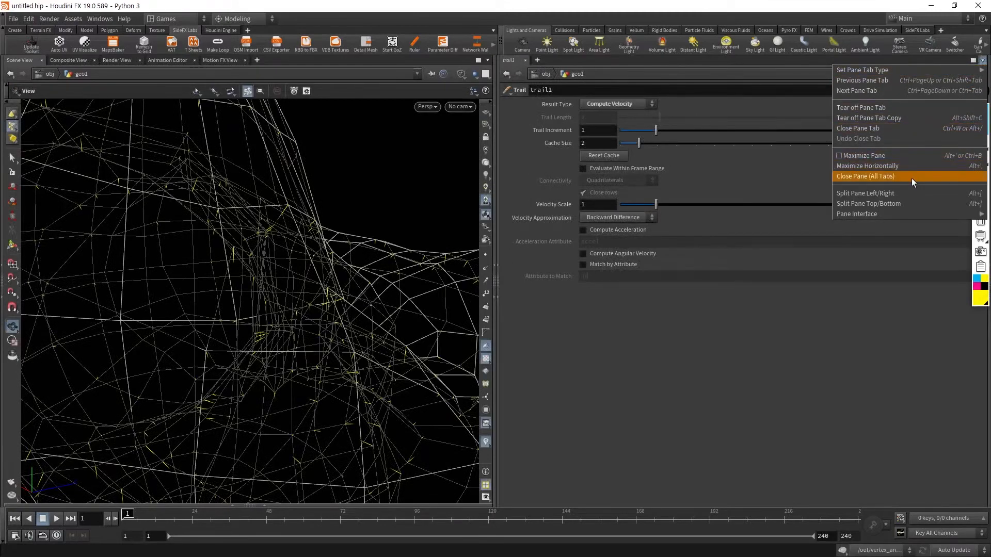
{"action": "left_click", "coordinate": [901, 205]}
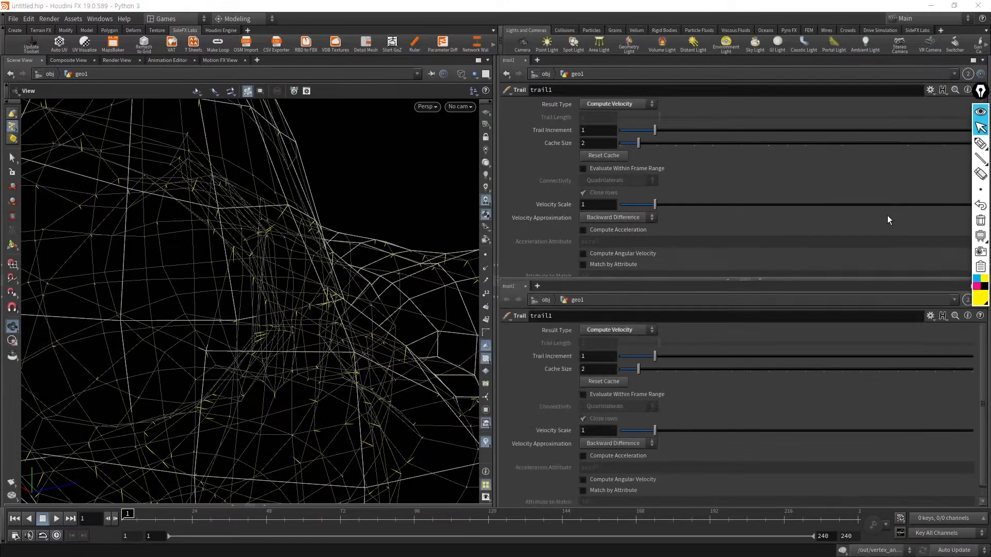
{"action": "left_click", "coordinate": [538, 287]}
{"action": "mouse_move", "coordinate": [566, 308]}
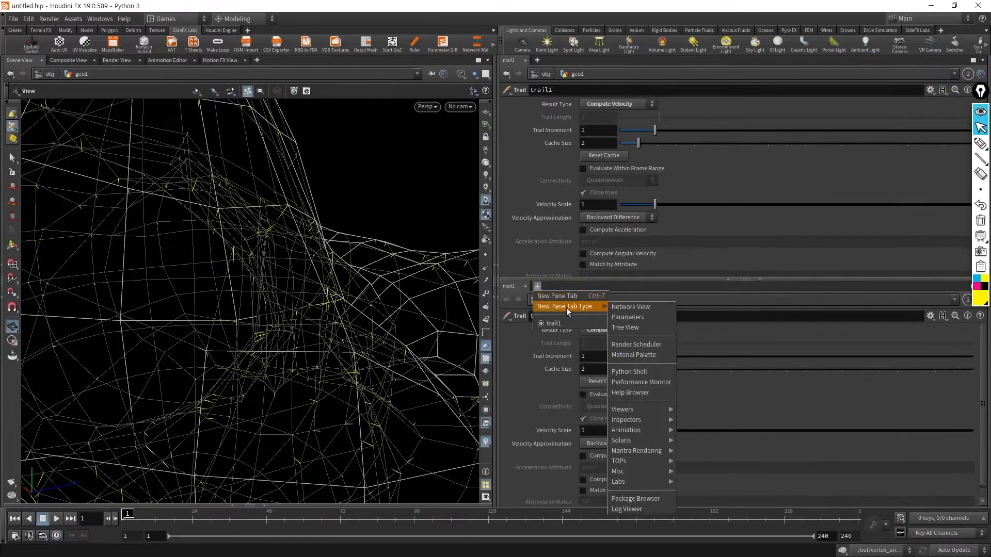
{"action": "left_click", "coordinate": [623, 308]}
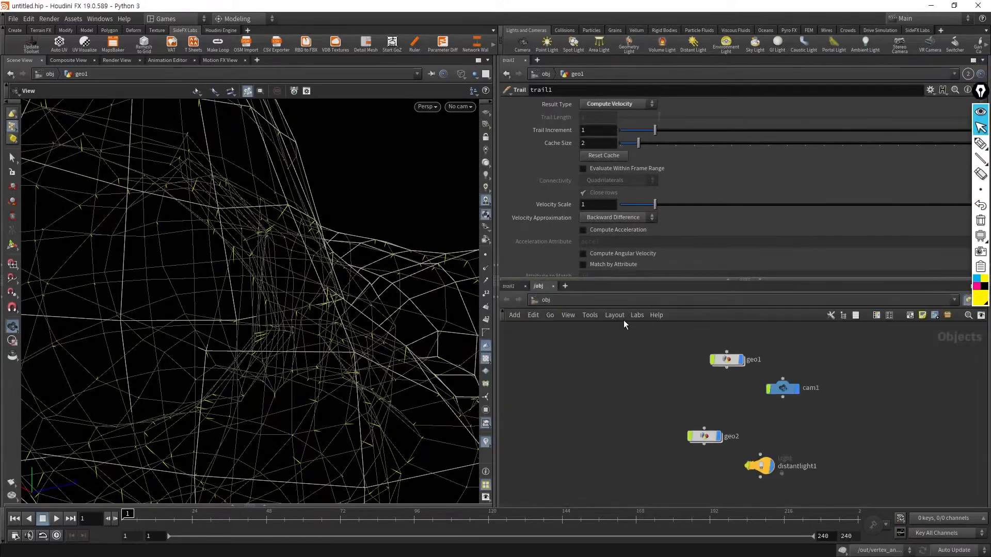
{"action": "left_click", "coordinate": [525, 286]}
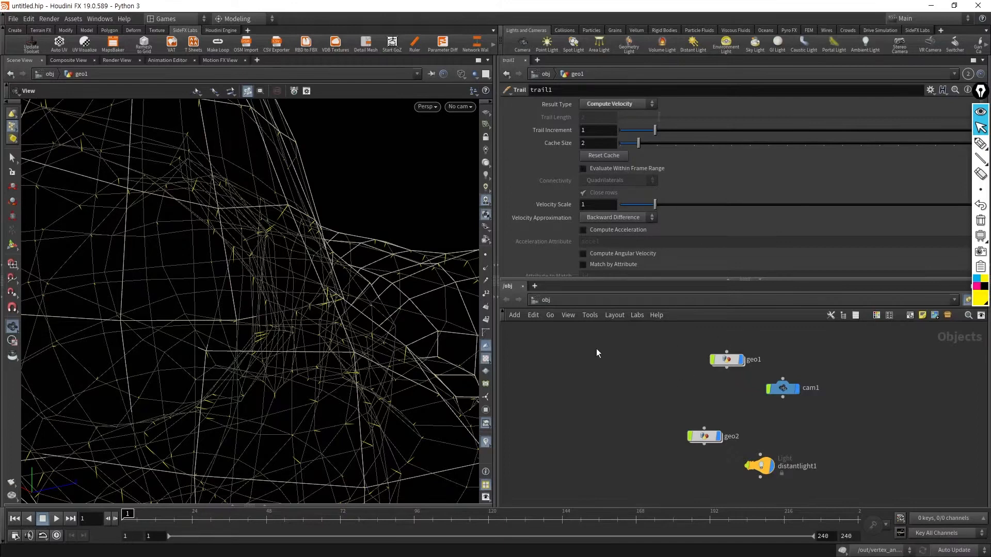
- Switch the network view to the ROPs context and collapse the trail1 parameter pane, showing node parameters inside the network view
{"action": "key", "text": "n"}
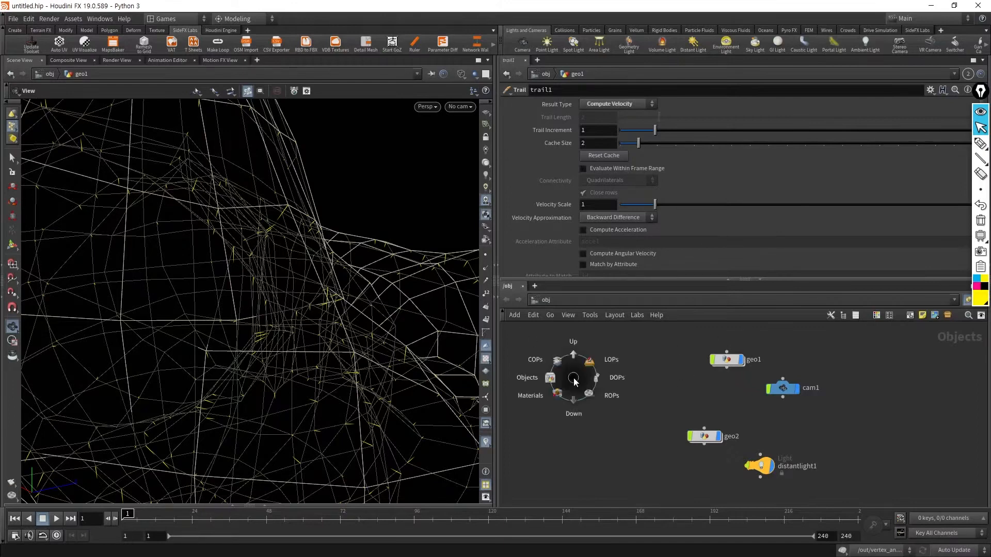
{"action": "left_click", "coordinate": [606, 407]}
{"action": "middle_click_drag", "start_coordinate": [610, 450], "coordinate": [580, 402]}
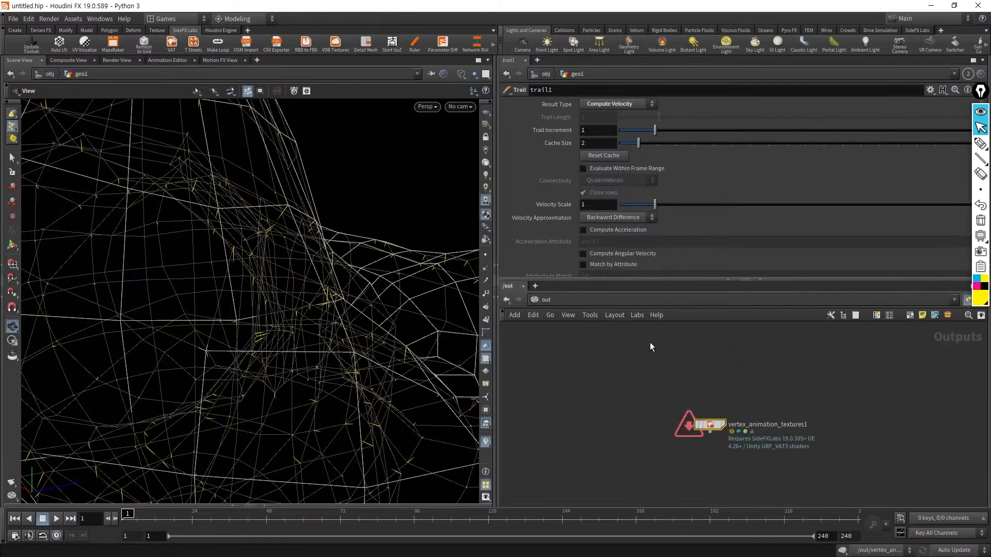
{"action": "left_click", "coordinate": [728, 280]}
{"action": "key", "text": "p"}
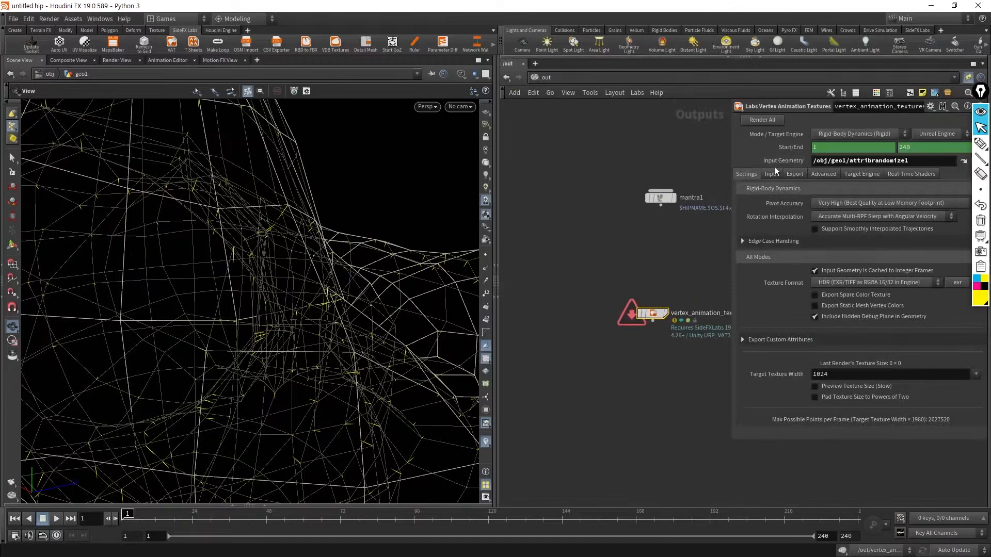
- Look through the Export, Input, Advanced, Target Engine and main settings of vertex_animation_textures1
{"action": "left_click", "coordinate": [795, 174]}
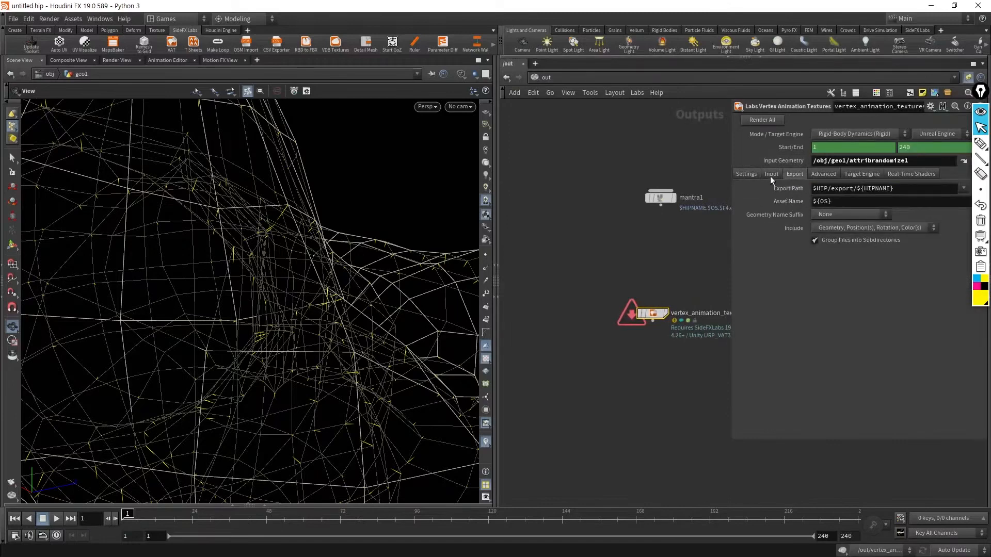
{"action": "left_click", "coordinate": [771, 174]}
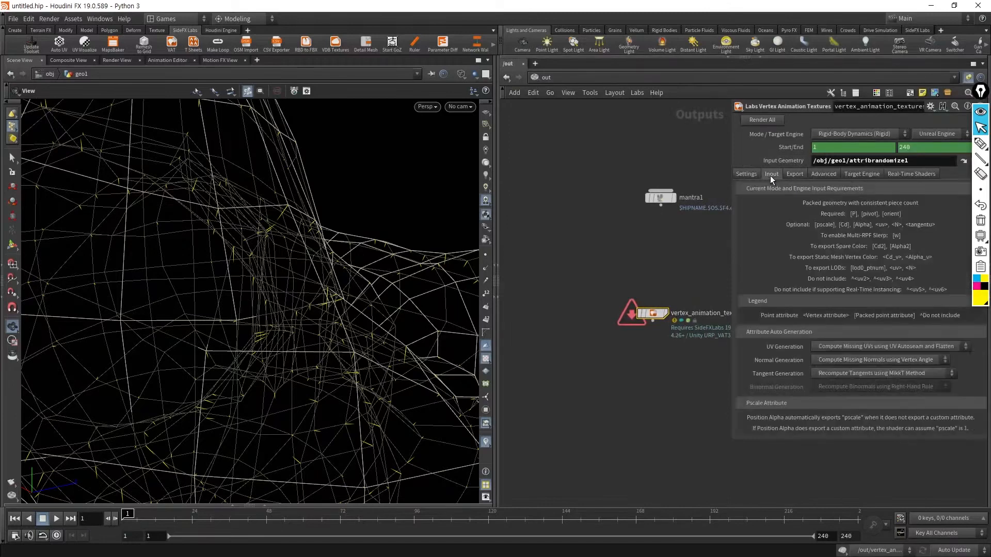
{"action": "left_click", "coordinate": [819, 176]}
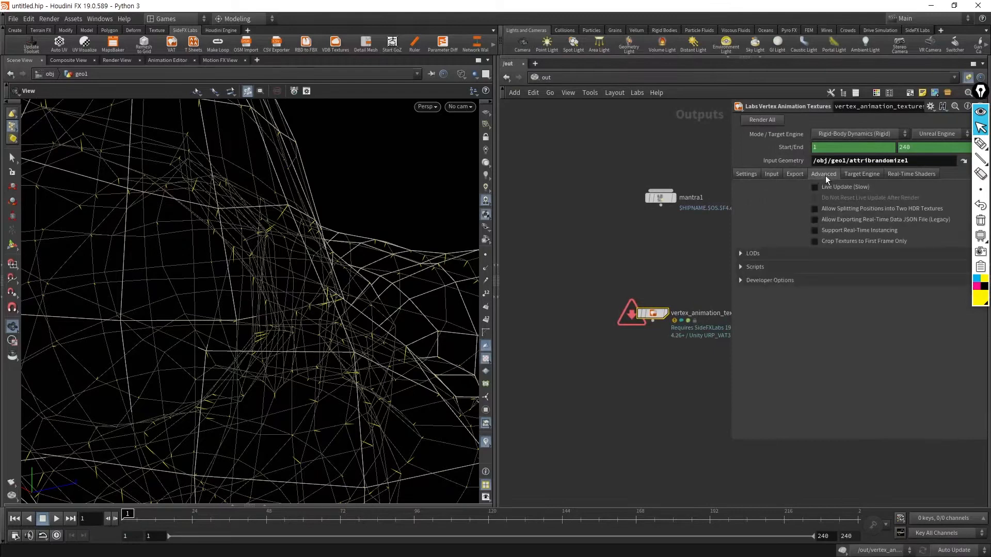
{"action": "left_click", "coordinate": [844, 176]}
{"action": "left_click", "coordinate": [736, 174]}
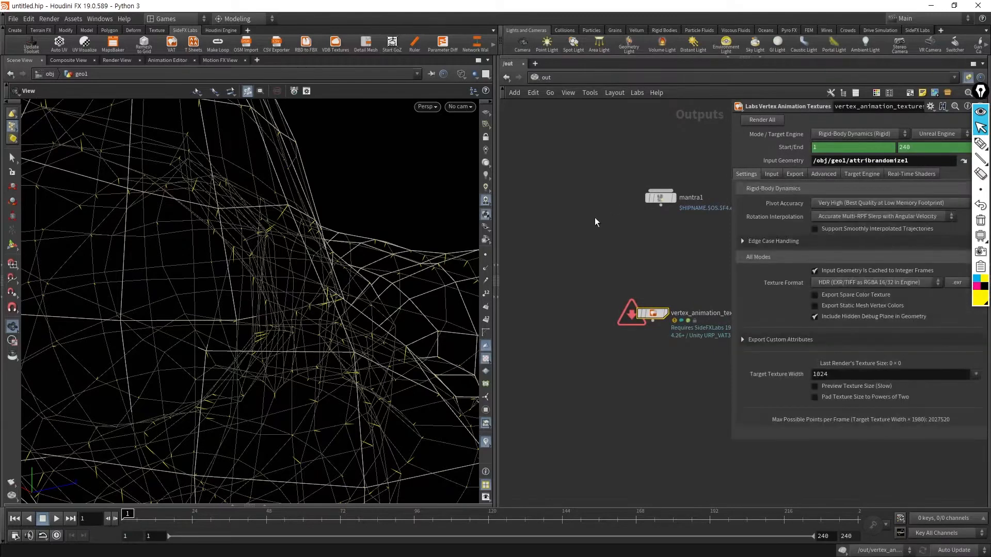
- Add a Labs RBD to FBX node below mantra1 in the outputs network and expand its Root Transform parameters
{"action": "key", "text": "Tab"}
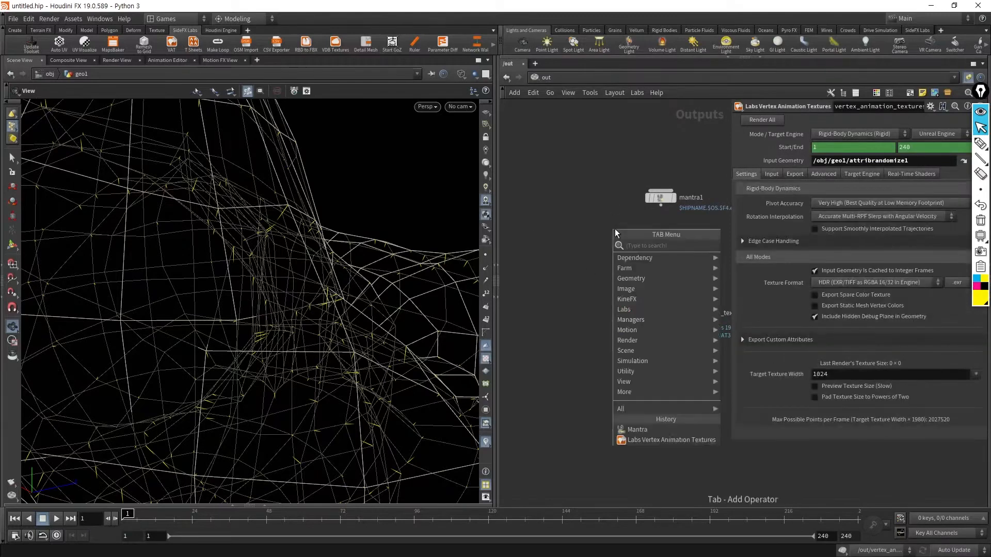
{"action": "type", "text": "rbd to"}
{"action": "key", "text": "Return"}
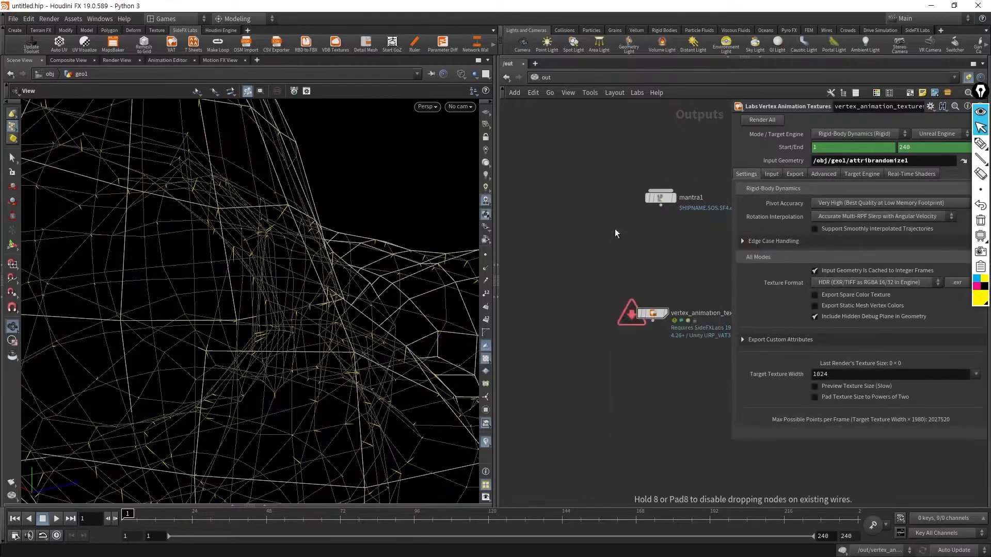
{"action": "left_click", "coordinate": [755, 289]}
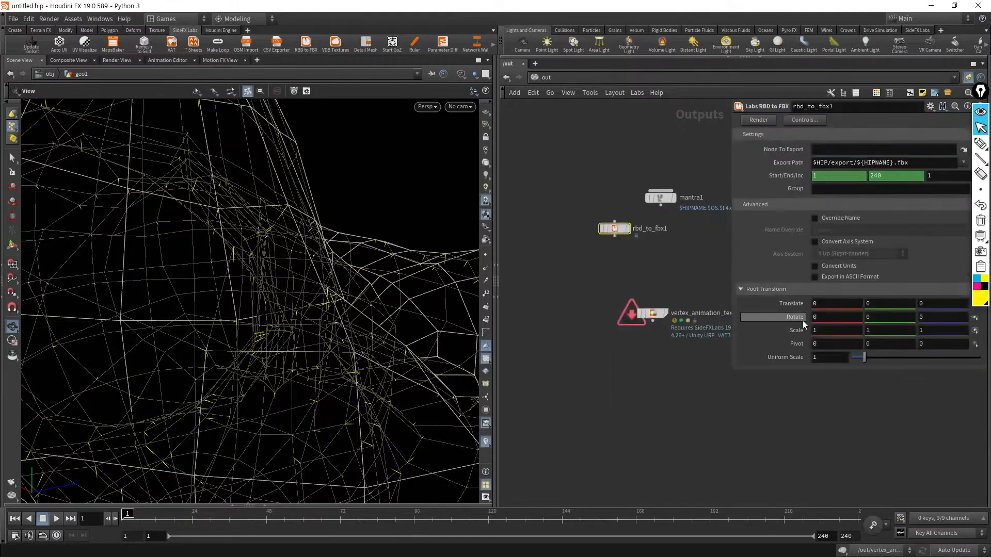
- Move the vertex_animation_textures1 node clear of the parameters and review its Input, Export, Advanced and Target Engine settings, expanding the advanced groups
{"action": "left_click_drag", "start_coordinate": [655, 312], "coordinate": [610, 296]}
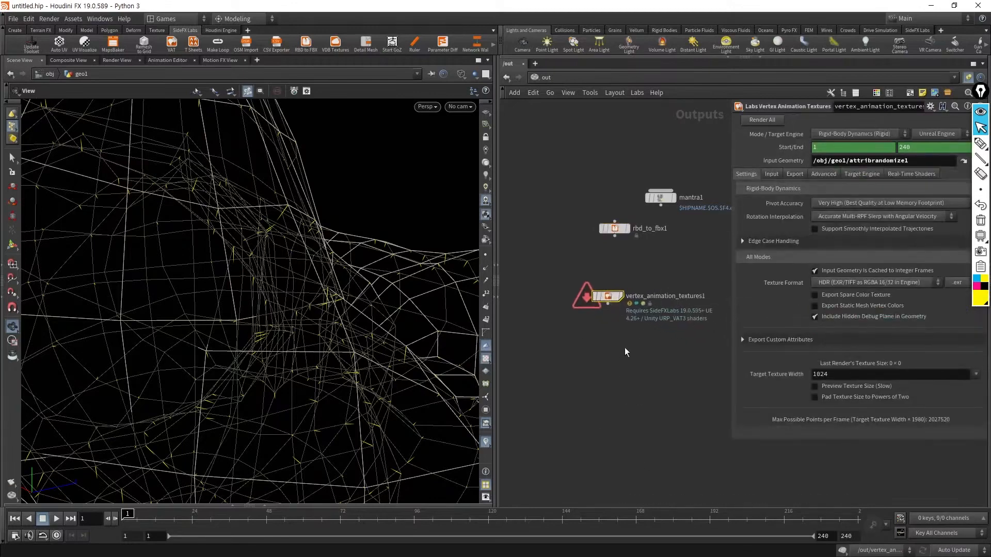
{"action": "left_click", "coordinate": [765, 175]}
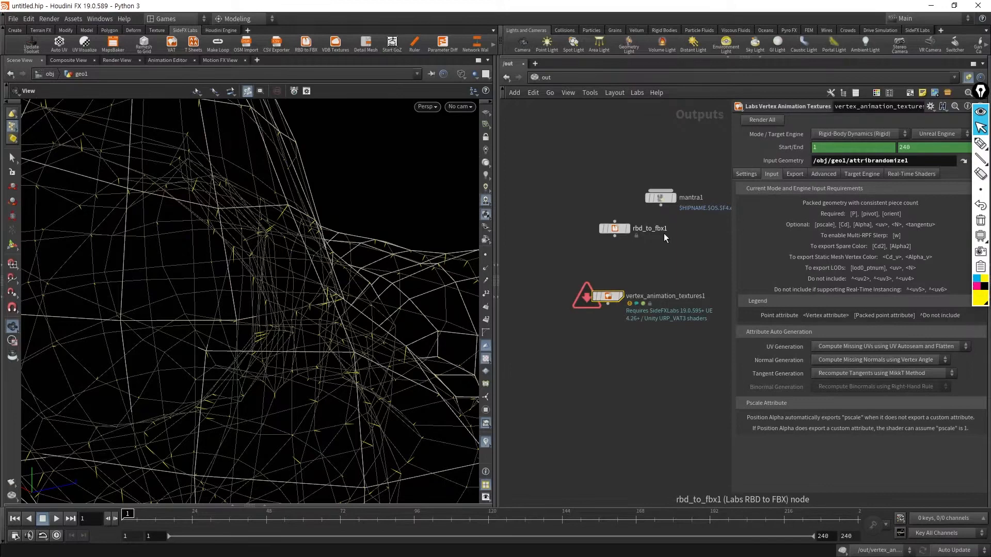
{"action": "left_click", "coordinate": [794, 176]}
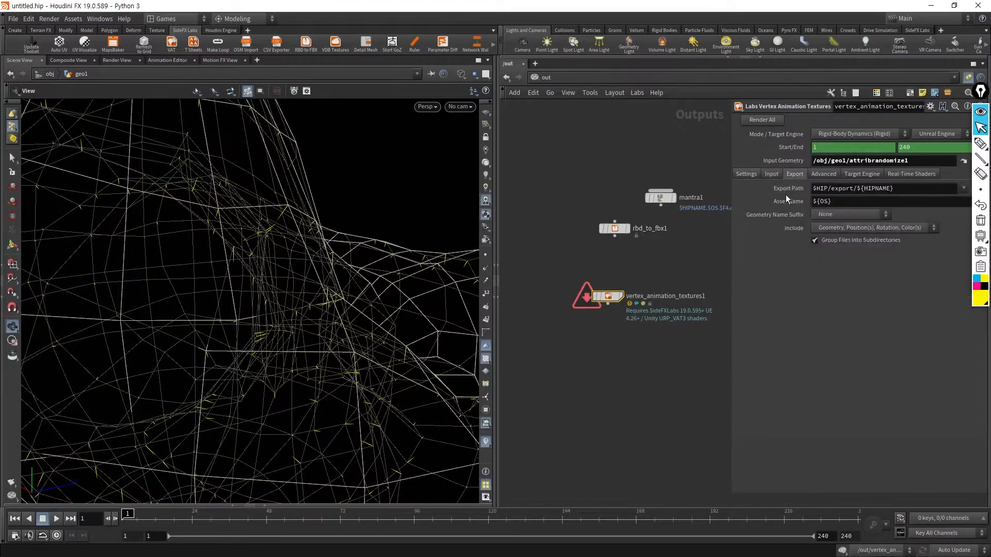
{"action": "left_click", "coordinate": [822, 175]}
{"action": "left_click", "coordinate": [743, 280]}
{"action": "left_click", "coordinate": [747, 267]}
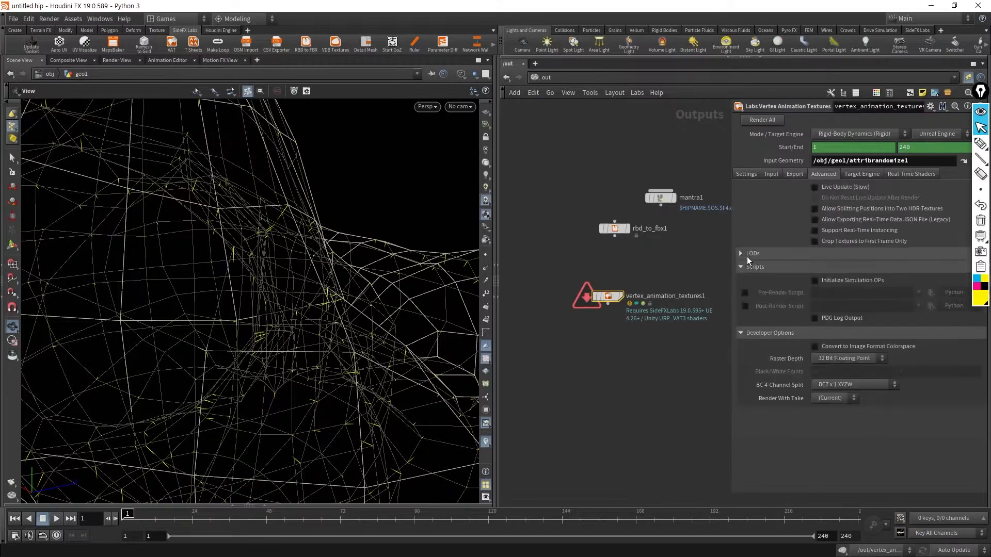
{"action": "left_click", "coordinate": [747, 255]}
{"action": "left_click", "coordinate": [857, 176]}
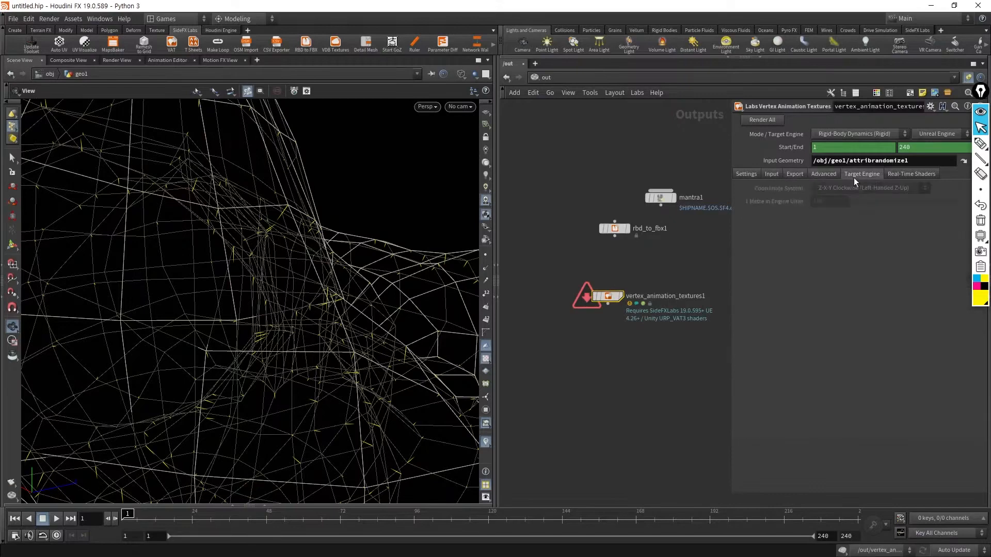
- Examine the main settings of vertex_animation_textures1 with Edge Case Handling and Export Custom Attributes expanded
{"action": "left_click", "coordinate": [746, 176]}
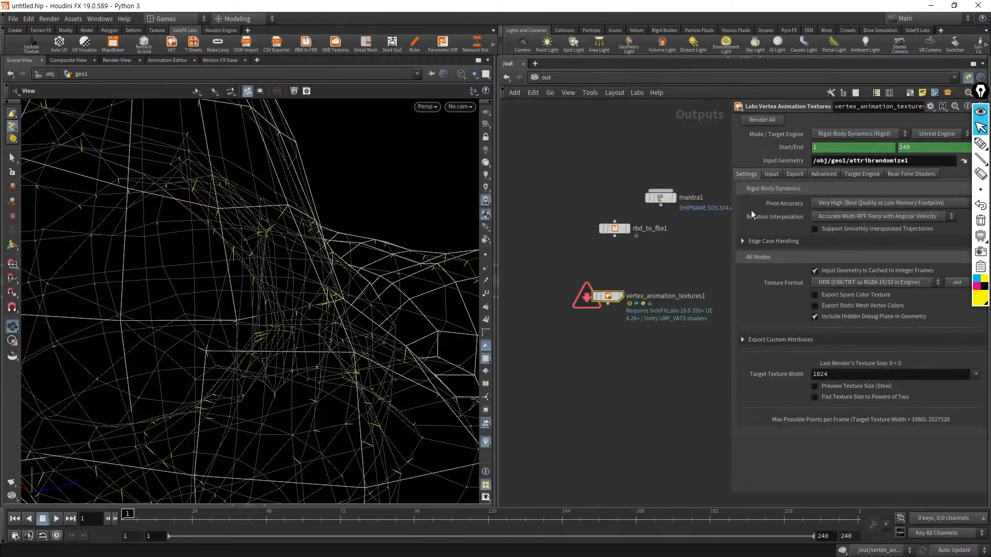
{"action": "left_click", "coordinate": [758, 241]}
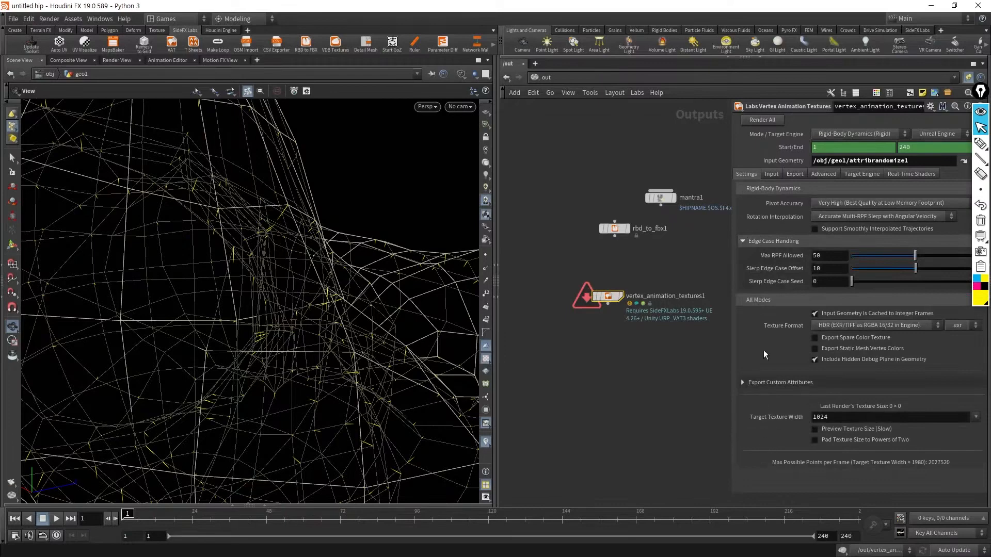
{"action": "left_click", "coordinate": [750, 383]}
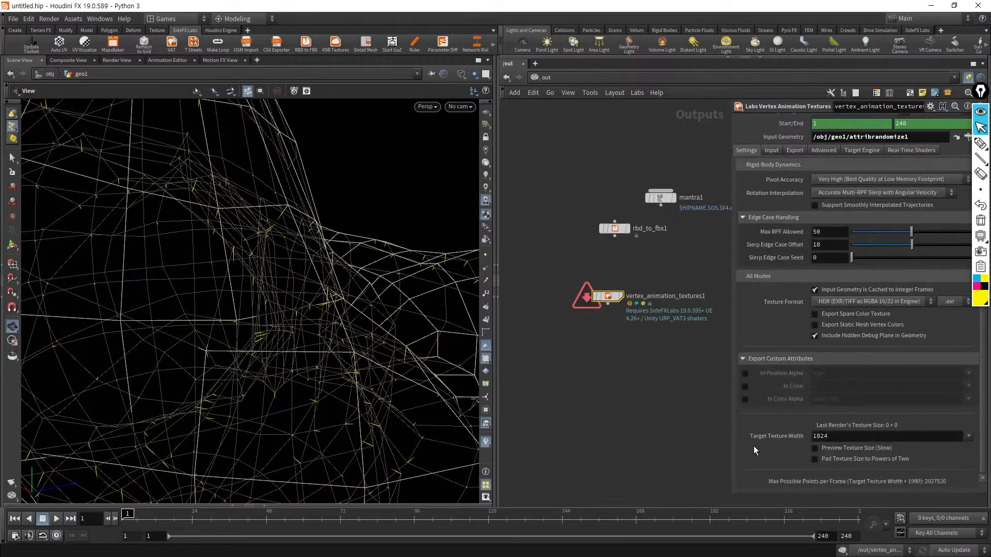
{"action": "left_click", "coordinate": [980, 143]}
{"action": "mouse_move", "coordinate": [548, 380]}
{"action": "left_mouse_down"}
{"action": "mouse_move", "coordinate": [542, 417]}
{"action": "mouse_move", "coordinate": [573, 385]}
{"action": "mouse_move", "coordinate": [603, 385]}
{"action": "left_mouse_up"}
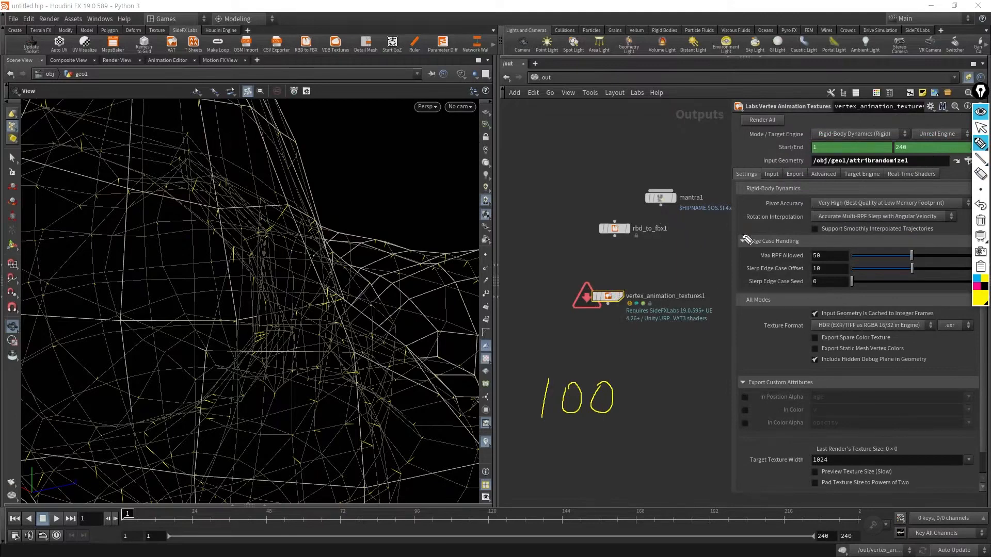
{"action": "left_click", "coordinate": [980, 128]}
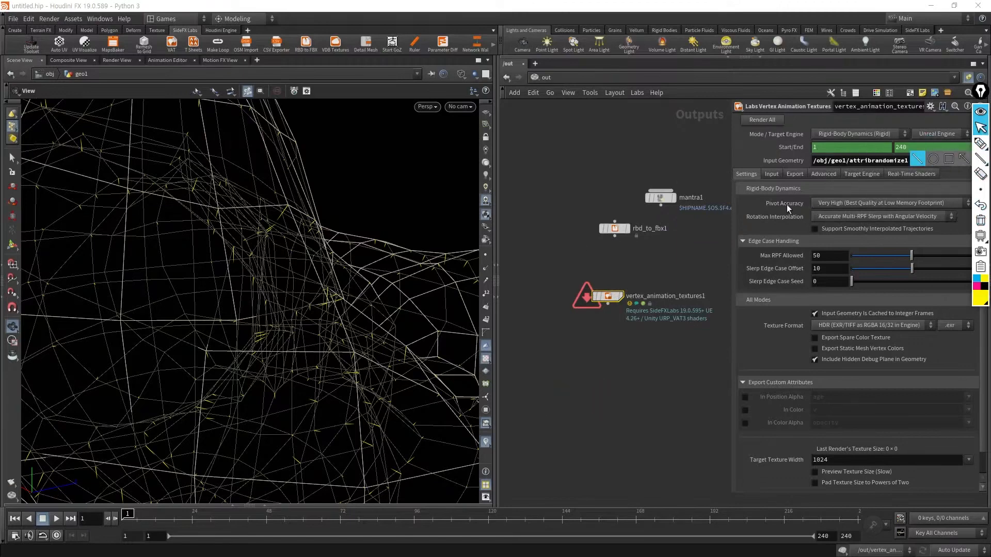
- Reveal the collapsed switch1 parameter pane and switch the workspace layout to the Build desktop
{"action": "left_click", "coordinate": [500, 267]}
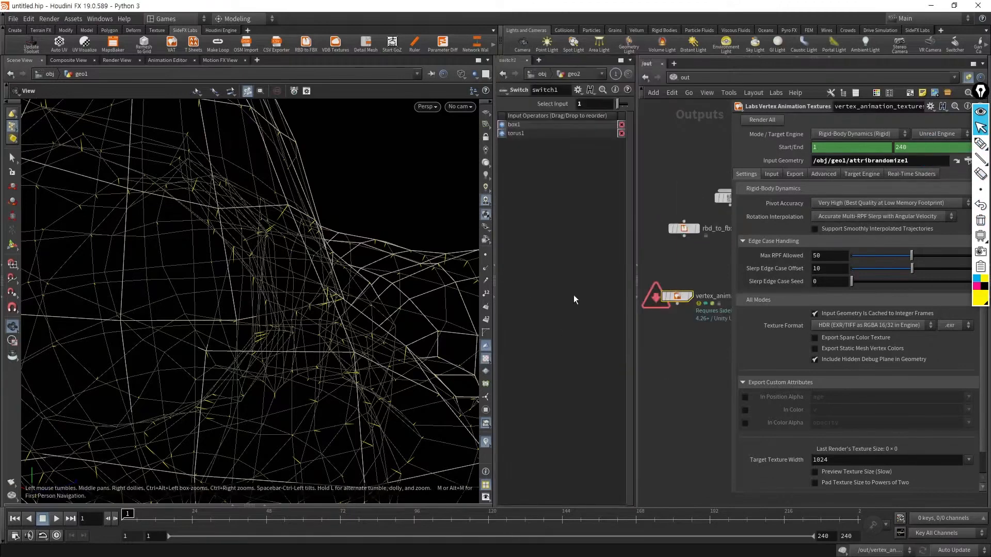
{"action": "left_click", "coordinate": [165, 19]}
{"action": "left_click", "coordinate": [171, 41]}
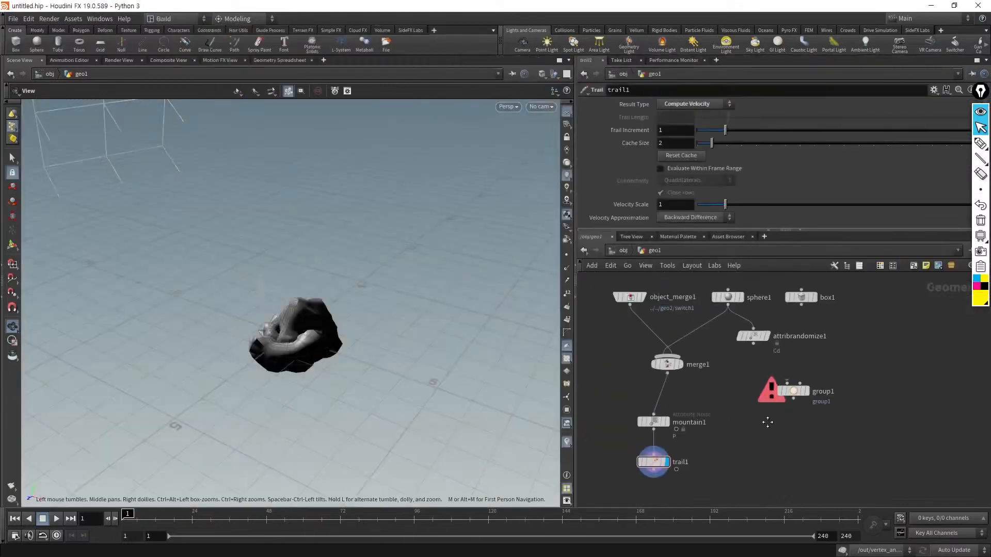
{"action": "left_click", "coordinate": [165, 18]}
{"action": "left_click", "coordinate": [167, 50]}
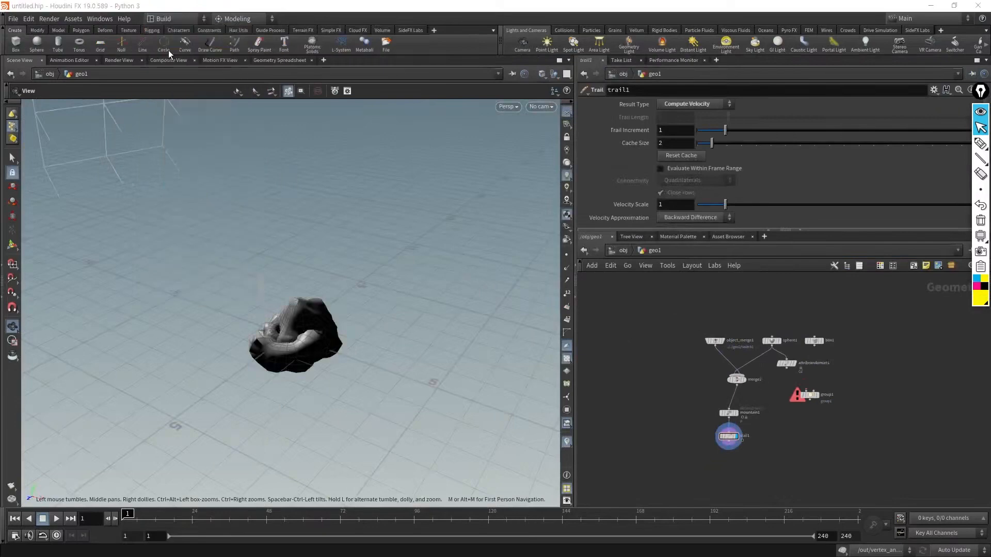
{"action": "left_click", "coordinate": [165, 19]}
{"action": "left_click", "coordinate": [165, 39]}
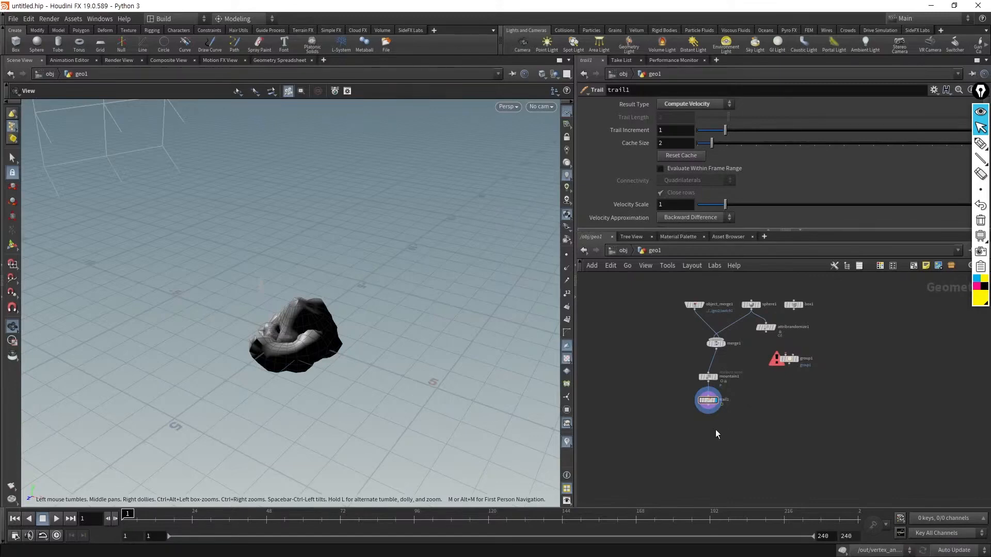
- Add a Transform node wired below trail1 in the geo1 network and make it the displayed node
{"action": "scroll", "coordinate": [716, 429], "scroll_direction": "up", "scroll_amount": 5}
{"action": "key", "text": "Tab"}
{"action": "type", "text": "t"}
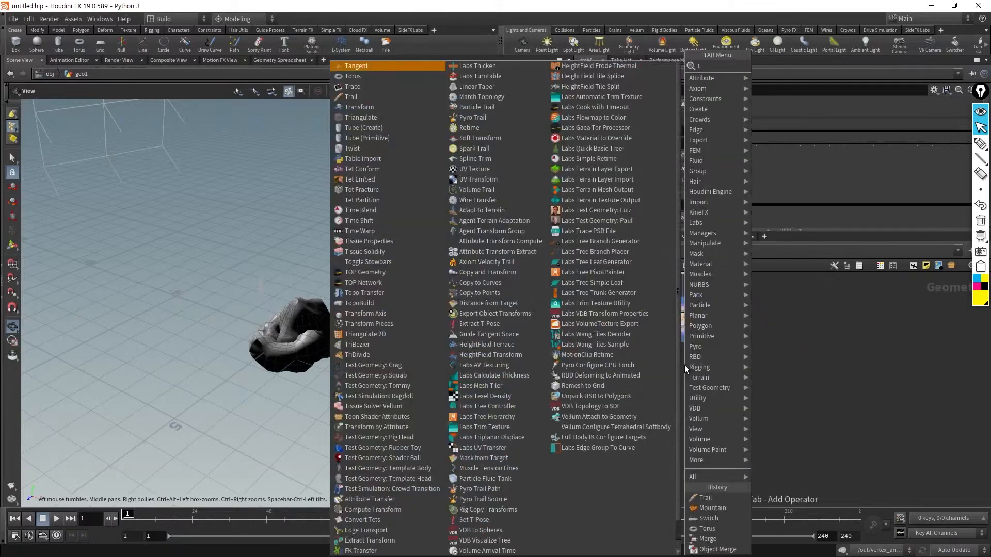
{"action": "type", "text": "ransform"}
{"action": "key", "text": "Return"}
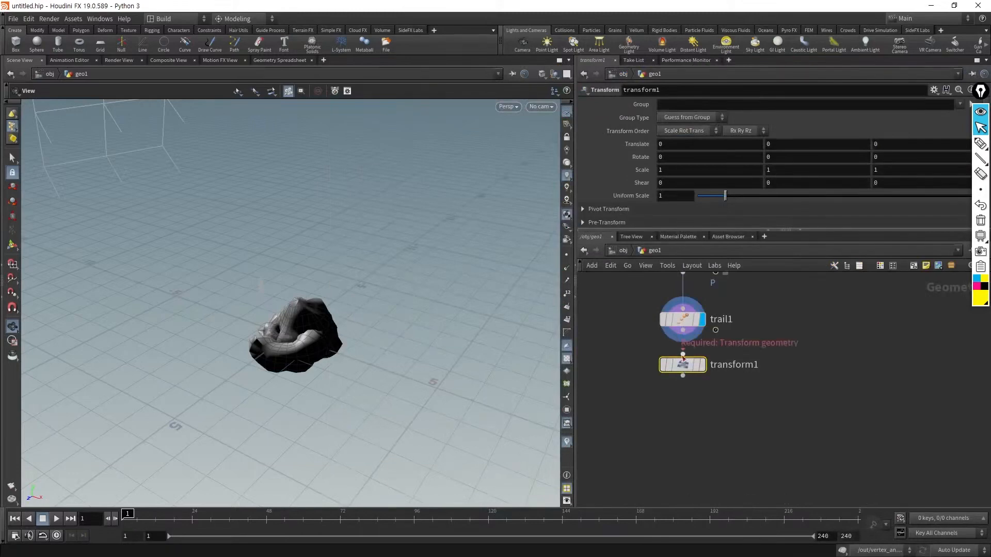
{"action": "left_click", "coordinate": [683, 388]}
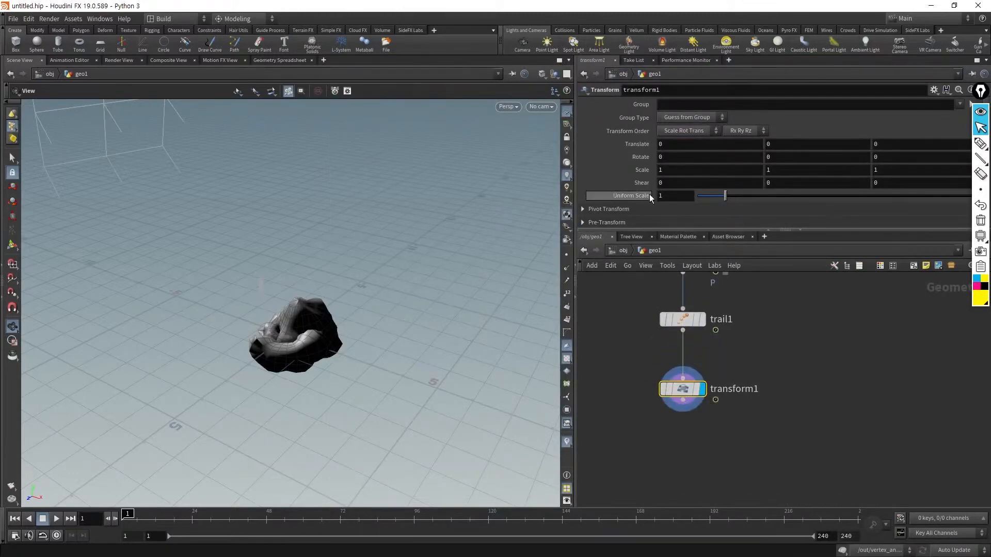
- Try setting the Transform node's Uniform Scale to 10 and undo the change
{"action": "left_click", "coordinate": [698, 196]}
{"action": "double_click", "coordinate": [677, 199]}
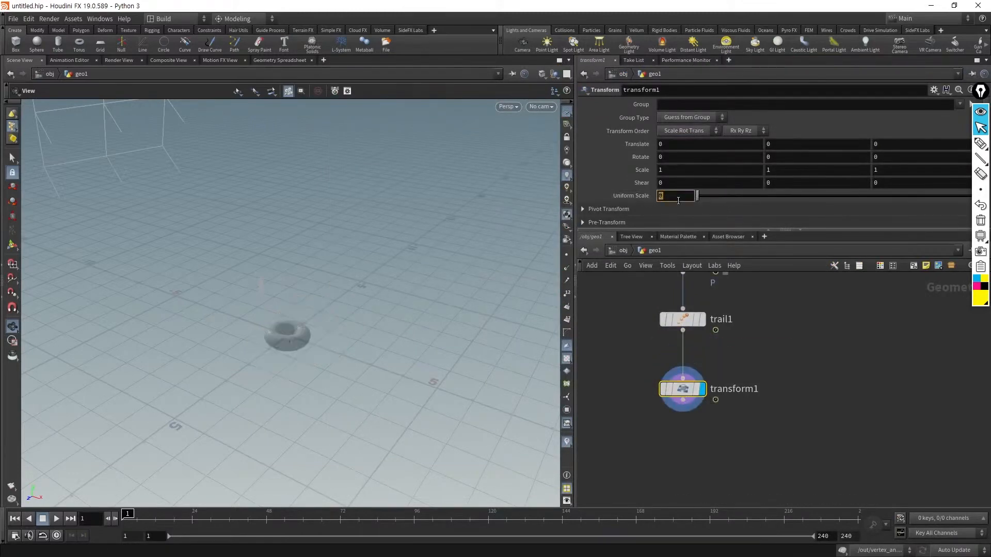
{"action": "type", "text": "10"}
{"action": "key", "text": "Return"}
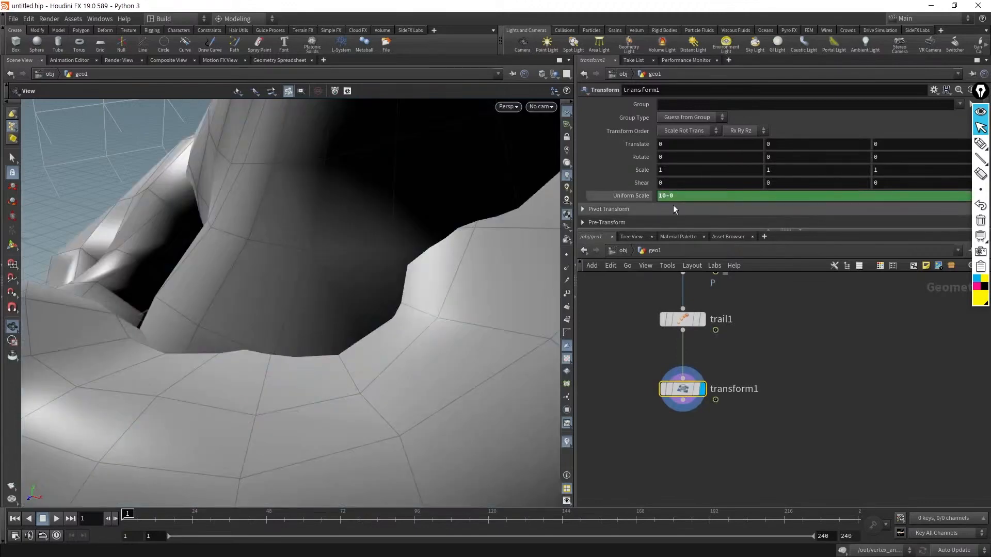
{"action": "key", "text": "ctrl+z"}
- Set the Transform node's Uniform Scale to 100 and frame the scaled geometry in the viewport
{"action": "double_click", "coordinate": [672, 198]}
{"action": "type", "text": "100"}
{"action": "key", "text": "Return"}
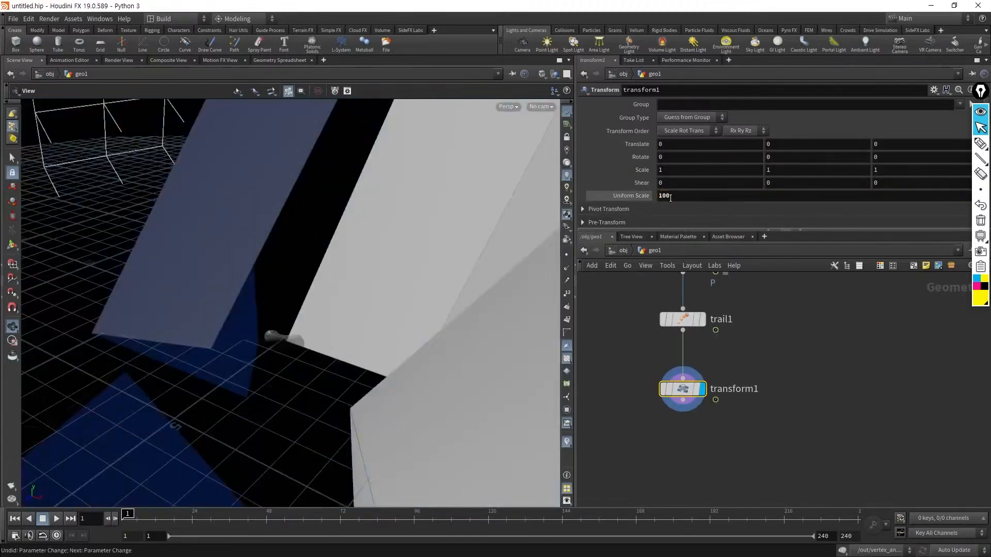
{"action": "key", "text": "f"}
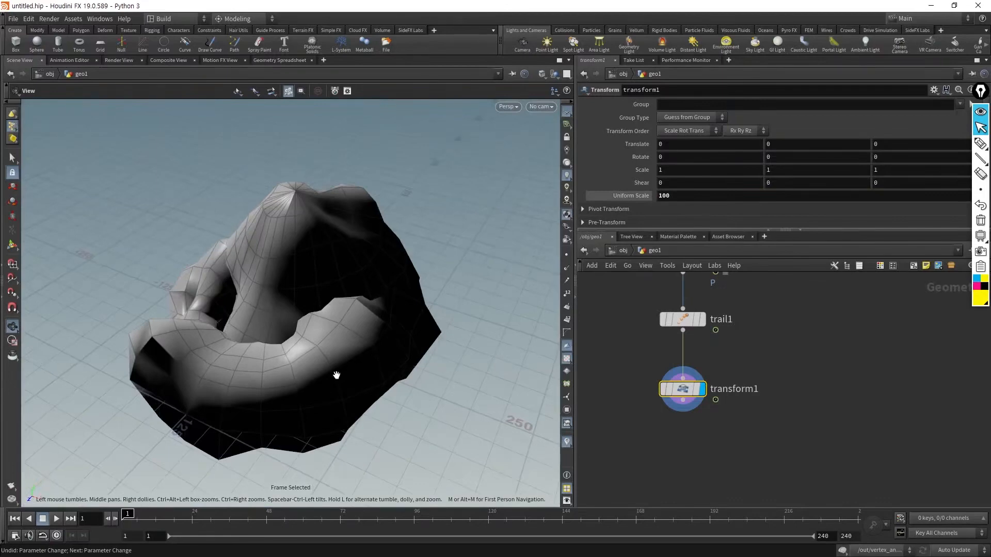
- Expand the Transform node's Pivot Transform parameters and set its X translation to 50.9
{"action": "left_click", "coordinate": [586, 210]}
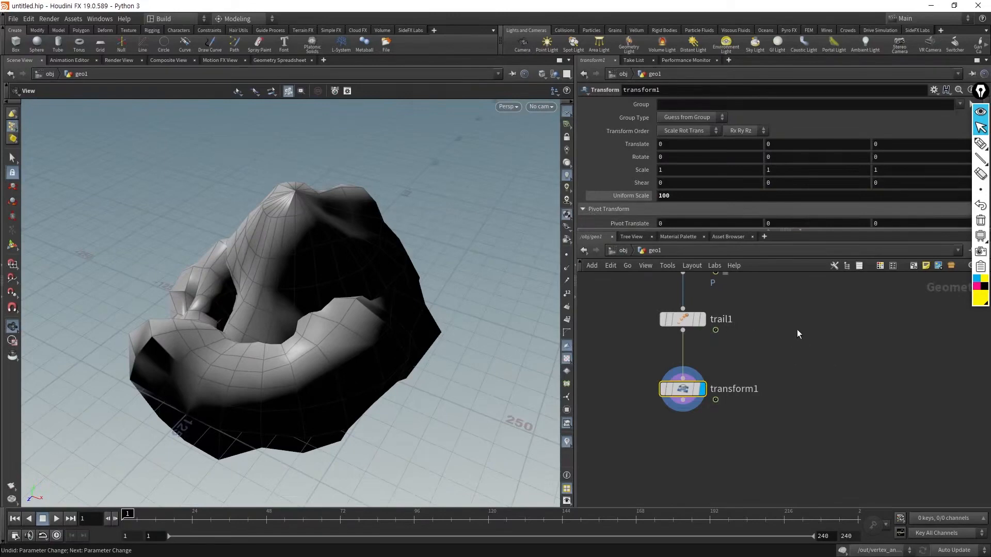
{"action": "key", "text": "Tab"}
{"action": "middle_click_drag", "start_coordinate": [821, 316], "coordinate": [827, 376]}
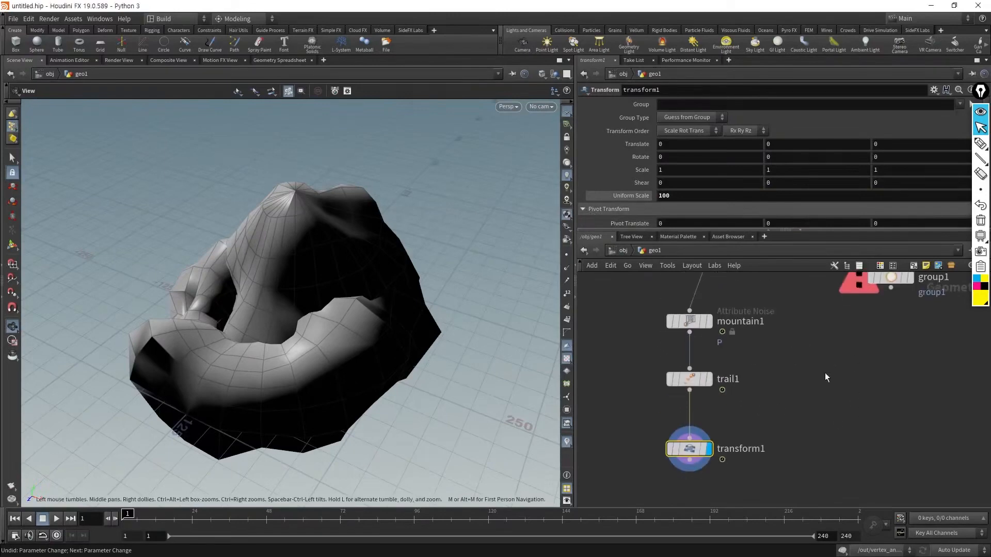
{"action": "middle_click_drag", "start_coordinate": [679, 146], "coordinate": [779, 144]}
{"action": "scroll", "coordinate": [454, 347], "scroll_direction": "up", "scroll_amount": 3}
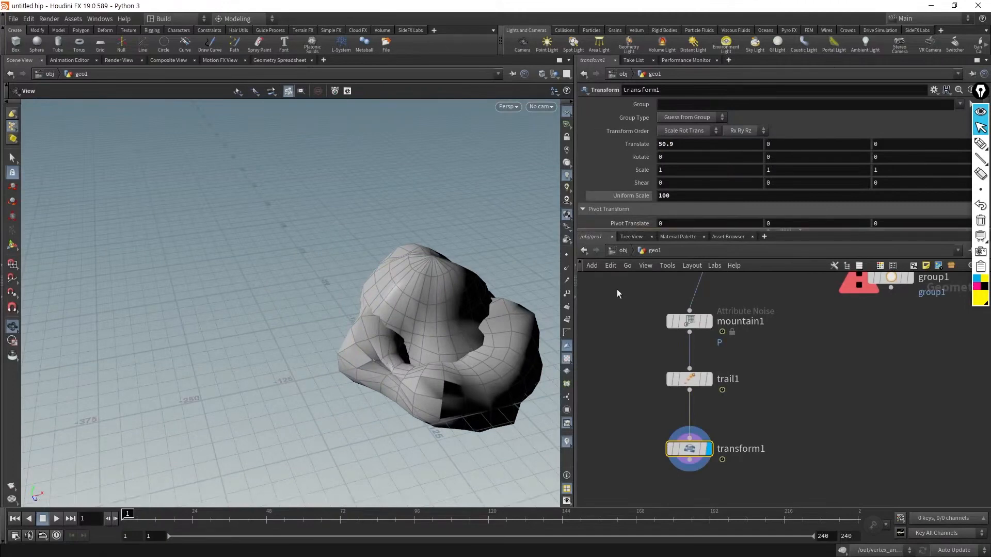
- Set the Transform node's Pivot Translate to $CEX, $CEY and $CEZ and show its transform handle in the viewport
{"action": "left_click_drag", "start_coordinate": [615, 232], "coordinate": [616, 290]}
{"action": "left_click", "coordinate": [679, 226]}
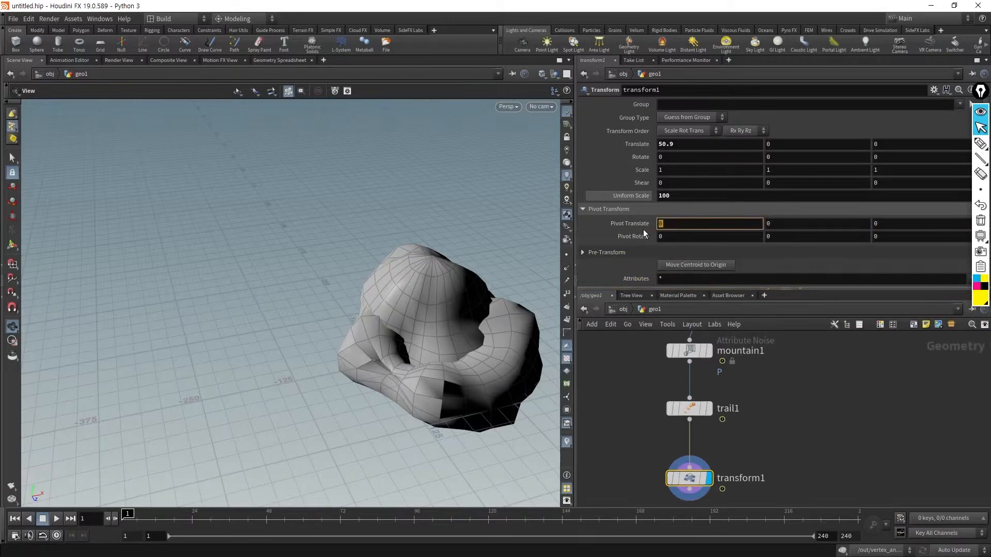
{"action": "type", "text": "$CEX"}
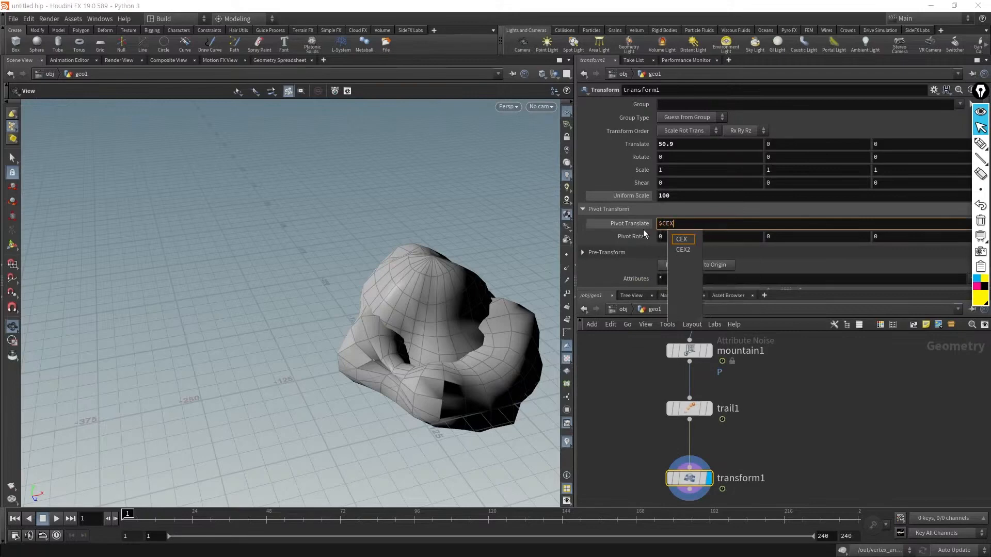
{"action": "key", "text": "Return"}
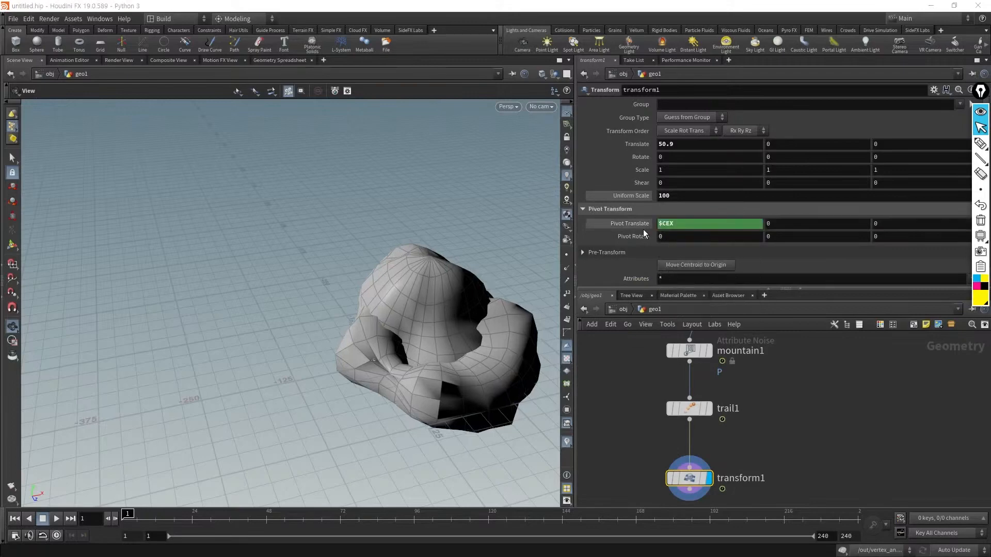
{"action": "double_click", "coordinate": [788, 223]}
{"action": "type", "text": "$CEY"}
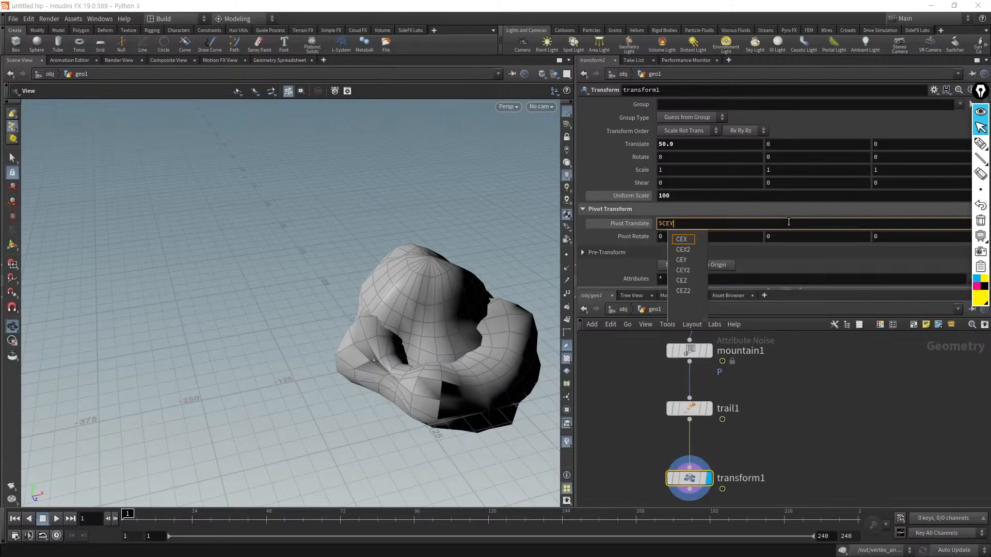
{"action": "key", "text": "Return"}
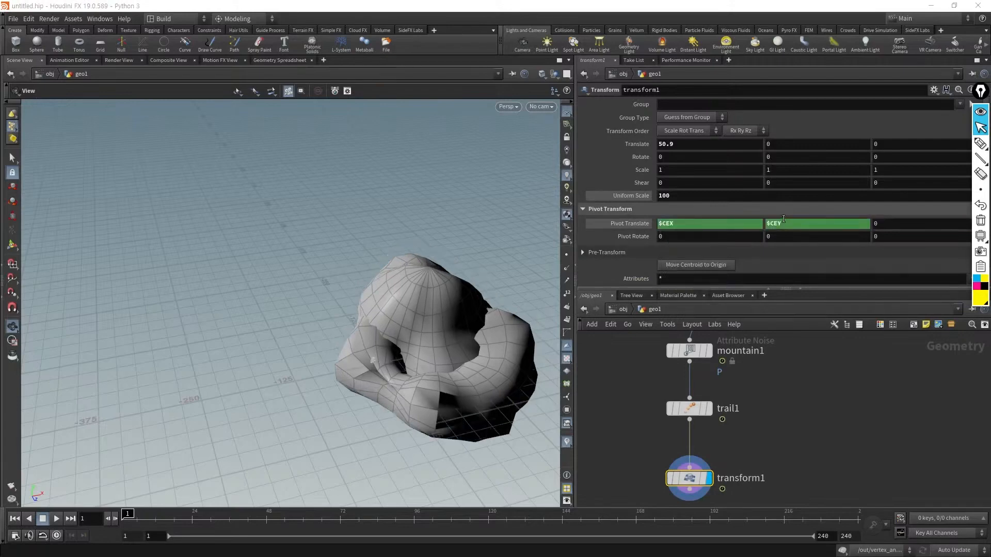
{"action": "double_click", "coordinate": [899, 223]}
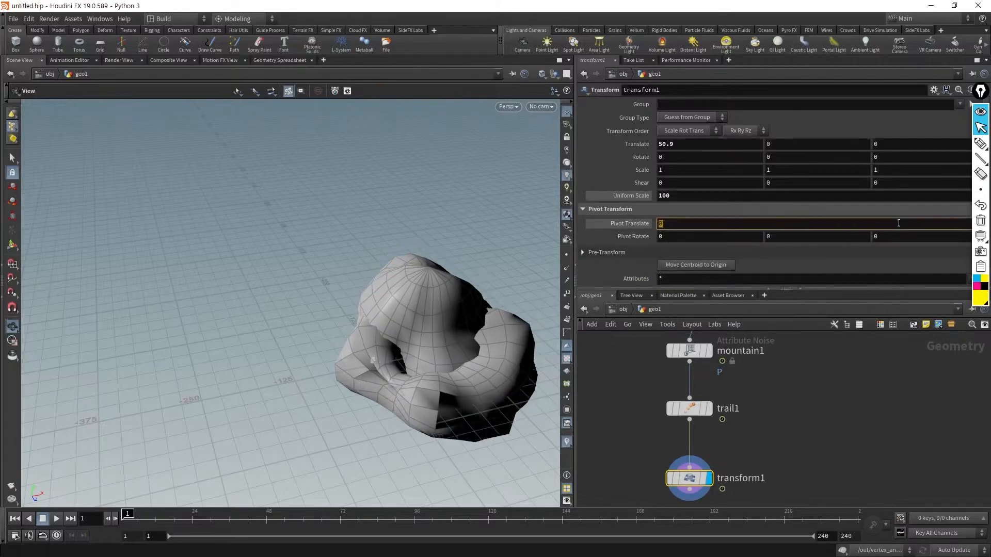
{"action": "type", "text": "$CEZ"}
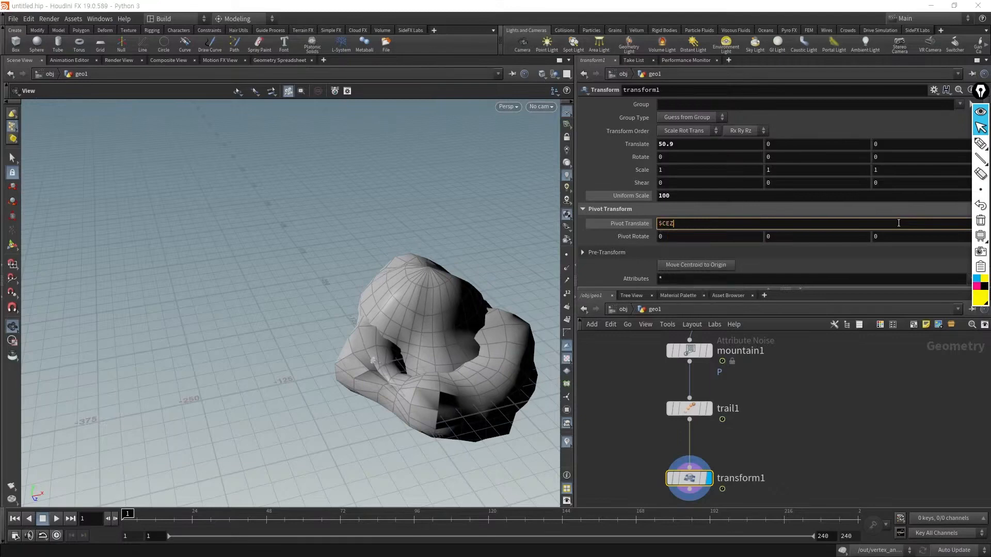
{"action": "key", "text": "Return"}
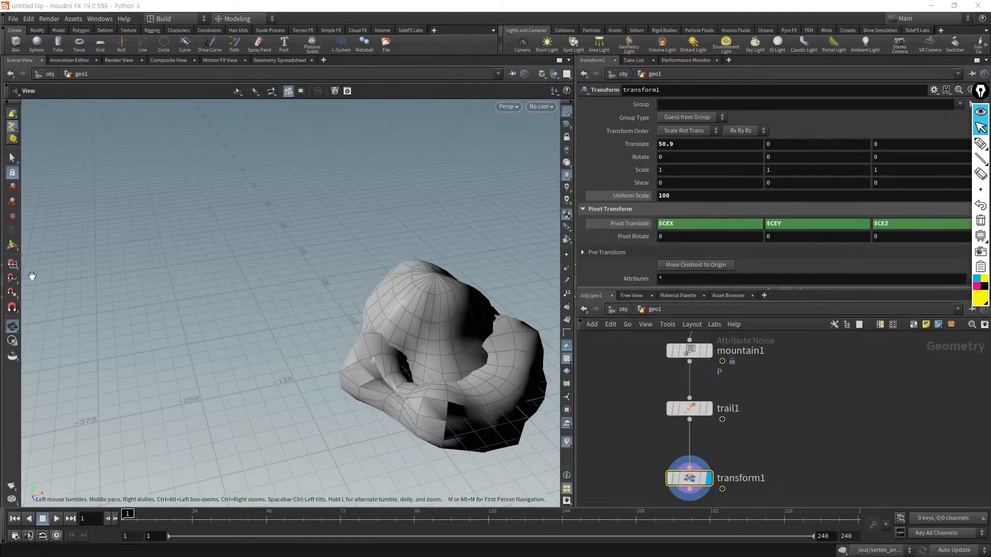
{"action": "left_click", "coordinate": [12, 246]}
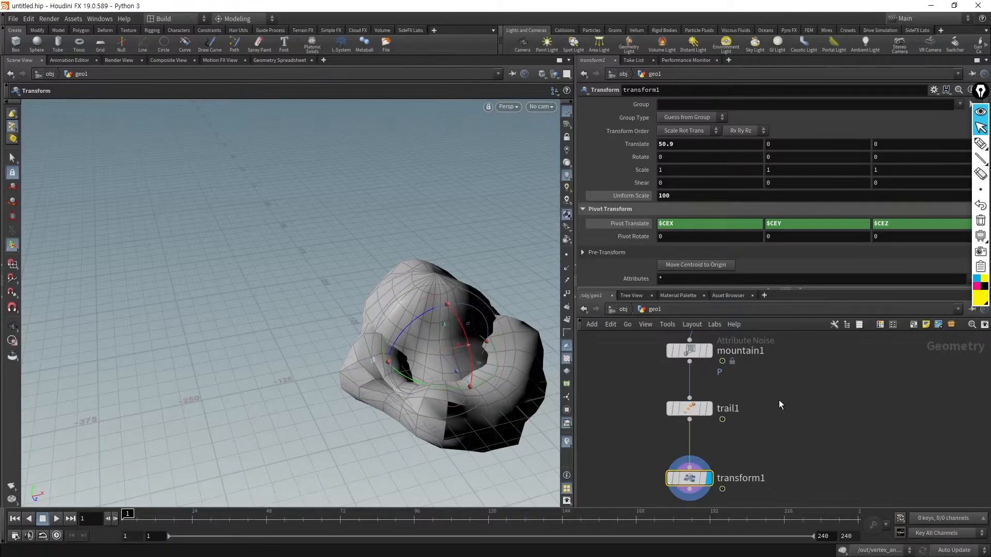
- Go to the out network and review the parameters of rbd_to_fbx1 and vertex_animation_textures1
{"action": "left_click", "coordinate": [798, 393]}
{"action": "key", "text": "n"}
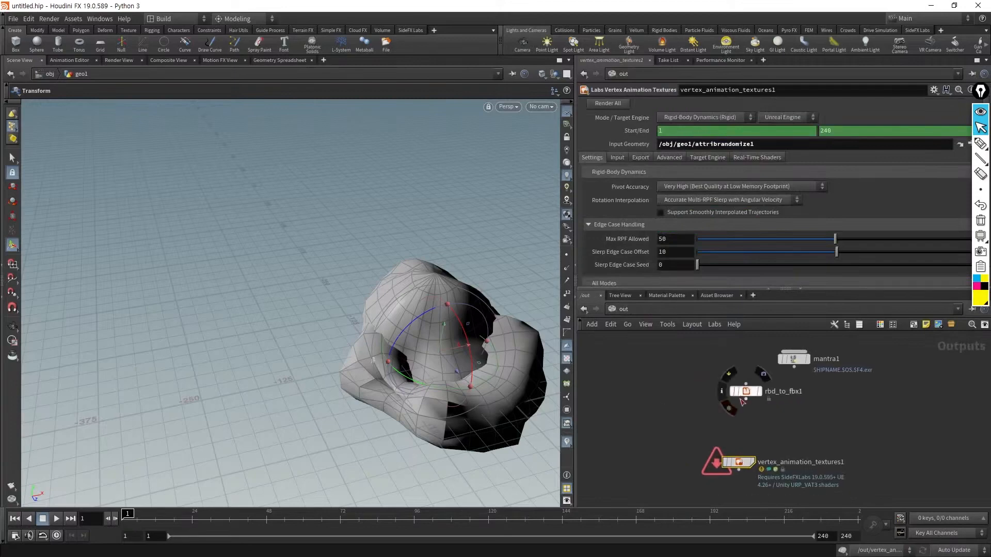
{"action": "left_click", "coordinate": [746, 392]}
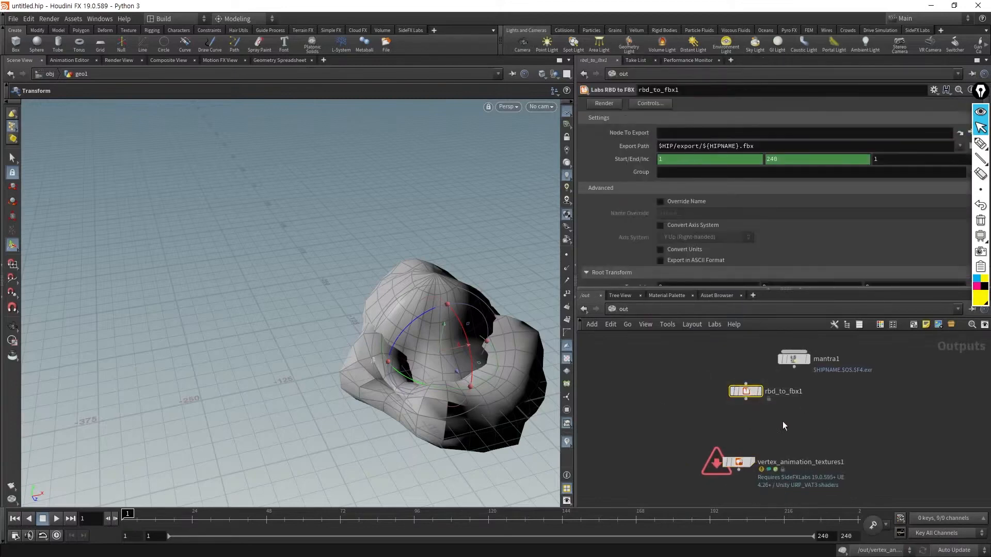
{"action": "left_click", "coordinate": [739, 463]}
{"action": "scroll", "coordinate": [654, 218], "scroll_direction": "down", "scroll_amount": 10}
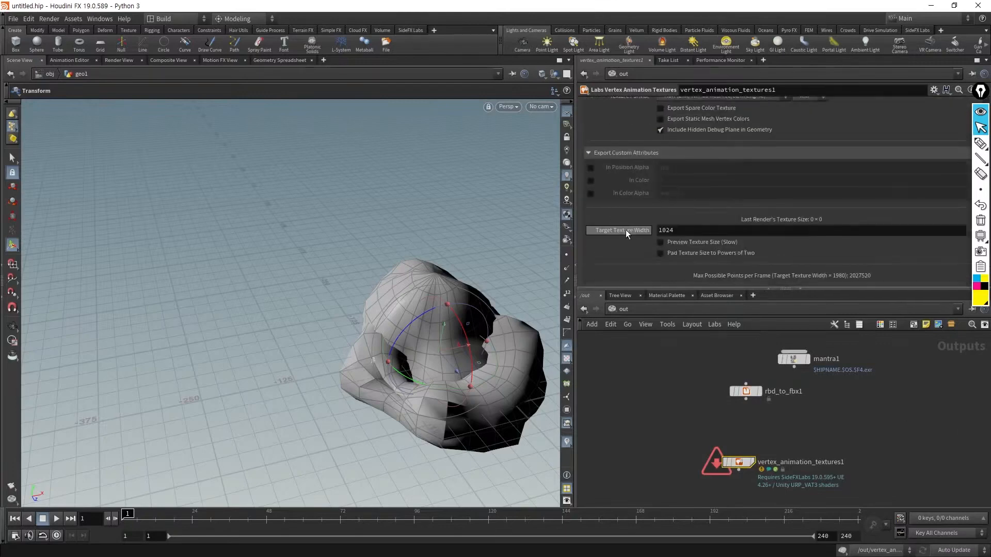
{"action": "scroll", "coordinate": [623, 230], "scroll_direction": "up", "scroll_amount": 10}
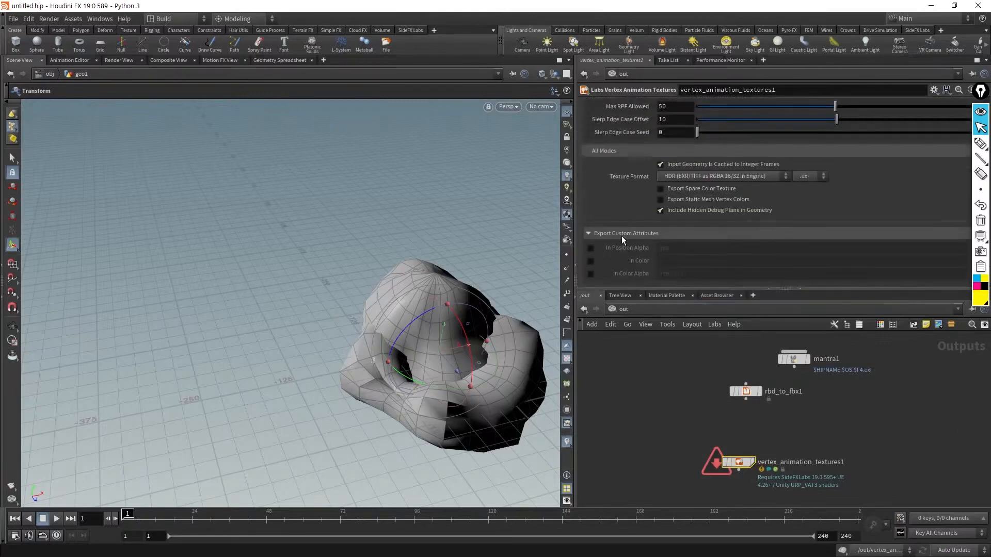
- Set the Root Transform Uniform Scale of rbd_to_fbx1 to 100
{"action": "left_click", "coordinate": [758, 393]}
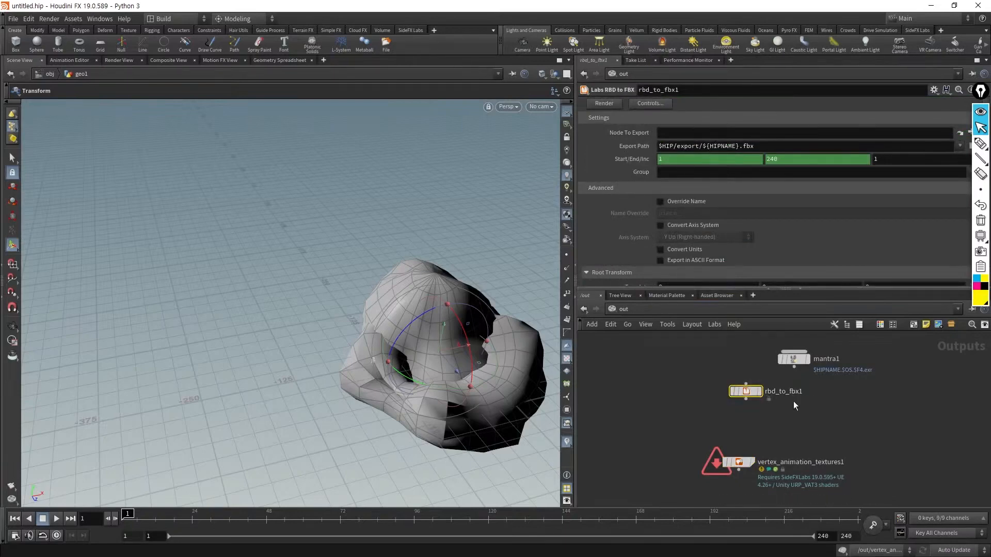
{"action": "scroll", "coordinate": [776, 190], "scroll_direction": "down", "scroll_amount": 2}
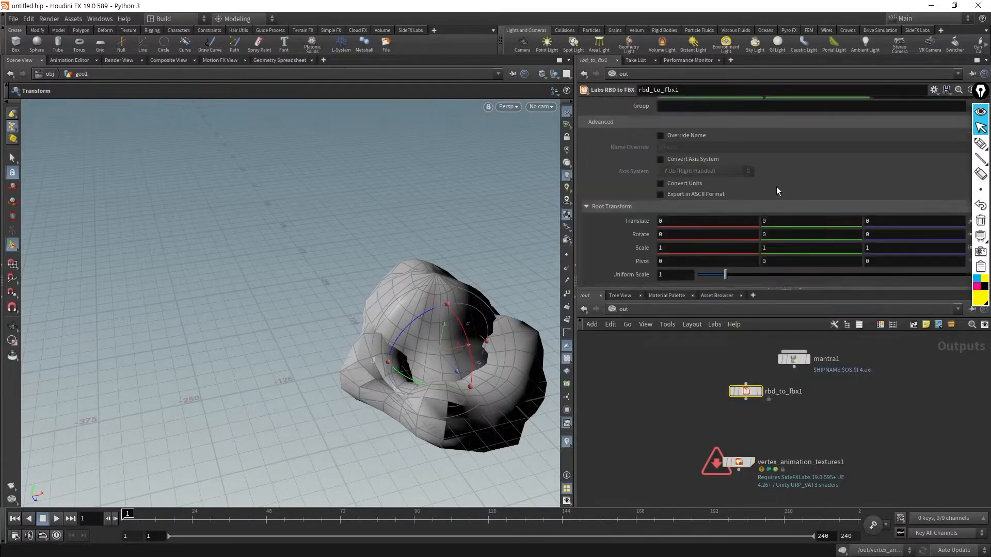
{"action": "left_click", "coordinate": [667, 274]}
{"action": "type", "text": "00"}
{"action": "key", "text": "Return"}
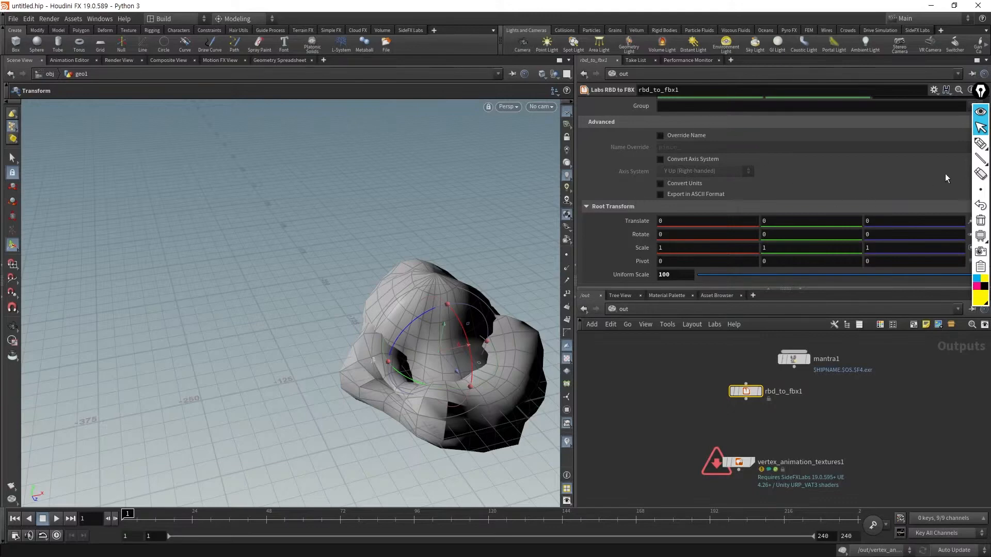
- Handwrite and circle 8192 over 8192, 8K, and the point and frame count notes over the viewport with the annotation pen
{"action": "left_click", "coordinate": [980, 143]}
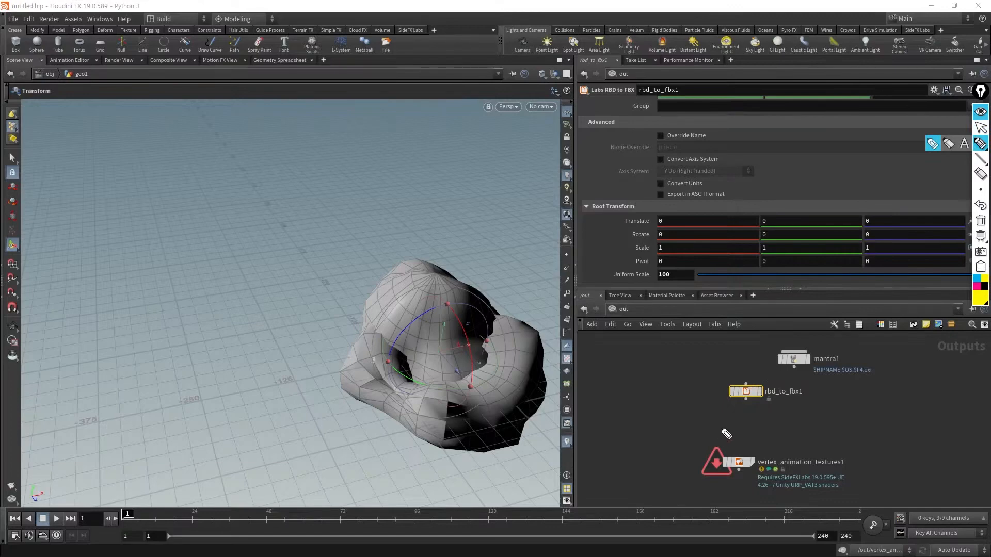
{"action": "mouse_move", "coordinate": [302, 123]}
{"action": "left_mouse_down"}
{"action": "mouse_move", "coordinate": [309, 119]}
{"action": "mouse_move", "coordinate": [314, 135]}
{"action": "mouse_move", "coordinate": [353, 125]}
{"action": "left_mouse_up"}
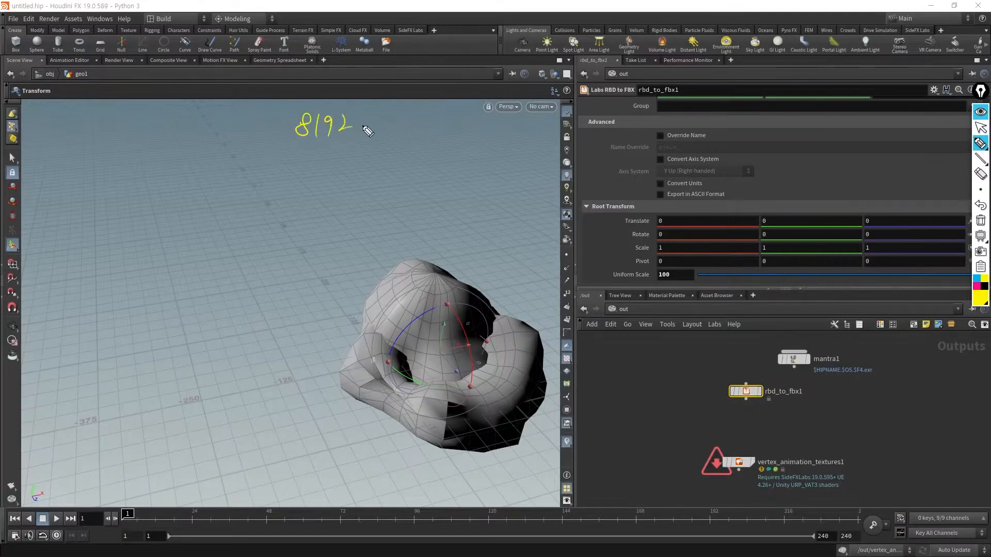
{"action": "mouse_move", "coordinate": [306, 155]}
{"action": "left_mouse_down"}
{"action": "mouse_move", "coordinate": [299, 165]}
{"action": "mouse_move", "coordinate": [307, 156]}
{"action": "left_mouse_up"}
{"action": "mouse_move", "coordinate": [316, 153]}
{"action": "left_mouse_down"}
{"action": "mouse_move", "coordinate": [317, 168]}
{"action": "mouse_move", "coordinate": [359, 160]}
{"action": "mouse_move", "coordinate": [319, 200]}
{"action": "mouse_move", "coordinate": [356, 177]}
{"action": "left_mouse_up"}
{"action": "mouse_move", "coordinate": [430, 134]}
{"action": "left_mouse_down"}
{"action": "mouse_move", "coordinate": [426, 156]}
{"action": "mouse_move", "coordinate": [434, 138]}
{"action": "left_mouse_up"}
{"action": "mouse_move", "coordinate": [442, 133]}
{"action": "left_mouse_down"}
{"action": "mouse_move", "coordinate": [438, 151]}
{"action": "mouse_move", "coordinate": [455, 150]}
{"action": "left_mouse_up"}
{"action": "mouse_move", "coordinate": [465, 153]}
{"action": "left_mouse_down"}
{"action": "mouse_move", "coordinate": [452, 118]}
{"action": "mouse_move", "coordinate": [446, 161]}
{"action": "left_mouse_up"}
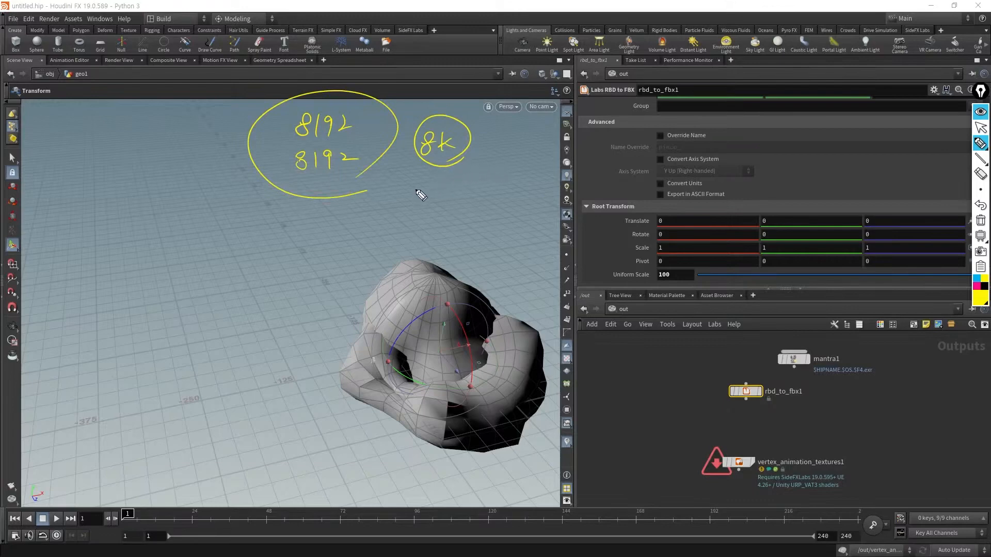
{"action": "mouse_move", "coordinate": [418, 201]}
{"action": "left_mouse_down"}
{"action": "mouse_move", "coordinate": [420, 186]}
{"action": "mouse_move", "coordinate": [474, 195]}
{"action": "mouse_move", "coordinate": [432, 223]}
{"action": "mouse_move", "coordinate": [443, 230]}
{"action": "mouse_move", "coordinate": [488, 217]}
{"action": "mouse_move", "coordinate": [372, 221]}
{"action": "mouse_move", "coordinate": [406, 245]}
{"action": "left_mouse_up"}
{"action": "mouse_move", "coordinate": [471, 149]}
{"action": "left_mouse_down"}
{"action": "mouse_move", "coordinate": [460, 111]}
{"action": "mouse_move", "coordinate": [467, 158]}
{"action": "left_mouse_up"}
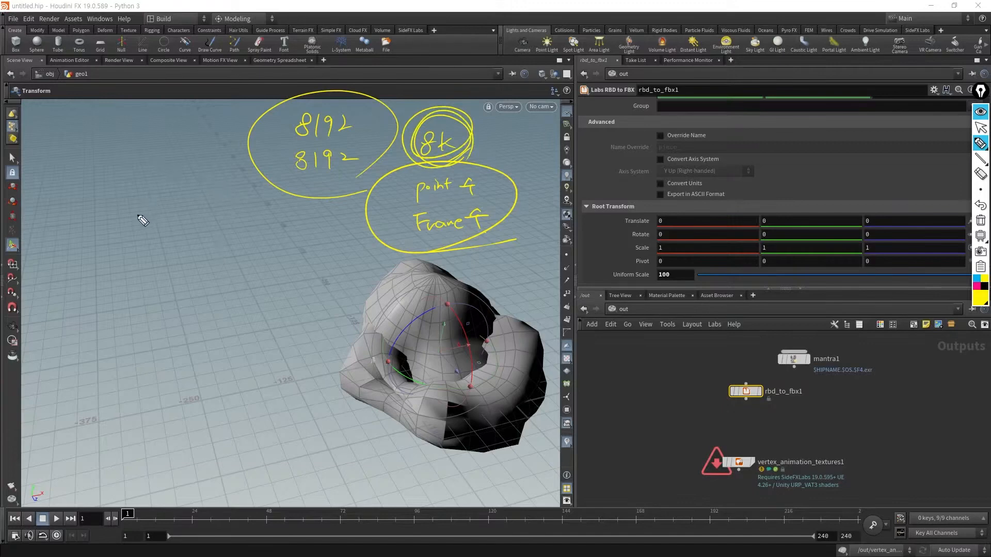
- Handwrite 8192 and a circled, underlined 8192 F beside the earlier notes, with a circled remark between them
{"action": "left_click_drag", "start_coordinate": [126, 190], "coordinate": [127, 202]}
{"action": "mouse_move", "coordinate": [132, 193]}
{"action": "left_mouse_down"}
{"action": "mouse_move", "coordinate": [133, 208]}
{"action": "mouse_move", "coordinate": [164, 205]}
{"action": "left_mouse_up"}
{"action": "left_click_drag", "start_coordinate": [125, 257], "coordinate": [136, 266]}
{"action": "mouse_move", "coordinate": [151, 253]}
{"action": "left_mouse_down"}
{"action": "mouse_move", "coordinate": [147, 266]}
{"action": "mouse_move", "coordinate": [202, 246]}
{"action": "mouse_move", "coordinate": [114, 261]}
{"action": "mouse_move", "coordinate": [173, 294]}
{"action": "left_mouse_up"}
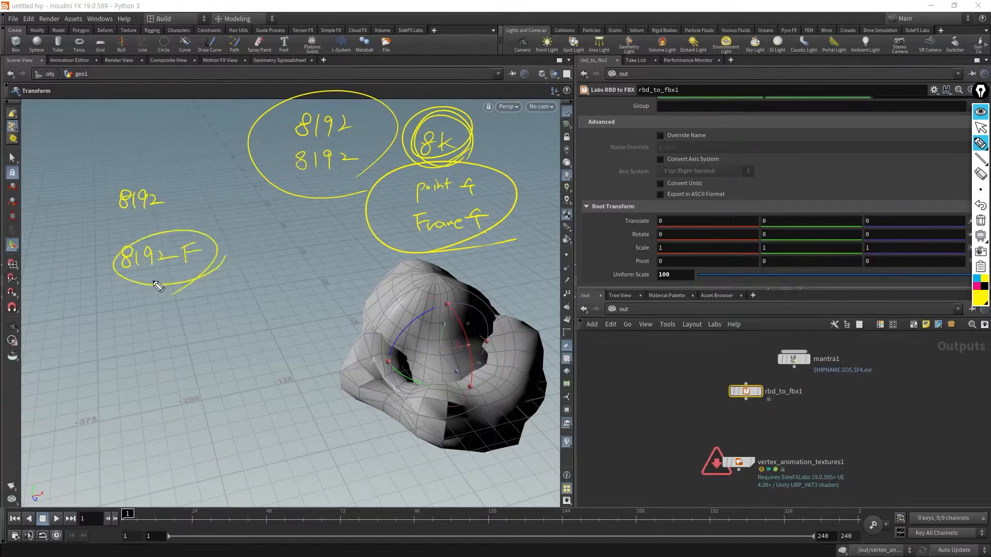
{"action": "mouse_move", "coordinate": [204, 206]}
{"action": "left_mouse_down"}
{"action": "mouse_move", "coordinate": [237, 221]}
{"action": "mouse_move", "coordinate": [258, 206]}
{"action": "mouse_move", "coordinate": [233, 234]}
{"action": "left_mouse_up"}
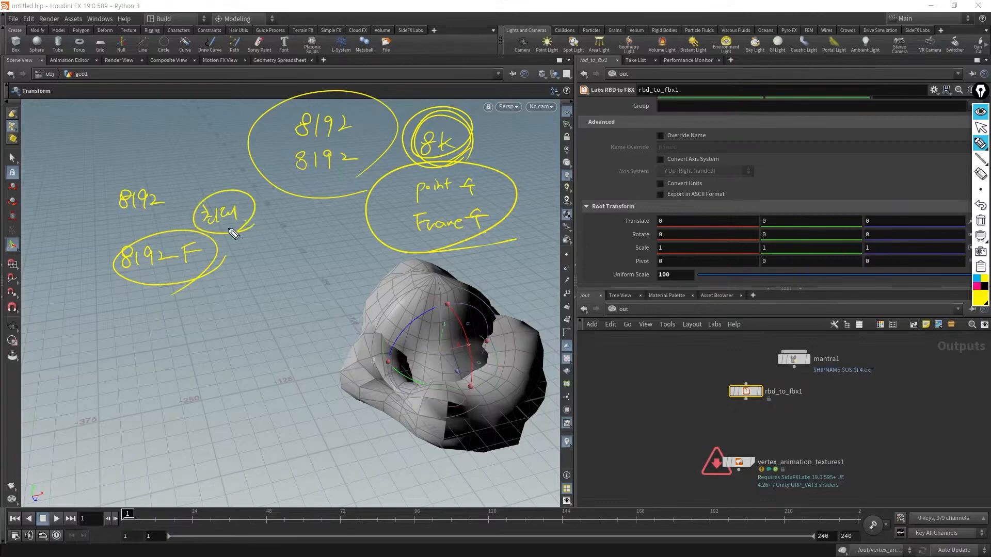
{"action": "mouse_move", "coordinate": [171, 221]}
{"action": "left_mouse_down"}
{"action": "mouse_move", "coordinate": [167, 186]}
{"action": "mouse_move", "coordinate": [223, 147]}
{"action": "left_mouse_up"}
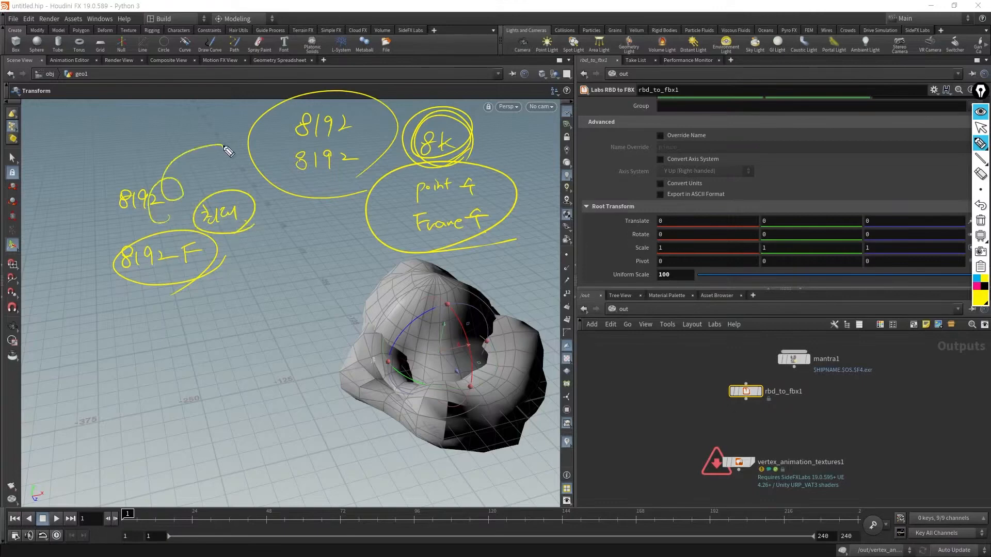
{"action": "mouse_move", "coordinate": [173, 277]}
{"action": "left_mouse_down"}
{"action": "mouse_move", "coordinate": [101, 289]}
{"action": "mouse_move", "coordinate": [232, 266]}
{"action": "left_mouse_up"}
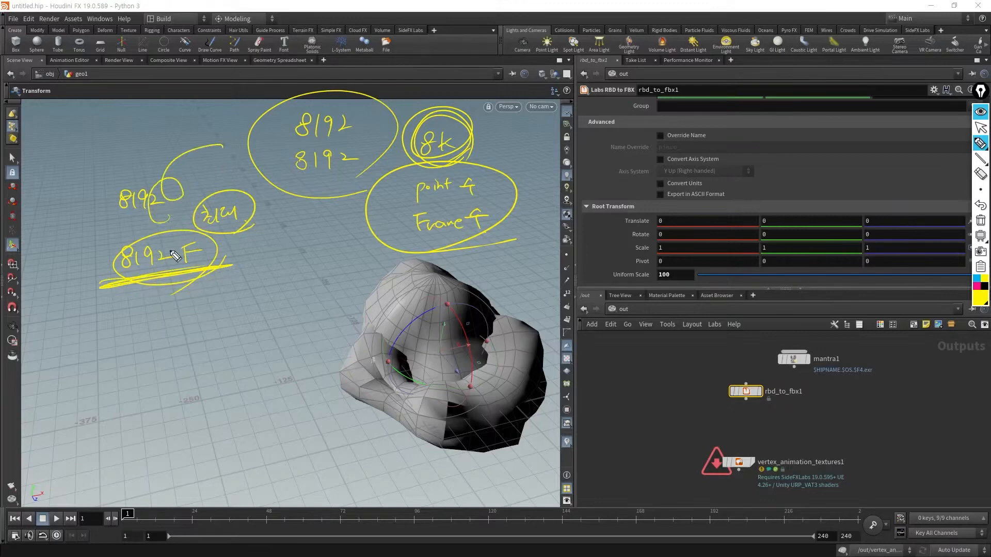
- Handwrite the frame examples 300F, 30F and 150F, box 8192 F, add a circled M, and erase all annotations
{"action": "mouse_move", "coordinate": [146, 308]}
{"action": "left_mouse_down"}
{"action": "mouse_move", "coordinate": [155, 322]}
{"action": "mouse_move", "coordinate": [163, 312]}
{"action": "left_mouse_up"}
{"action": "left_click_drag", "start_coordinate": [171, 311], "coordinate": [176, 323]}
{"action": "left_click_drag", "start_coordinate": [177, 315], "coordinate": [182, 314]}
{"action": "left_click_drag", "start_coordinate": [154, 344], "coordinate": [164, 358]}
{"action": "left_click_drag", "start_coordinate": [174, 346], "coordinate": [179, 358]}
{"action": "left_click_drag", "start_coordinate": [181, 352], "coordinate": [187, 351]}
{"action": "mouse_move", "coordinate": [214, 383]}
{"action": "left_mouse_down"}
{"action": "mouse_move", "coordinate": [146, 298]}
{"action": "mouse_move", "coordinate": [197, 377]}
{"action": "left_mouse_up"}
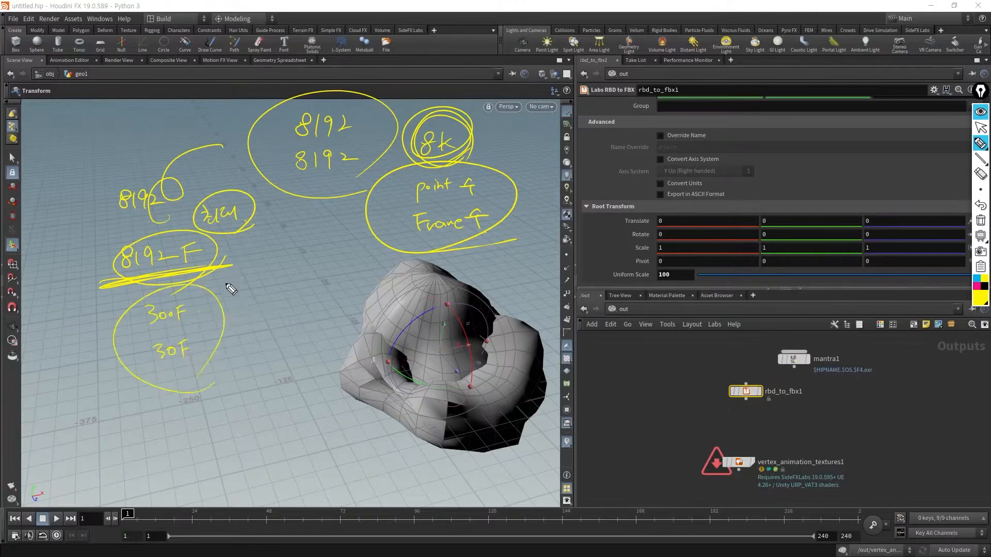
{"action": "left_click_drag", "start_coordinate": [237, 297], "coordinate": [237, 316]}
{"action": "mouse_move", "coordinate": [250, 297]}
{"action": "left_mouse_down"}
{"action": "mouse_move", "coordinate": [246, 309]}
{"action": "mouse_move", "coordinate": [280, 295]}
{"action": "mouse_move", "coordinate": [299, 308]}
{"action": "mouse_move", "coordinate": [234, 334]}
{"action": "left_mouse_up"}
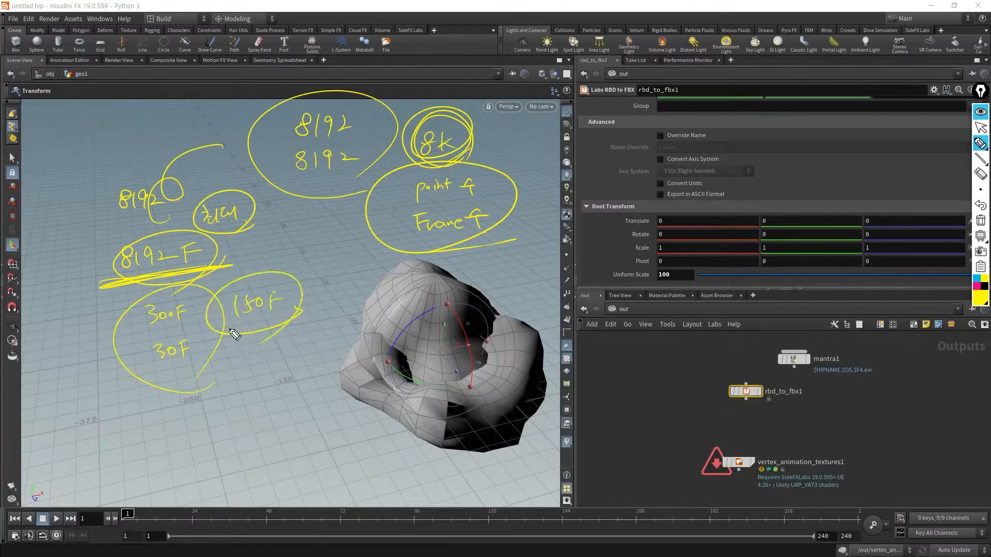
{"action": "mouse_move", "coordinate": [88, 285]}
{"action": "left_mouse_down"}
{"action": "mouse_move", "coordinate": [154, 277]}
{"action": "mouse_move", "coordinate": [156, 231]}
{"action": "mouse_move", "coordinate": [121, 282]}
{"action": "left_mouse_up"}
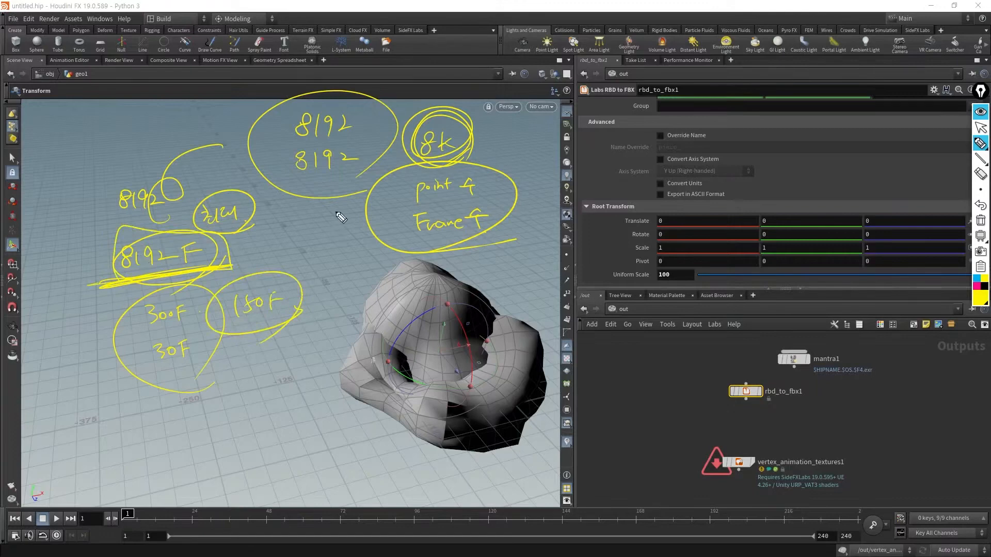
{"action": "mouse_move", "coordinate": [297, 229]}
{"action": "left_mouse_down"}
{"action": "mouse_move", "coordinate": [294, 261]}
{"action": "mouse_move", "coordinate": [310, 247]}
{"action": "mouse_move", "coordinate": [306, 265]}
{"action": "left_mouse_up"}
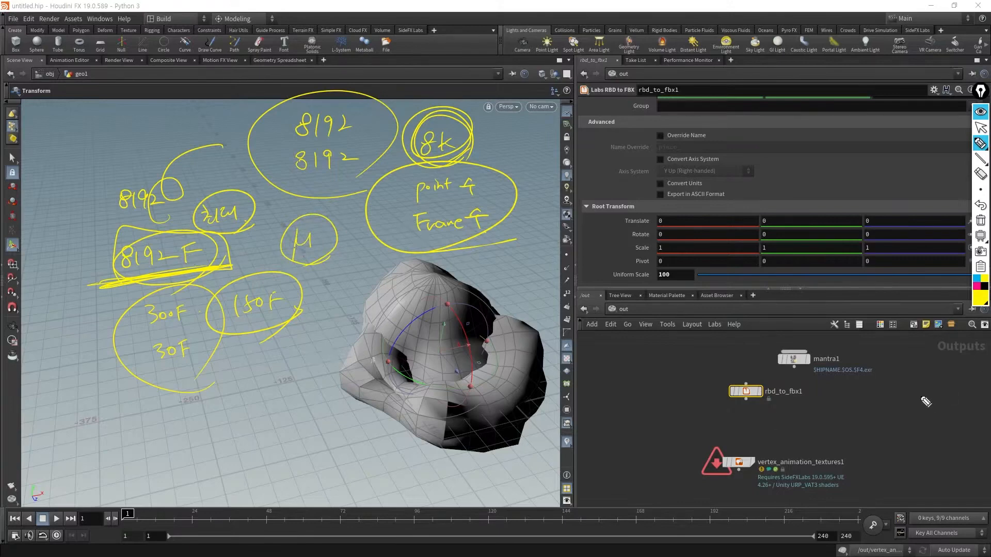
{"action": "left_click", "coordinate": [980, 220]}
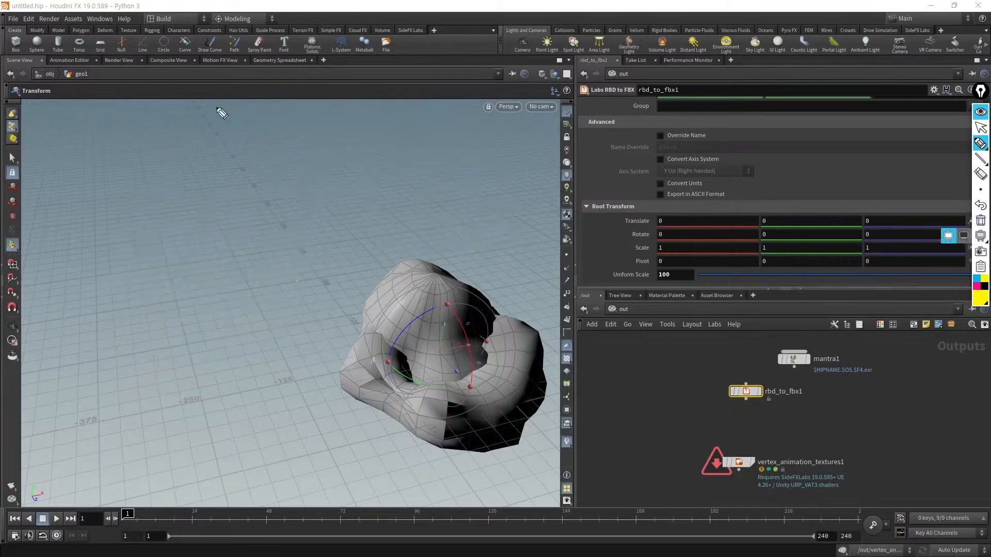
- Handwrite and circle resample, poly reduce and 포인트수 ↓ over the viewport, with an arrow leading to the rbd_to_fbx1 node
{"action": "left_click_drag", "start_coordinate": [218, 109], "coordinate": [312, 128]}
{"action": "mouse_move", "coordinate": [228, 172]}
{"action": "left_mouse_down"}
{"action": "mouse_move", "coordinate": [228, 182]}
{"action": "mouse_move", "coordinate": [250, 179]}
{"action": "mouse_move", "coordinate": [253, 166]}
{"action": "mouse_move", "coordinate": [252, 195]}
{"action": "mouse_move", "coordinate": [284, 179]}
{"action": "mouse_move", "coordinate": [339, 179]}
{"action": "mouse_move", "coordinate": [268, 211]}
{"action": "mouse_move", "coordinate": [279, 231]}
{"action": "left_mouse_up"}
{"action": "left_click_drag", "start_coordinate": [268, 236], "coordinate": [278, 242]}
{"action": "mouse_move", "coordinate": [270, 249]}
{"action": "left_mouse_down"}
{"action": "mouse_move", "coordinate": [332, 243]}
{"action": "mouse_move", "coordinate": [319, 242]}
{"action": "mouse_move", "coordinate": [349, 257]}
{"action": "mouse_move", "coordinate": [406, 223]}
{"action": "mouse_move", "coordinate": [410, 258]}
{"action": "mouse_move", "coordinate": [482, 243]}
{"action": "mouse_move", "coordinate": [748, 368]}
{"action": "mouse_move", "coordinate": [715, 361]}
{"action": "left_mouse_up"}
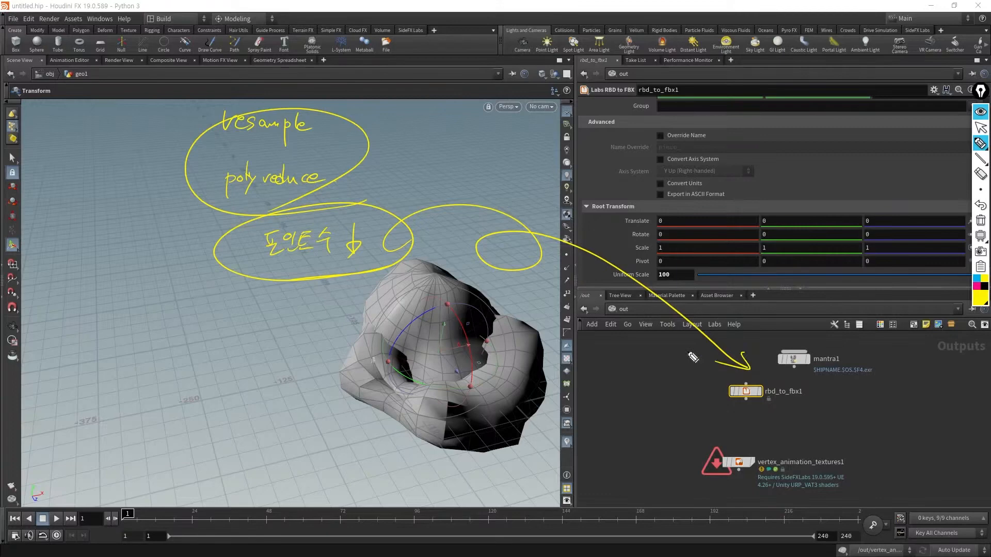
{"action": "mouse_move", "coordinate": [423, 264]}
{"action": "left_mouse_down"}
{"action": "mouse_move", "coordinate": [170, 225]}
{"action": "mouse_move", "coordinate": [370, 287]}
{"action": "mouse_move", "coordinate": [356, 107]}
{"action": "mouse_move", "coordinate": [312, 292]}
{"action": "left_mouse_up"}
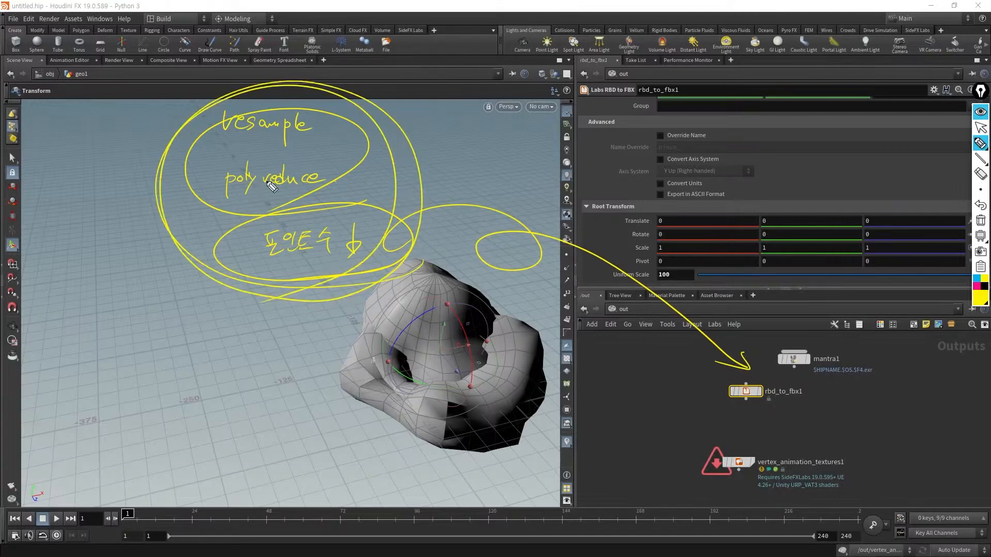
{"action": "mouse_move", "coordinate": [303, 209]}
{"action": "left_mouse_down"}
{"action": "mouse_move", "coordinate": [211, 190]}
{"action": "mouse_move", "coordinate": [217, 199]}
{"action": "mouse_move", "coordinate": [320, 204]}
{"action": "mouse_move", "coordinate": [199, 235]}
{"action": "left_mouse_up"}
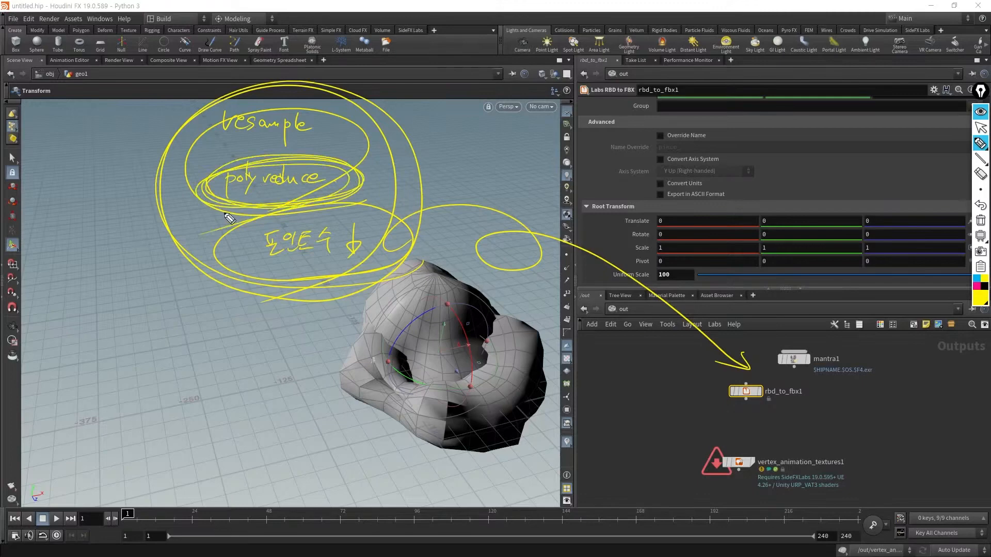
- Handwrite the flow from remesh down to polyreduce and draw a long arrow from it to the rbd_to_fbx1 node
{"action": "mouse_move", "coordinate": [84, 262]}
{"action": "left_mouse_down"}
{"action": "mouse_move", "coordinate": [89, 249]}
{"action": "mouse_move", "coordinate": [115, 250]}
{"action": "mouse_move", "coordinate": [123, 264]}
{"action": "mouse_move", "coordinate": [177, 254]}
{"action": "mouse_move", "coordinate": [186, 229]}
{"action": "mouse_move", "coordinate": [192, 261]}
{"action": "left_mouse_up"}
{"action": "left_click_drag", "start_coordinate": [132, 281], "coordinate": [155, 309]}
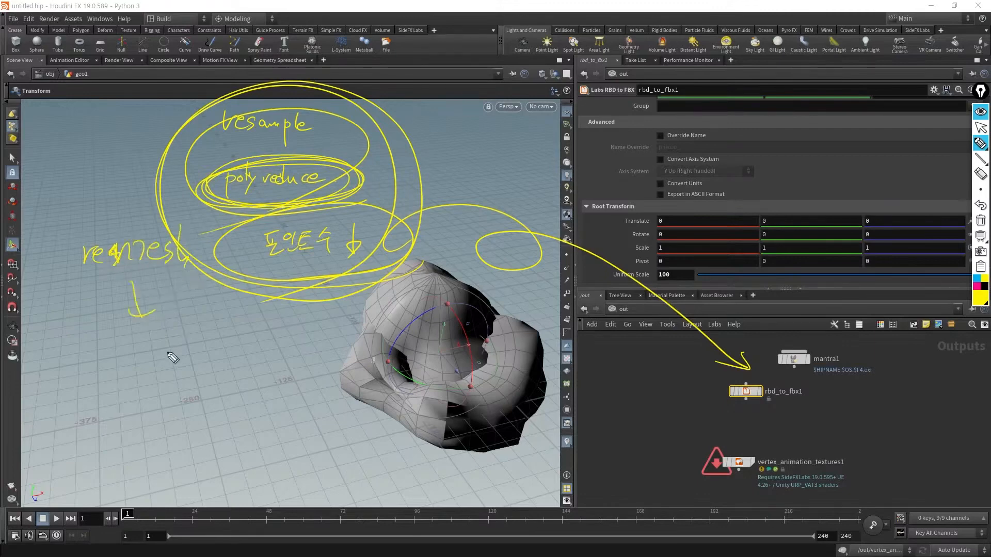
{"action": "mouse_move", "coordinate": [125, 344]}
{"action": "left_mouse_down"}
{"action": "mouse_move", "coordinate": [136, 356]}
{"action": "mouse_move", "coordinate": [223, 351]}
{"action": "mouse_move", "coordinate": [254, 370]}
{"action": "left_mouse_up"}
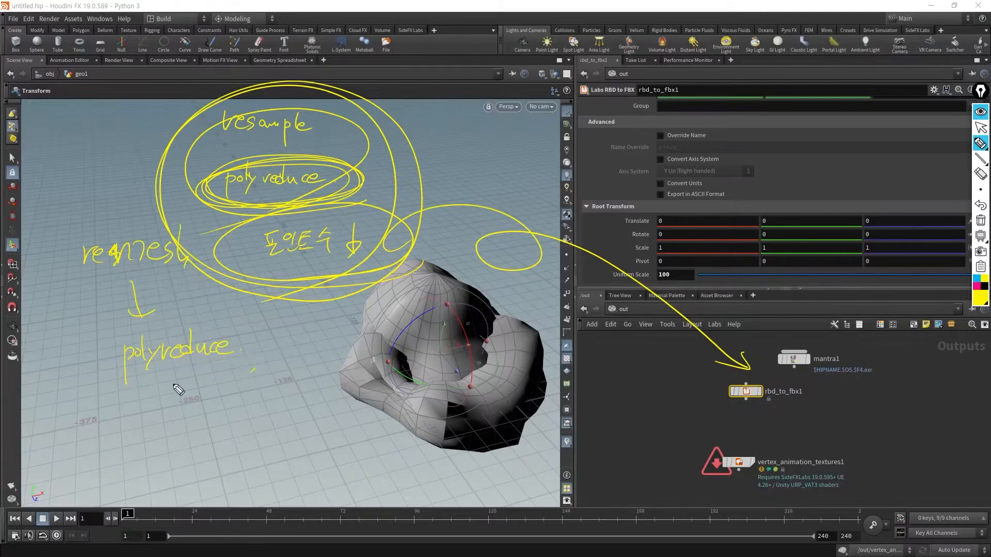
{"action": "mouse_move", "coordinate": [97, 393]}
{"action": "left_mouse_down"}
{"action": "mouse_move", "coordinate": [210, 378]}
{"action": "mouse_move", "coordinate": [177, 427]}
{"action": "left_mouse_up"}
{"action": "left_click_drag", "start_coordinate": [166, 405], "coordinate": [187, 403]}
{"action": "mouse_move", "coordinate": [166, 453]}
{"action": "left_mouse_down"}
{"action": "mouse_move", "coordinate": [262, 456]}
{"action": "mouse_move", "coordinate": [727, 383]}
{"action": "left_mouse_up"}
{"action": "mouse_move", "coordinate": [728, 383]}
{"action": "left_mouse_down"}
{"action": "mouse_move", "coordinate": [710, 368]}
{"action": "mouse_move", "coordinate": [722, 400]}
{"action": "left_mouse_up"}
{"action": "left_click_drag", "start_coordinate": [721, 400], "coordinate": [729, 384]}
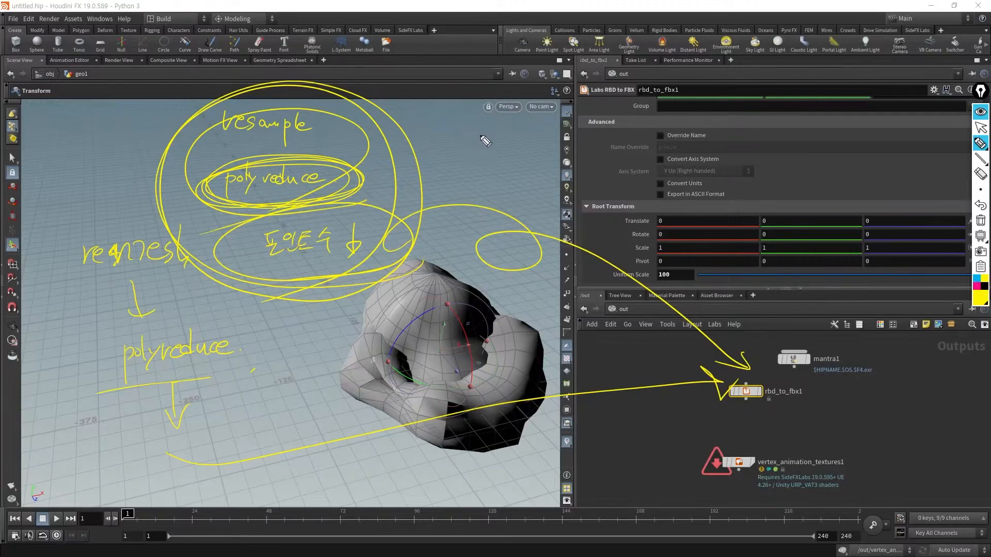
- Handwrite and circle Flip over the viewport, add a second circled note beside it, and underline the pair
{"action": "mouse_move", "coordinate": [458, 124]}
{"action": "left_mouse_down"}
{"action": "mouse_move", "coordinate": [478, 121]}
{"action": "mouse_move", "coordinate": [467, 141]}
{"action": "left_mouse_up"}
{"action": "left_click_drag", "start_coordinate": [467, 133], "coordinate": [482, 142]}
{"action": "left_click_drag", "start_coordinate": [489, 132], "coordinate": [499, 153]}
{"action": "mouse_move", "coordinate": [498, 134]}
{"action": "left_mouse_down"}
{"action": "mouse_move", "coordinate": [465, 121]}
{"action": "mouse_move", "coordinate": [508, 148]}
{"action": "mouse_move", "coordinate": [556, 147]}
{"action": "left_mouse_up"}
{"action": "left_click_drag", "start_coordinate": [555, 138], "coordinate": [566, 152]}
{"action": "mouse_move", "coordinate": [560, 153]}
{"action": "left_mouse_down"}
{"action": "mouse_move", "coordinate": [568, 164]}
{"action": "mouse_move", "coordinate": [616, 146]}
{"action": "left_mouse_up"}
{"action": "mouse_move", "coordinate": [609, 148]}
{"action": "left_mouse_down"}
{"action": "mouse_move", "coordinate": [608, 161]}
{"action": "mouse_move", "coordinate": [618, 158]}
{"action": "left_mouse_up"}
{"action": "mouse_move", "coordinate": [624, 149]}
{"action": "left_mouse_down"}
{"action": "mouse_move", "coordinate": [617, 164]}
{"action": "mouse_move", "coordinate": [642, 155]}
{"action": "mouse_move", "coordinate": [630, 183]}
{"action": "left_mouse_up"}
{"action": "left_click_drag", "start_coordinate": [473, 176], "coordinate": [667, 190]}
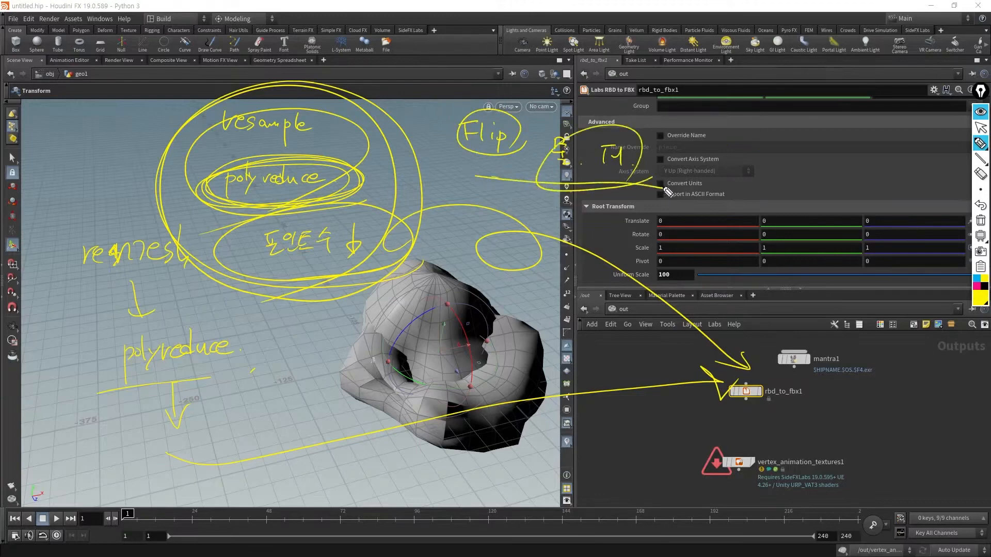
- Handwrite and underline RBD over the parameters, with three long diagonal strokes beside it
{"action": "mouse_move", "coordinate": [705, 125]}
{"action": "left_mouse_down"}
{"action": "mouse_move", "coordinate": [706, 146]}
{"action": "mouse_move", "coordinate": [747, 140]}
{"action": "left_mouse_up"}
{"action": "left_click_drag", "start_coordinate": [689, 165], "coordinate": [772, 164]}
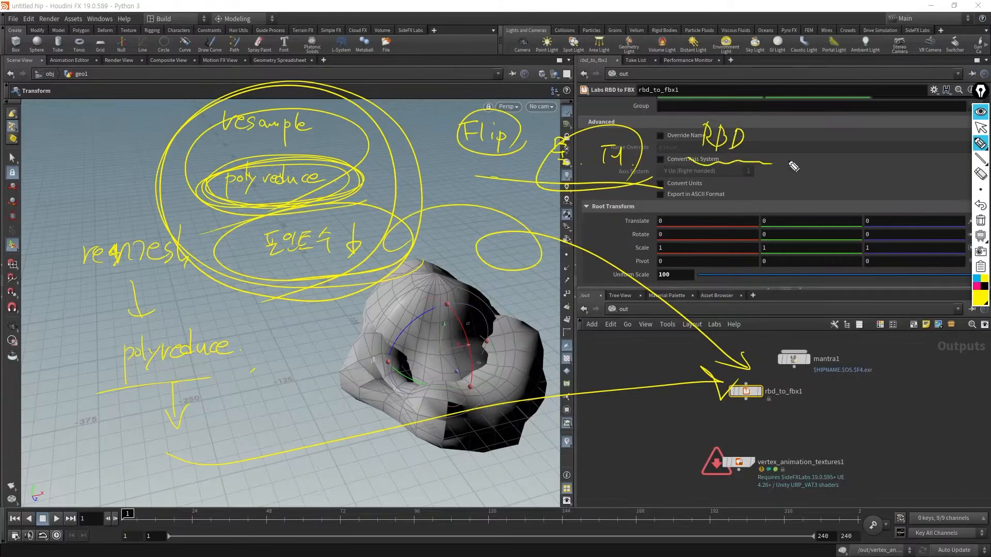
{"action": "left_click_drag", "start_coordinate": [771, 124], "coordinate": [731, 177]}
{"action": "left_click_drag", "start_coordinate": [813, 123], "coordinate": [764, 198]}
{"action": "left_click_drag", "start_coordinate": [854, 141], "coordinate": [805, 229]}
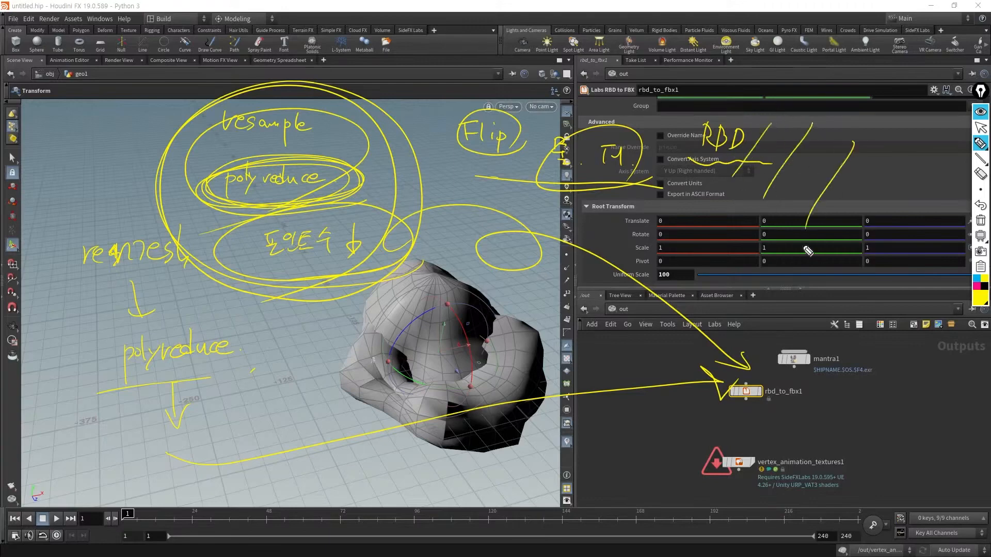
- Draw a line beneath RBD, handwrite and circle FBX below it, and circle RBD
{"action": "mouse_move", "coordinate": [876, 207]}
{"action": "left_mouse_down"}
{"action": "mouse_move", "coordinate": [680, 176]}
{"action": "mouse_move", "coordinate": [695, 204]}
{"action": "left_mouse_up"}
{"action": "mouse_move", "coordinate": [680, 206]}
{"action": "left_mouse_down"}
{"action": "mouse_move", "coordinate": [677, 227]}
{"action": "mouse_move", "coordinate": [692, 216]}
{"action": "mouse_move", "coordinate": [700, 228]}
{"action": "mouse_move", "coordinate": [726, 225]}
{"action": "left_mouse_up"}
{"action": "left_click_drag", "start_coordinate": [725, 212], "coordinate": [714, 227]}
{"action": "left_click_drag", "start_coordinate": [730, 233], "coordinate": [734, 234]}
{"action": "left_click_drag", "start_coordinate": [733, 194], "coordinate": [743, 234]}
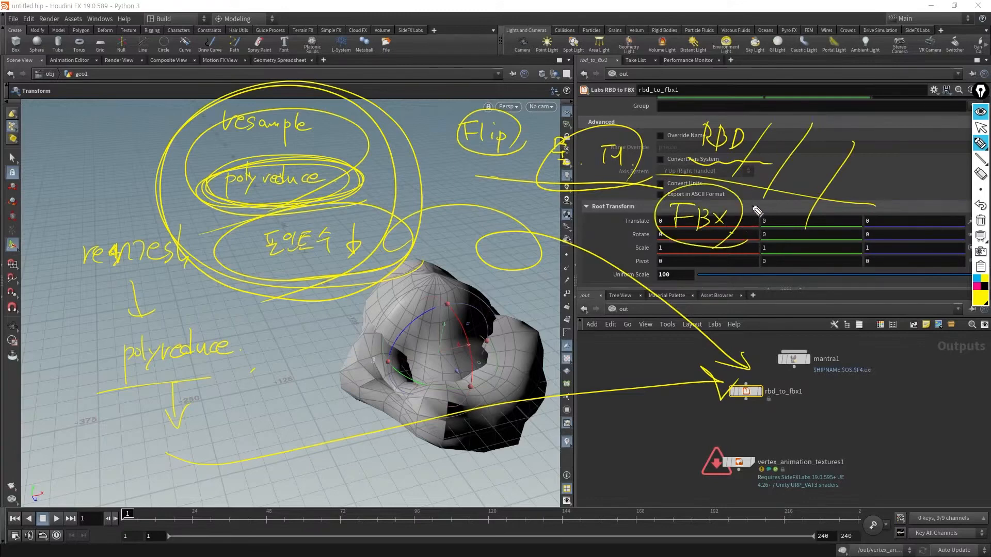
{"action": "mouse_move", "coordinate": [761, 162]}
{"action": "left_mouse_down"}
{"action": "mouse_move", "coordinate": [689, 155]}
{"action": "mouse_move", "coordinate": [701, 181]}
{"action": "left_mouse_up"}
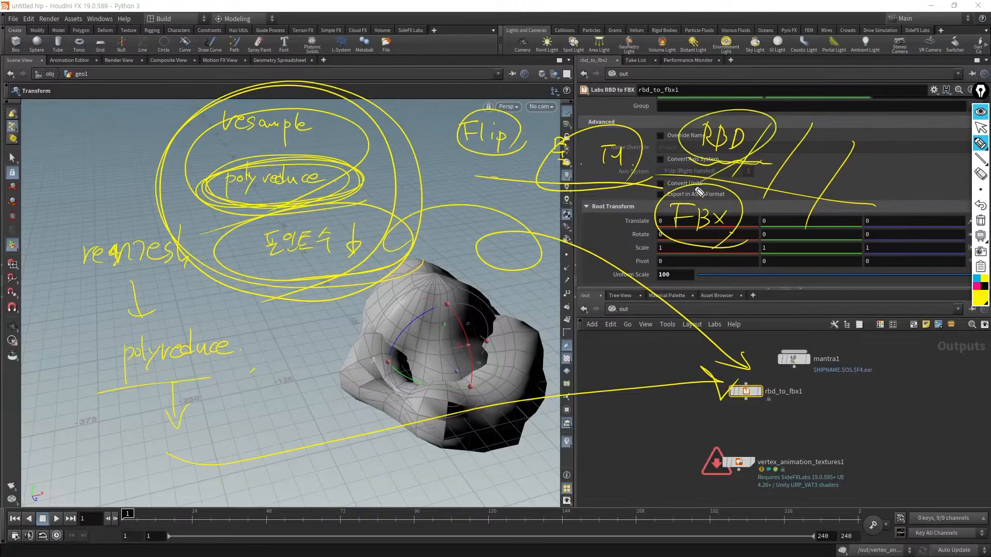
- Re-circle Flip and the note beside it, handwrite a circled VAT below them, and erase all annotations
{"action": "left_click_drag", "start_coordinate": [526, 166], "coordinate": [494, 162]}
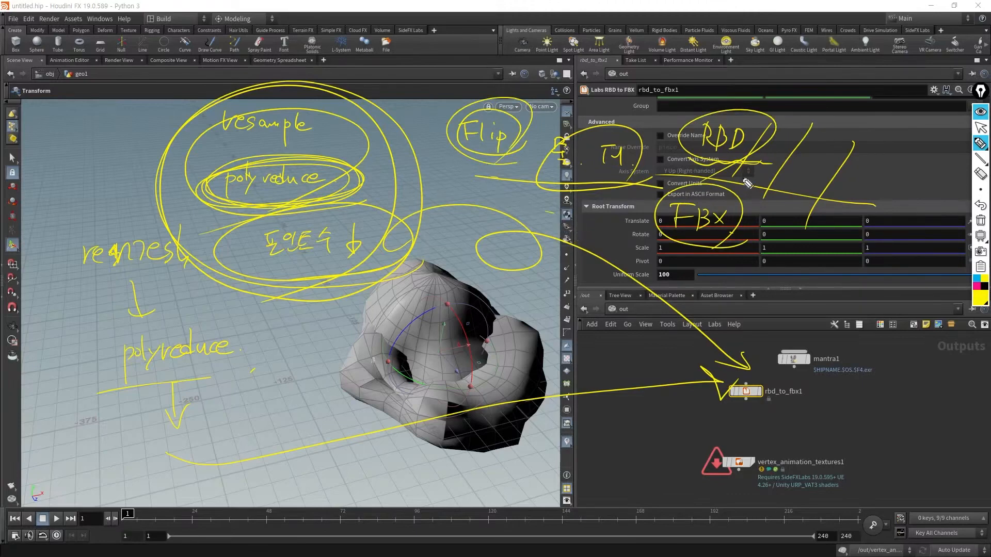
{"action": "mouse_move", "coordinate": [566, 217]}
{"action": "left_mouse_down"}
{"action": "mouse_move", "coordinate": [584, 210]}
{"action": "mouse_move", "coordinate": [607, 236]}
{"action": "left_mouse_up"}
{"action": "left_click_drag", "start_coordinate": [594, 228], "coordinate": [609, 225]}
{"action": "left_click_drag", "start_coordinate": [607, 216], "coordinate": [625, 213]}
{"action": "mouse_move", "coordinate": [617, 214]}
{"action": "left_mouse_down"}
{"action": "mouse_move", "coordinate": [617, 238]}
{"action": "mouse_move", "coordinate": [628, 241]}
{"action": "left_mouse_up"}
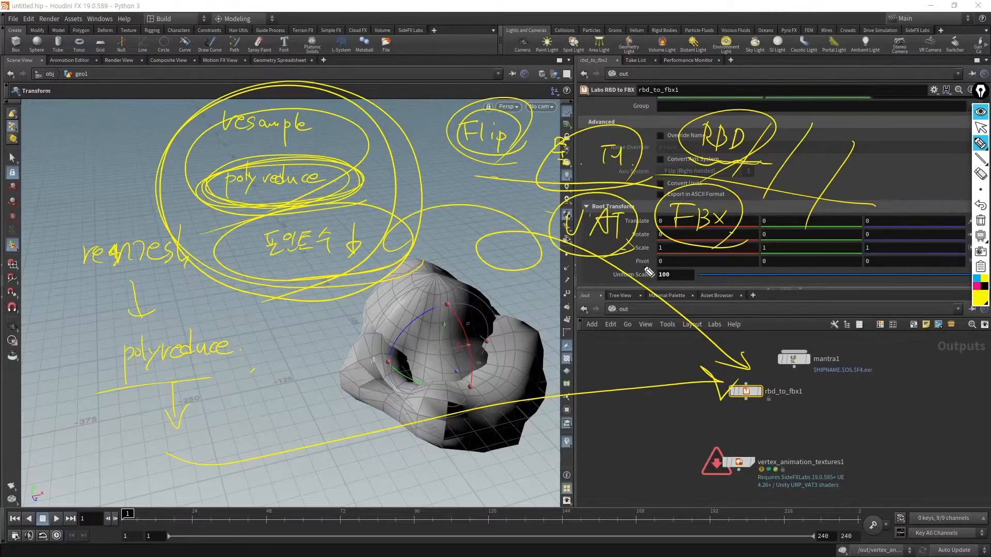
{"action": "left_click_drag", "start_coordinate": [622, 174], "coordinate": [598, 118]}
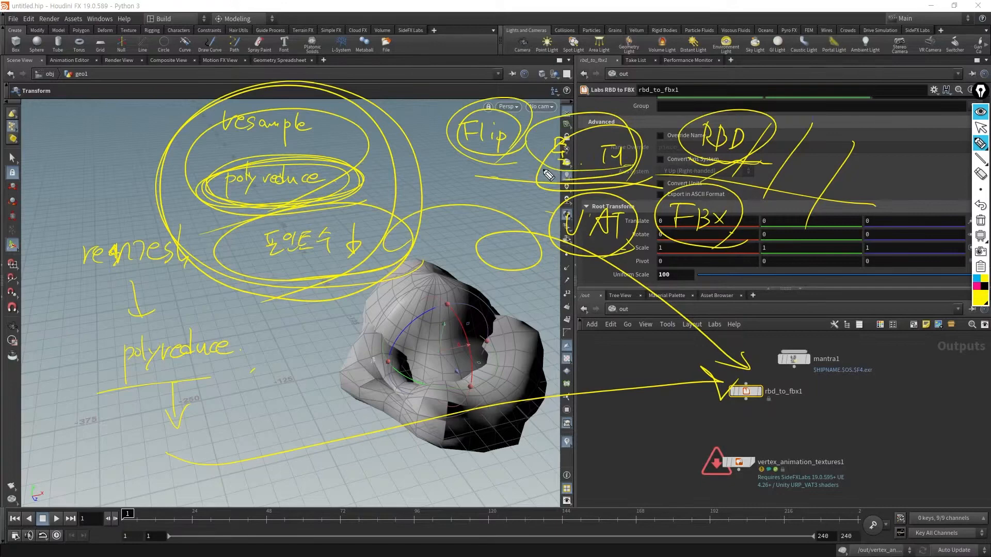
{"action": "left_click_drag", "start_coordinate": [528, 165], "coordinate": [639, 173]}
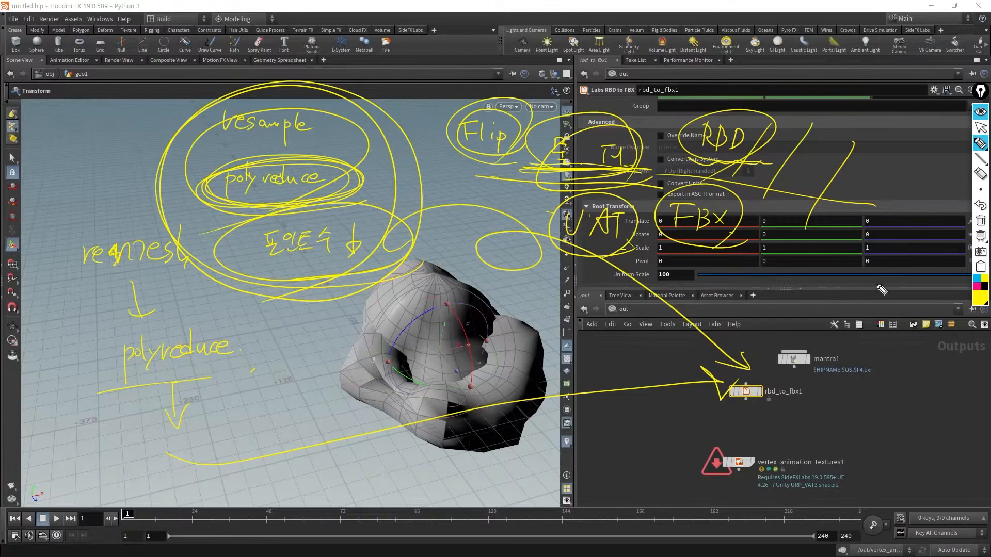
{"action": "left_click", "coordinate": [980, 222]}
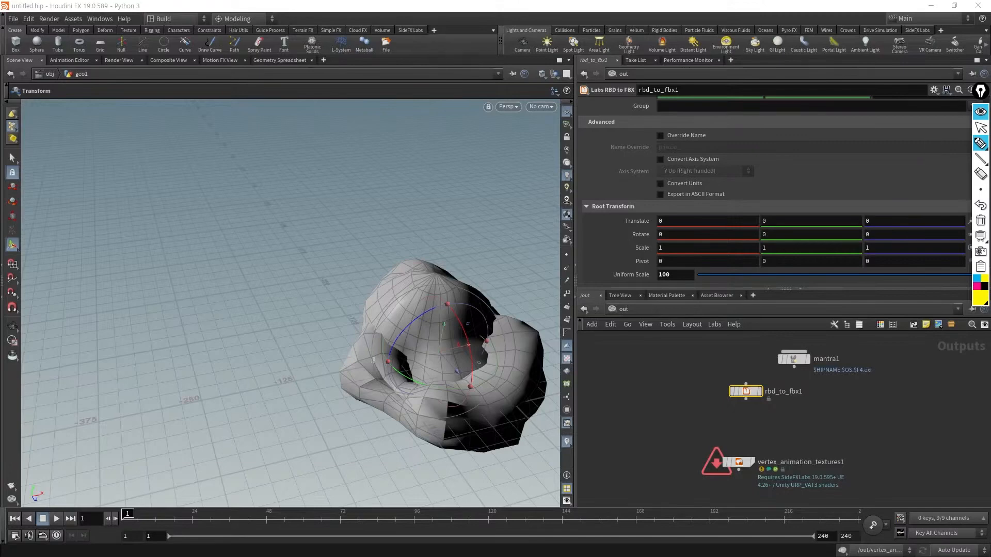
- Draw two D-shaped outlines over the viewport and a large ellipse traced several times beside them
{"action": "left_click", "coordinate": [980, 128]}
{"action": "left_click", "coordinate": [981, 143]}
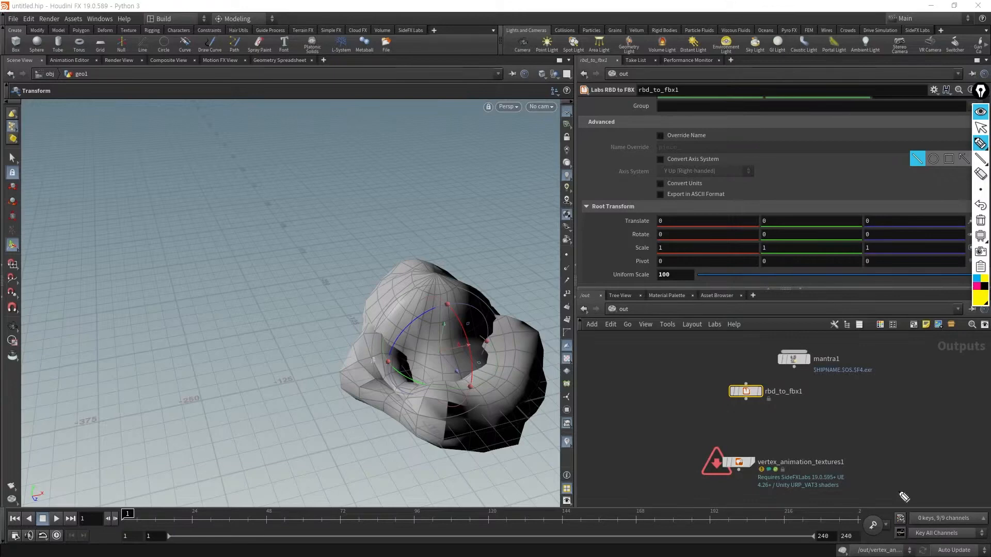
{"action": "mouse_move", "coordinate": [70, 111]}
{"action": "left_mouse_down"}
{"action": "mouse_move", "coordinate": [111, 146]}
{"action": "mouse_move", "coordinate": [71, 111]}
{"action": "left_mouse_up"}
{"action": "mouse_move", "coordinate": [78, 180]}
{"action": "left_mouse_down"}
{"action": "mouse_move", "coordinate": [120, 189]}
{"action": "mouse_move", "coordinate": [58, 196]}
{"action": "left_mouse_up"}
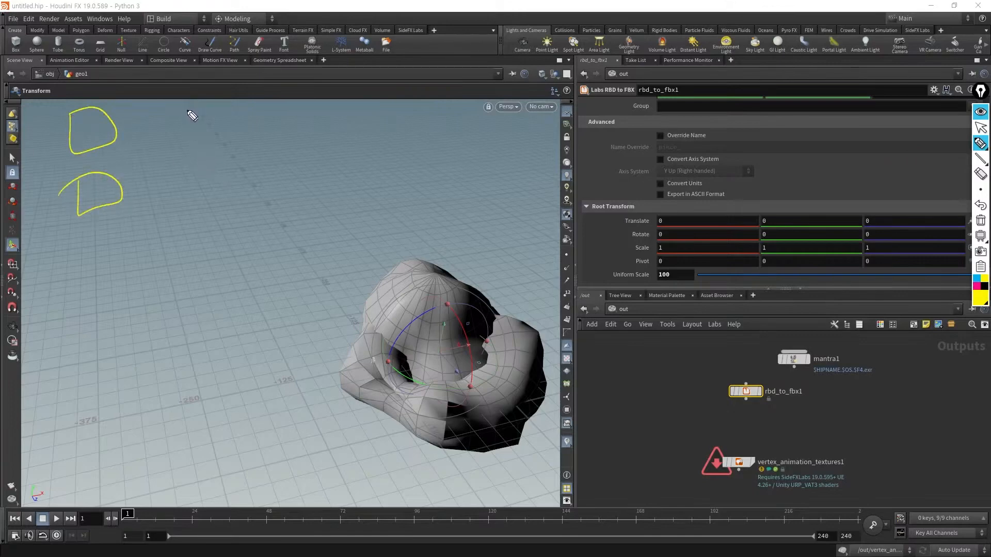
{"action": "mouse_move", "coordinate": [292, 131]}
{"action": "left_mouse_down"}
{"action": "mouse_move", "coordinate": [332, 73]}
{"action": "mouse_move", "coordinate": [269, 124]}
{"action": "left_mouse_up"}
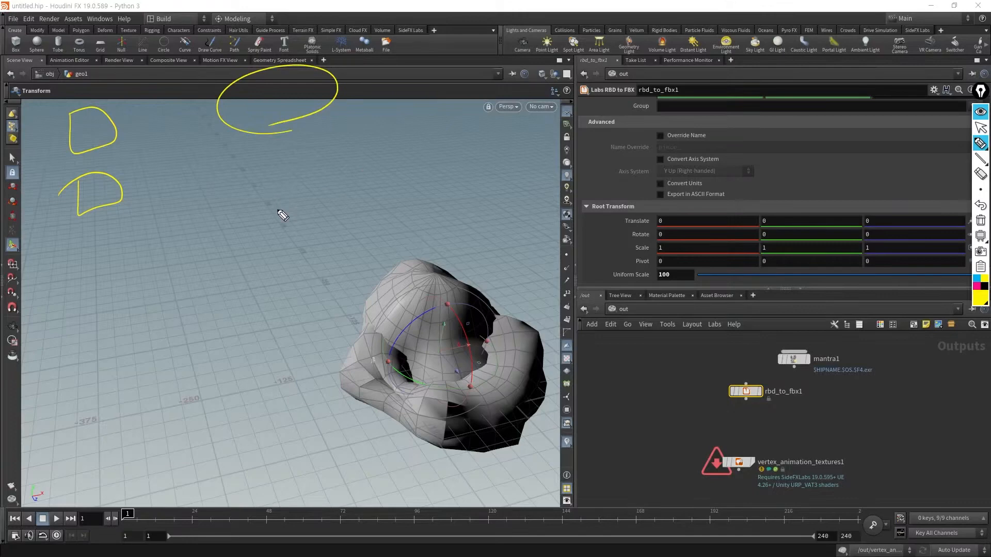
{"action": "mouse_move", "coordinate": [347, 115]}
{"action": "left_mouse_down"}
{"action": "mouse_move", "coordinate": [287, 60]}
{"action": "mouse_move", "coordinate": [221, 102]}
{"action": "mouse_move", "coordinate": [247, 129]}
{"action": "left_mouse_up"}
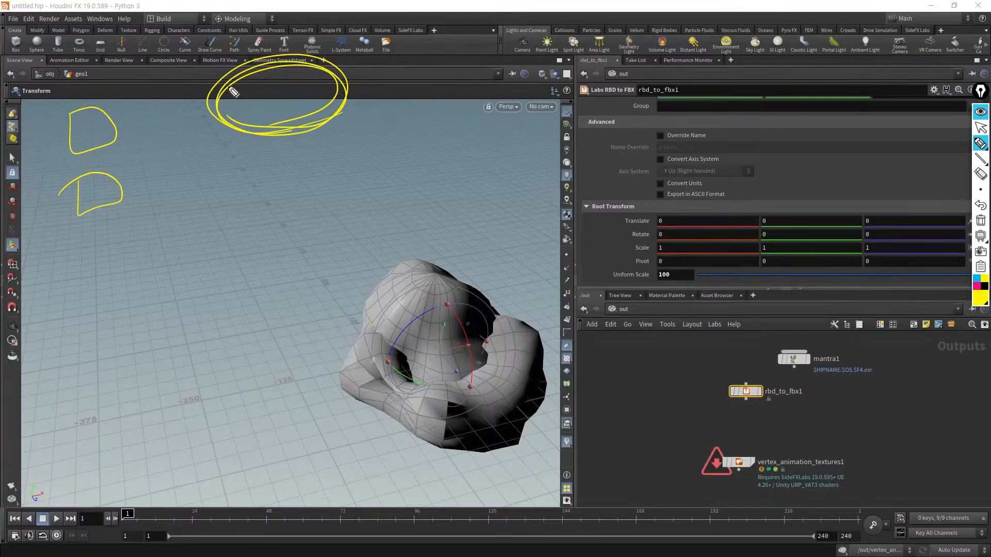
{"action": "mouse_move", "coordinate": [230, 88]}
{"action": "left_mouse_down"}
{"action": "mouse_move", "coordinate": [320, 129]}
{"action": "mouse_move", "coordinate": [358, 77]}
{"action": "left_mouse_up"}
- Handwrite 플립북 텍스쳐 with VAT below it, underline the first note, and draw an arrow from it to 렌더링
{"action": "mouse_move", "coordinate": [211, 176]}
{"action": "left_mouse_down"}
{"action": "mouse_move", "coordinate": [225, 171]}
{"action": "mouse_move", "coordinate": [227, 192]}
{"action": "mouse_move", "coordinate": [246, 183]}
{"action": "mouse_move", "coordinate": [253, 196]}
{"action": "mouse_move", "coordinate": [258, 172]}
{"action": "mouse_move", "coordinate": [257, 196]}
{"action": "mouse_move", "coordinate": [302, 181]}
{"action": "mouse_move", "coordinate": [311, 192]}
{"action": "mouse_move", "coordinate": [366, 186]}
{"action": "left_mouse_up"}
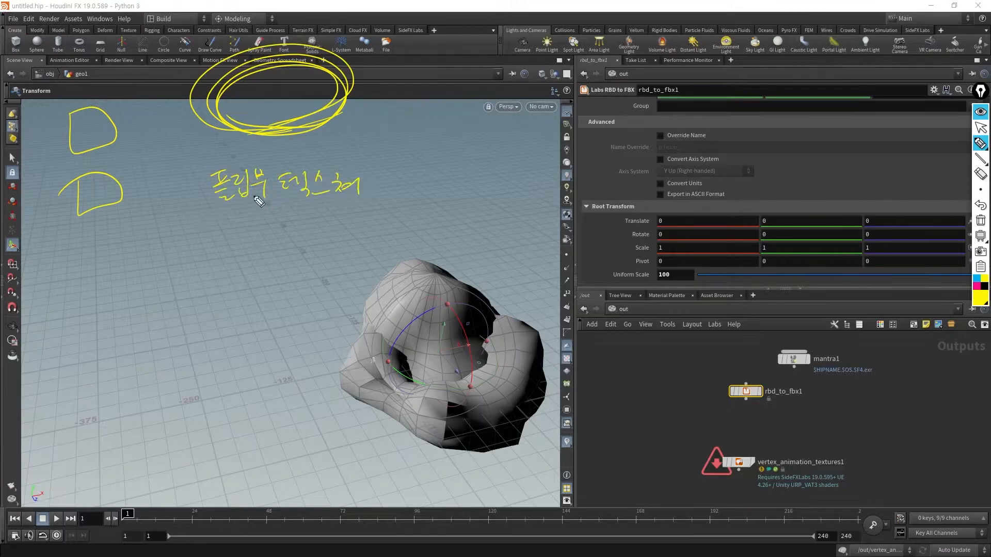
{"action": "left_click_drag", "start_coordinate": [223, 219], "coordinate": [283, 238]}
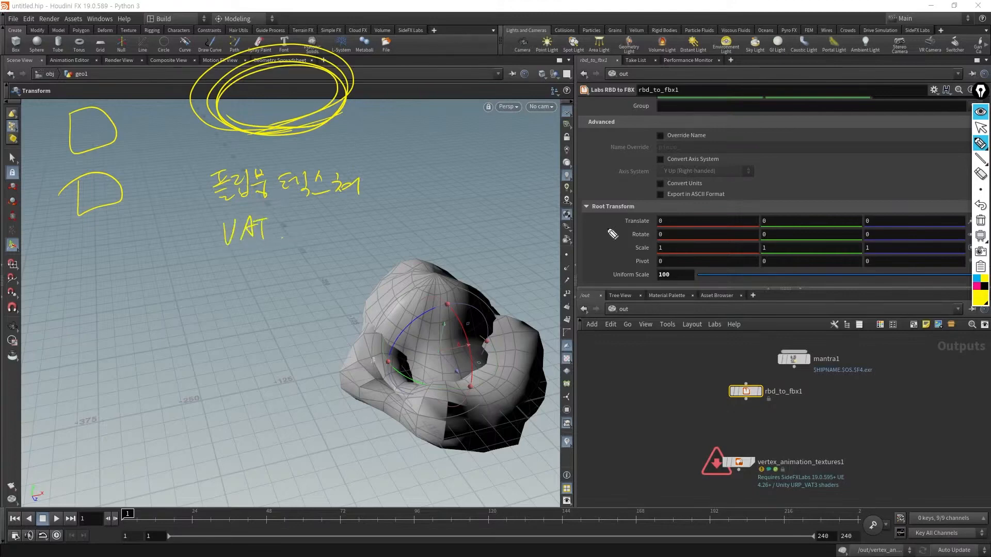
{"action": "mouse_move", "coordinate": [191, 221]}
{"action": "left_mouse_down"}
{"action": "mouse_move", "coordinate": [376, 198]}
{"action": "mouse_move", "coordinate": [432, 139]}
{"action": "mouse_move", "coordinate": [471, 135]}
{"action": "mouse_move", "coordinate": [464, 146]}
{"action": "left_mouse_up"}
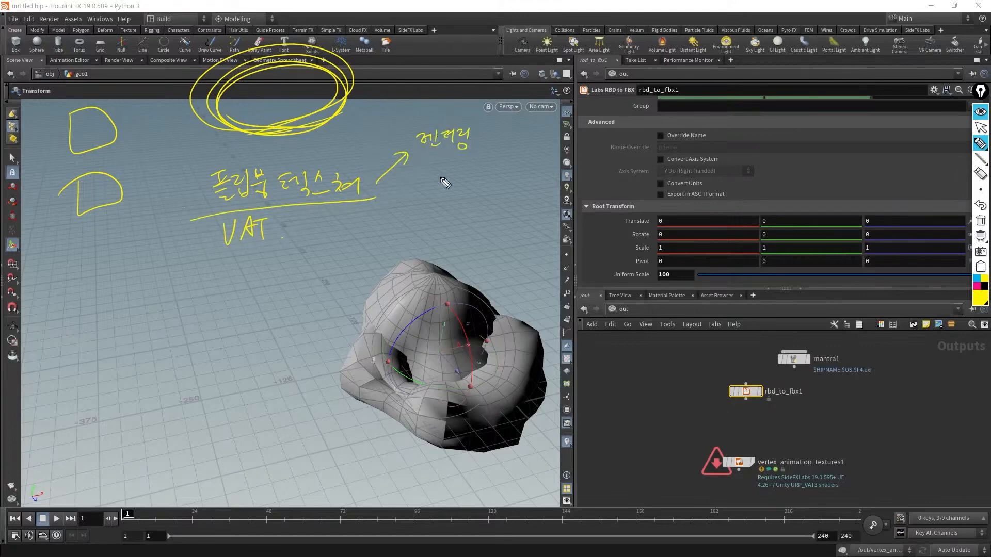
- Handwrite Mapbaker below 렌더링 and underline both words
{"action": "mouse_move", "coordinate": [426, 183]}
{"action": "left_mouse_down"}
{"action": "mouse_move", "coordinate": [438, 170]}
{"action": "mouse_move", "coordinate": [451, 186]}
{"action": "mouse_move", "coordinate": [459, 173]}
{"action": "mouse_move", "coordinate": [506, 192]}
{"action": "mouse_move", "coordinate": [515, 177]}
{"action": "left_mouse_up"}
{"action": "mouse_move", "coordinate": [532, 188]}
{"action": "left_mouse_down"}
{"action": "mouse_move", "coordinate": [541, 186]}
{"action": "mouse_move", "coordinate": [416, 200]}
{"action": "left_mouse_up"}
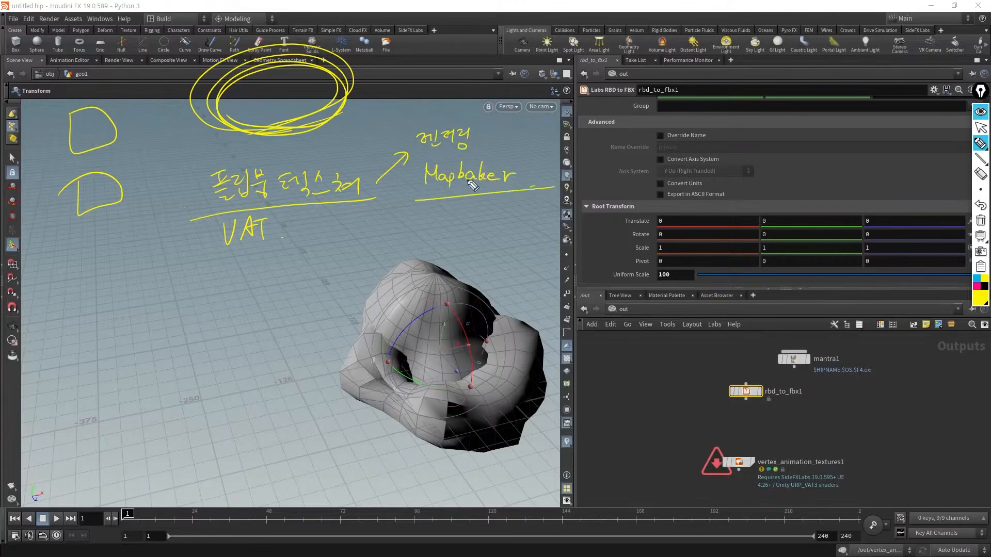
{"action": "left_click_drag", "start_coordinate": [417, 151], "coordinate": [516, 150]}
{"action": "left_click_drag", "start_coordinate": [417, 197], "coordinate": [542, 189]}
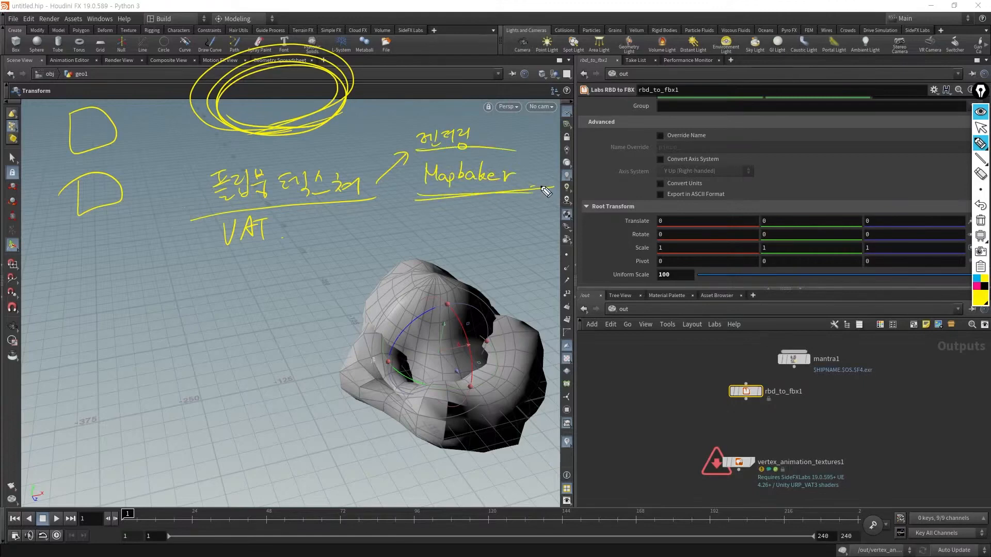
- Circle VAT, 렌더링 and Mapbaker, and draw a box around Mapbaker
{"action": "mouse_move", "coordinate": [297, 255]}
{"action": "left_mouse_down"}
{"action": "mouse_move", "coordinate": [222, 266]}
{"action": "mouse_move", "coordinate": [236, 285]}
{"action": "left_mouse_up"}
{"action": "mouse_move", "coordinate": [493, 132]}
{"action": "left_mouse_down"}
{"action": "mouse_move", "coordinate": [482, 118]}
{"action": "mouse_move", "coordinate": [455, 166]}
{"action": "left_mouse_up"}
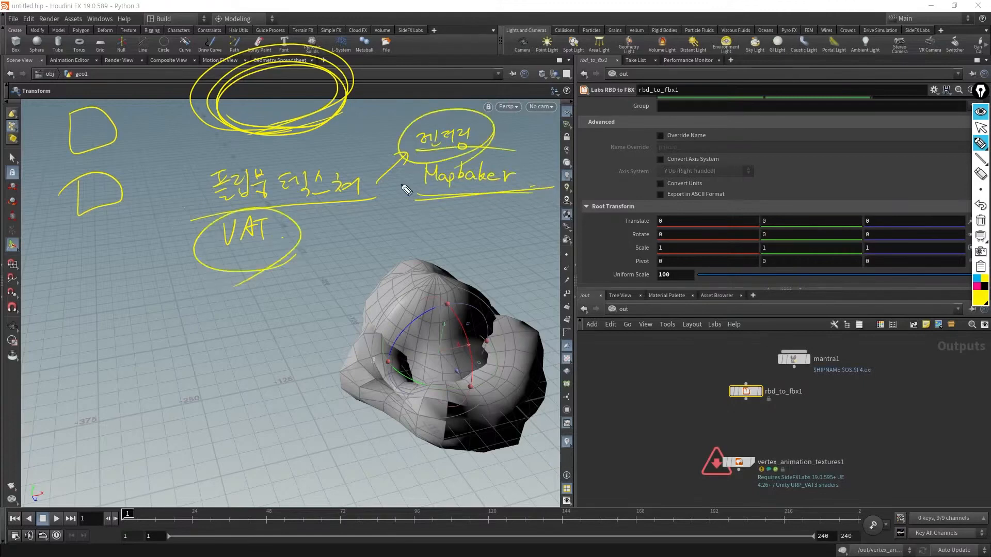
{"action": "left_click_drag", "start_coordinate": [516, 194], "coordinate": [527, 189]}
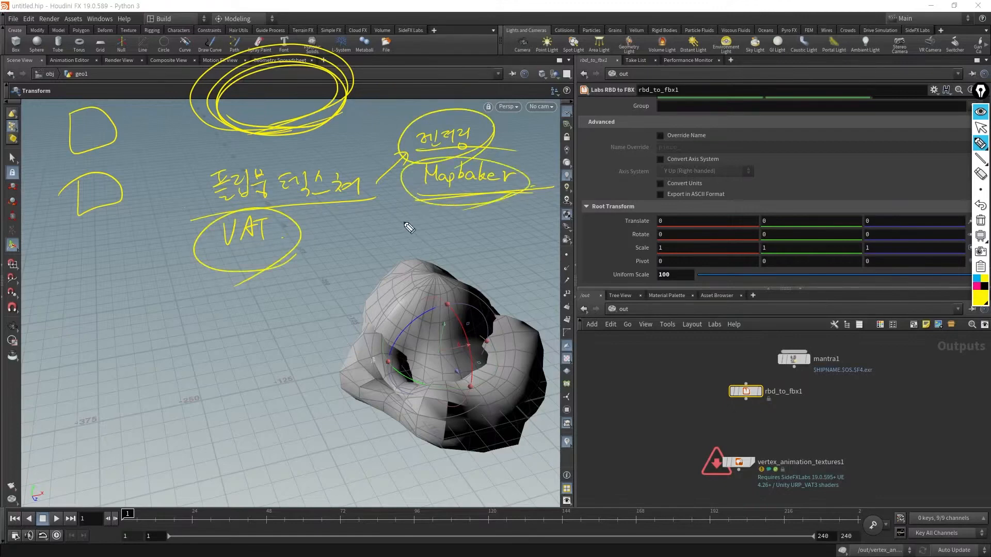
{"action": "mouse_move", "coordinate": [401, 205]}
{"action": "left_mouse_down"}
{"action": "mouse_move", "coordinate": [529, 171]}
{"action": "mouse_move", "coordinate": [413, 178]}
{"action": "left_mouse_up"}
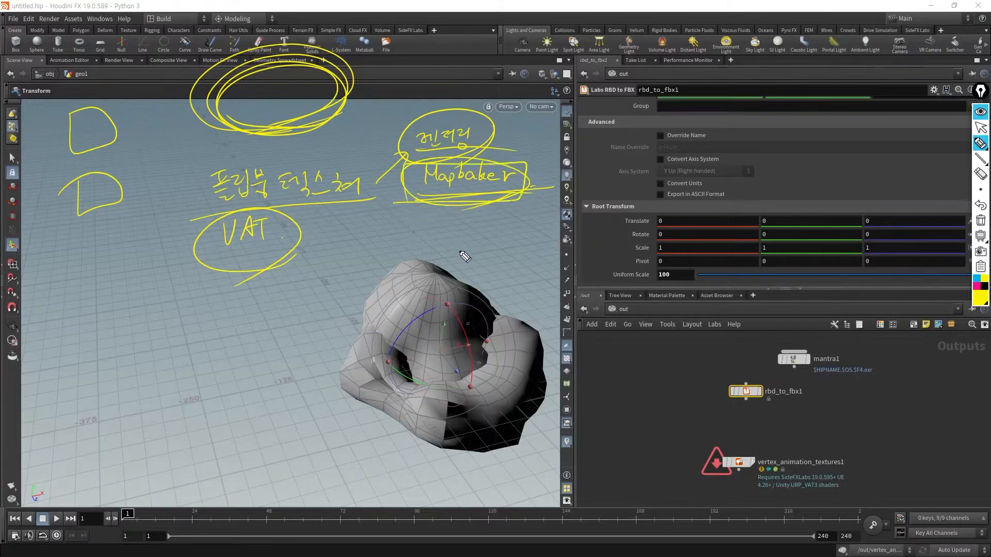
- Handwrite and circle UV and wetmap below Mapbaker, underline 플립북 텍스쳐 again, and add a small arrow towards UV
{"action": "mouse_move", "coordinate": [435, 225]}
{"action": "left_mouse_down"}
{"action": "mouse_move", "coordinate": [448, 235]}
{"action": "mouse_move", "coordinate": [468, 228]}
{"action": "mouse_move", "coordinate": [448, 250]}
{"action": "left_mouse_up"}
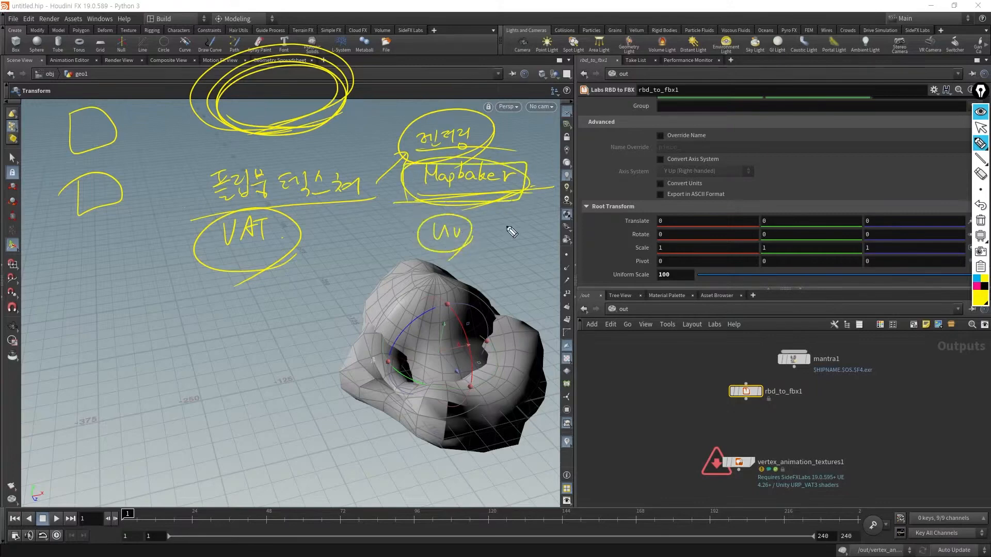
{"action": "left_click_drag", "start_coordinate": [199, 200], "coordinate": [373, 194]}
{"action": "left_click_drag", "start_coordinate": [355, 219], "coordinate": [377, 228]}
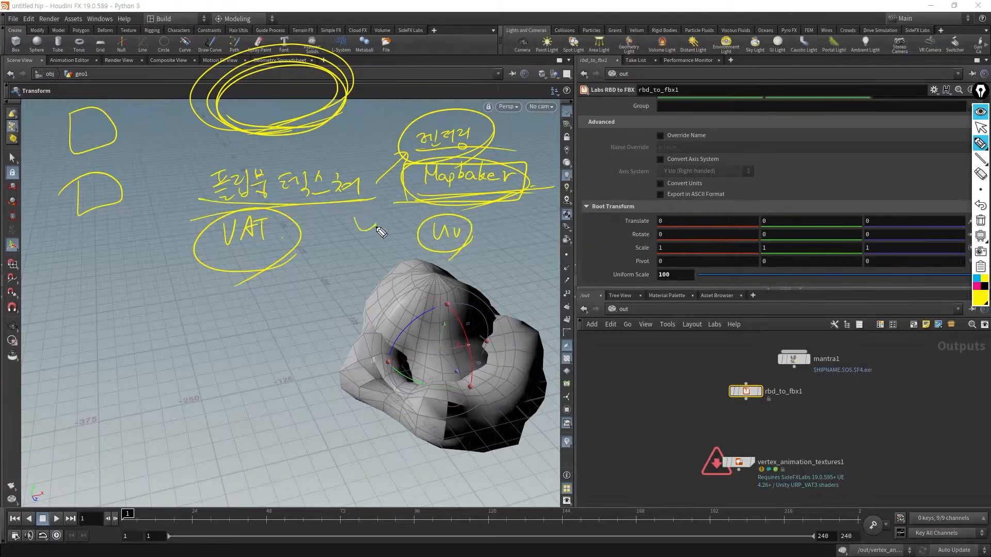
{"action": "left_click_drag", "start_coordinate": [500, 240], "coordinate": [552, 255]}
{"action": "mouse_move", "coordinate": [556, 243]}
{"action": "left_mouse_down"}
{"action": "mouse_move", "coordinate": [557, 270]}
{"action": "mouse_move", "coordinate": [562, 255]}
{"action": "mouse_move", "coordinate": [547, 278]}
{"action": "left_mouse_up"}
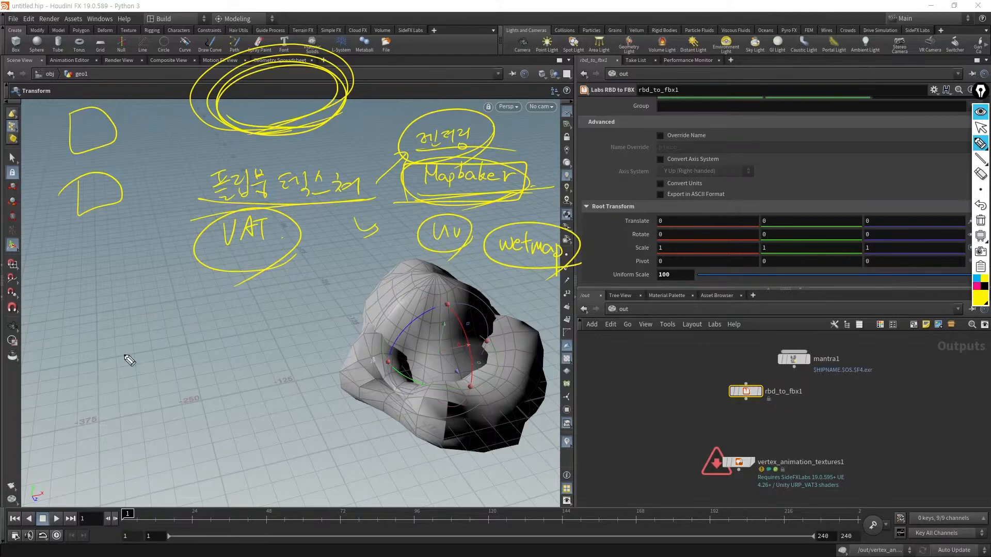
- Switch the pen to blue and draw two long diverging lines across the lower viewport
{"action": "left_click", "coordinate": [974, 276]}
{"action": "mouse_move", "coordinate": [134, 402]}
{"action": "left_mouse_down"}
{"action": "mouse_move", "coordinate": [200, 389]}
{"action": "mouse_move", "coordinate": [456, 291]}
{"action": "left_mouse_up"}
{"action": "left_click_drag", "start_coordinate": [71, 406], "coordinate": [625, 381]}
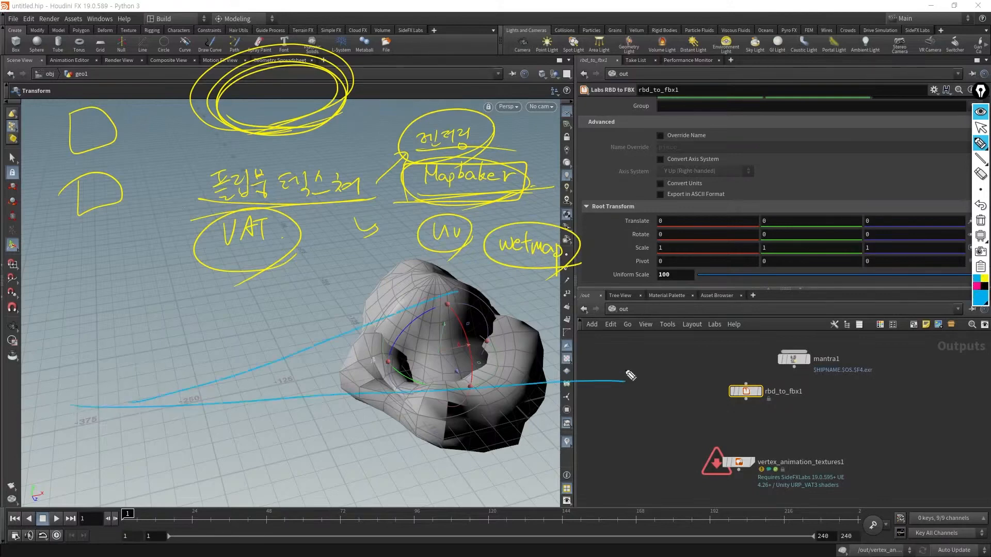
- Switch the pen to magenta, draw streaks along the upper blue line, and circle their far end repeatedly
{"action": "left_click", "coordinate": [977, 285]}
{"action": "mouse_move", "coordinate": [64, 372]}
{"action": "left_mouse_down"}
{"action": "mouse_move", "coordinate": [321, 349]}
{"action": "mouse_move", "coordinate": [193, 390]}
{"action": "mouse_move", "coordinate": [85, 401]}
{"action": "left_mouse_up"}
{"action": "mouse_move", "coordinate": [317, 352]}
{"action": "left_mouse_down"}
{"action": "mouse_move", "coordinate": [257, 374]}
{"action": "mouse_move", "coordinate": [289, 356]}
{"action": "mouse_move", "coordinate": [159, 387]}
{"action": "left_mouse_up"}
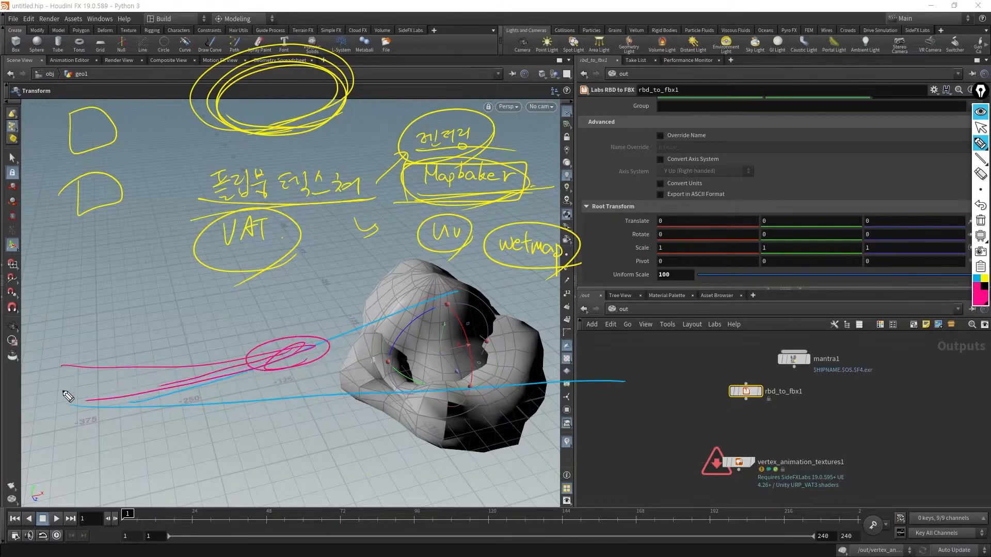
{"action": "mouse_move", "coordinate": [70, 390]}
{"action": "left_mouse_down"}
{"action": "mouse_move", "coordinate": [227, 387]}
{"action": "mouse_move", "coordinate": [58, 414]}
{"action": "left_mouse_up"}
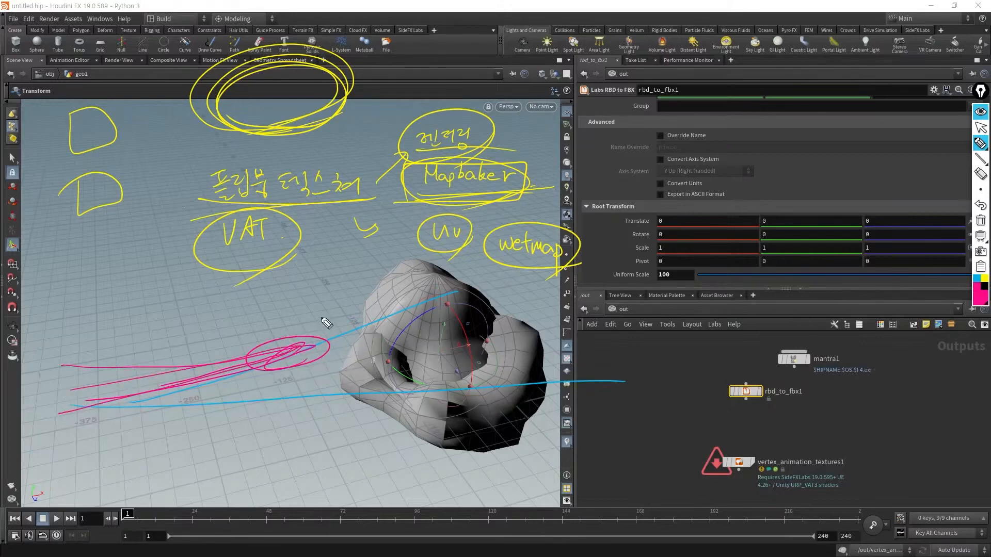
{"action": "mouse_move", "coordinate": [228, 349]}
{"action": "left_mouse_down"}
{"action": "mouse_move", "coordinate": [272, 331]}
{"action": "mouse_move", "coordinate": [275, 349]}
{"action": "mouse_move", "coordinate": [310, 355]}
{"action": "mouse_move", "coordinate": [137, 393]}
{"action": "mouse_move", "coordinate": [311, 351]}
{"action": "mouse_move", "coordinate": [114, 390]}
{"action": "left_mouse_up"}
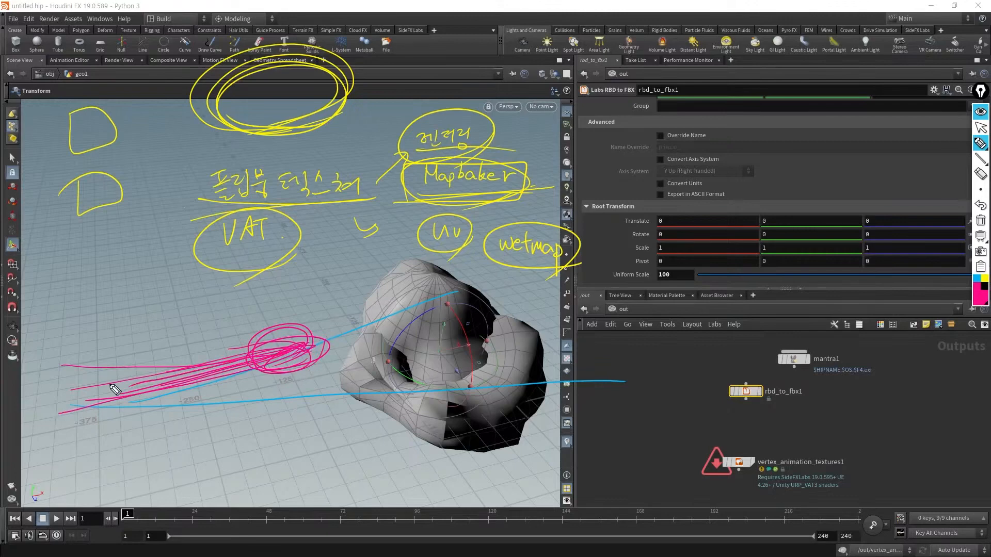
{"action": "mouse_move", "coordinate": [115, 389]}
{"action": "left_mouse_down"}
{"action": "mouse_move", "coordinate": [312, 365]}
{"action": "mouse_move", "coordinate": [299, 343]}
{"action": "mouse_move", "coordinate": [276, 341]}
{"action": "left_mouse_up"}
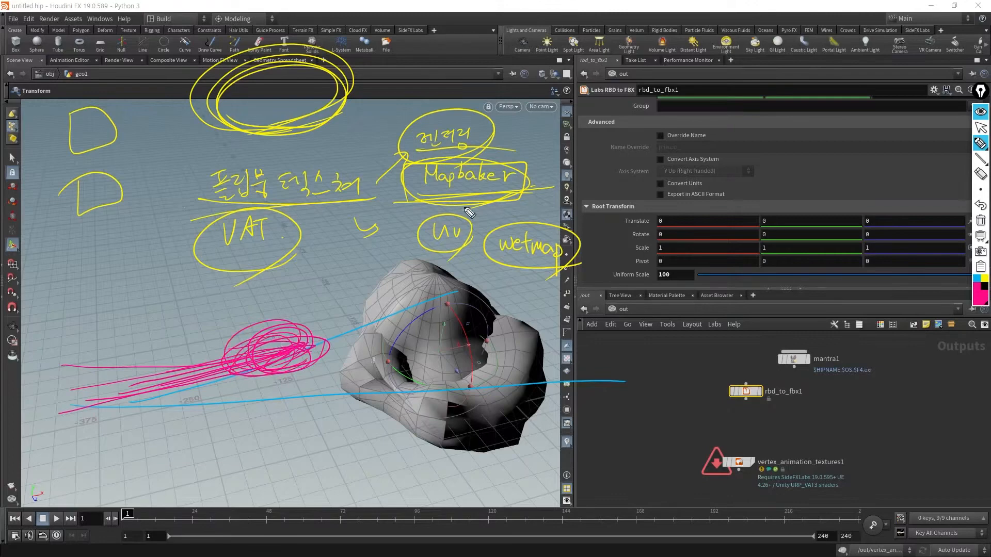
- Underline and box Mapbaker in magenta, and handwrite a circled Foot print linked to it by an arrow
{"action": "mouse_move", "coordinate": [468, 192]}
{"action": "left_mouse_down"}
{"action": "mouse_move", "coordinate": [434, 195]}
{"action": "mouse_move", "coordinate": [527, 194]}
{"action": "left_mouse_up"}
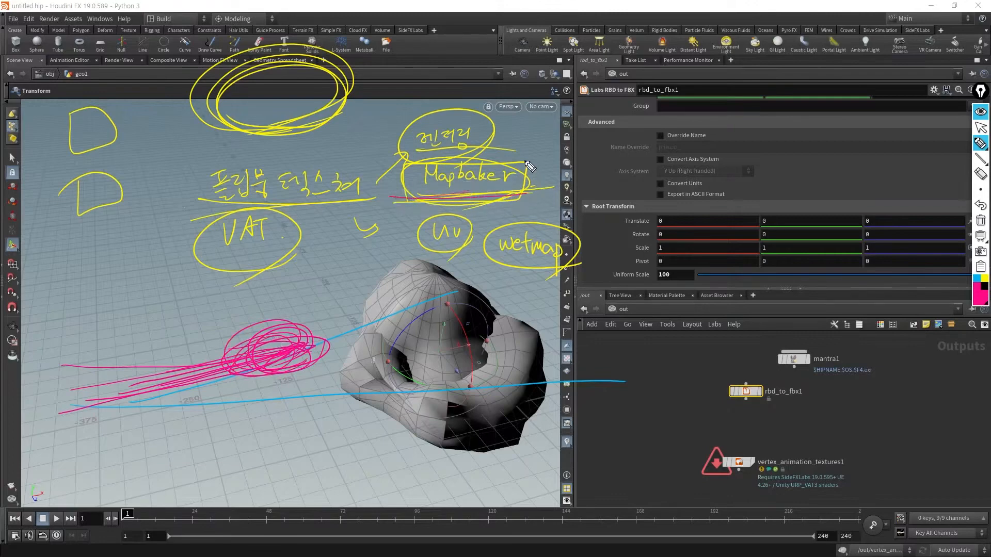
{"action": "mouse_move", "coordinate": [408, 160]}
{"action": "left_mouse_down"}
{"action": "mouse_move", "coordinate": [408, 195]}
{"action": "mouse_move", "coordinate": [532, 194]}
{"action": "mouse_move", "coordinate": [401, 158]}
{"action": "mouse_move", "coordinate": [403, 197]}
{"action": "left_mouse_up"}
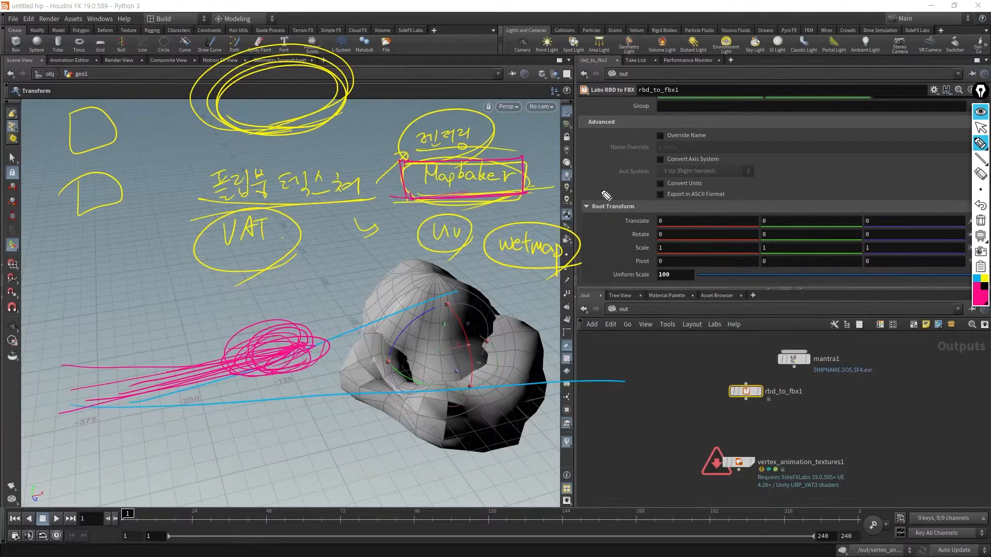
{"action": "mouse_move", "coordinate": [559, 151]}
{"action": "left_mouse_down"}
{"action": "mouse_move", "coordinate": [548, 165]}
{"action": "mouse_move", "coordinate": [614, 148]}
{"action": "mouse_move", "coordinate": [602, 163]}
{"action": "mouse_move", "coordinate": [630, 154]}
{"action": "mouse_move", "coordinate": [644, 170]}
{"action": "mouse_move", "coordinate": [662, 157]}
{"action": "mouse_move", "coordinate": [720, 185]}
{"action": "mouse_move", "coordinate": [639, 220]}
{"action": "left_mouse_up"}
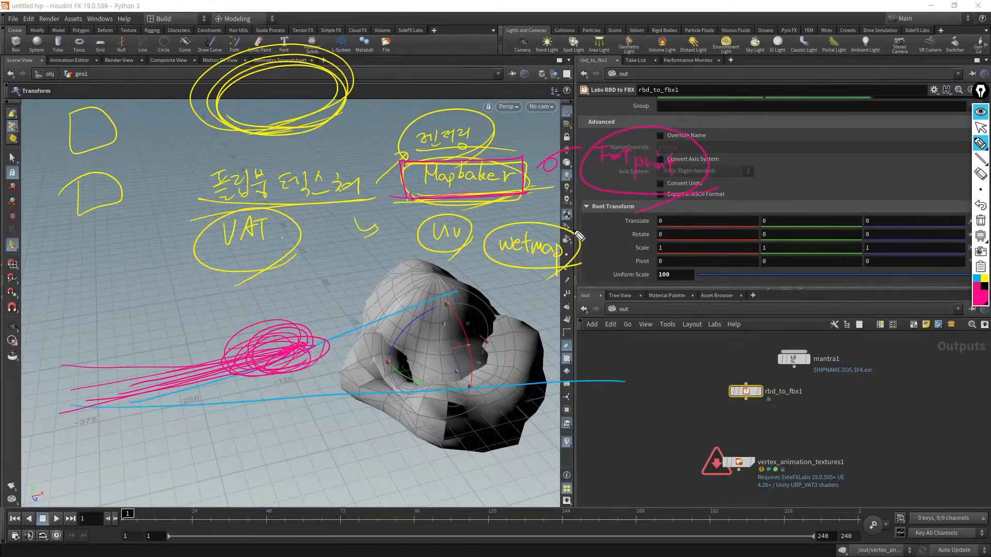
{"action": "left_click_drag", "start_coordinate": [571, 151], "coordinate": [565, 180]}
- Handwrite and circle vex beside Foot print, and erase all annotations
{"action": "mouse_move", "coordinate": [727, 170]}
{"action": "left_mouse_down"}
{"action": "mouse_move", "coordinate": [767, 175]}
{"action": "mouse_move", "coordinate": [737, 201]}
{"action": "mouse_move", "coordinate": [774, 203]}
{"action": "left_mouse_up"}
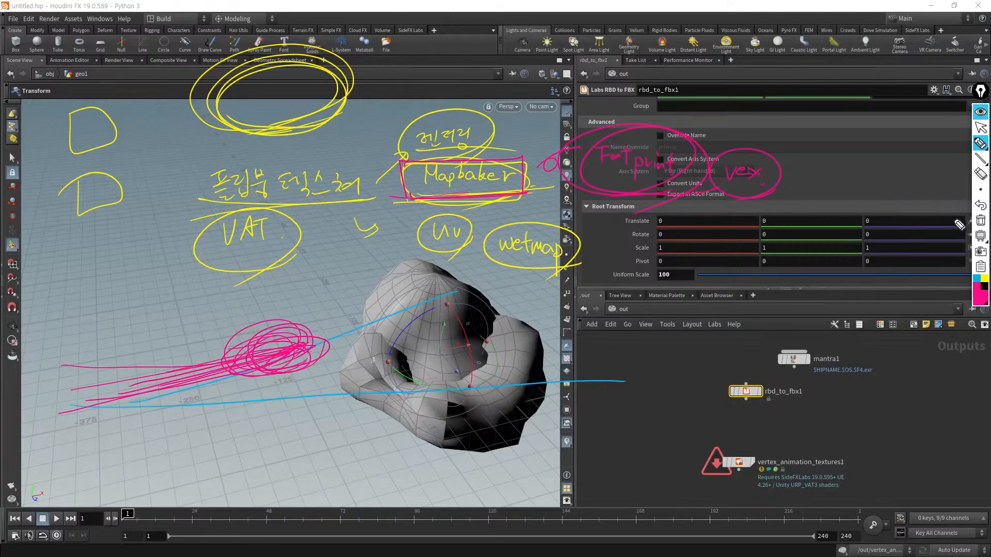
{"action": "left_click", "coordinate": [980, 221]}
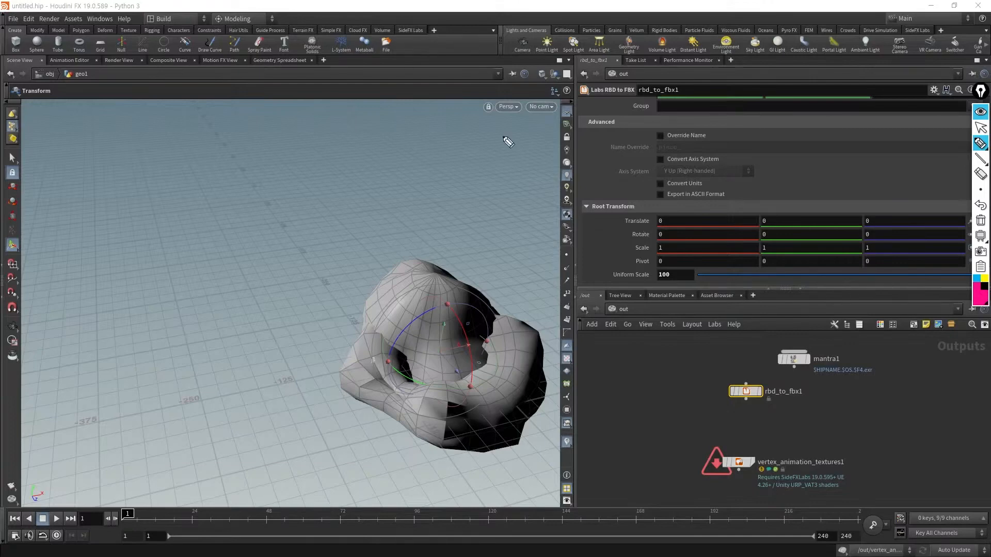
- Switch from Houdini to a blank black screen and handwrite an underlined 3DMAX heading in magenta
{"action": "left_click", "coordinate": [982, 126]}
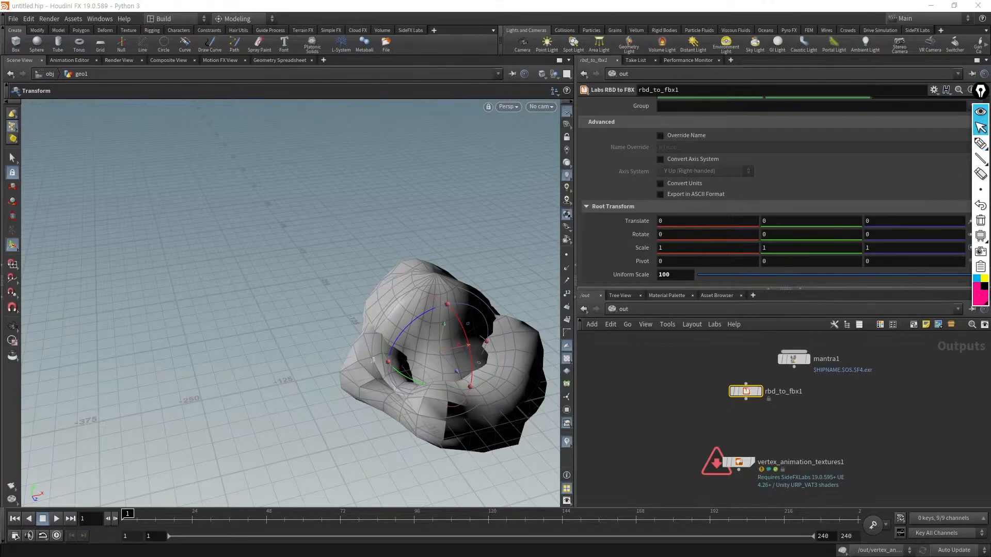
{"action": "key", "text": "alt+Tab"}
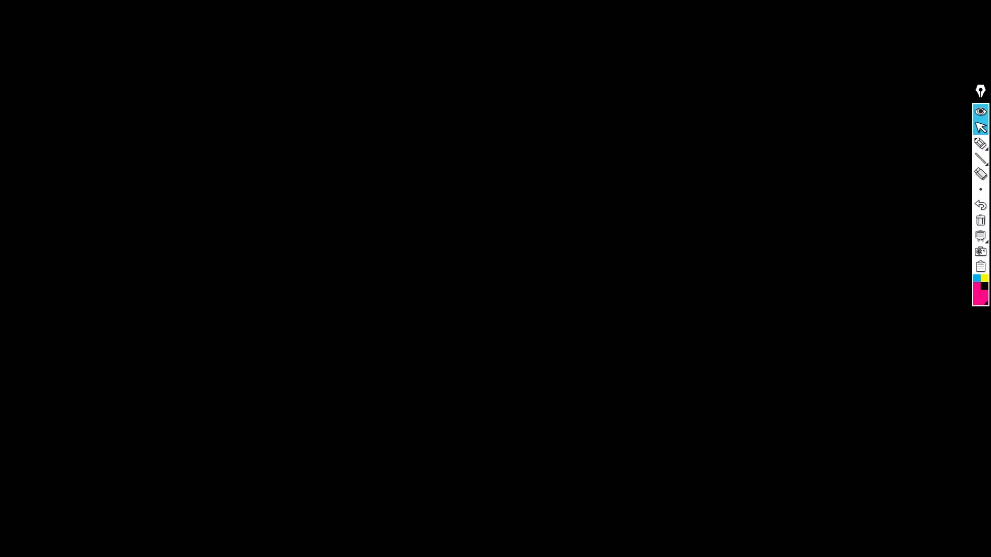
{"action": "left_click", "coordinate": [980, 143]}
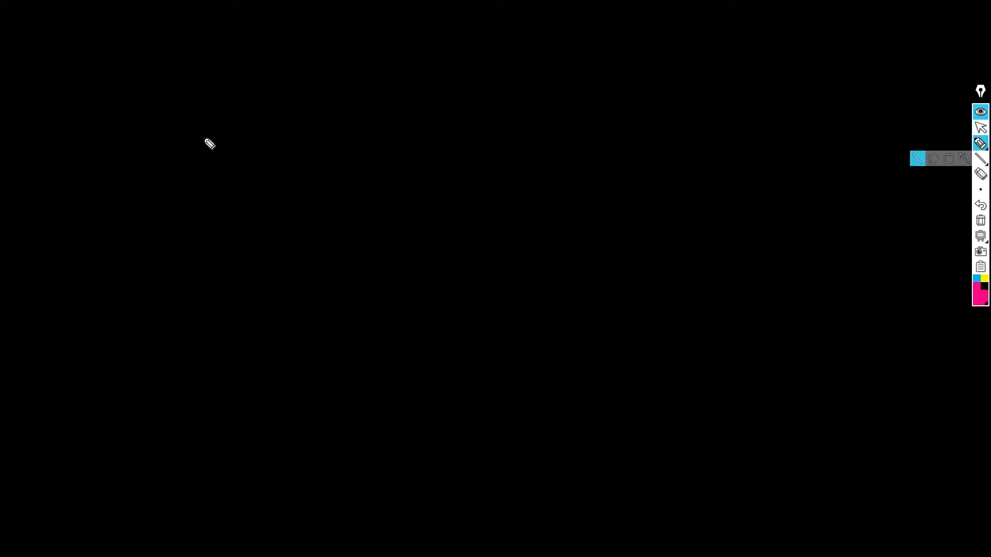
{"action": "mouse_move", "coordinate": [207, 67]}
{"action": "left_mouse_down"}
{"action": "mouse_move", "coordinate": [218, 85]}
{"action": "mouse_move", "coordinate": [249, 72]}
{"action": "mouse_move", "coordinate": [268, 86]}
{"action": "mouse_move", "coordinate": [292, 78]}
{"action": "mouse_move", "coordinate": [281, 81]}
{"action": "left_mouse_up"}
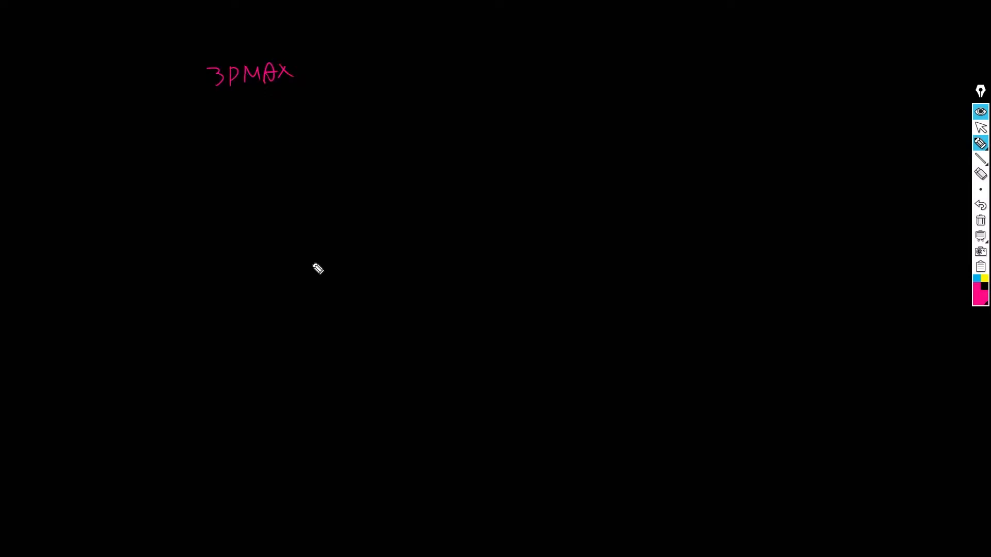
{"action": "left_click_drag", "start_coordinate": [196, 97], "coordinate": [302, 92]}
- Handwrite the list Modelling, Texture, shading, animation, VFX and Render beside the heading, and link the underlined Modelling to an underlined ZBrush
{"action": "left_click_drag", "start_coordinate": [396, 111], "coordinate": [488, 103]}
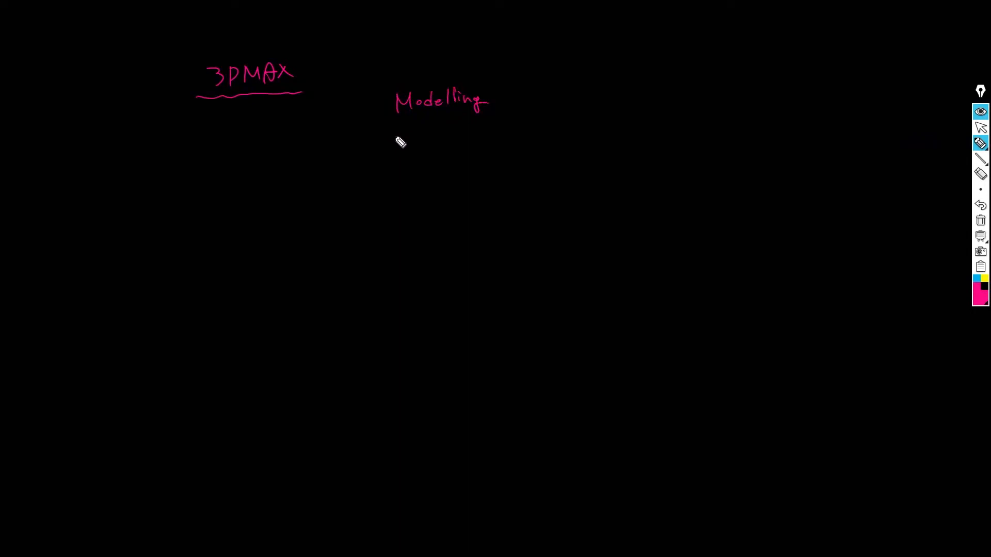
{"action": "mouse_move", "coordinate": [400, 143]}
{"action": "left_mouse_down"}
{"action": "mouse_move", "coordinate": [434, 152]}
{"action": "mouse_move", "coordinate": [469, 143]}
{"action": "left_mouse_up"}
{"action": "mouse_move", "coordinate": [408, 167]}
{"action": "left_mouse_down"}
{"action": "mouse_move", "coordinate": [474, 185]}
{"action": "mouse_move", "coordinate": [476, 171]}
{"action": "left_mouse_up"}
{"action": "mouse_move", "coordinate": [409, 201]}
{"action": "left_mouse_down"}
{"action": "mouse_move", "coordinate": [427, 212]}
{"action": "mouse_move", "coordinate": [471, 199]}
{"action": "mouse_move", "coordinate": [504, 204]}
{"action": "left_mouse_up"}
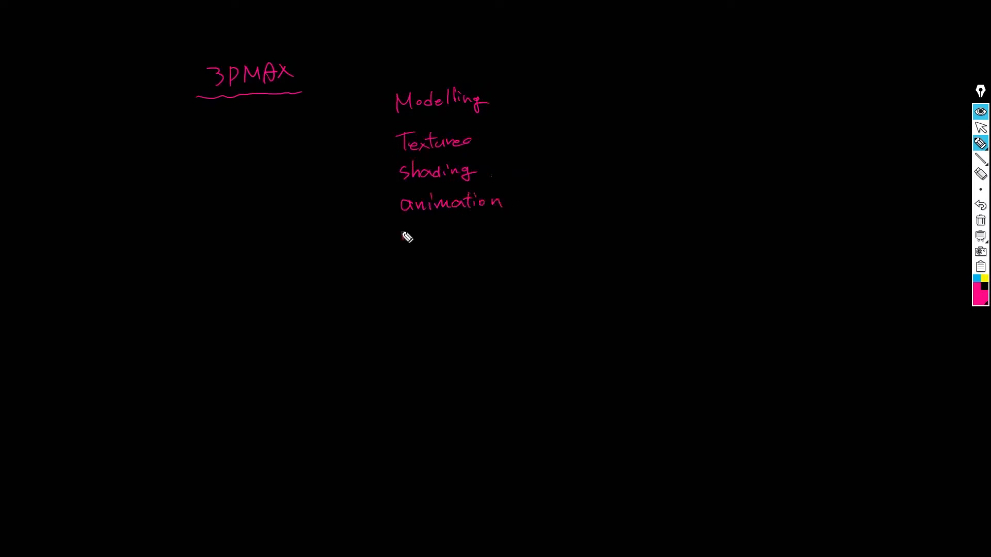
{"action": "left_click_drag", "start_coordinate": [403, 233], "coordinate": [460, 235]}
{"action": "mouse_move", "coordinate": [402, 261]}
{"action": "left_mouse_down"}
{"action": "mouse_move", "coordinate": [423, 277]}
{"action": "mouse_move", "coordinate": [454, 261]}
{"action": "mouse_move", "coordinate": [462, 272]}
{"action": "mouse_move", "coordinate": [491, 268]}
{"action": "left_mouse_up"}
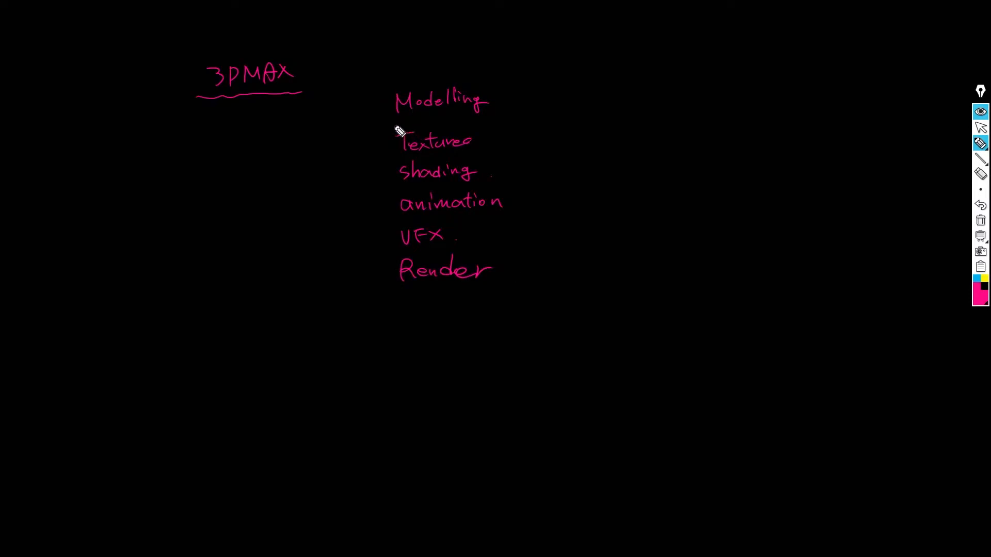
{"action": "mouse_move", "coordinate": [386, 117]}
{"action": "left_mouse_down"}
{"action": "mouse_move", "coordinate": [493, 115]}
{"action": "mouse_move", "coordinate": [534, 61]}
{"action": "mouse_move", "coordinate": [615, 65]}
{"action": "left_mouse_up"}
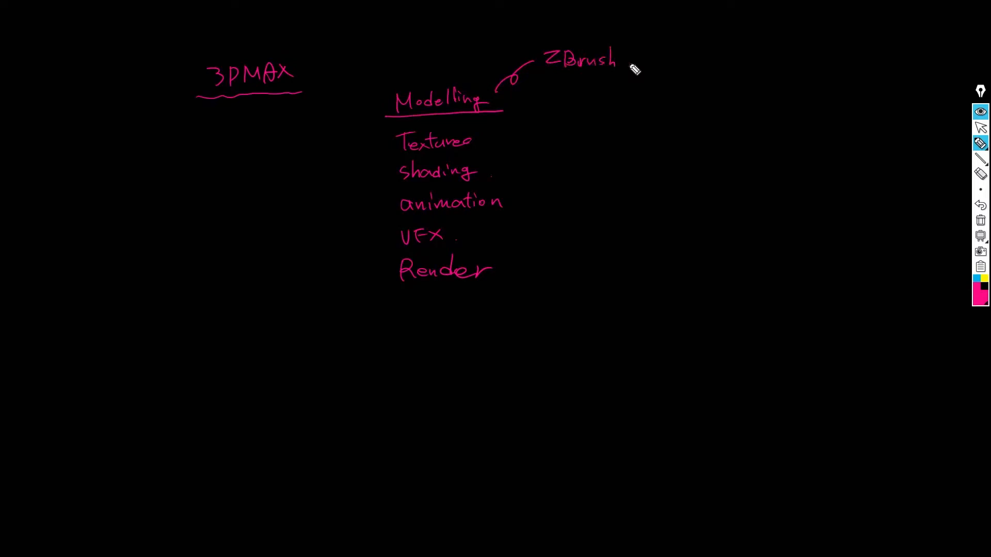
{"action": "left_click_drag", "start_coordinate": [539, 70], "coordinate": [621, 73]}
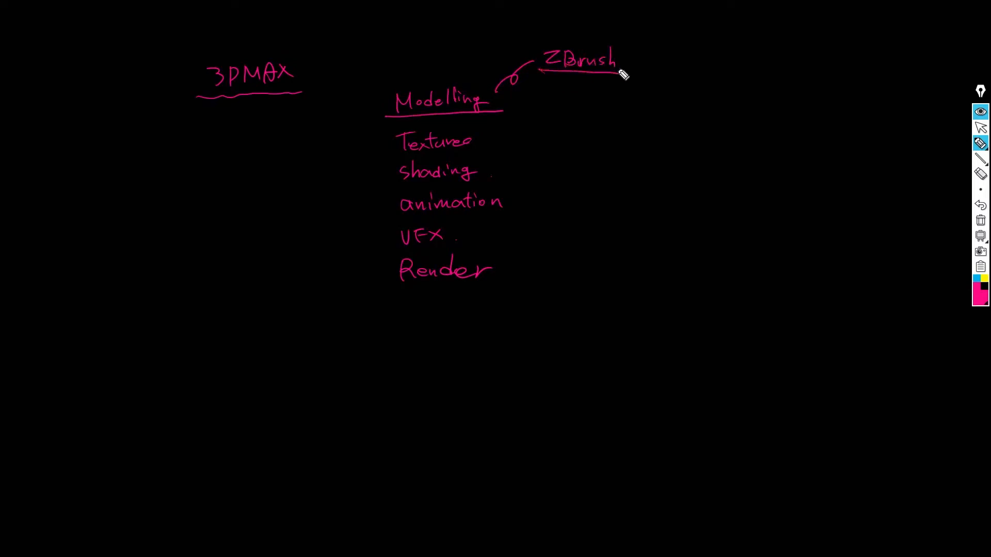
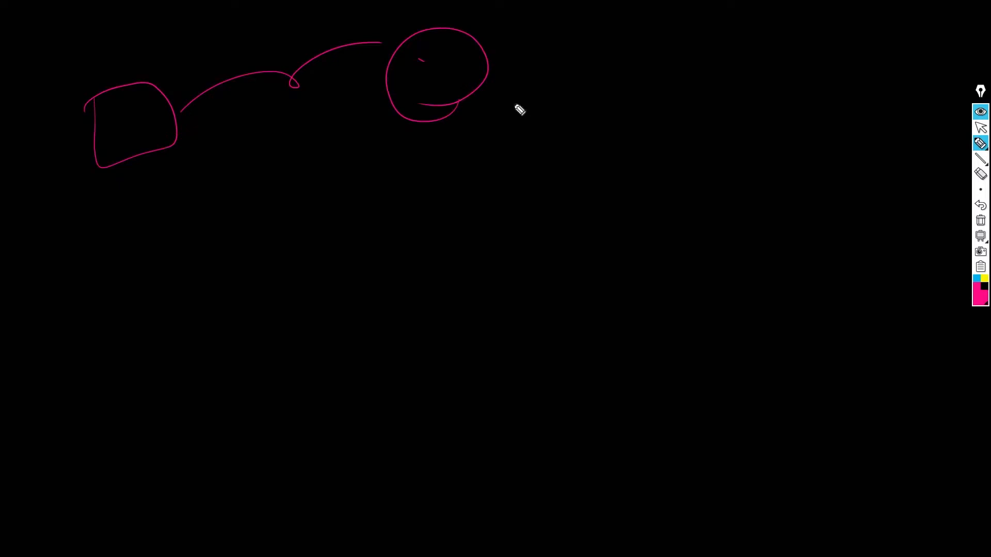
- Handwrite and circle 반복작업 beside the face sketch, and frame the linked square and face in a large rectangle
{"action": "left_click_drag", "start_coordinate": [527, 66], "coordinate": [525, 85]}
{"action": "left_click_drag", "start_coordinate": [534, 65], "coordinate": [534, 81]}
{"action": "left_click_drag", "start_coordinate": [527, 75], "coordinate": [540, 81]}
{"action": "left_click_drag", "start_coordinate": [539, 77], "coordinate": [544, 77]}
{"action": "mouse_move", "coordinate": [535, 84]}
{"action": "left_mouse_down"}
{"action": "mouse_move", "coordinate": [555, 68]}
{"action": "mouse_move", "coordinate": [551, 76]}
{"action": "mouse_move", "coordinate": [604, 91]}
{"action": "mouse_move", "coordinate": [602, 61]}
{"action": "mouse_move", "coordinate": [614, 97]}
{"action": "mouse_move", "coordinate": [503, 69]}
{"action": "mouse_move", "coordinate": [598, 88]}
{"action": "left_mouse_up"}
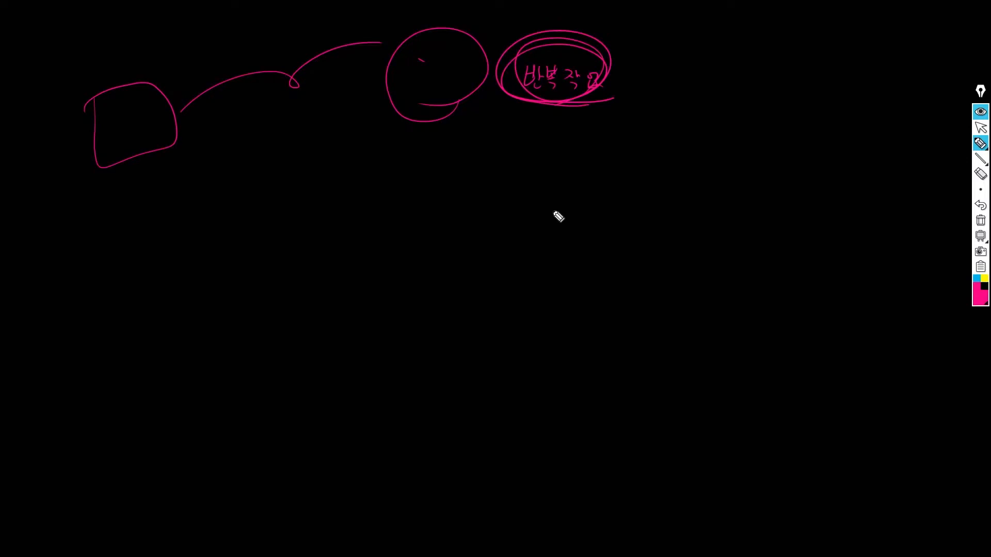
{"action": "mouse_move", "coordinate": [85, 178]}
{"action": "left_mouse_down"}
{"action": "mouse_move", "coordinate": [469, 171]}
{"action": "mouse_move", "coordinate": [268, 27]}
{"action": "mouse_move", "coordinate": [116, 187]}
{"action": "left_mouse_up"}
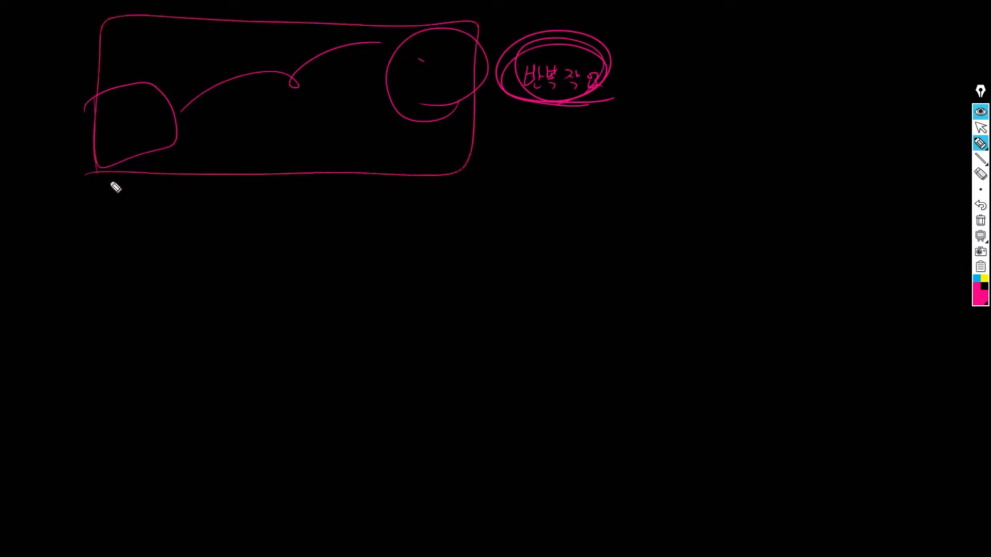
- Draw two tall boxes with smaller boxes inside, link them with a long arrow, and circle the first one repeatedly
{"action": "left_click_drag", "start_coordinate": [493, 154], "coordinate": [537, 155]}
{"action": "mouse_move", "coordinate": [706, 189]}
{"action": "left_mouse_down"}
{"action": "mouse_move", "coordinate": [867, 389]}
{"action": "mouse_move", "coordinate": [691, 188]}
{"action": "left_mouse_up"}
{"action": "mouse_move", "coordinate": [201, 232]}
{"action": "left_mouse_down"}
{"action": "mouse_move", "coordinate": [234, 445]}
{"action": "mouse_move", "coordinate": [262, 226]}
{"action": "mouse_move", "coordinate": [181, 235]}
{"action": "left_mouse_up"}
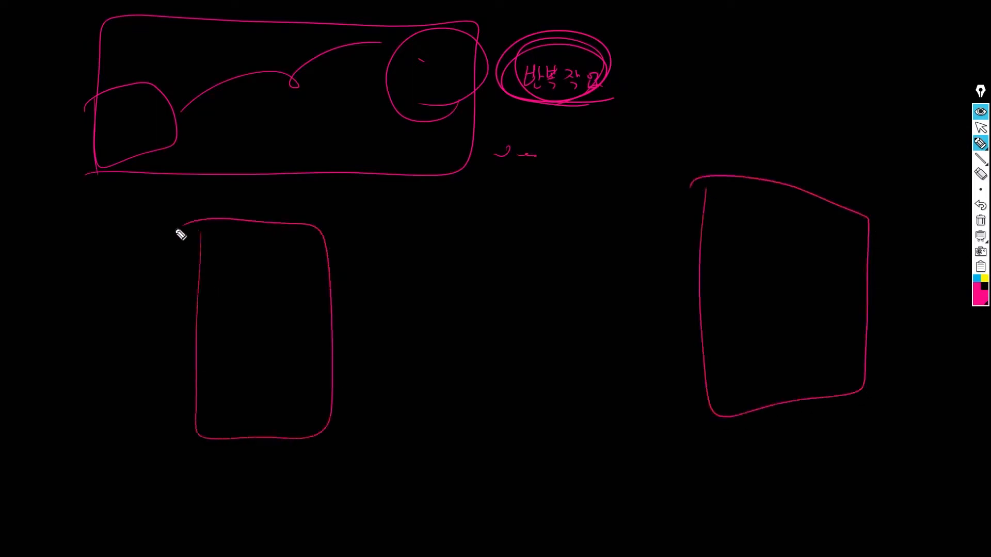
{"action": "mouse_move", "coordinate": [222, 282]}
{"action": "left_mouse_down"}
{"action": "mouse_move", "coordinate": [221, 331]}
{"action": "mouse_move", "coordinate": [226, 288]}
{"action": "mouse_move", "coordinate": [196, 299]}
{"action": "left_mouse_up"}
{"action": "mouse_move", "coordinate": [289, 336]}
{"action": "left_mouse_down"}
{"action": "mouse_move", "coordinate": [560, 345]}
{"action": "mouse_move", "coordinate": [775, 309]}
{"action": "mouse_move", "coordinate": [728, 278]}
{"action": "left_mouse_up"}
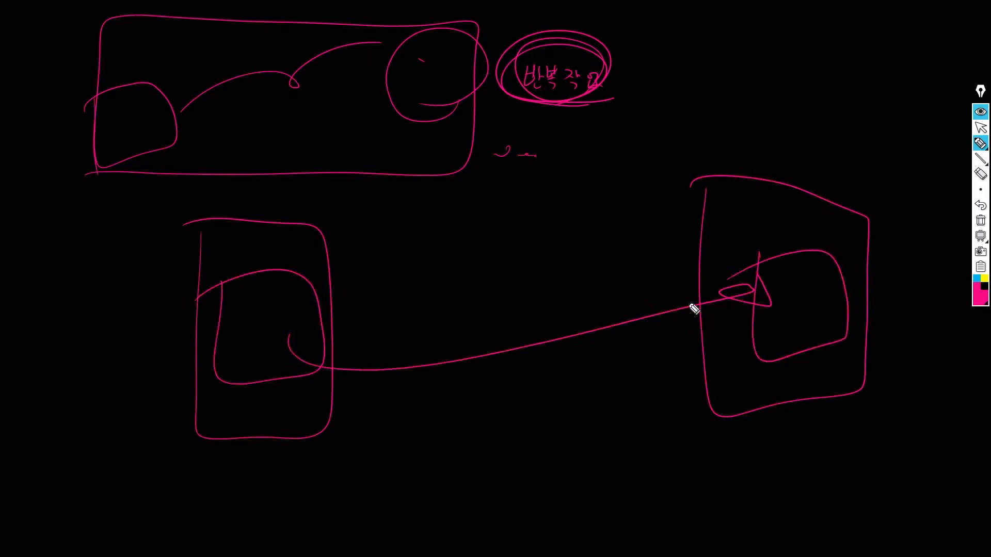
{"action": "mouse_move", "coordinate": [309, 399]}
{"action": "left_mouse_down"}
{"action": "mouse_move", "coordinate": [367, 301]}
{"action": "mouse_move", "coordinate": [320, 217]}
{"action": "mouse_move", "coordinate": [210, 252]}
{"action": "left_mouse_up"}
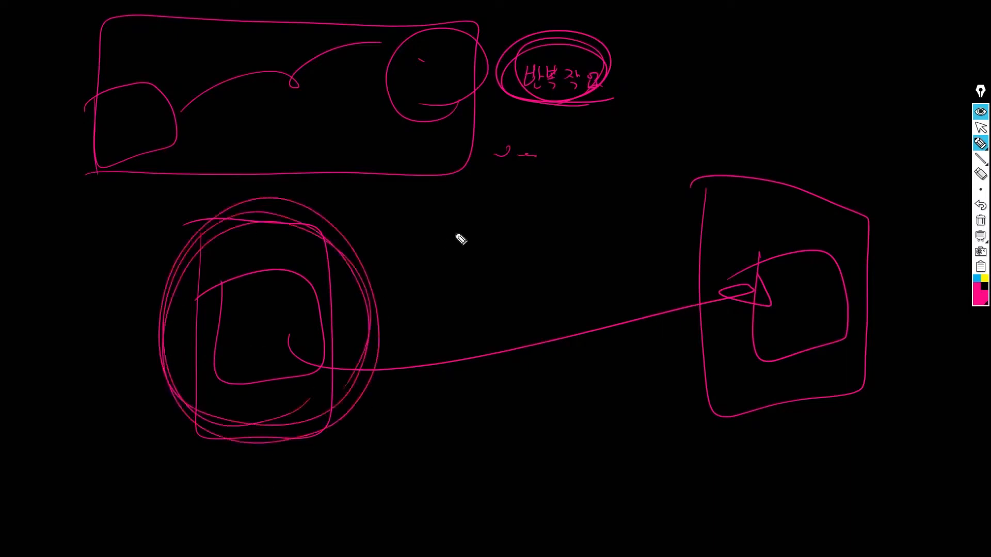
- Draw a small circled rectangle under 반복작업 with an arrow to the far tall box, and erase all annotations
{"action": "mouse_move", "coordinate": [523, 155]}
{"action": "left_mouse_down"}
{"action": "mouse_move", "coordinate": [522, 201]}
{"action": "mouse_move", "coordinate": [524, 155]}
{"action": "left_mouse_up"}
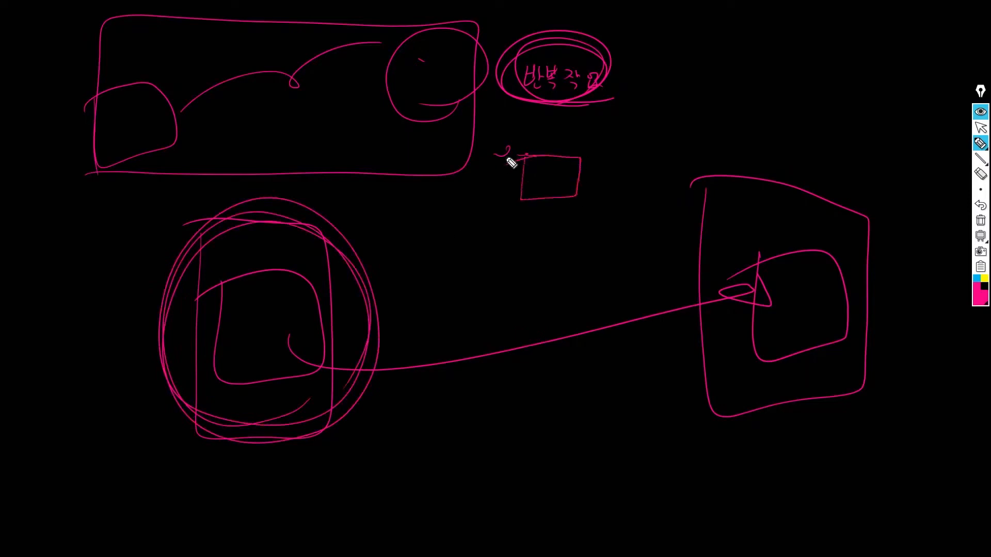
{"action": "mouse_move", "coordinate": [526, 162]}
{"action": "left_mouse_down"}
{"action": "mouse_move", "coordinate": [525, 183]}
{"action": "mouse_move", "coordinate": [582, 199]}
{"action": "mouse_move", "coordinate": [545, 167]}
{"action": "left_mouse_up"}
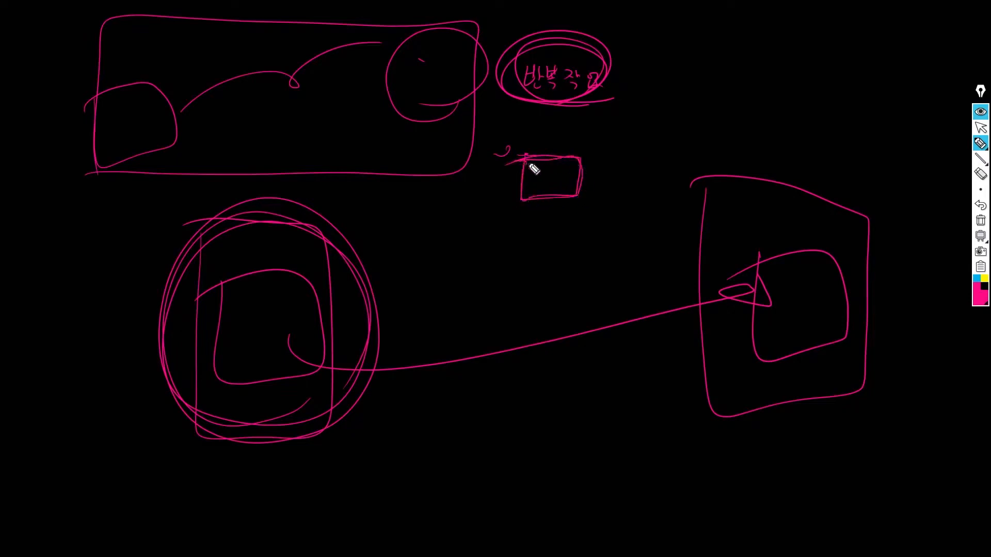
{"action": "mouse_move", "coordinate": [578, 202]}
{"action": "left_mouse_down"}
{"action": "mouse_move", "coordinate": [525, 204]}
{"action": "mouse_move", "coordinate": [582, 181]}
{"action": "mouse_move", "coordinate": [578, 171]}
{"action": "mouse_move", "coordinate": [760, 191]}
{"action": "mouse_move", "coordinate": [769, 222]}
{"action": "mouse_move", "coordinate": [778, 202]}
{"action": "mouse_move", "coordinate": [581, 177]}
{"action": "mouse_move", "coordinate": [695, 146]}
{"action": "mouse_move", "coordinate": [756, 213]}
{"action": "mouse_move", "coordinate": [786, 196]}
{"action": "left_mouse_up"}
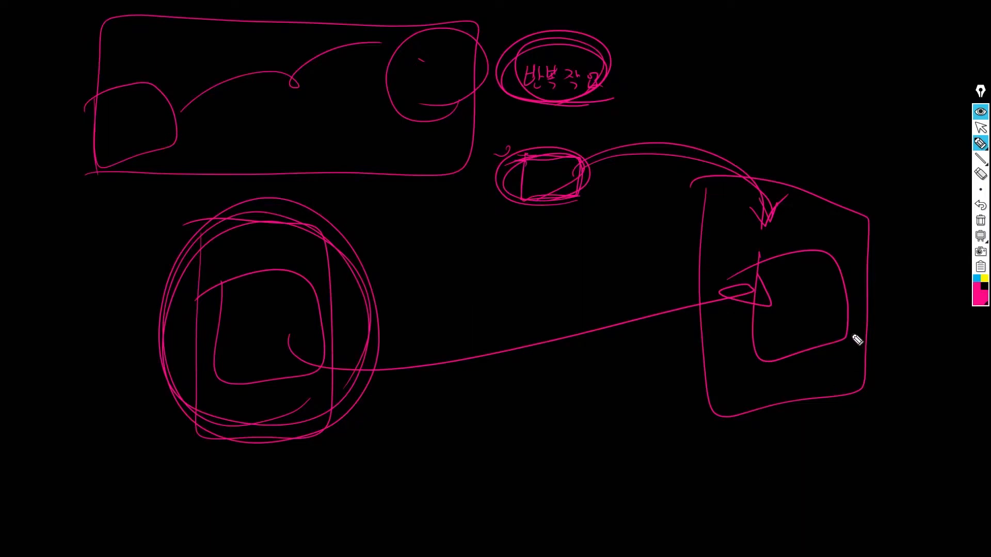
{"action": "left_click", "coordinate": [980, 220]}
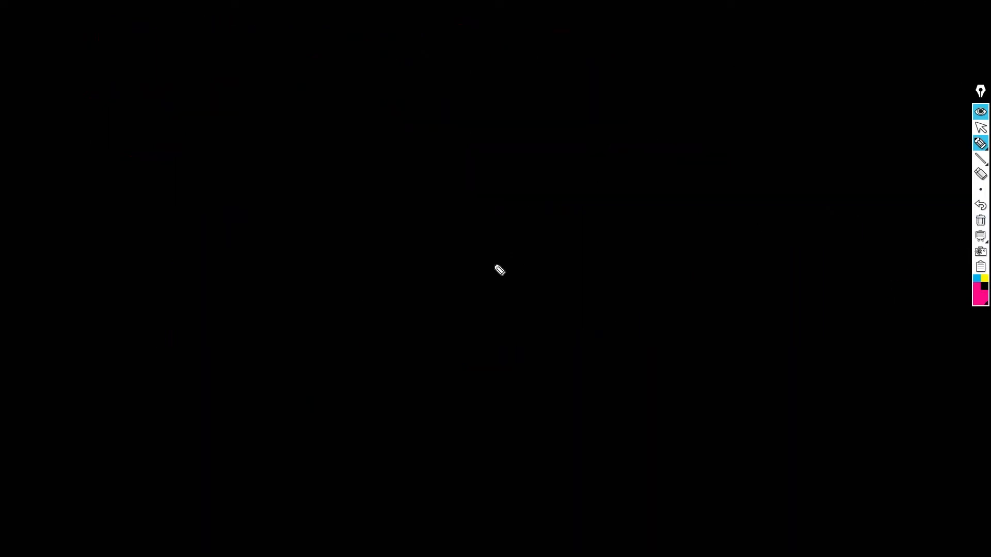
- Return to Houdini, switch the network to the Objects level, and enter the geo1 network
{"action": "left_click", "coordinate": [980, 127]}
{"action": "key", "text": "Escape"}
{"action": "left_click", "coordinate": [931, 7]}
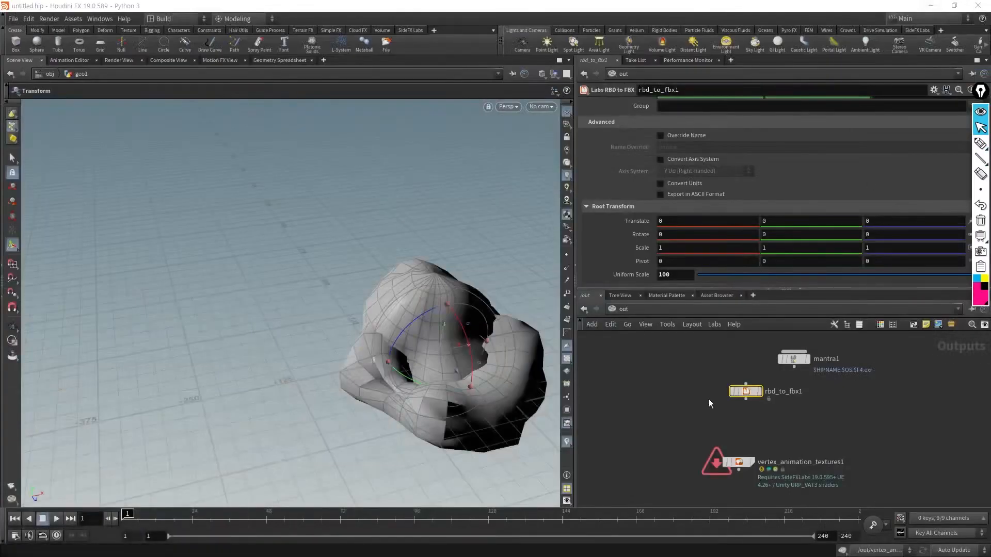
{"action": "left_click", "coordinate": [652, 385]}
{"action": "key", "text": "n"}
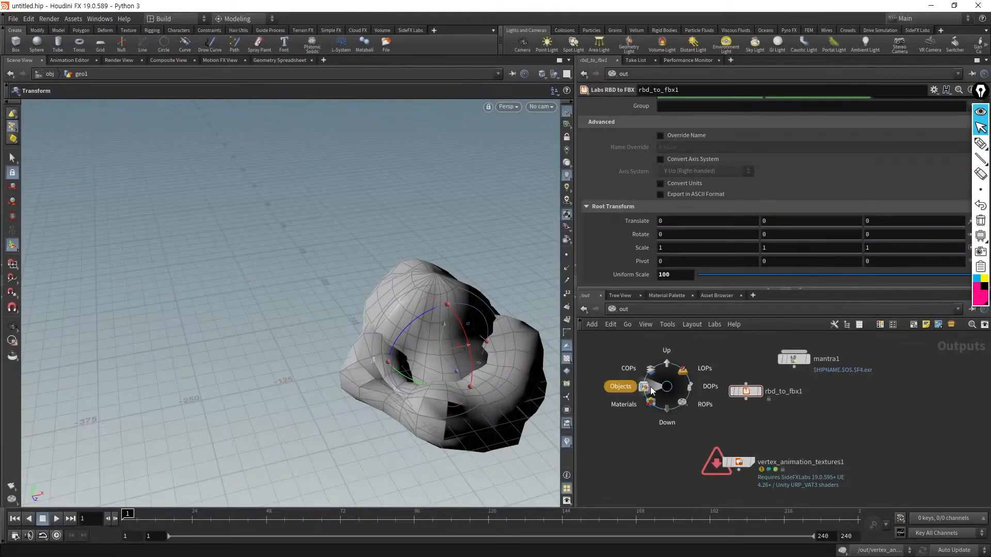
{"action": "left_click", "coordinate": [651, 390]}
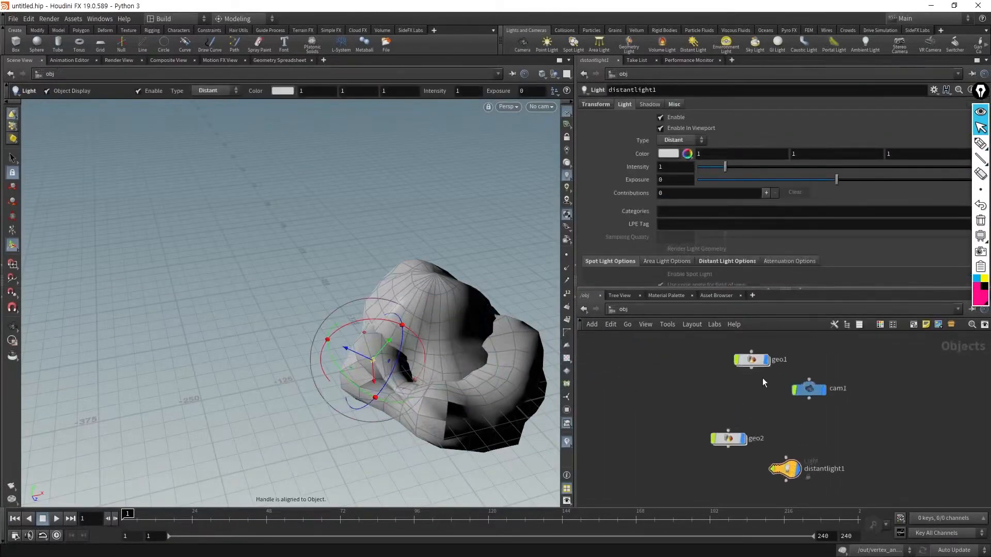
{"action": "double_click", "coordinate": [752, 360]}
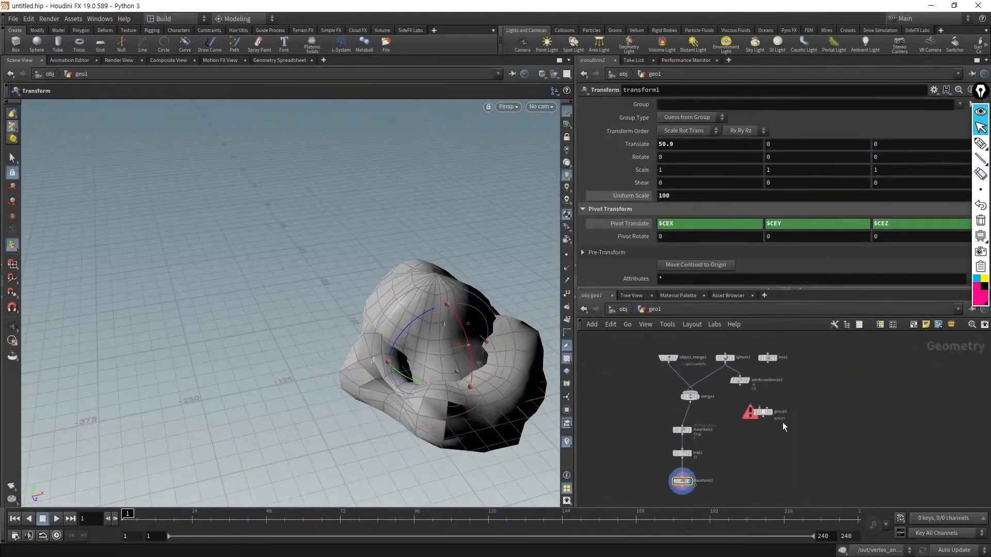
- Select the mountain1 and trail1 nodes and enclose them in a network box
{"action": "left_click", "coordinate": [763, 412]}
{"action": "scroll", "coordinate": [708, 452], "scroll_direction": "up", "scroll_amount": 3}
{"action": "left_click_drag", "start_coordinate": [756, 406], "coordinate": [687, 490]}
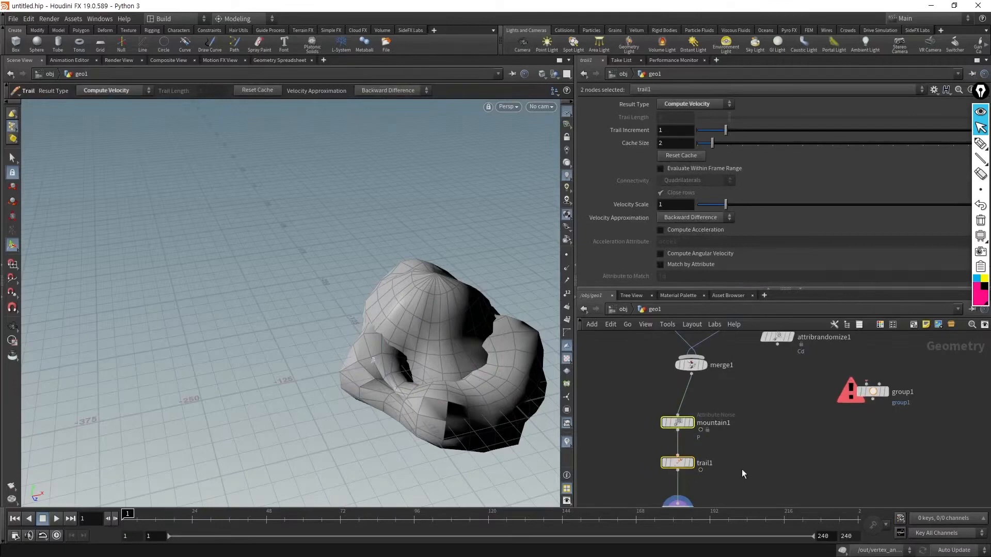
{"action": "scroll", "coordinate": [741, 474], "scroll_direction": "down", "scroll_amount": 2}
{"action": "left_click", "coordinate": [748, 436]}
{"action": "left_click_drag", "start_coordinate": [771, 468], "coordinate": [657, 402]}
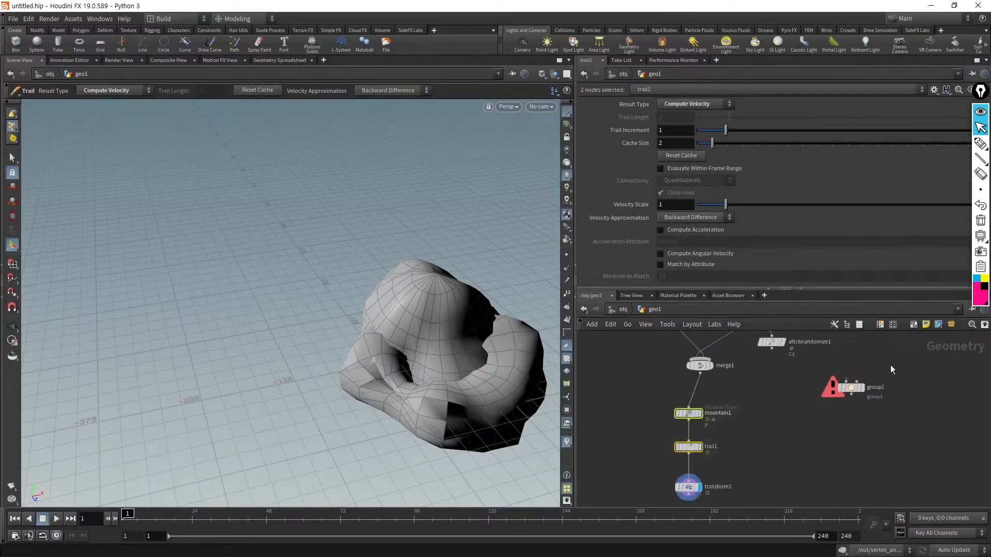
{"action": "left_click", "coordinate": [913, 325]}
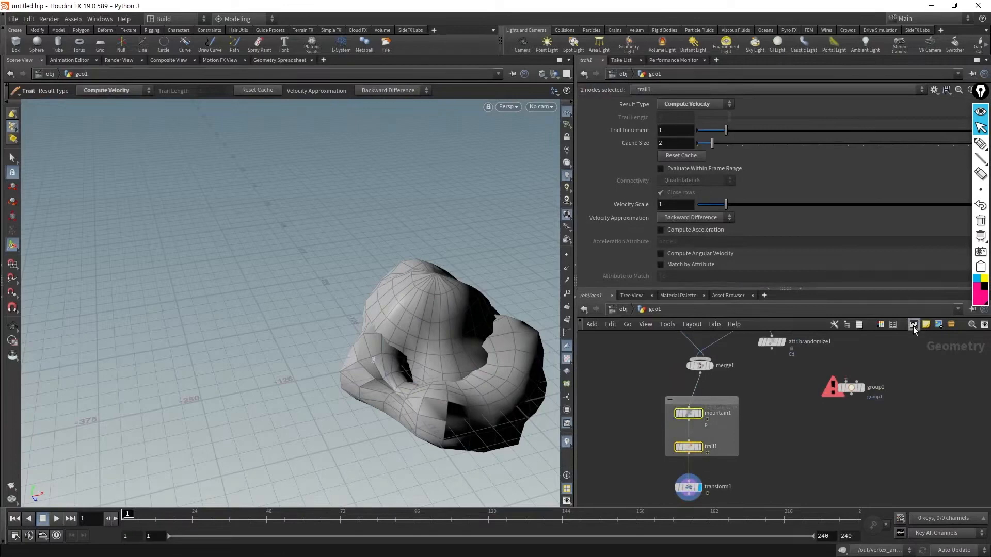
- Title the network box Make Velocity and move it with its nodes to one side of the chain
{"action": "double_click", "coordinate": [699, 401]}
{"action": "type", "text": "Make Velocity"}
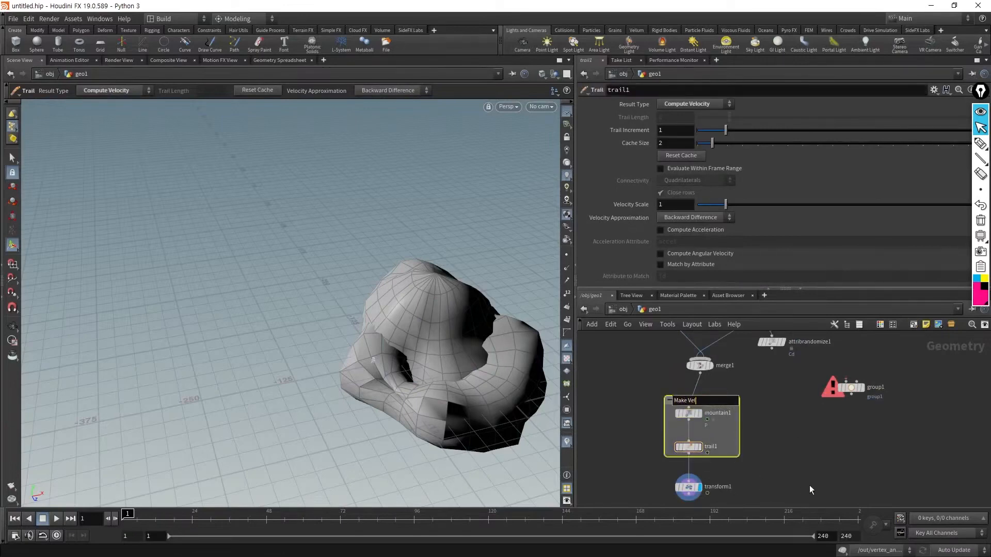
{"action": "key", "text": "Return"}
{"action": "scroll", "coordinate": [802, 454], "scroll_direction": "down", "scroll_amount": 3}
{"action": "scroll", "coordinate": [750, 447], "scroll_direction": "up", "scroll_amount": 5}
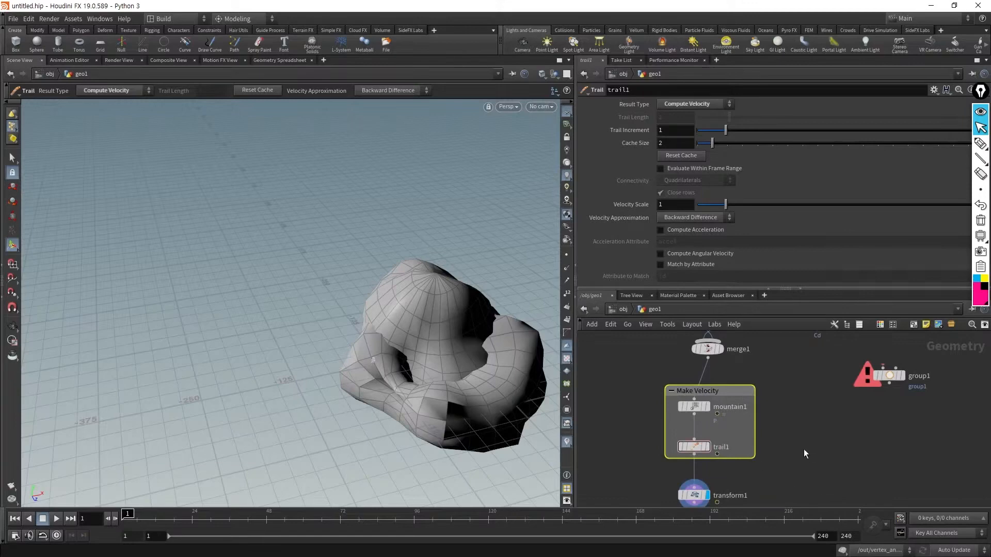
{"action": "scroll", "coordinate": [805, 453], "scroll_direction": "down", "scroll_amount": 2}
{"action": "left_click_drag", "start_coordinate": [748, 407], "coordinate": [647, 415]}
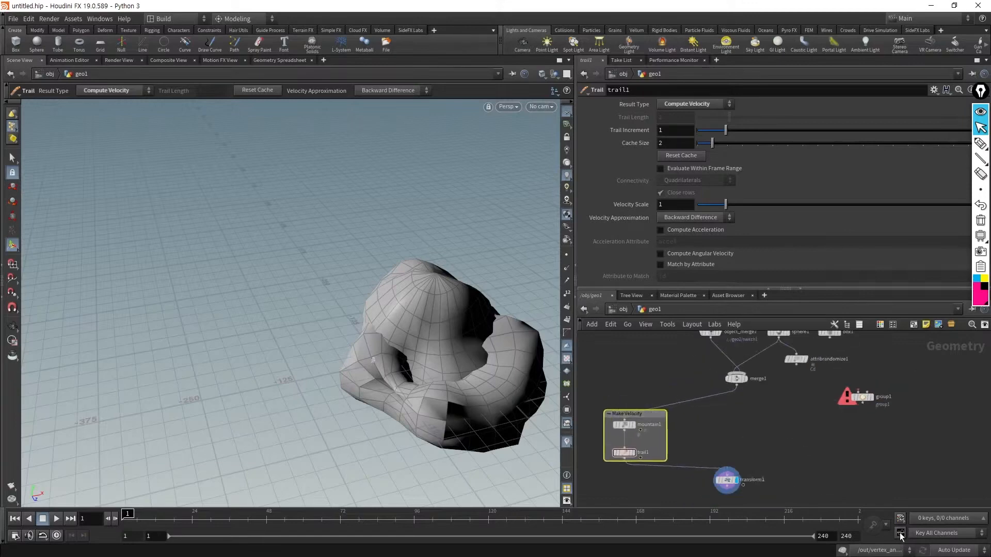
- Colour the Make Velocity network box and its mountain1 and trail1 nodes dark yellow from the colour palette
{"action": "left_click", "coordinate": [828, 459]}
{"action": "scroll", "coordinate": [620, 445], "scroll_direction": "up", "scroll_amount": 3}
{"action": "left_click_drag", "start_coordinate": [686, 464], "coordinate": [631, 407]}
{"action": "left_click", "coordinate": [880, 324]}
{"action": "left_click", "coordinate": [932, 449]}
{"action": "left_click", "coordinate": [818, 434]}
{"action": "scroll", "coordinate": [809, 429], "scroll_direction": "down", "scroll_amount": 2}
{"action": "middle_click_drag", "start_coordinate": [810, 429], "coordinate": [785, 439]}
{"action": "left_click", "coordinate": [843, 420]}
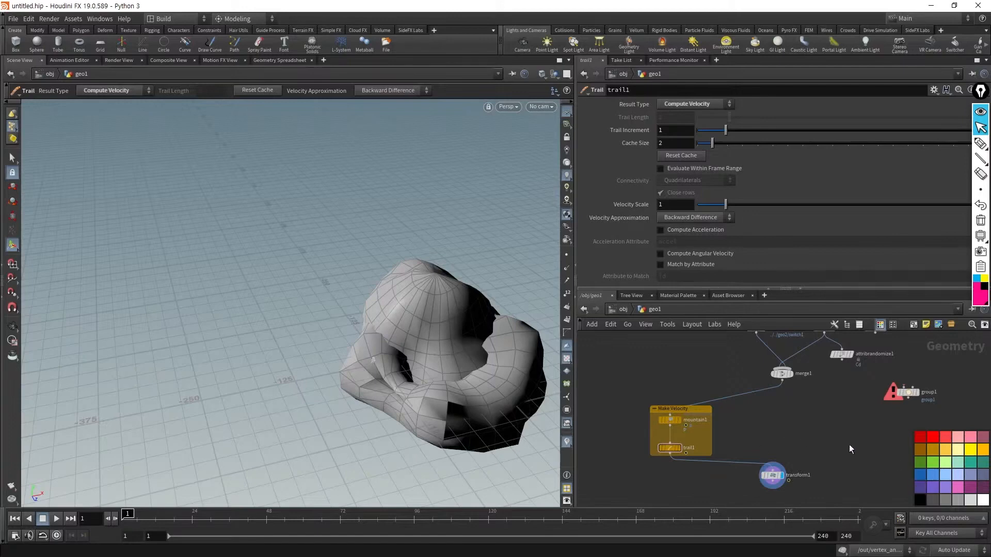
- Delete the Make Velocity network box and move mountain1 and trail1 back between merge1 and transform1
{"action": "left_click", "coordinate": [652, 409]}
{"action": "key", "text": "Delete"}
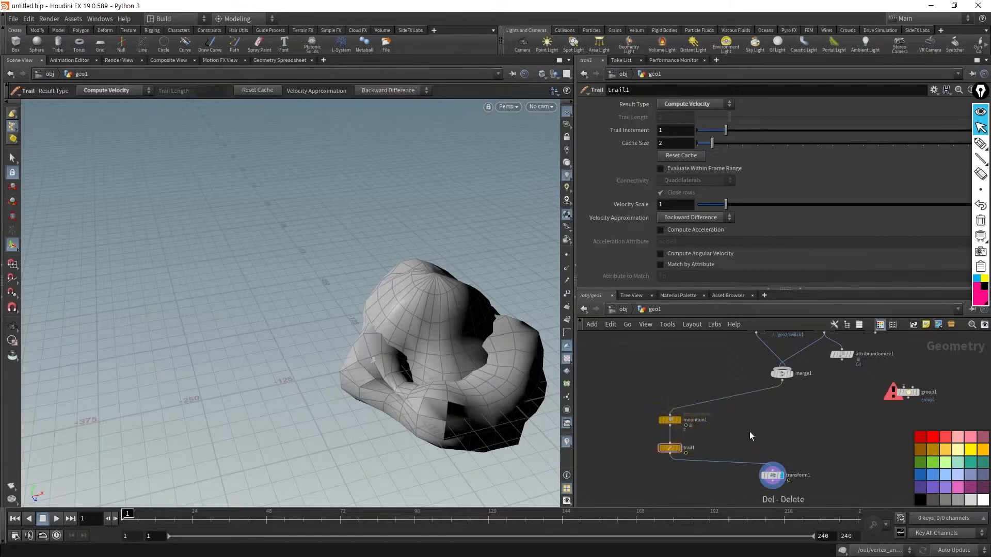
{"action": "left_click_drag", "start_coordinate": [669, 419], "coordinate": [743, 409]}
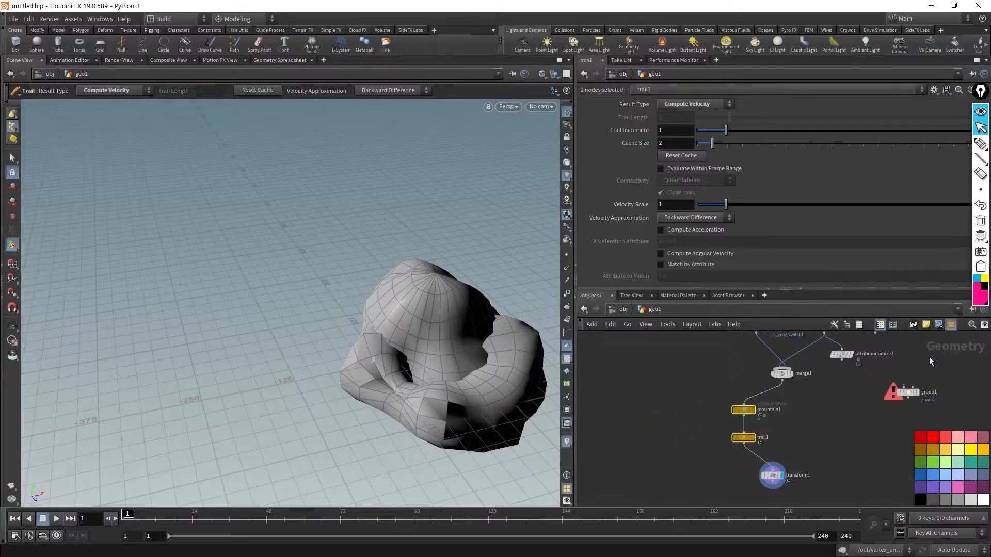
- Collapse mountain1 and trail1 into a subnetwork and rename it Make_velocity
{"action": "key", "text": "shift+c"}
{"action": "scroll", "coordinate": [807, 436], "scroll_direction": "up", "scroll_amount": 5}
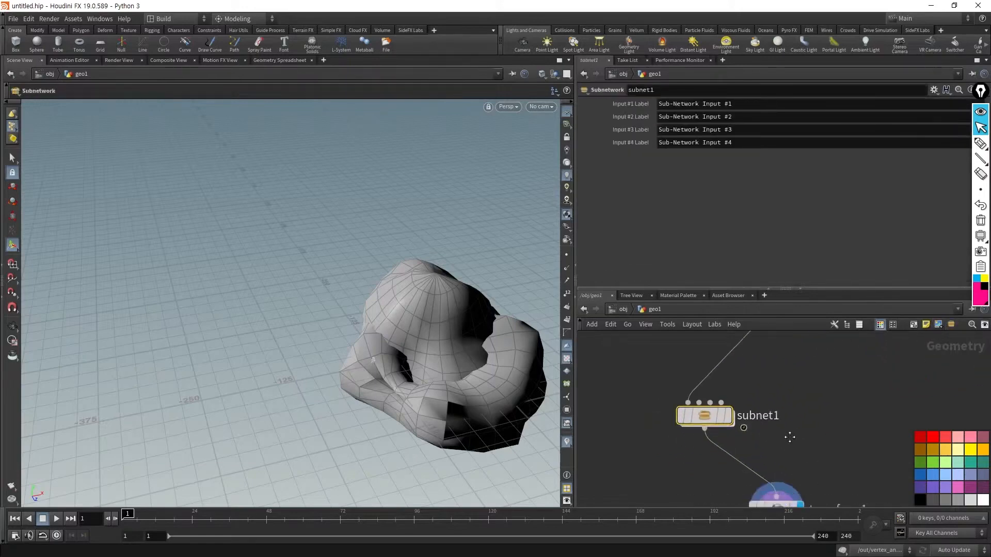
{"action": "middle_click_drag", "start_coordinate": [795, 447], "coordinate": [777, 423]}
{"action": "scroll", "coordinate": [776, 423], "scroll_direction": "down", "scroll_amount": 3}
{"action": "left_click_drag", "start_coordinate": [721, 407], "coordinate": [757, 403]}
{"action": "left_click", "coordinate": [805, 404]}
{"action": "left_click_drag", "start_coordinate": [818, 404], "coordinate": [716, 411]}
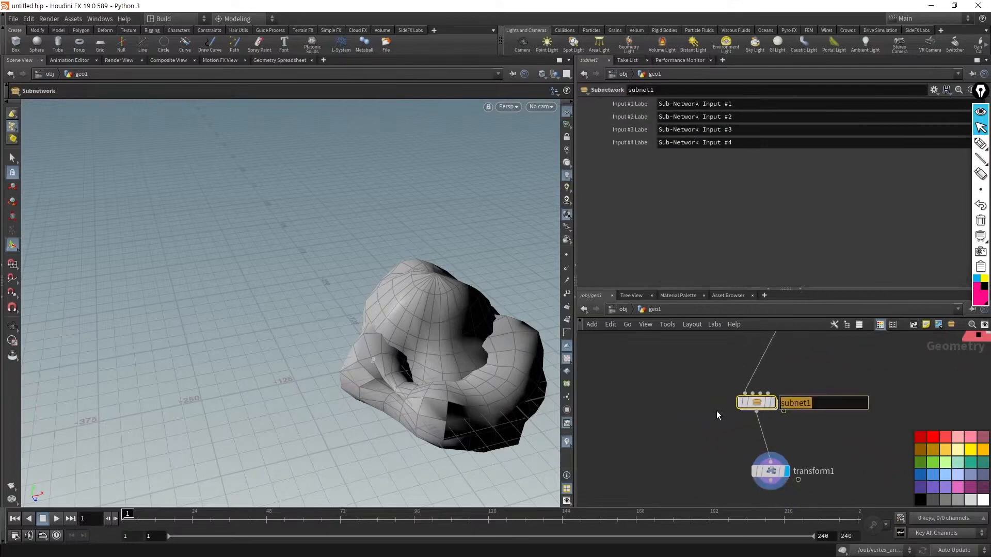
{"action": "type", "text": "Make_velocity"}
{"action": "key", "text": "Return"}
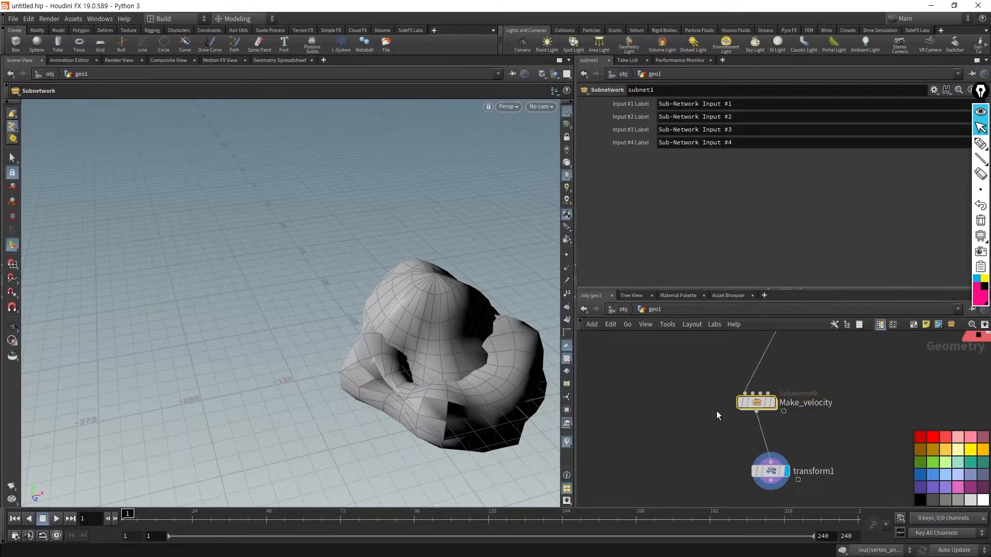
- Open the Make_velocity subnetwork, spread its first input and output0 away from mountain1 and trail1, and display output0
{"action": "scroll", "coordinate": [835, 435], "scroll_direction": "down", "scroll_amount": 1}
{"action": "middle_click_drag", "start_coordinate": [834, 435], "coordinate": [761, 432]}
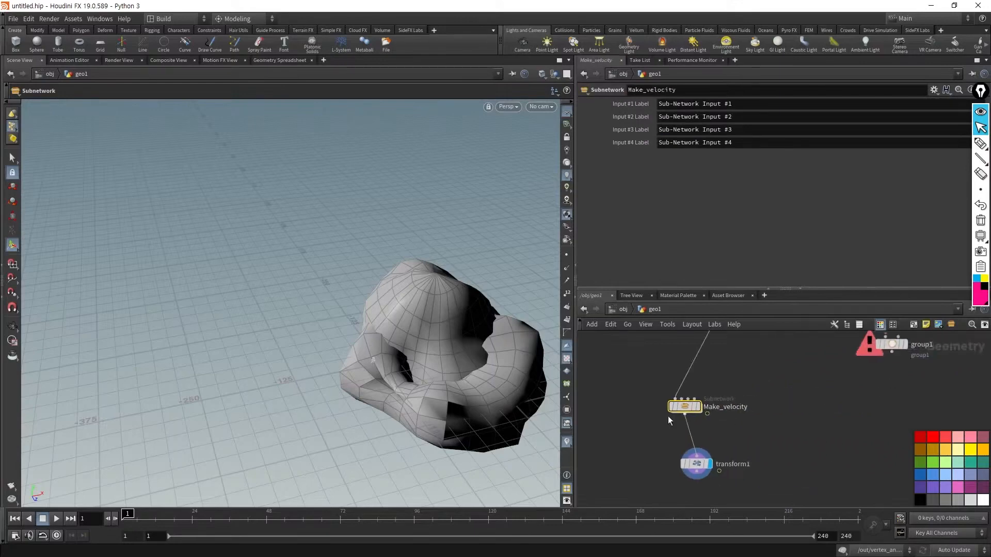
{"action": "double_click", "coordinate": [686, 406]}
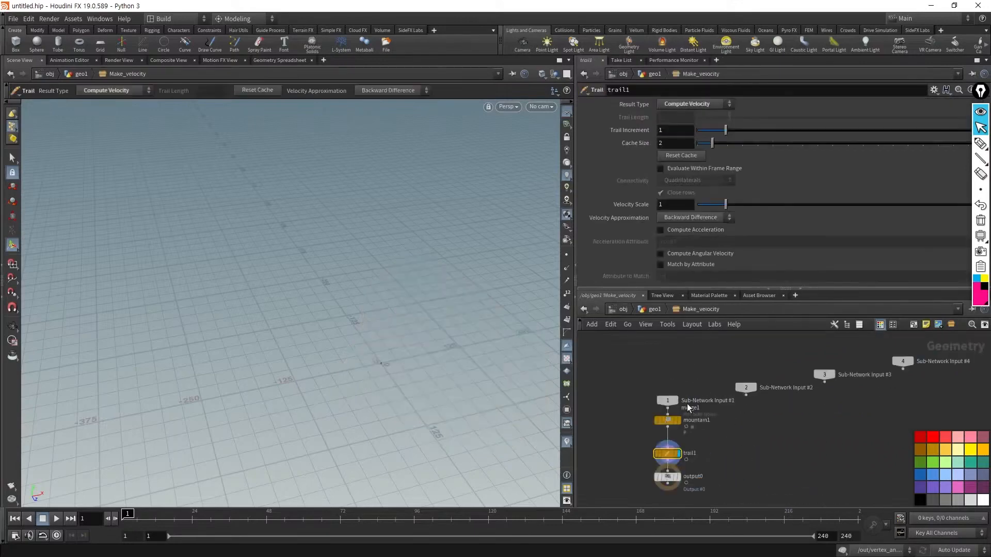
{"action": "left_click_drag", "start_coordinate": [670, 402], "coordinate": [668, 364]}
{"action": "middle_click_drag", "start_coordinate": [702, 463], "coordinate": [734, 394]}
{"action": "left_click_drag", "start_coordinate": [695, 410], "coordinate": [695, 437]}
{"action": "middle_click_drag", "start_coordinate": [778, 382], "coordinate": [756, 454]}
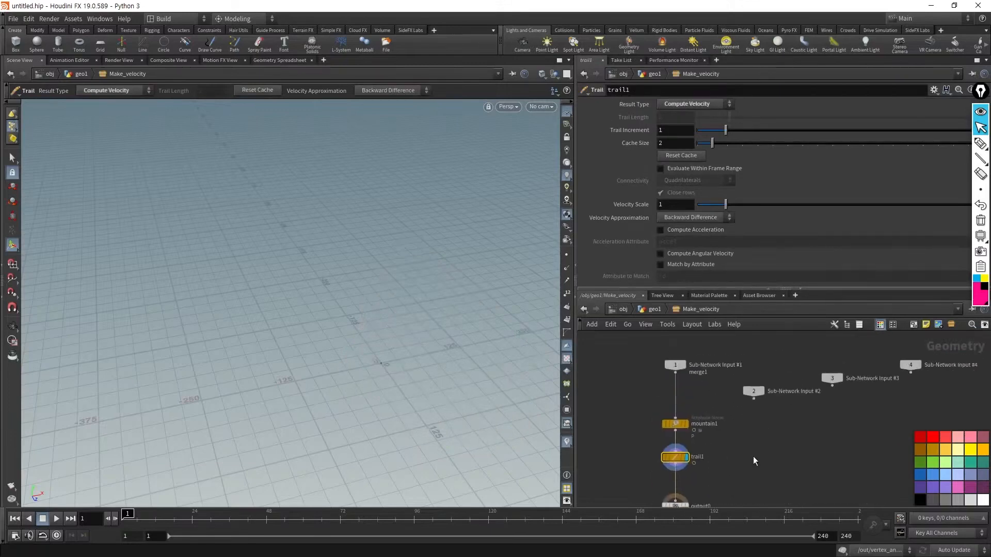
{"action": "middle_click_drag", "start_coordinate": [695, 505], "coordinate": [693, 494]}
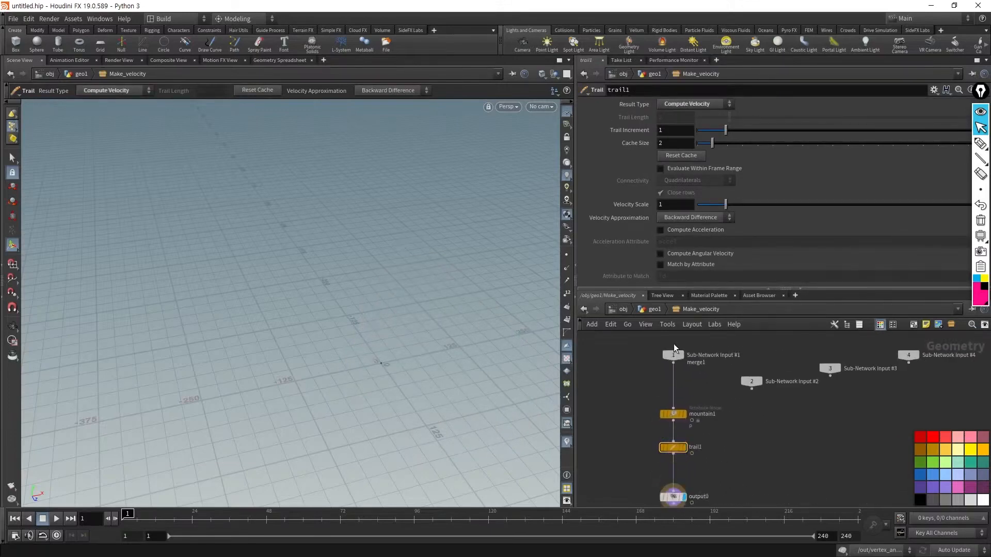
- Return to geo1 and rearrange merge1, object_merge1 and sphere1 so the two sources sit on either side above merge1
{"action": "left_click", "coordinate": [655, 309]}
{"action": "scroll", "coordinate": [786, 425], "scroll_direction": "down", "scroll_amount": 3}
{"action": "middle_click_drag", "start_coordinate": [786, 377], "coordinate": [768, 447]}
{"action": "scroll", "coordinate": [738, 414], "scroll_direction": "up", "scroll_amount": 2}
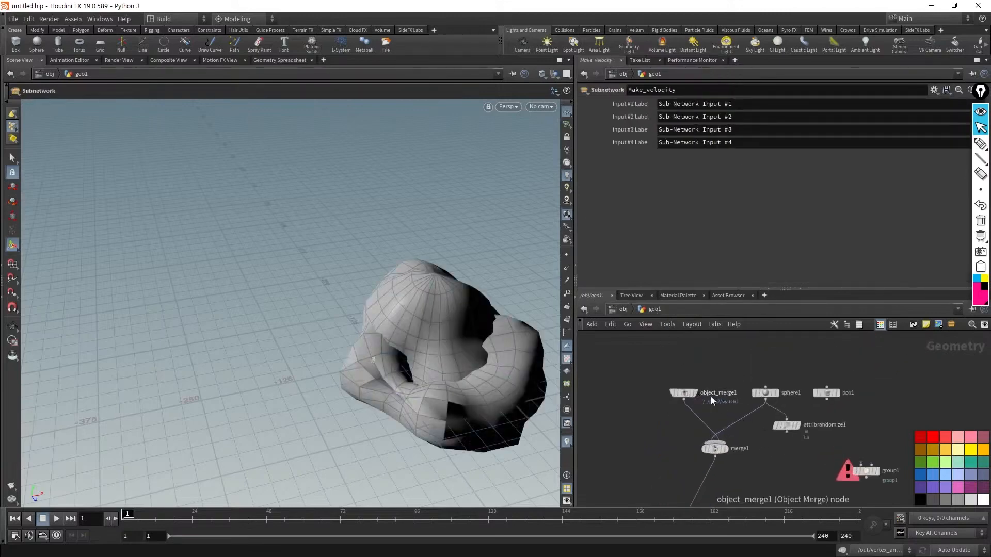
{"action": "middle_click_drag", "start_coordinate": [752, 485], "coordinate": [769, 430]}
{"action": "left_click_drag", "start_coordinate": [733, 395], "coordinate": [691, 396]}
{"action": "middle_click_drag", "start_coordinate": [761, 351], "coordinate": [772, 386]}
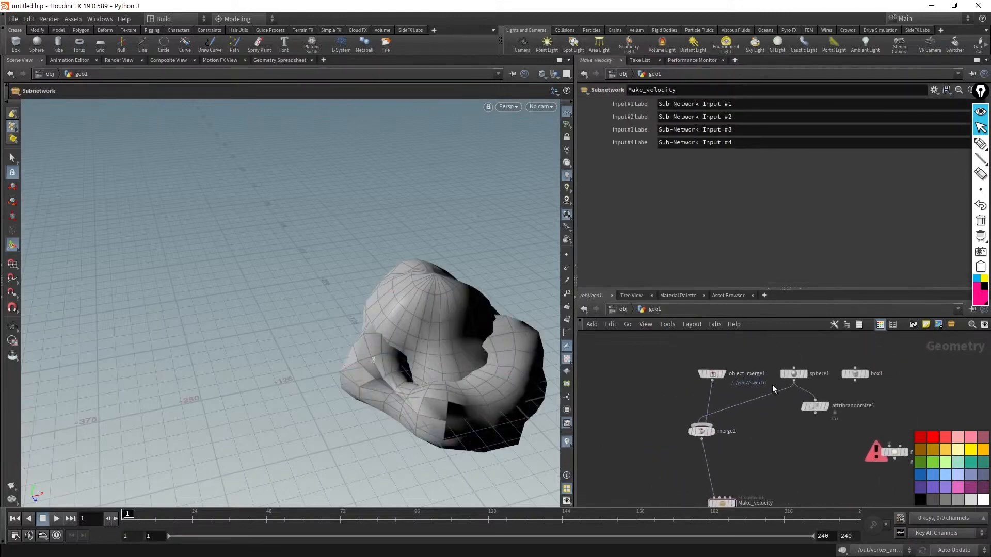
{"action": "left_click", "coordinate": [725, 377]}
{"action": "left_click_drag", "start_coordinate": [722, 376], "coordinate": [680, 367]}
{"action": "left_click_drag", "start_coordinate": [795, 377], "coordinate": [758, 368]}
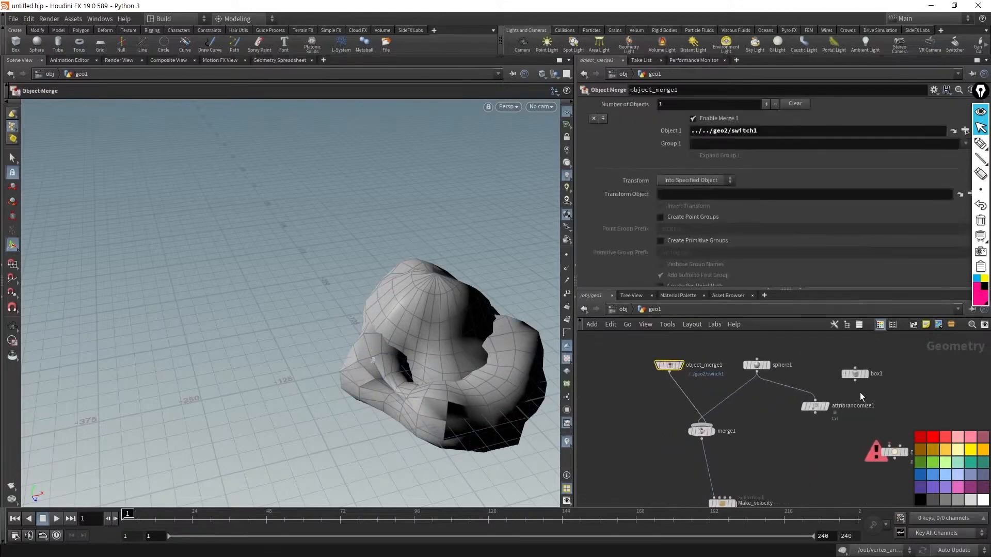
- Move box1 beside merge1, connect it to Make_velocity's first input in place of merge1, and set its axis divisions to 17
{"action": "left_click_drag", "start_coordinate": [855, 375], "coordinate": [770, 429]}
{"action": "middle_click_drag", "start_coordinate": [776, 455], "coordinate": [782, 410]}
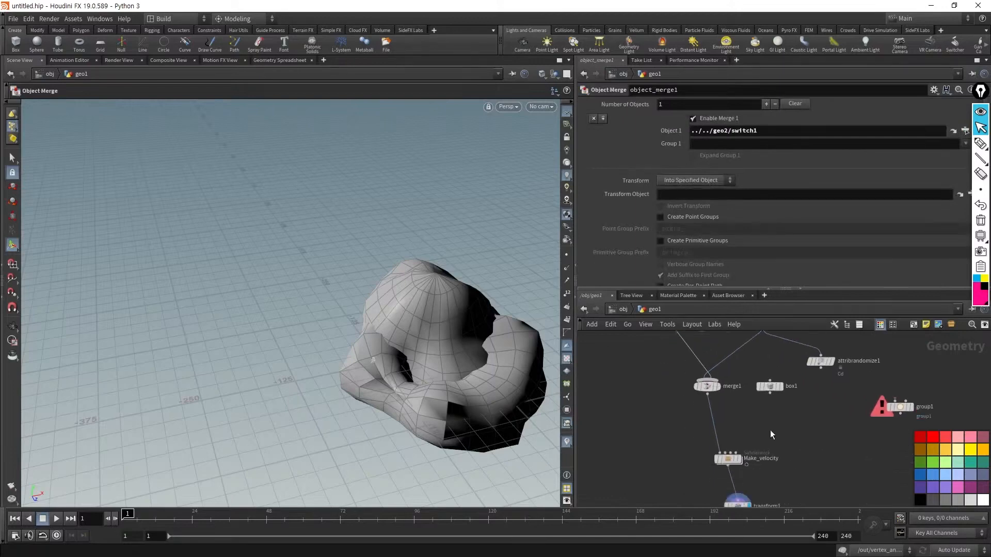
{"action": "left_click_drag", "start_coordinate": [709, 400], "coordinate": [768, 394]}
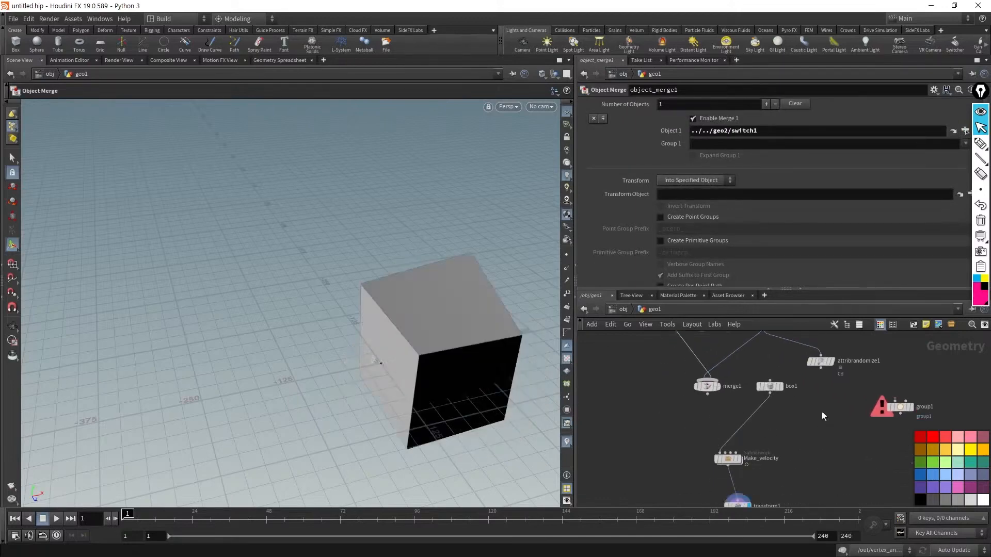
{"action": "left_click", "coordinate": [769, 387]}
{"action": "middle_click_drag", "start_coordinate": [643, 194], "coordinate": [713, 195]}
{"action": "middle_click_drag", "start_coordinate": [601, 465], "coordinate": [605, 433]}
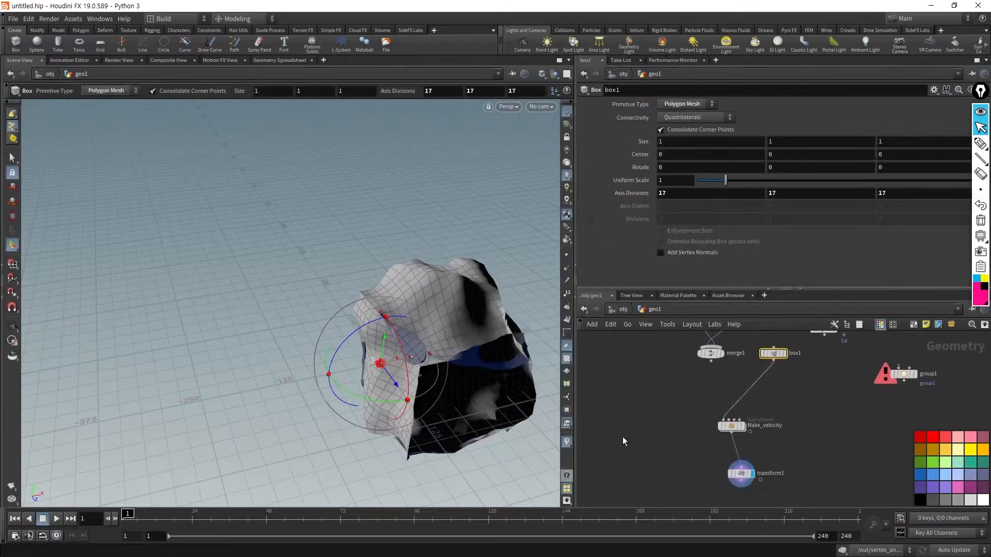
- Align transform1 directly below Make_velocity and place box1 above the pair, slightly to one side
{"action": "left_click_drag", "start_coordinate": [773, 354], "coordinate": [731, 386]}
{"action": "left_click_drag", "start_coordinate": [744, 478], "coordinate": [734, 470]}
{"action": "scroll", "coordinate": [784, 444], "scroll_direction": "down", "scroll_amount": 3}
{"action": "left_click_drag", "start_coordinate": [751, 412], "coordinate": [788, 410]}
{"action": "left_click_drag", "start_coordinate": [735, 388], "coordinate": [748, 429]}
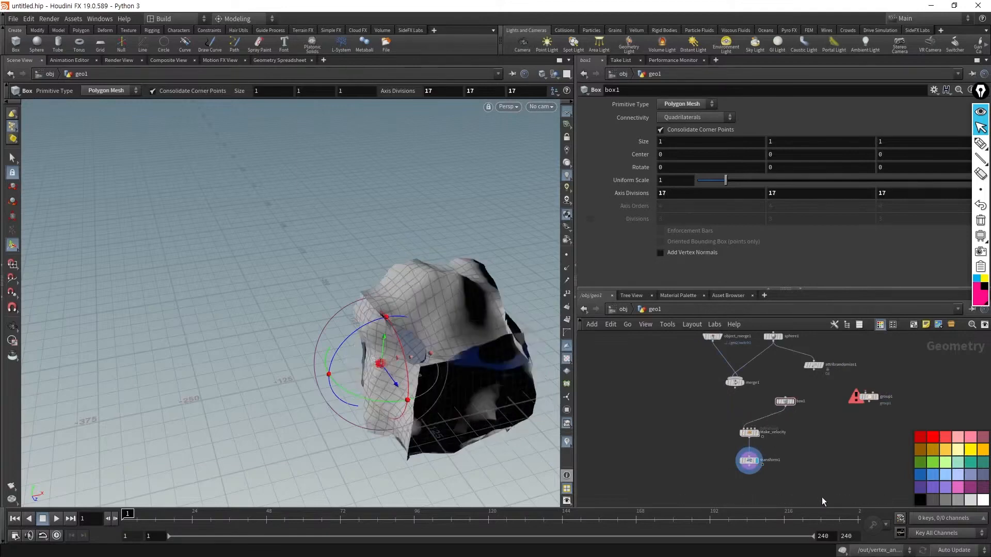
- Turn on the display of velocity trails on the points in the viewport
{"action": "left_click", "coordinate": [567, 442]}
{"action": "left_click", "coordinate": [571, 429]}
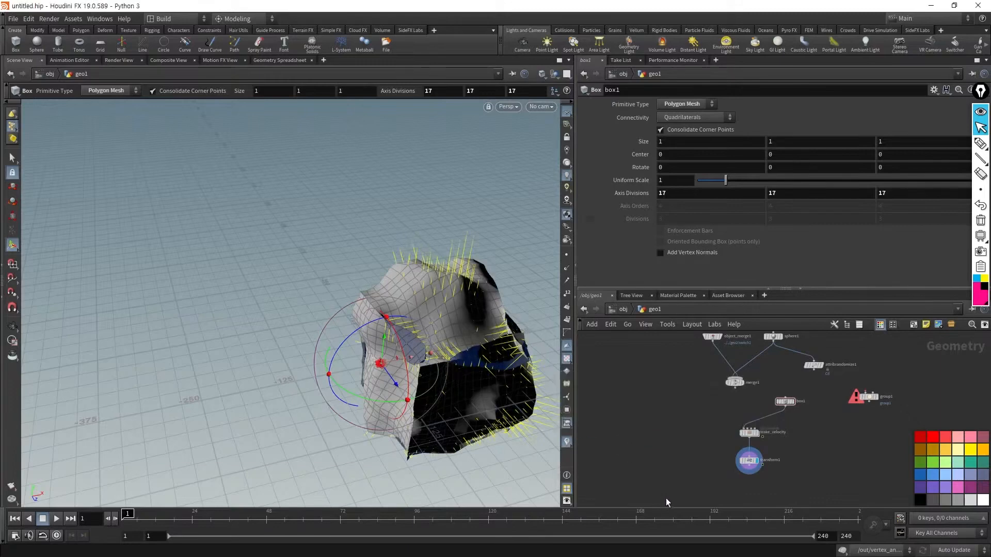
{"action": "scroll", "coordinate": [746, 413], "scroll_direction": "up", "scroll_amount": 3}
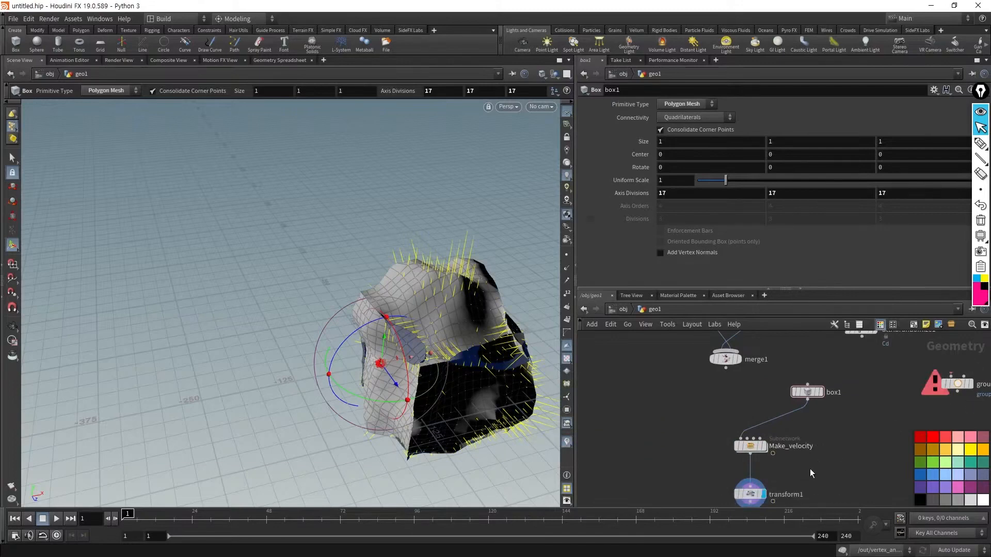
{"action": "scroll", "coordinate": [806, 469], "scroll_direction": "down", "scroll_amount": 3}
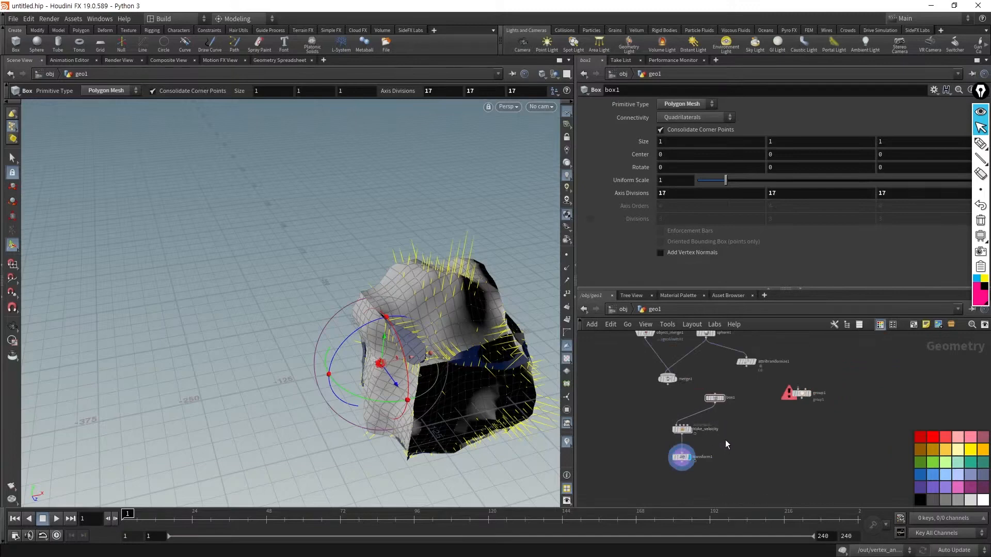
- Copy the Make_velocity subnetwork and paste the duplicate between box1 and group1
{"action": "scroll", "coordinate": [680, 424], "scroll_direction": "up", "scroll_amount": 3}
{"action": "left_click", "coordinate": [686, 435]}
{"action": "key", "text": "ctrl+c"}
{"action": "middle_click_drag", "start_coordinate": [839, 364], "coordinate": [743, 480]}
{"action": "key", "text": "ctrl+v"}
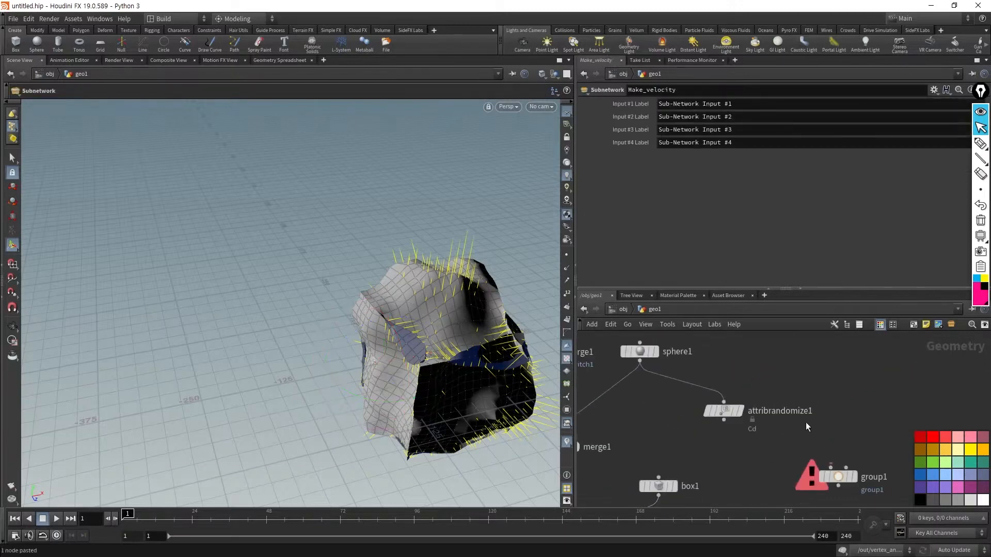
{"action": "left_click", "coordinate": [744, 494]}
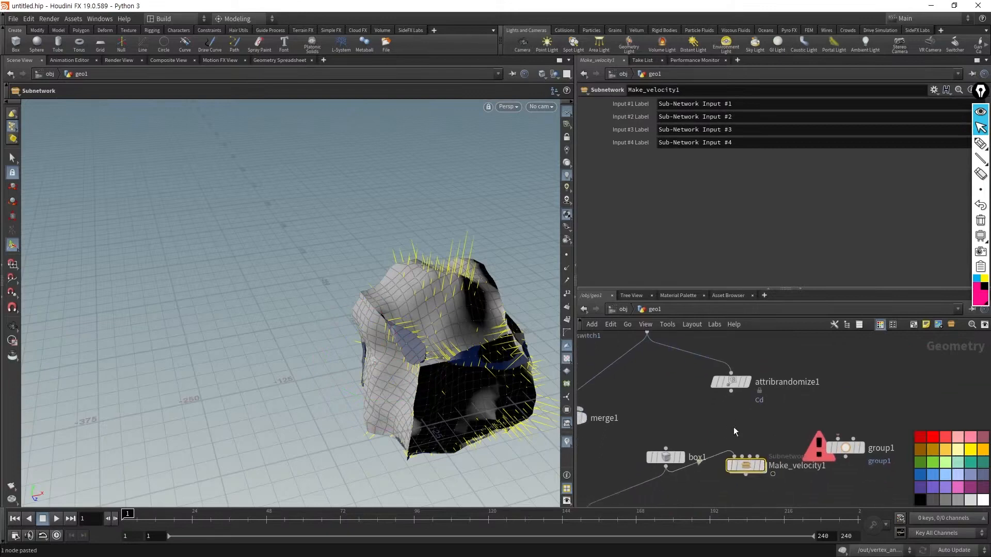
- Connect attribrandomize1 to the first input of the Make_velocity copy and display the copy's result in the viewport
{"action": "left_click_drag", "start_coordinate": [731, 392], "coordinate": [759, 466]}
{"action": "left_click", "coordinate": [760, 466]}
{"action": "key", "text": "Escape"}
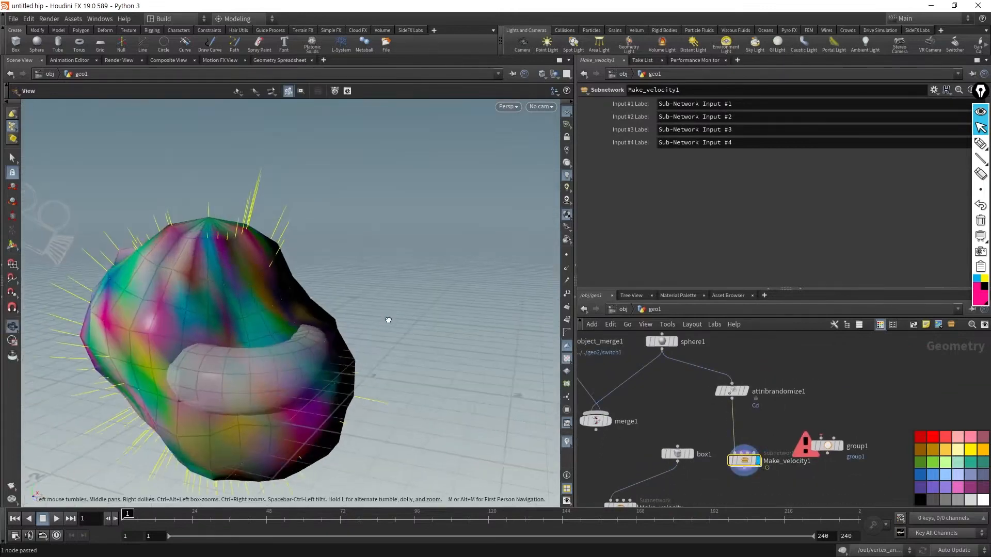
{"action": "left_click_drag", "start_coordinate": [387, 319], "coordinate": [313, 388]}
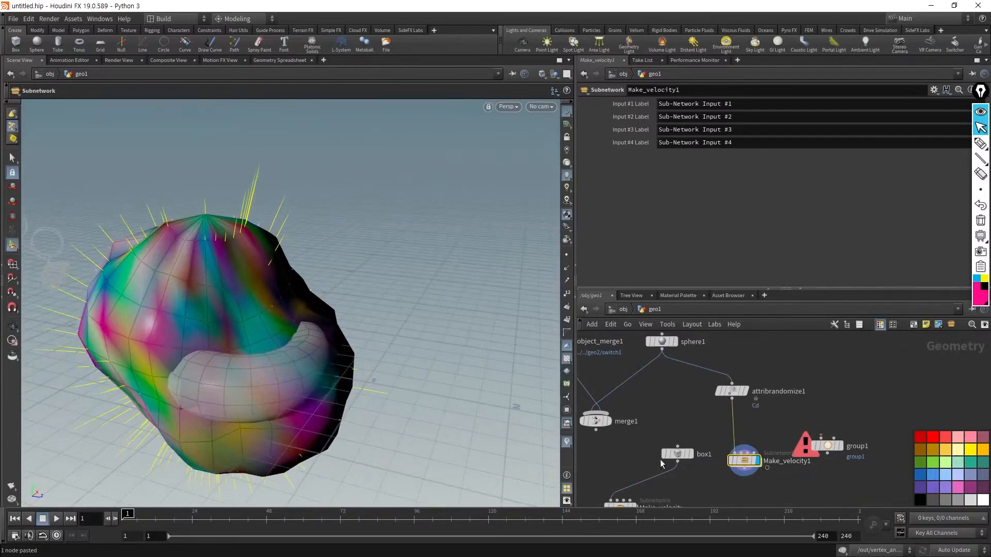
- Select the original Make_velocity subnetwork and look at the commands for turning it into a digital asset
{"action": "scroll", "coordinate": [791, 417], "scroll_direction": "down", "scroll_amount": 4}
{"action": "scroll", "coordinate": [792, 449], "scroll_direction": "up", "scroll_amount": 2}
{"action": "scroll", "coordinate": [700, 413], "scroll_direction": "up", "scroll_amount": 5}
{"action": "middle_click_drag", "start_coordinate": [697, 470], "coordinate": [752, 432]}
{"action": "left_click_drag", "start_coordinate": [783, 447], "coordinate": [698, 419]}
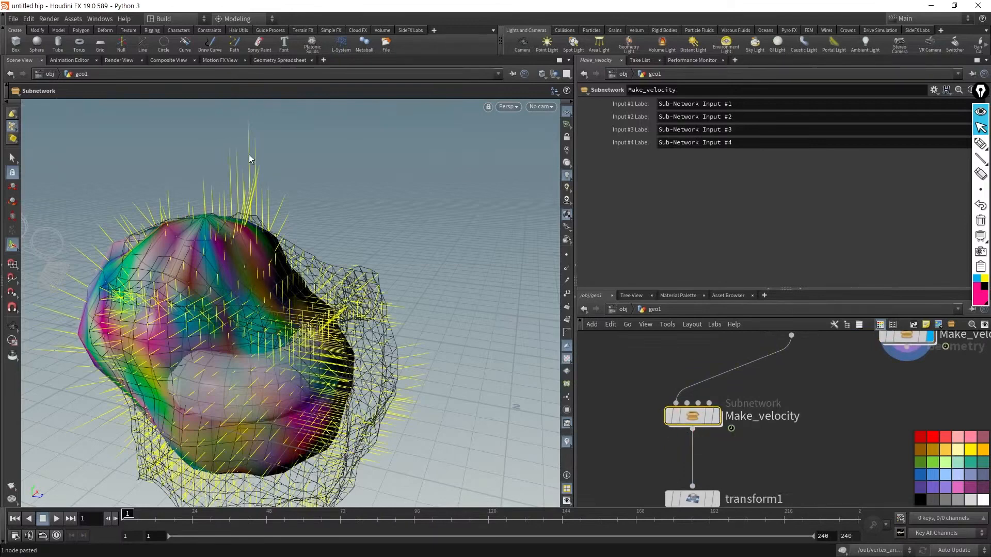
{"action": "left_click", "coordinate": [73, 18]}
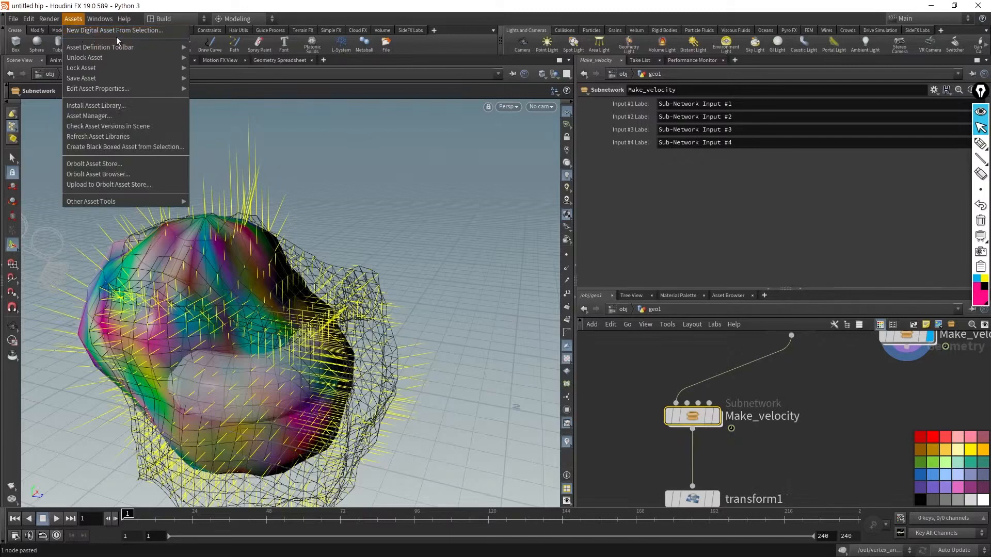
{"action": "left_click", "coordinate": [680, 359]}
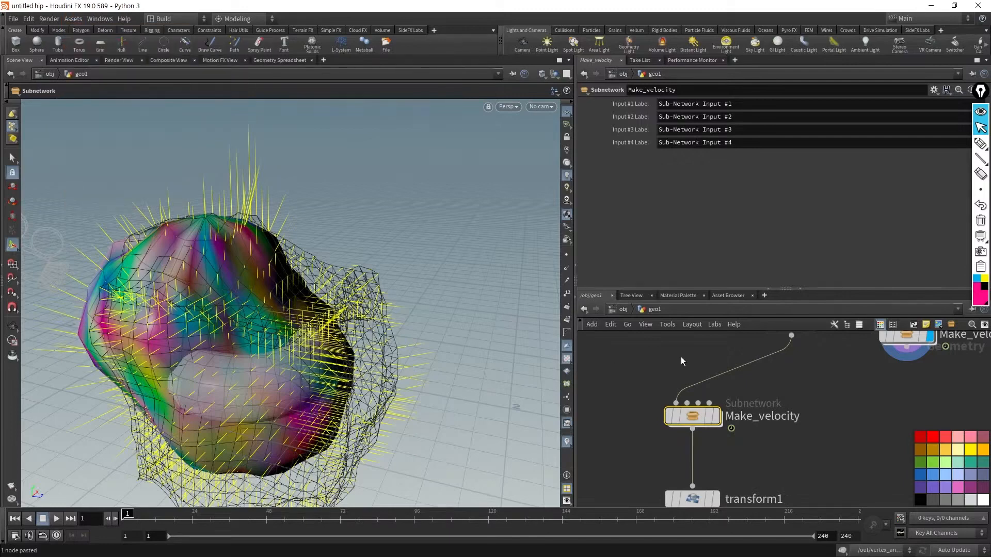
- Search the available operators for "tri", clear the search and examine the node categories, such as KineFX and More
{"action": "scroll", "coordinate": [679, 357], "scroll_direction": "down", "scroll_amount": 1}
{"action": "middle_click_drag", "start_coordinate": [672, 340], "coordinate": [675, 417]}
{"action": "middle_click_drag", "start_coordinate": [784, 456], "coordinate": [779, 436]}
{"action": "left_click", "coordinate": [795, 469]}
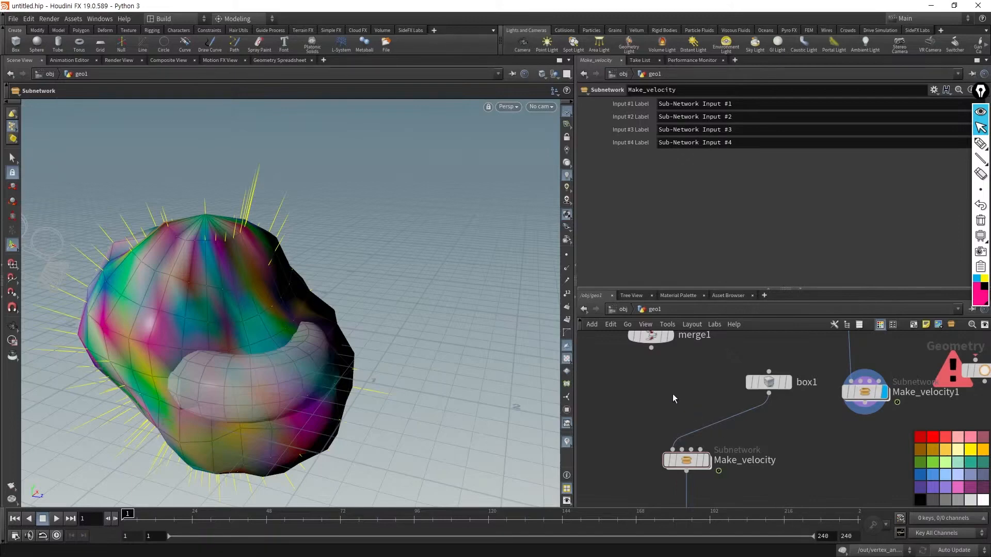
{"action": "scroll", "coordinate": [793, 456], "scroll_direction": "down", "scroll_amount": 2}
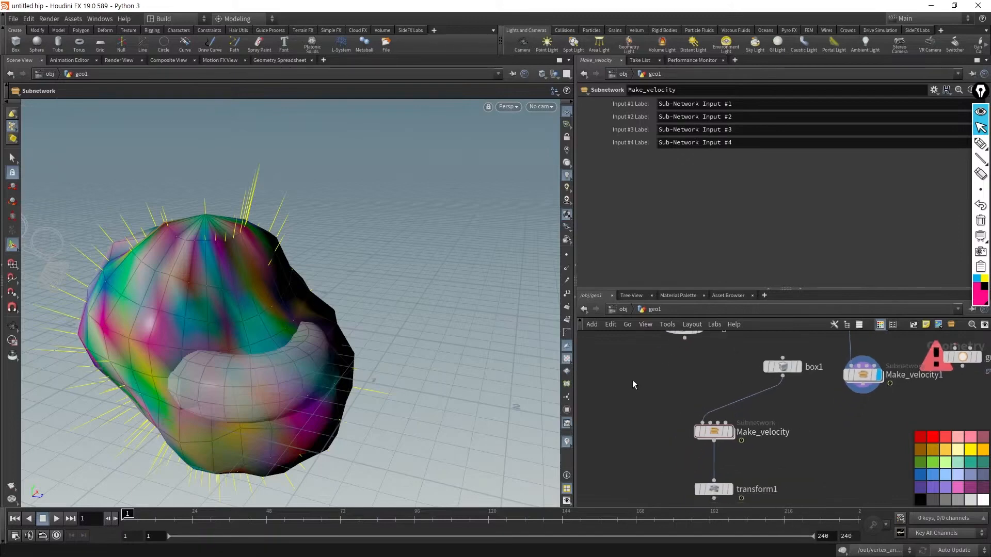
{"action": "key", "text": "Tab"}
{"action": "type", "text": "tri"}
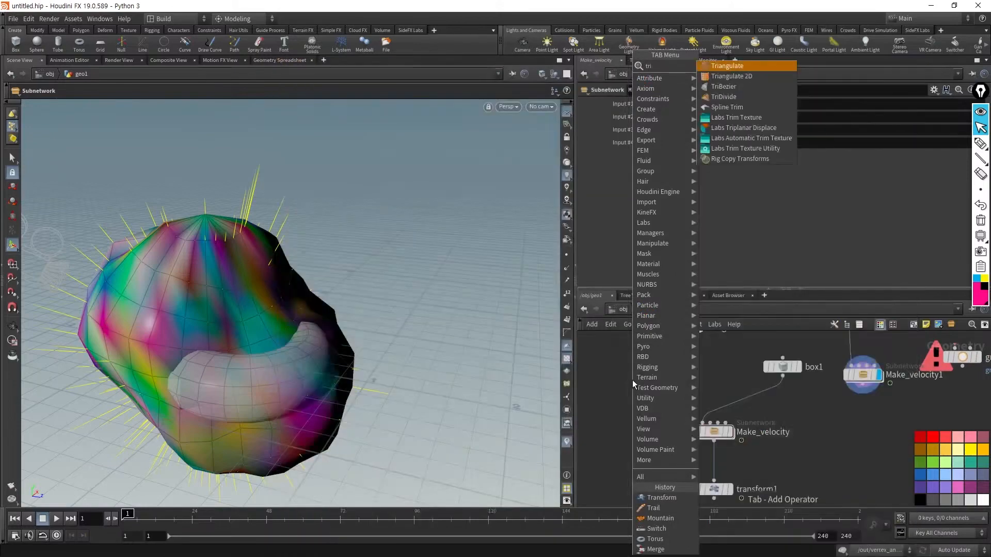
{"action": "key", "text": "BackSpace"}
{"action": "key", "text": "BackSpace"}
{"action": "key", "text": "BackSpace"}
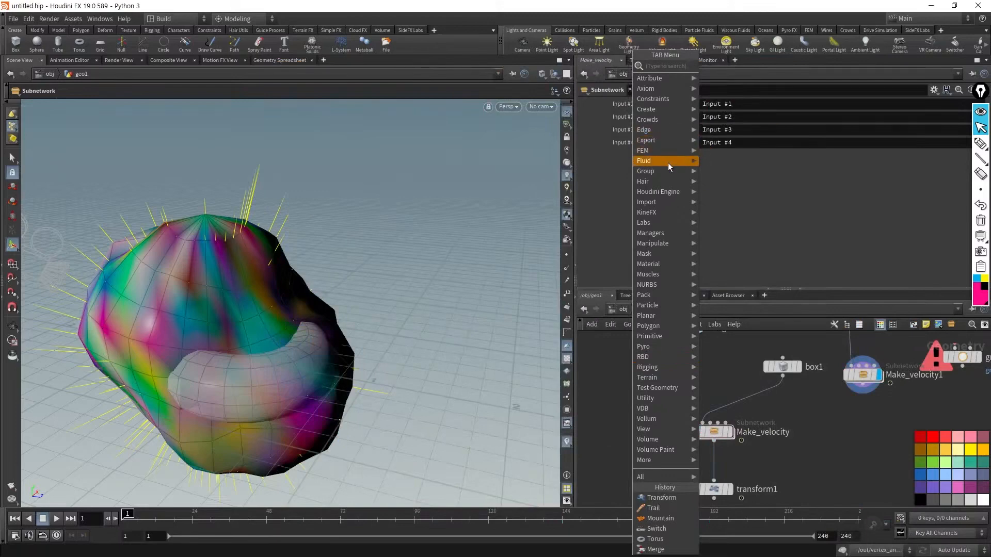
{"action": "mouse_move", "coordinate": [664, 202]}
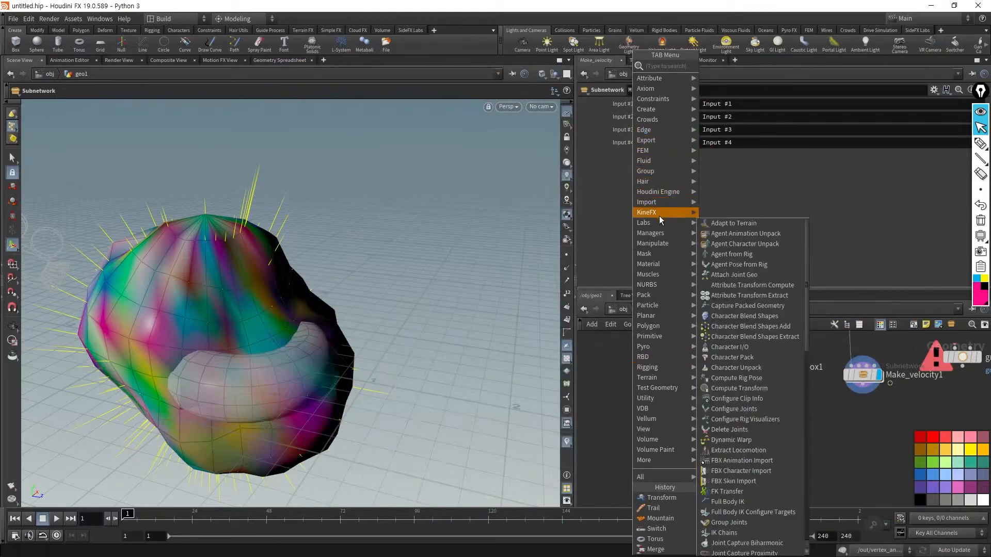
{"action": "mouse_move", "coordinate": [670, 135]}
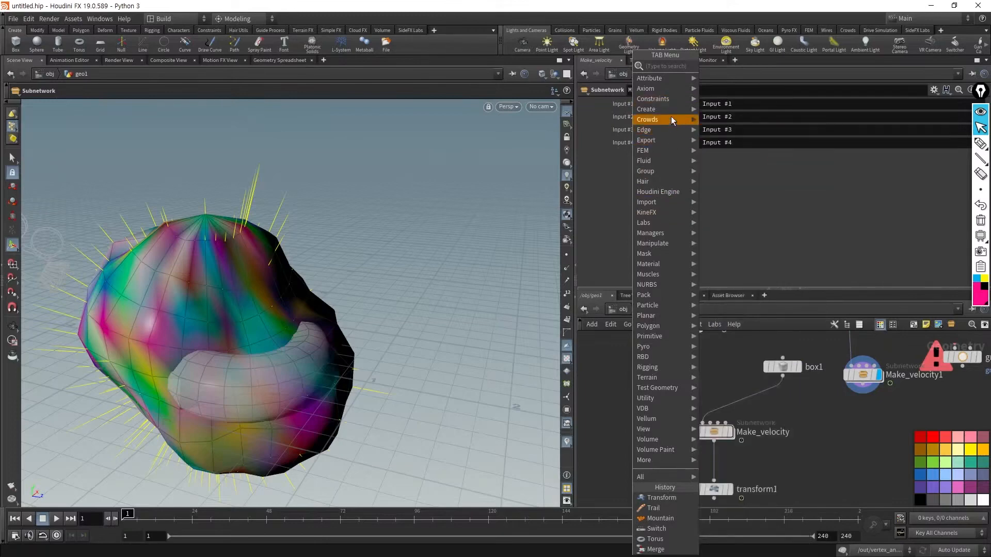
{"action": "mouse_move", "coordinate": [670, 79]}
{"action": "mouse_move", "coordinate": [653, 162]}
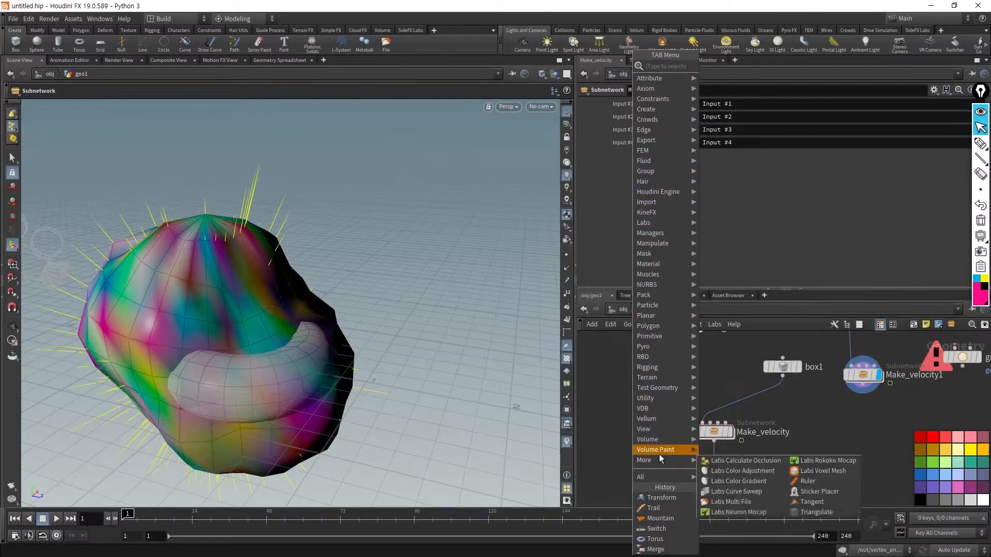
{"action": "key", "text": "Escape"}
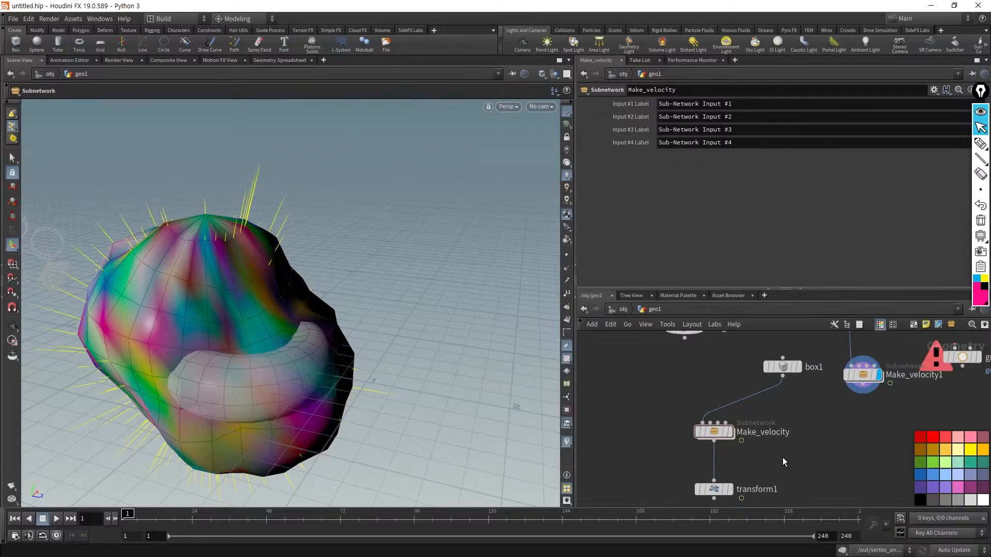
- Move box1 directly above the original Make_velocity node
{"action": "left_click_drag", "start_coordinate": [782, 365], "coordinate": [711, 372]}
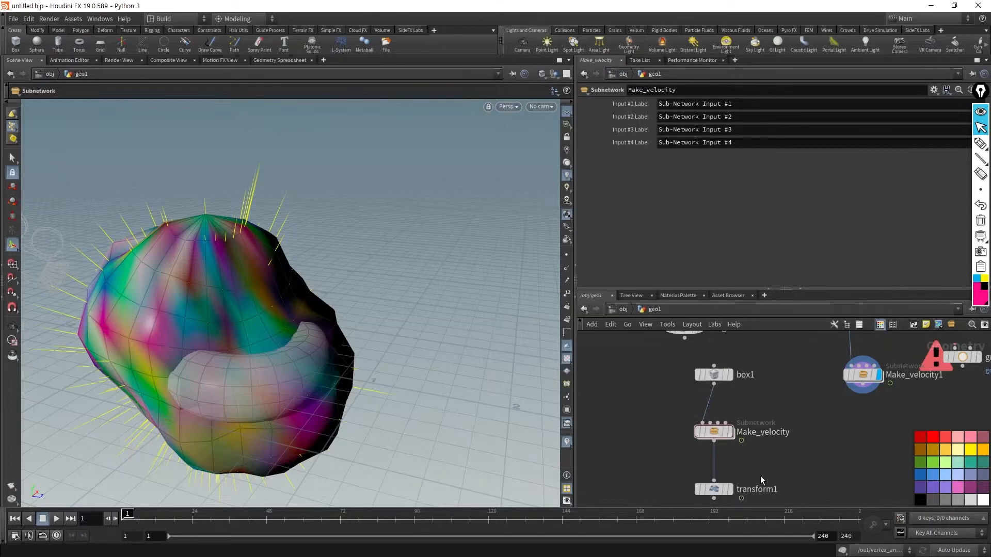